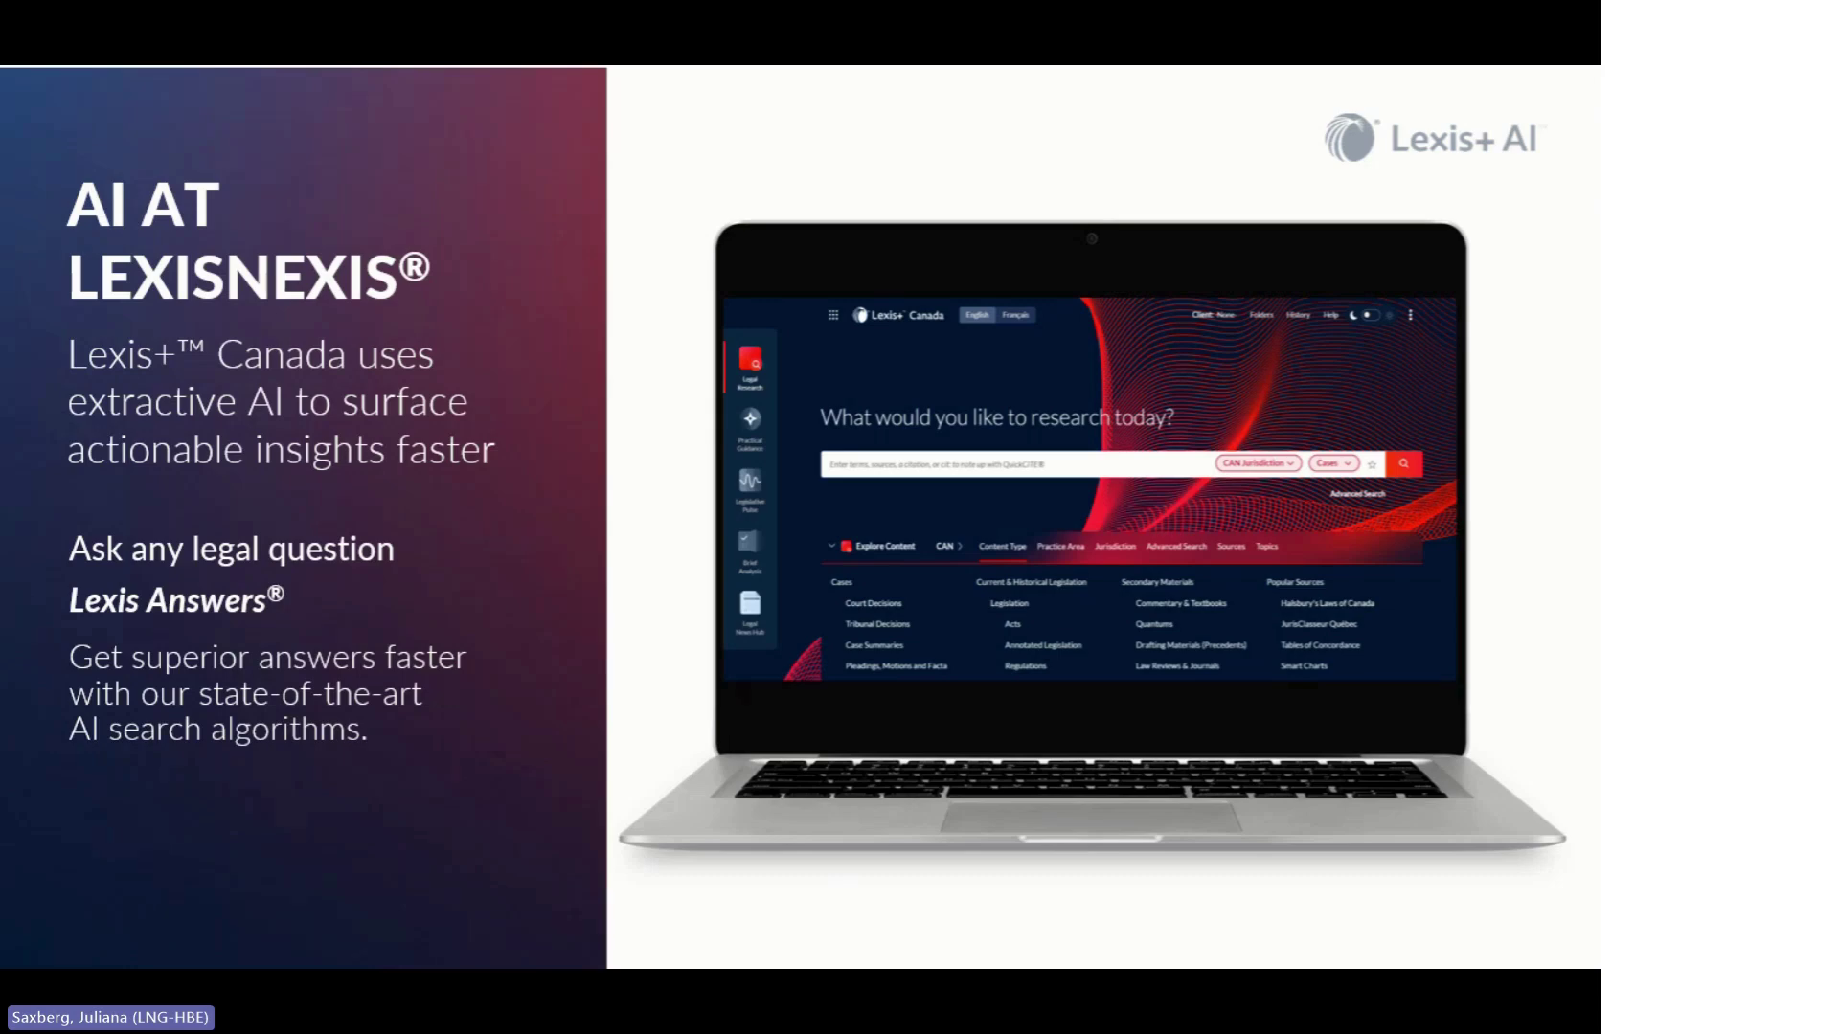
key(Right)
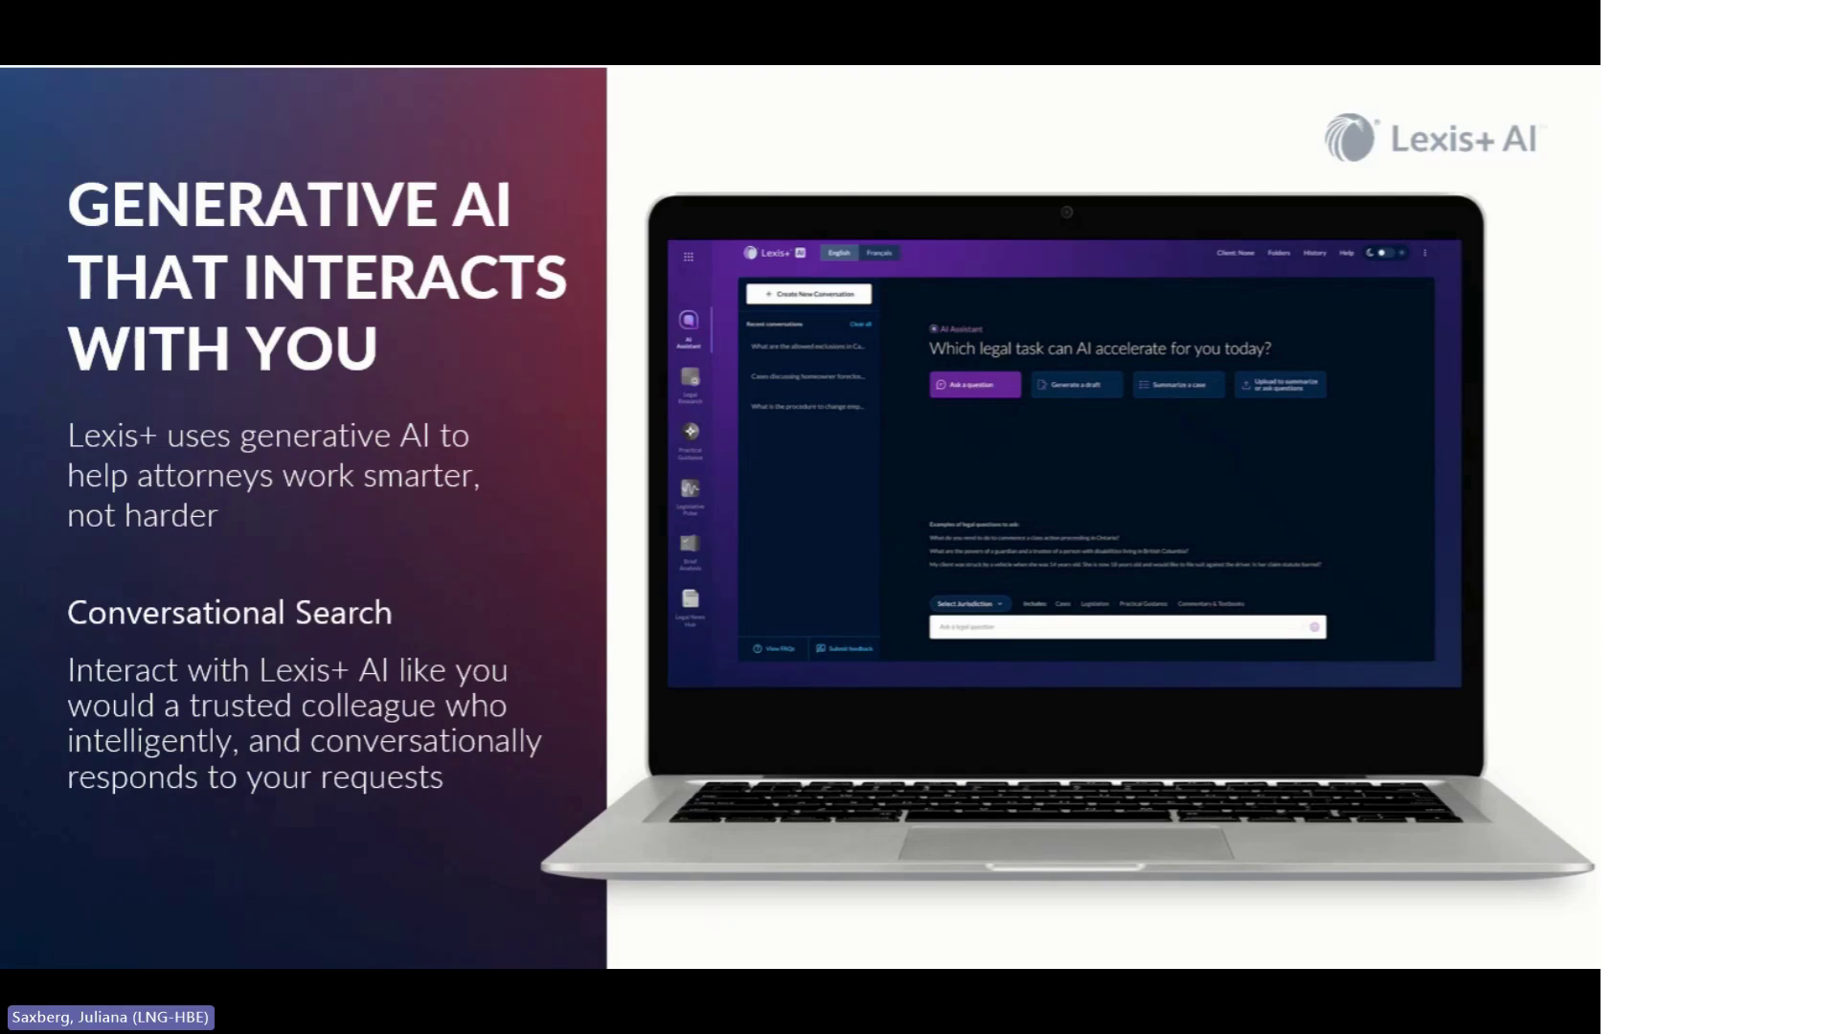
mouse_move(1367, 353)
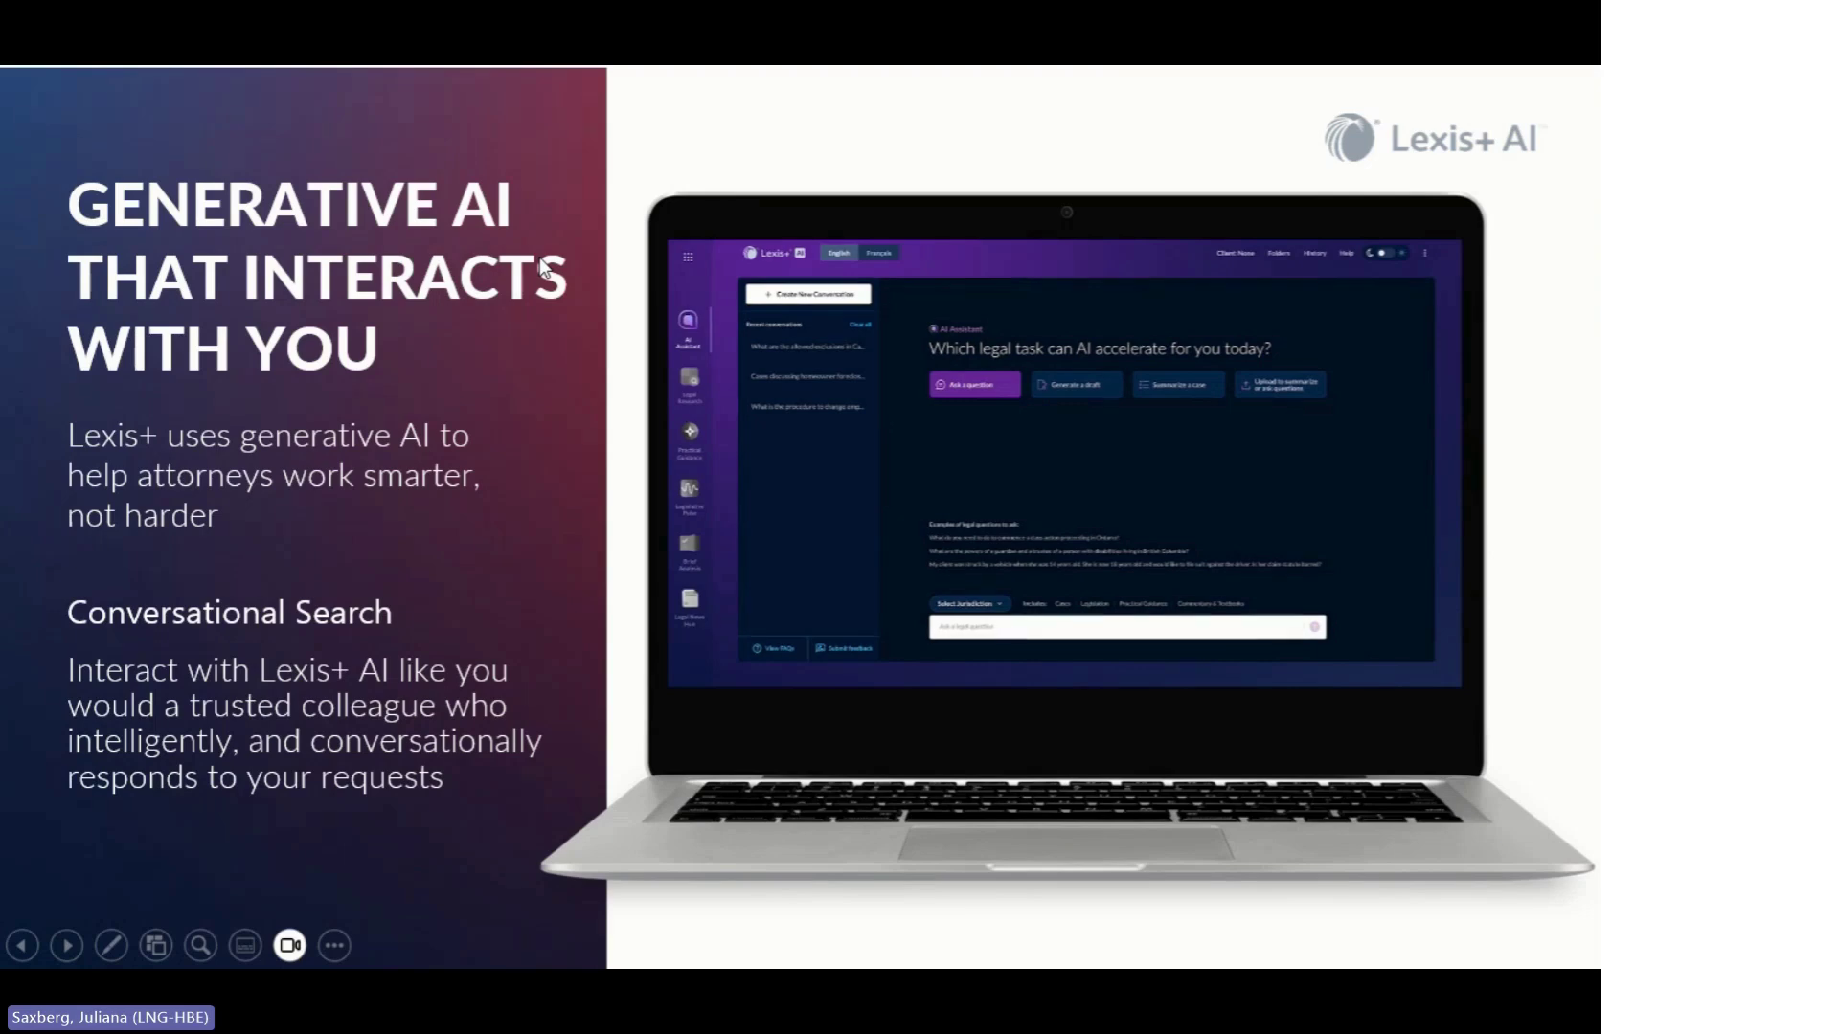
click(561, 438)
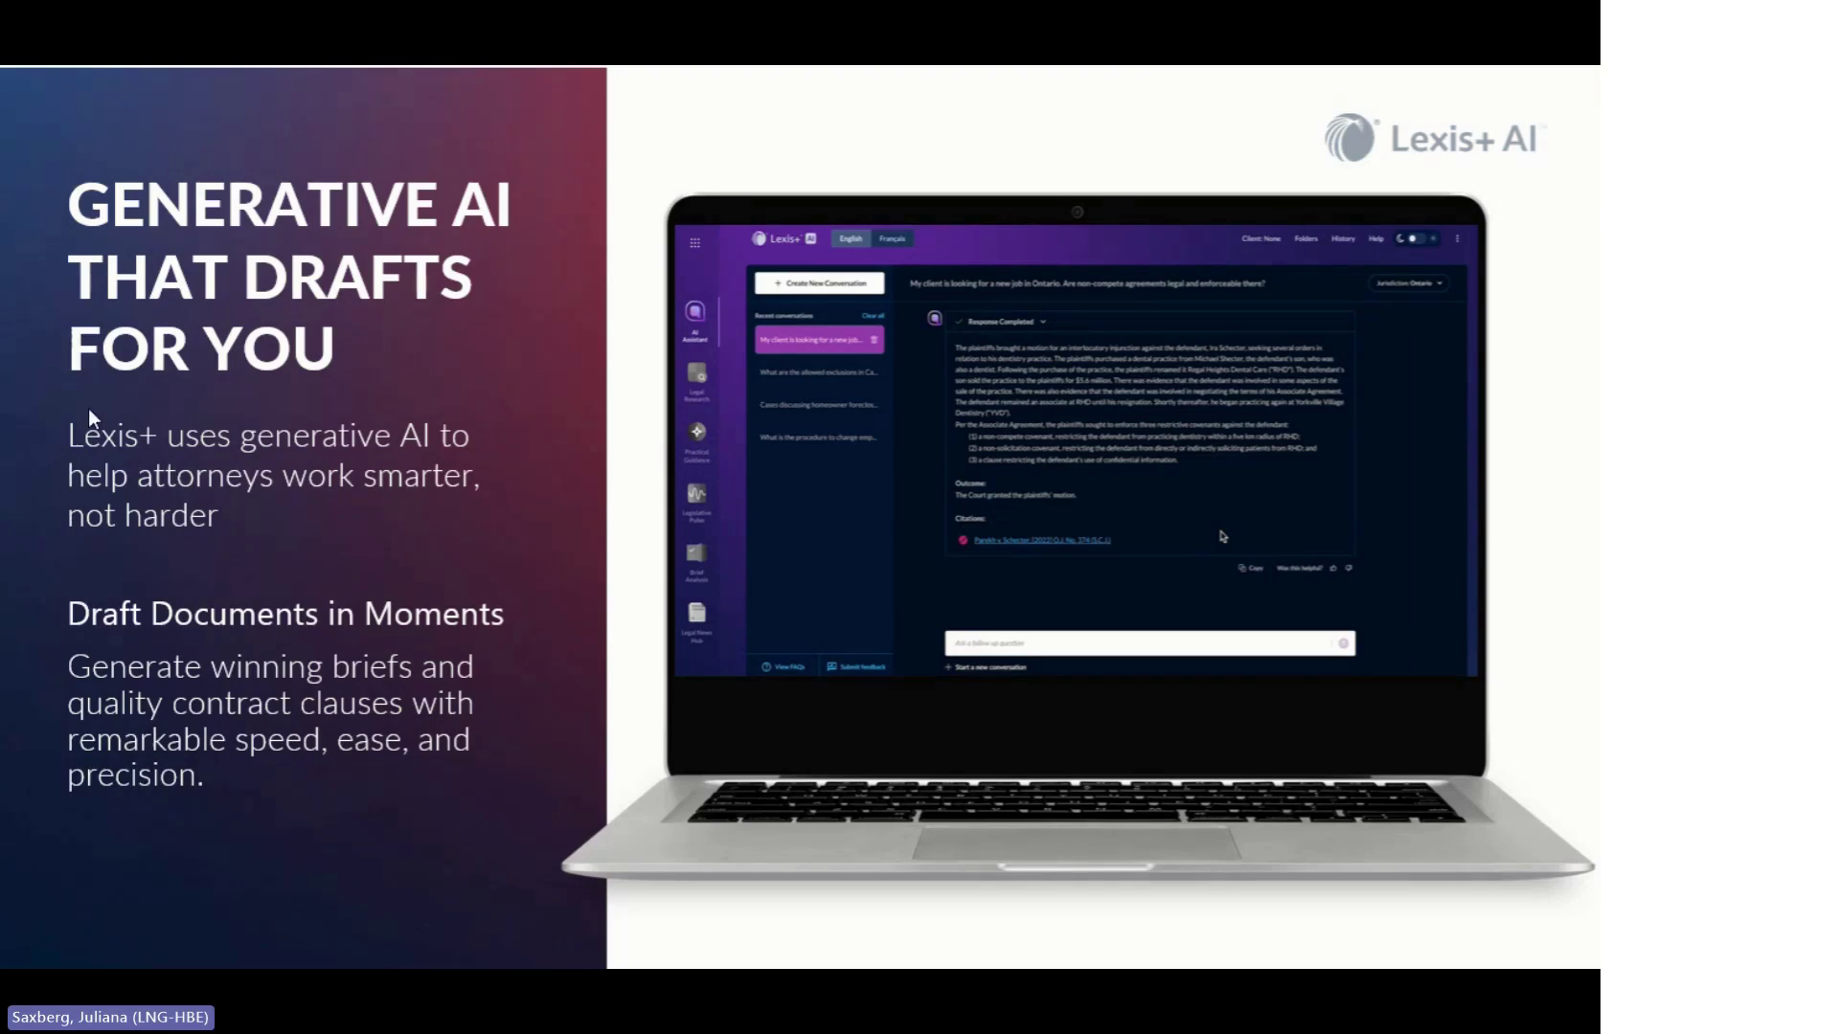
mouse_move(854, 529)
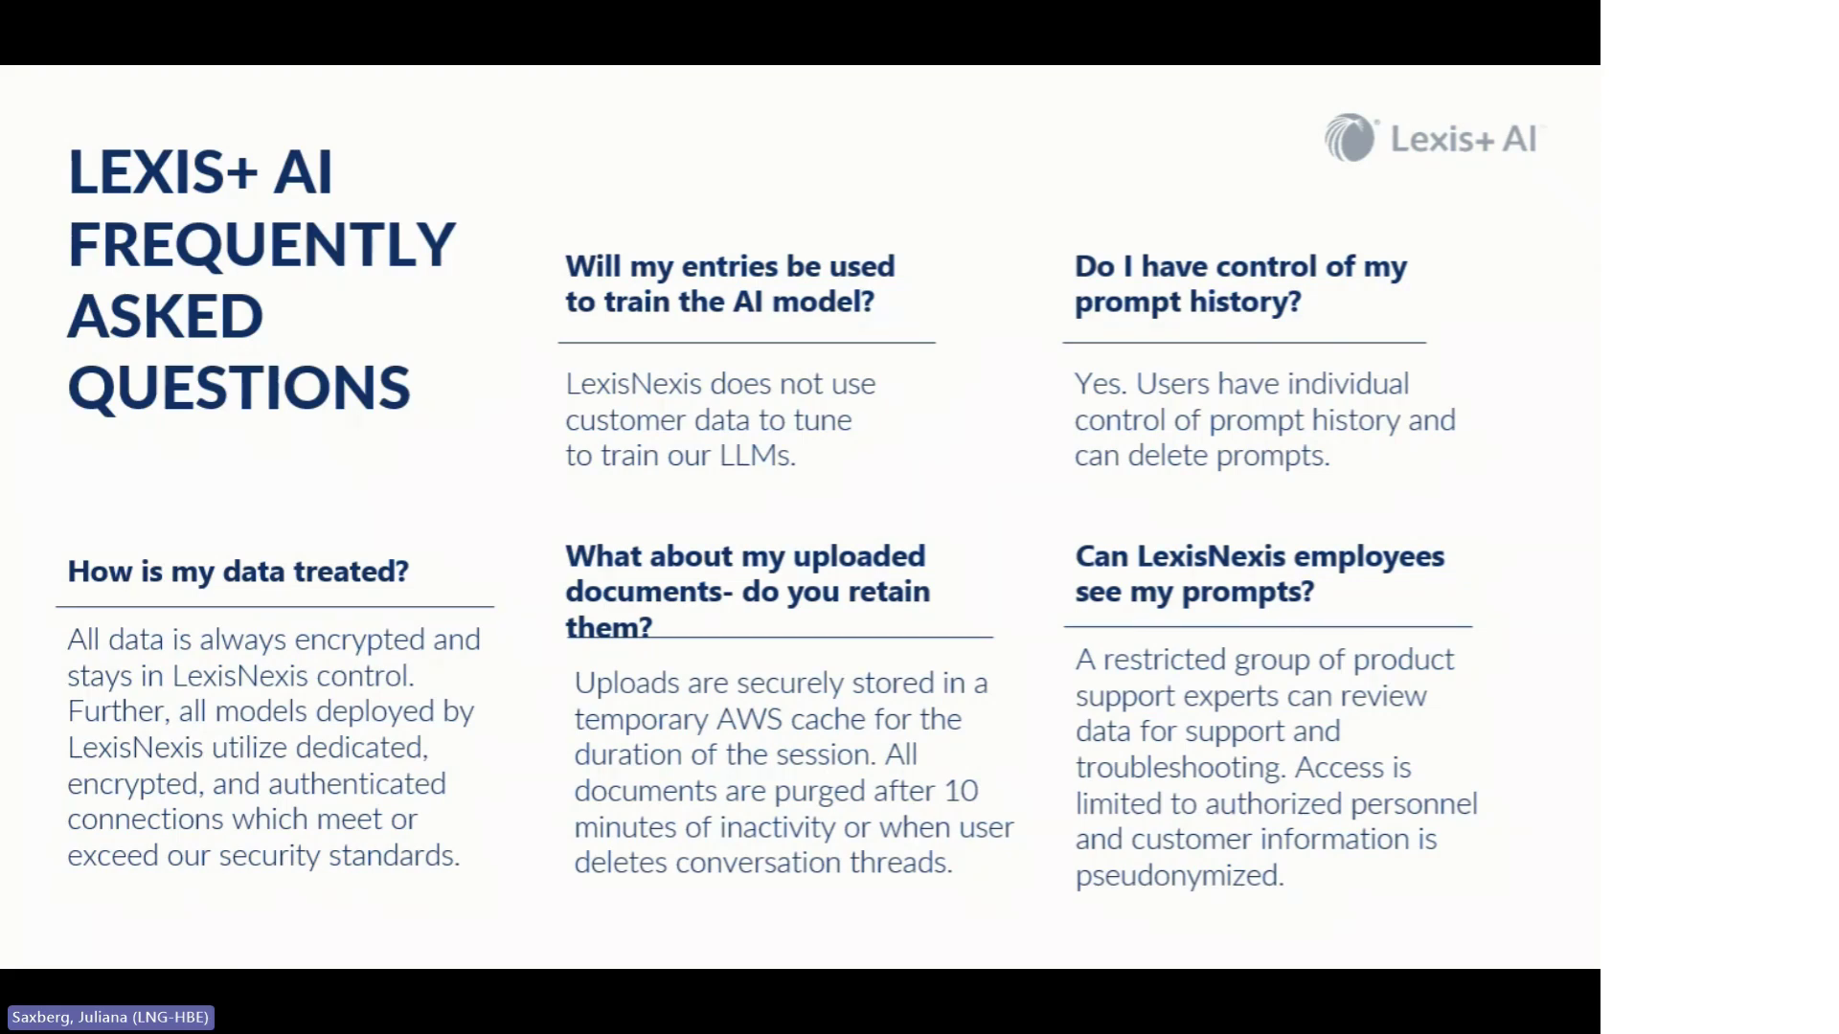
End the slide show, switch to Chrome and sign in to Lexis+ Canada with the prefilled credentials
key(Escape)
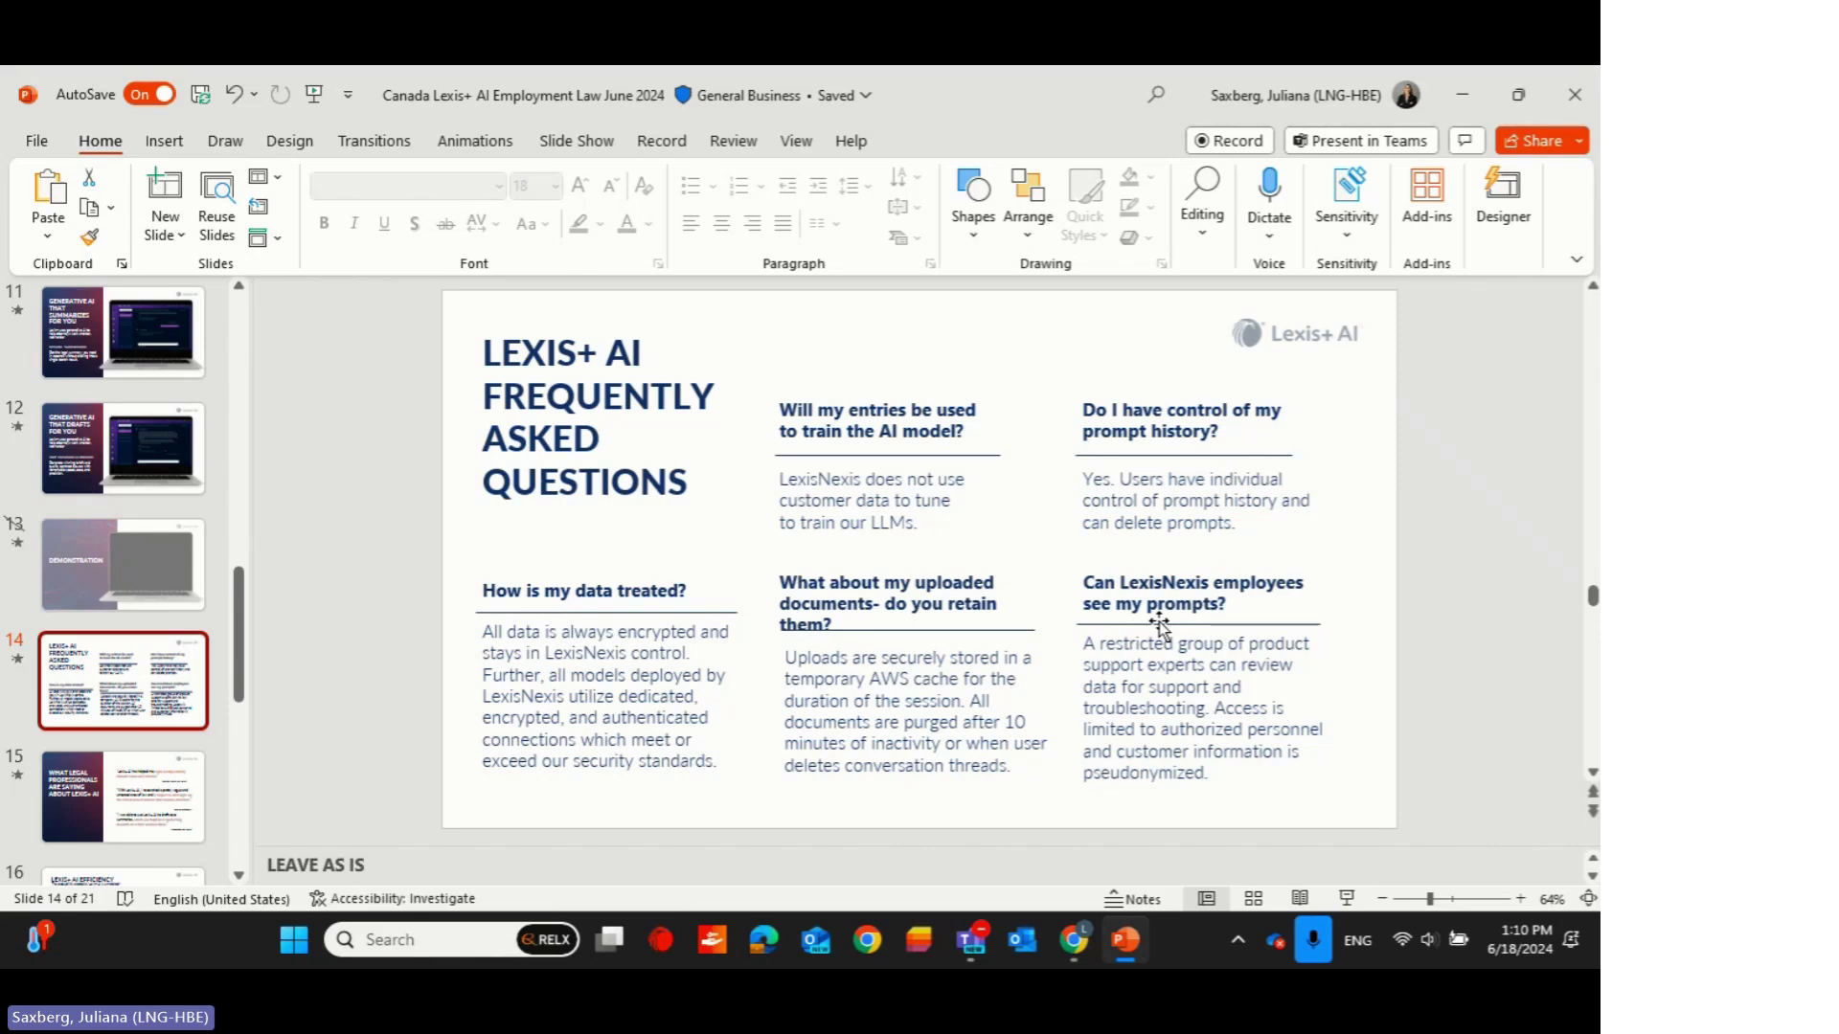
click(1074, 944)
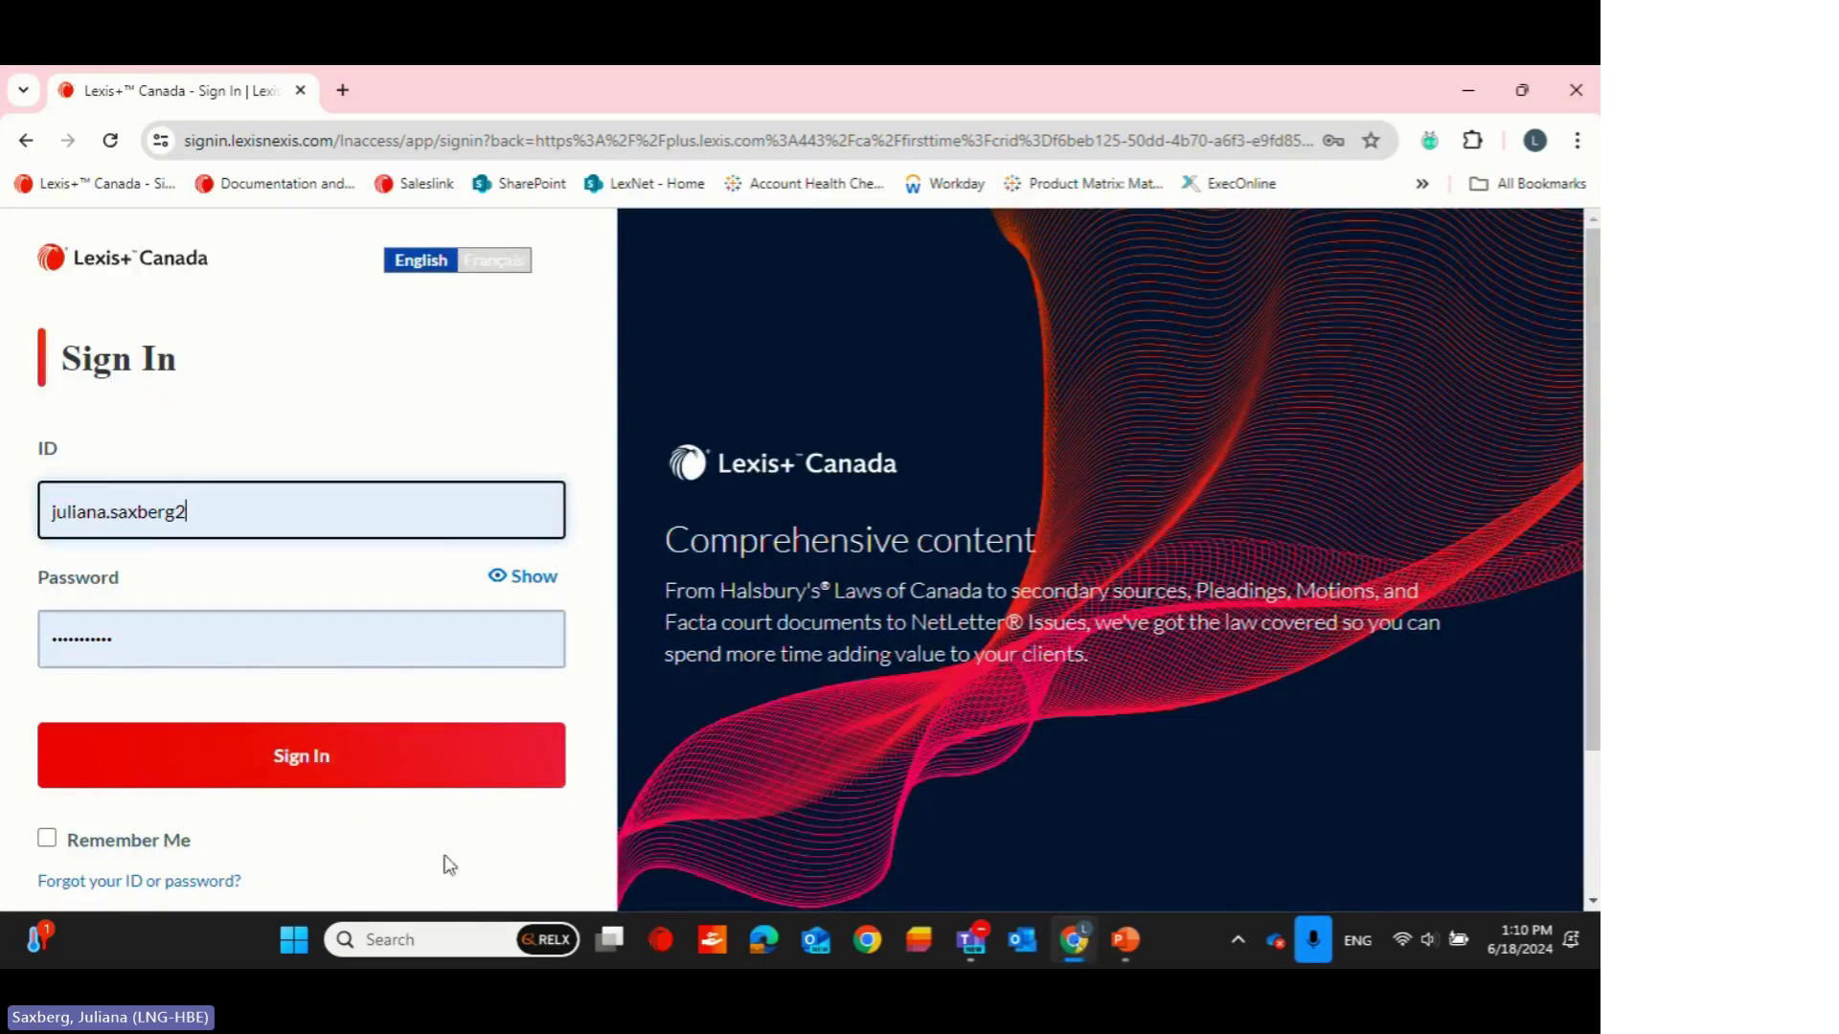
click(371, 778)
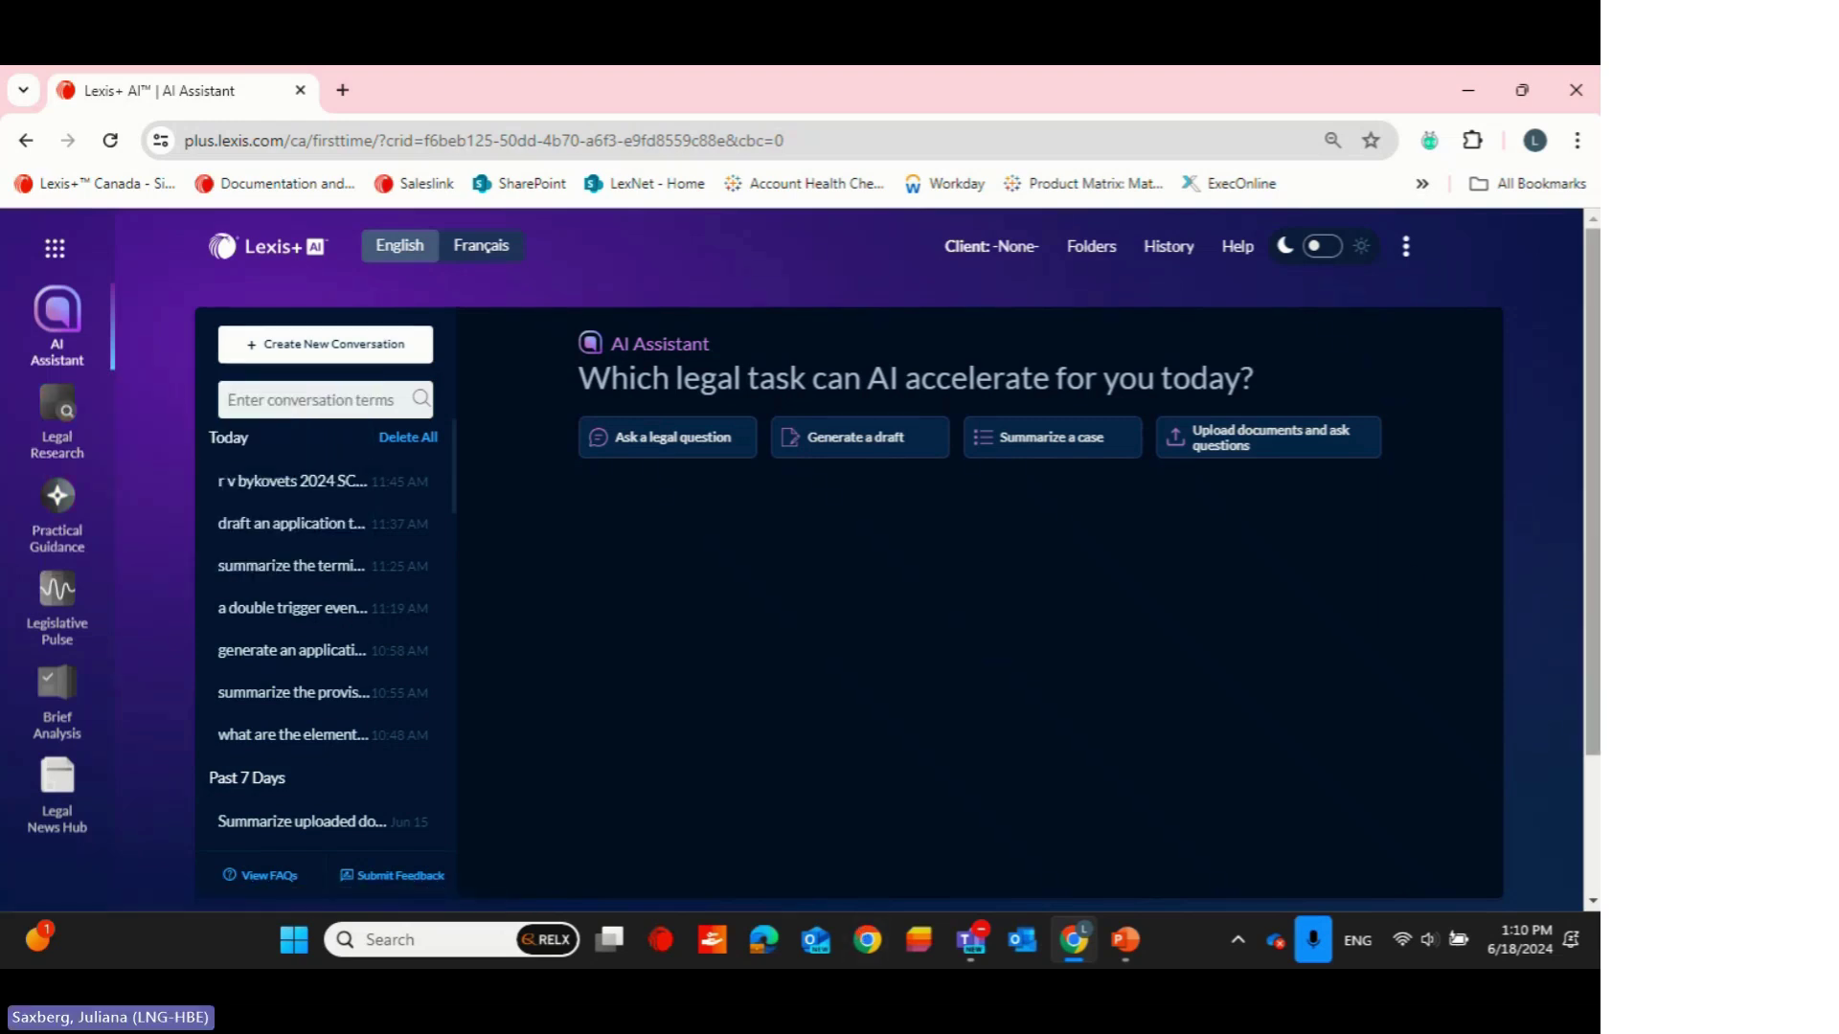
Choose the legal question task in the AI Assistant and apply Ontario as the jurisdiction
scroll(969, 559, down, 1)
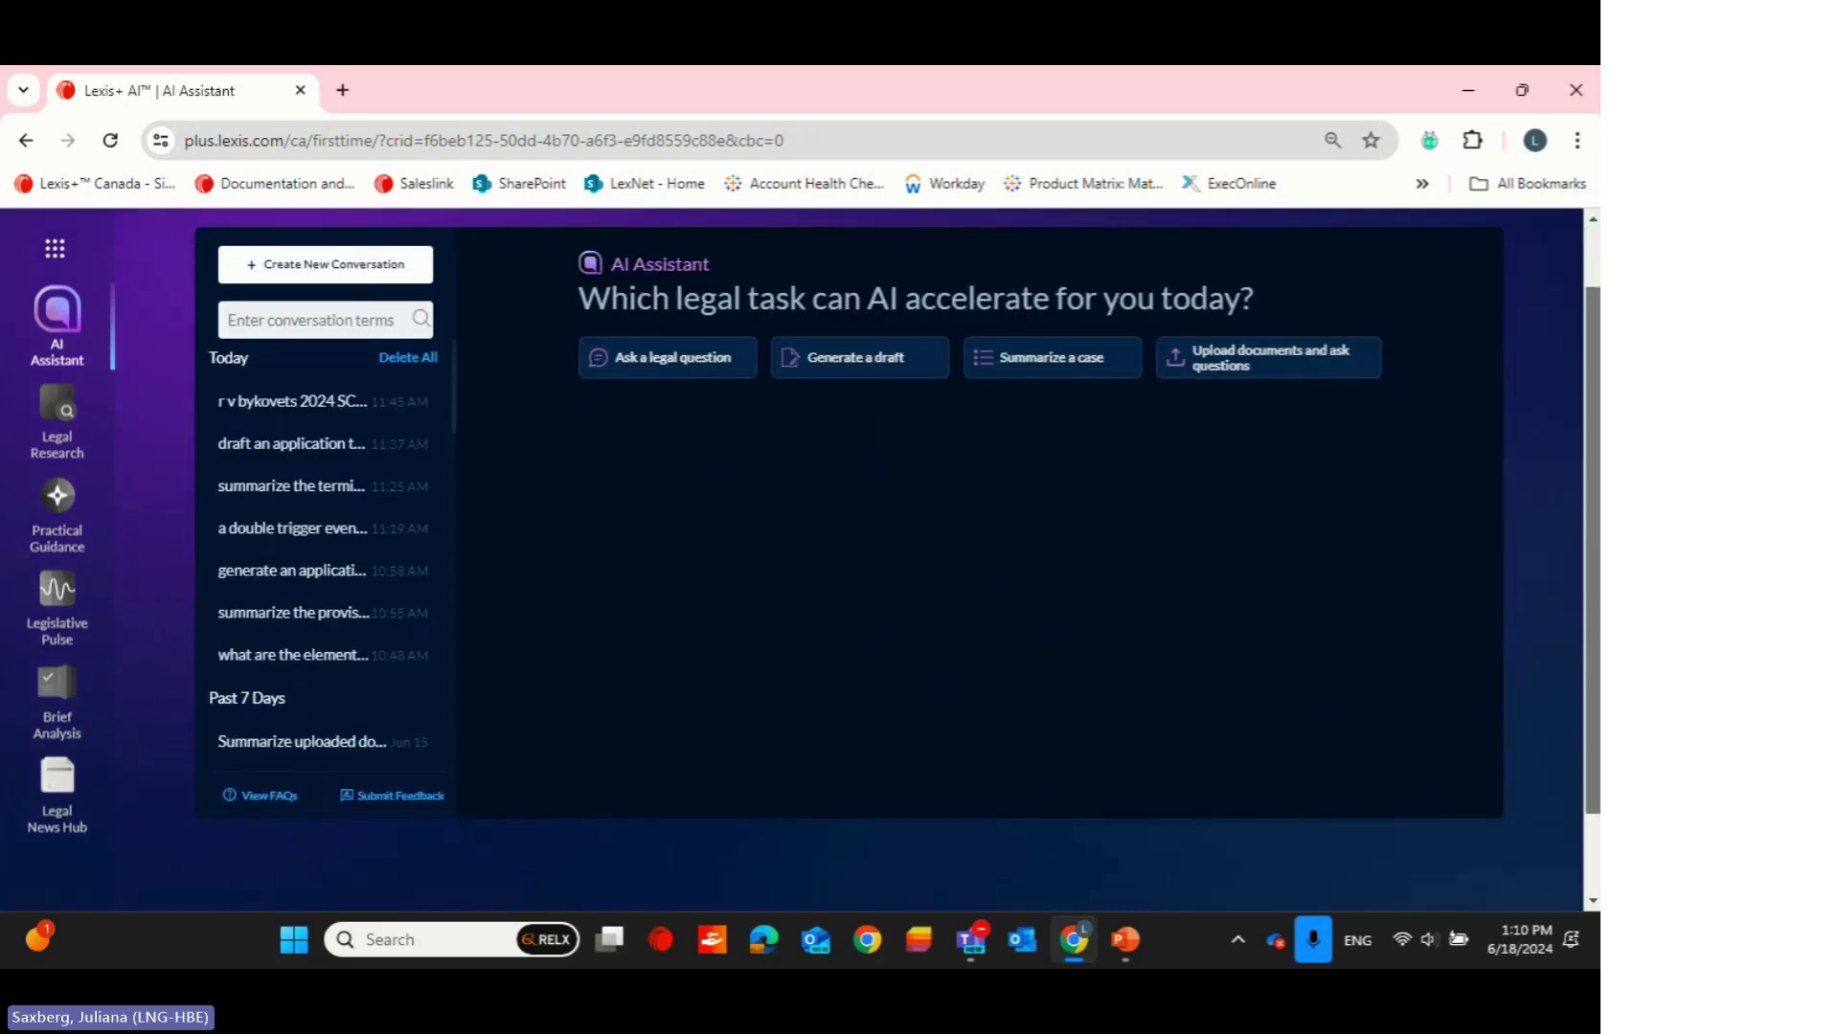
scroll(896, 532, up, 1)
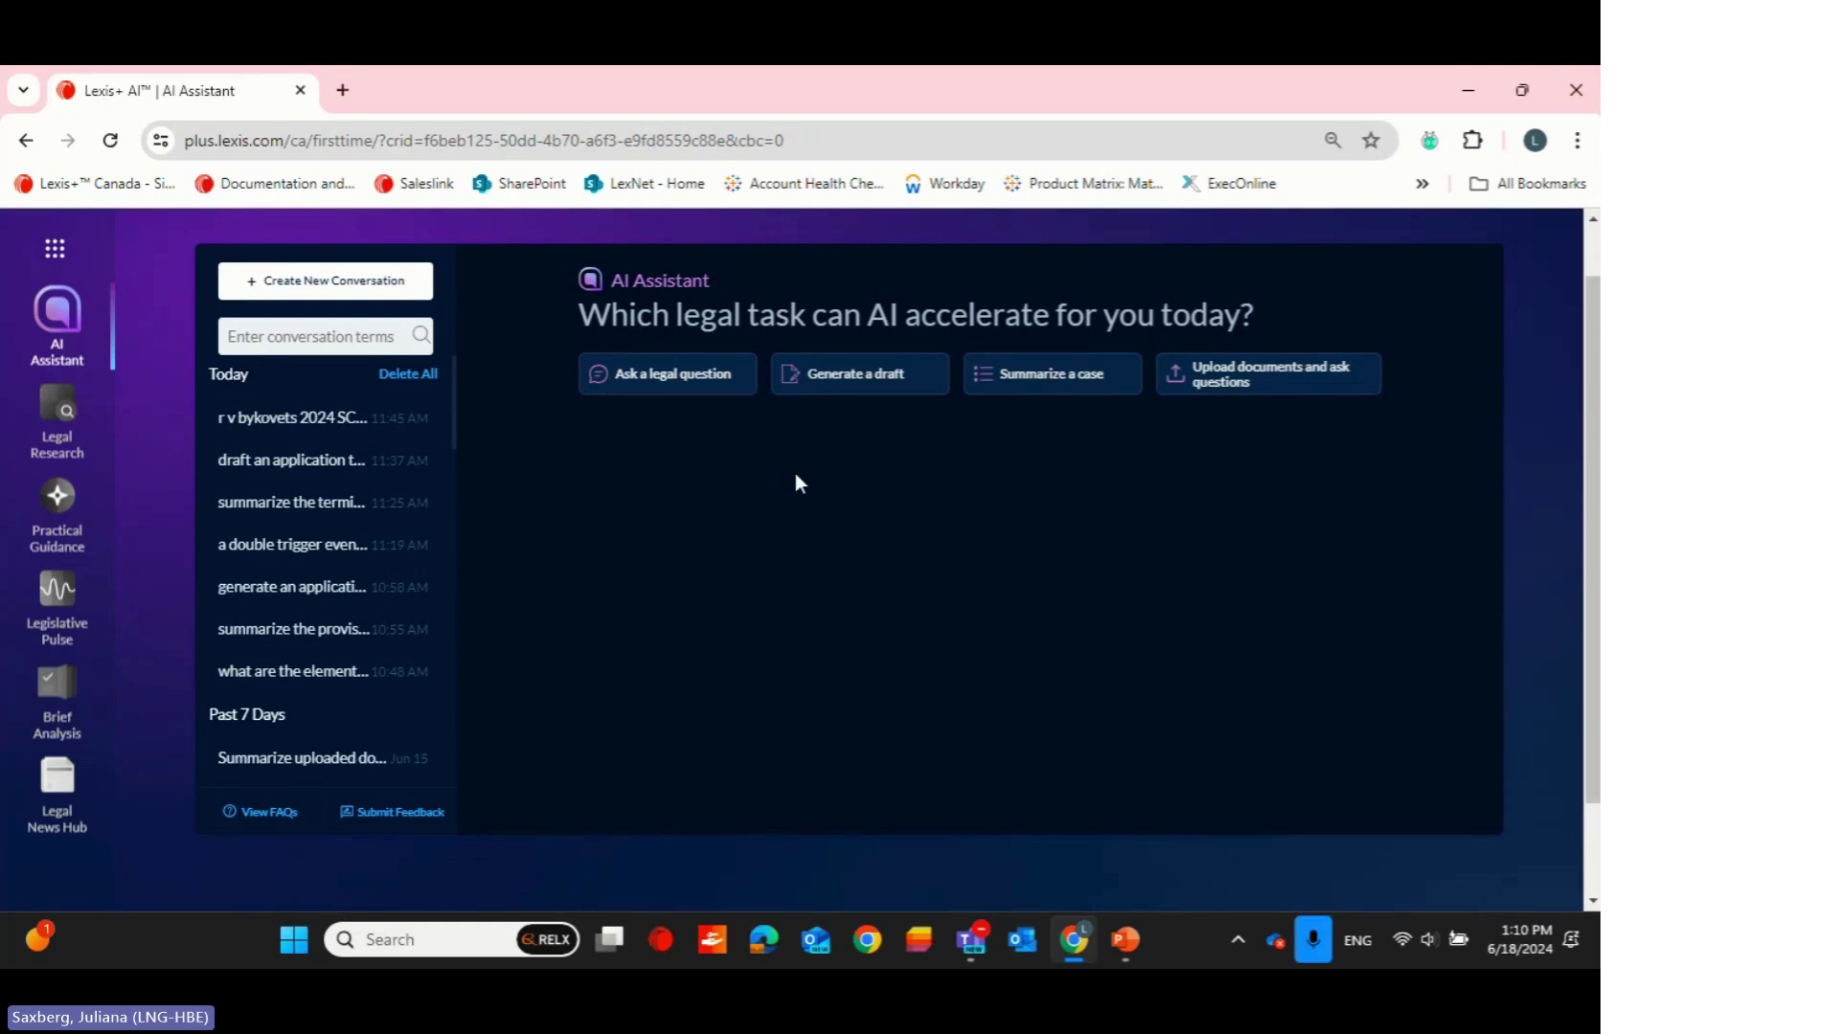
click(686, 378)
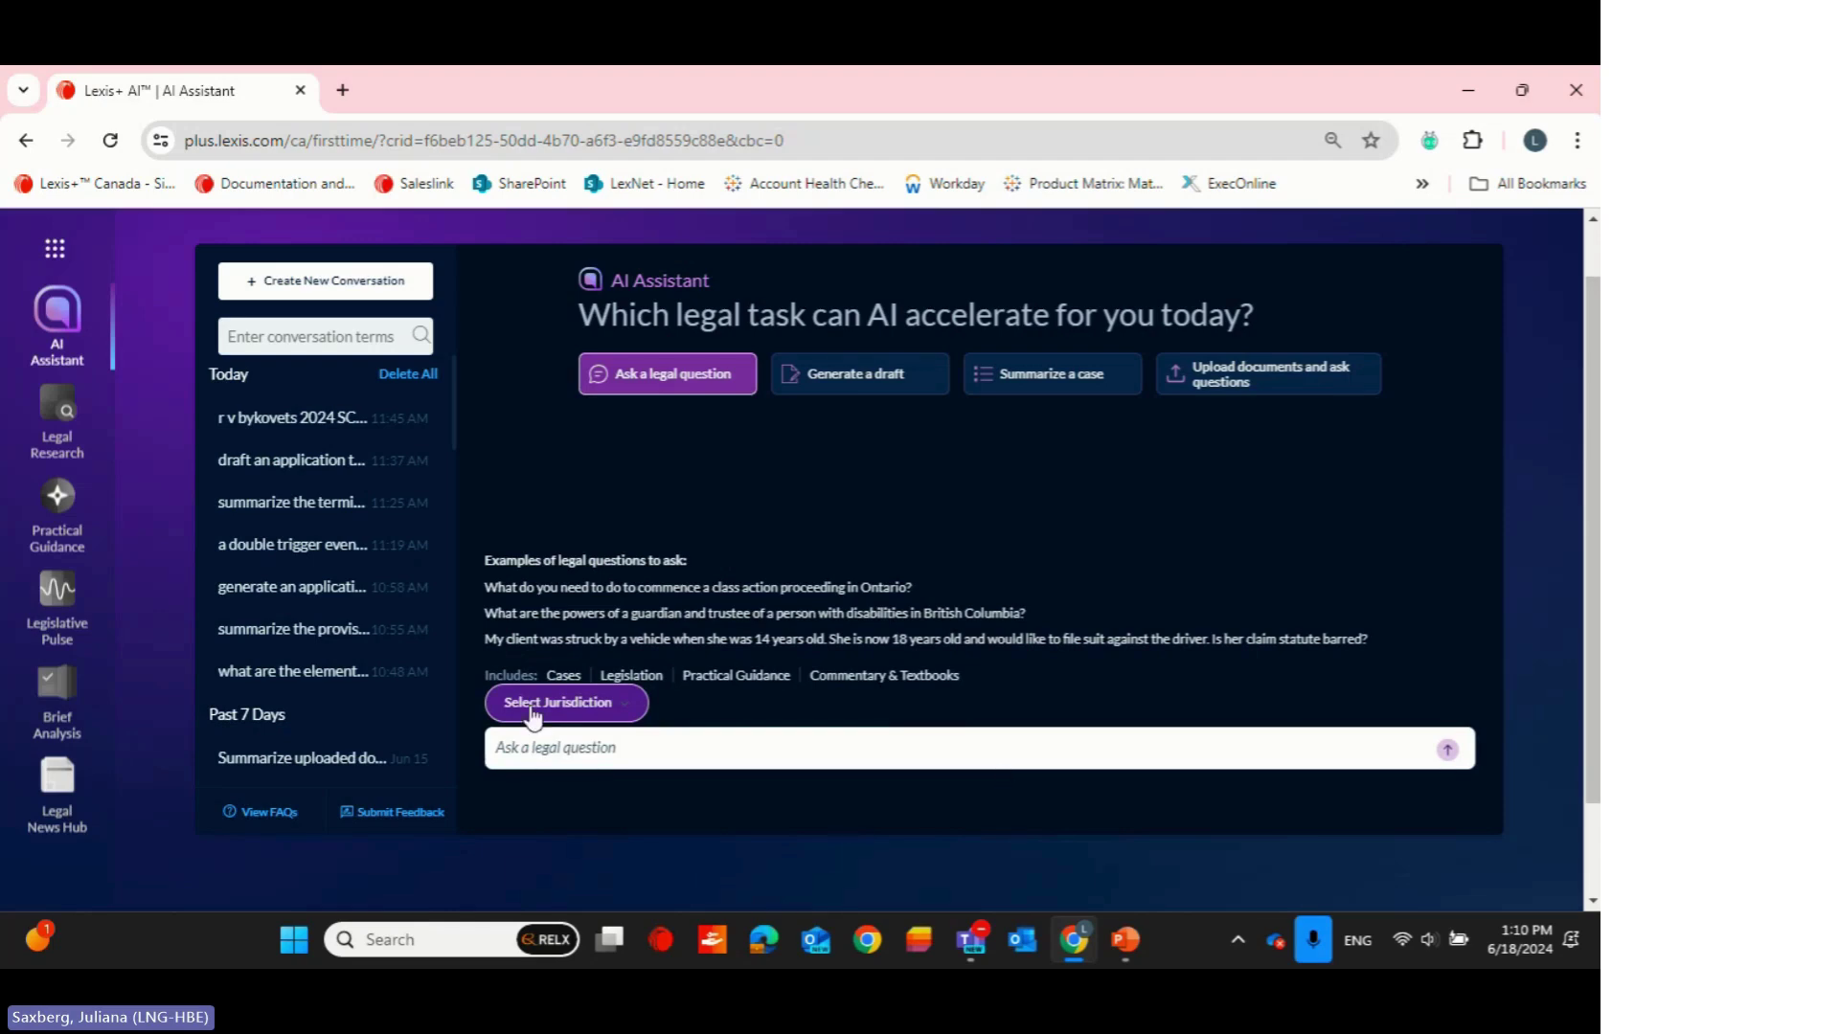
click(502, 714)
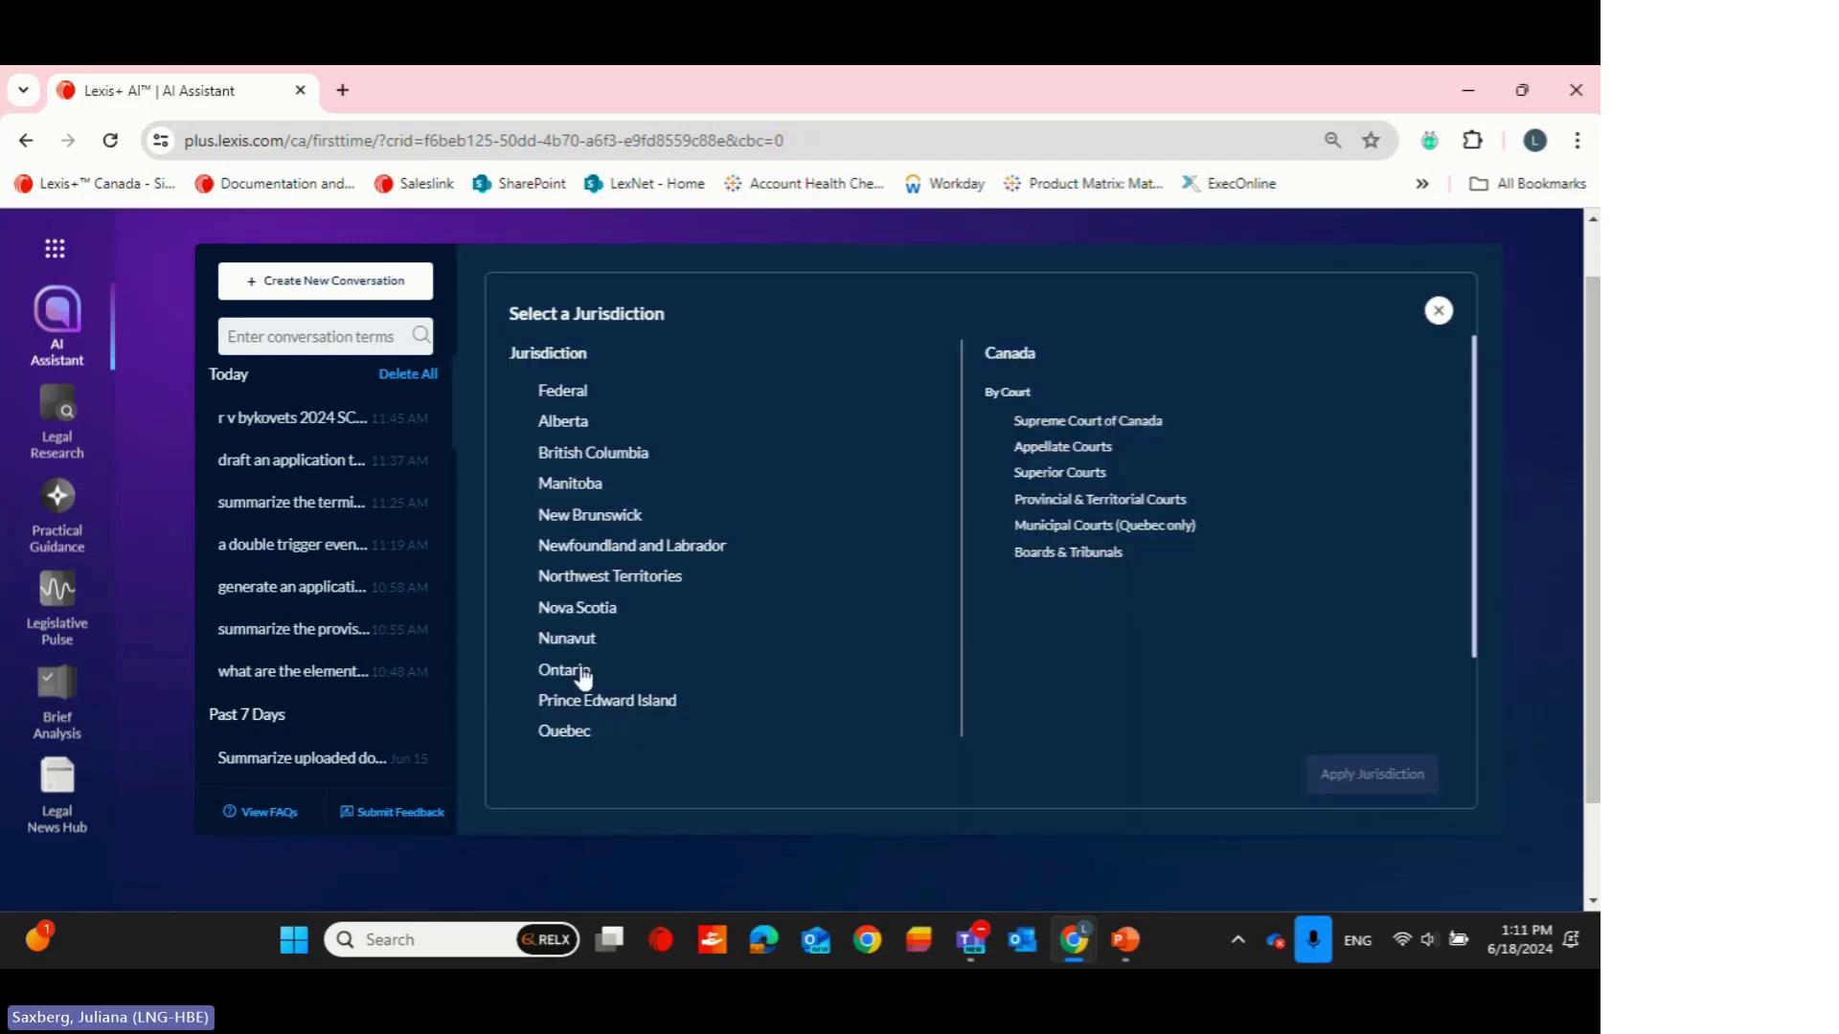
click(570, 670)
click(1375, 774)
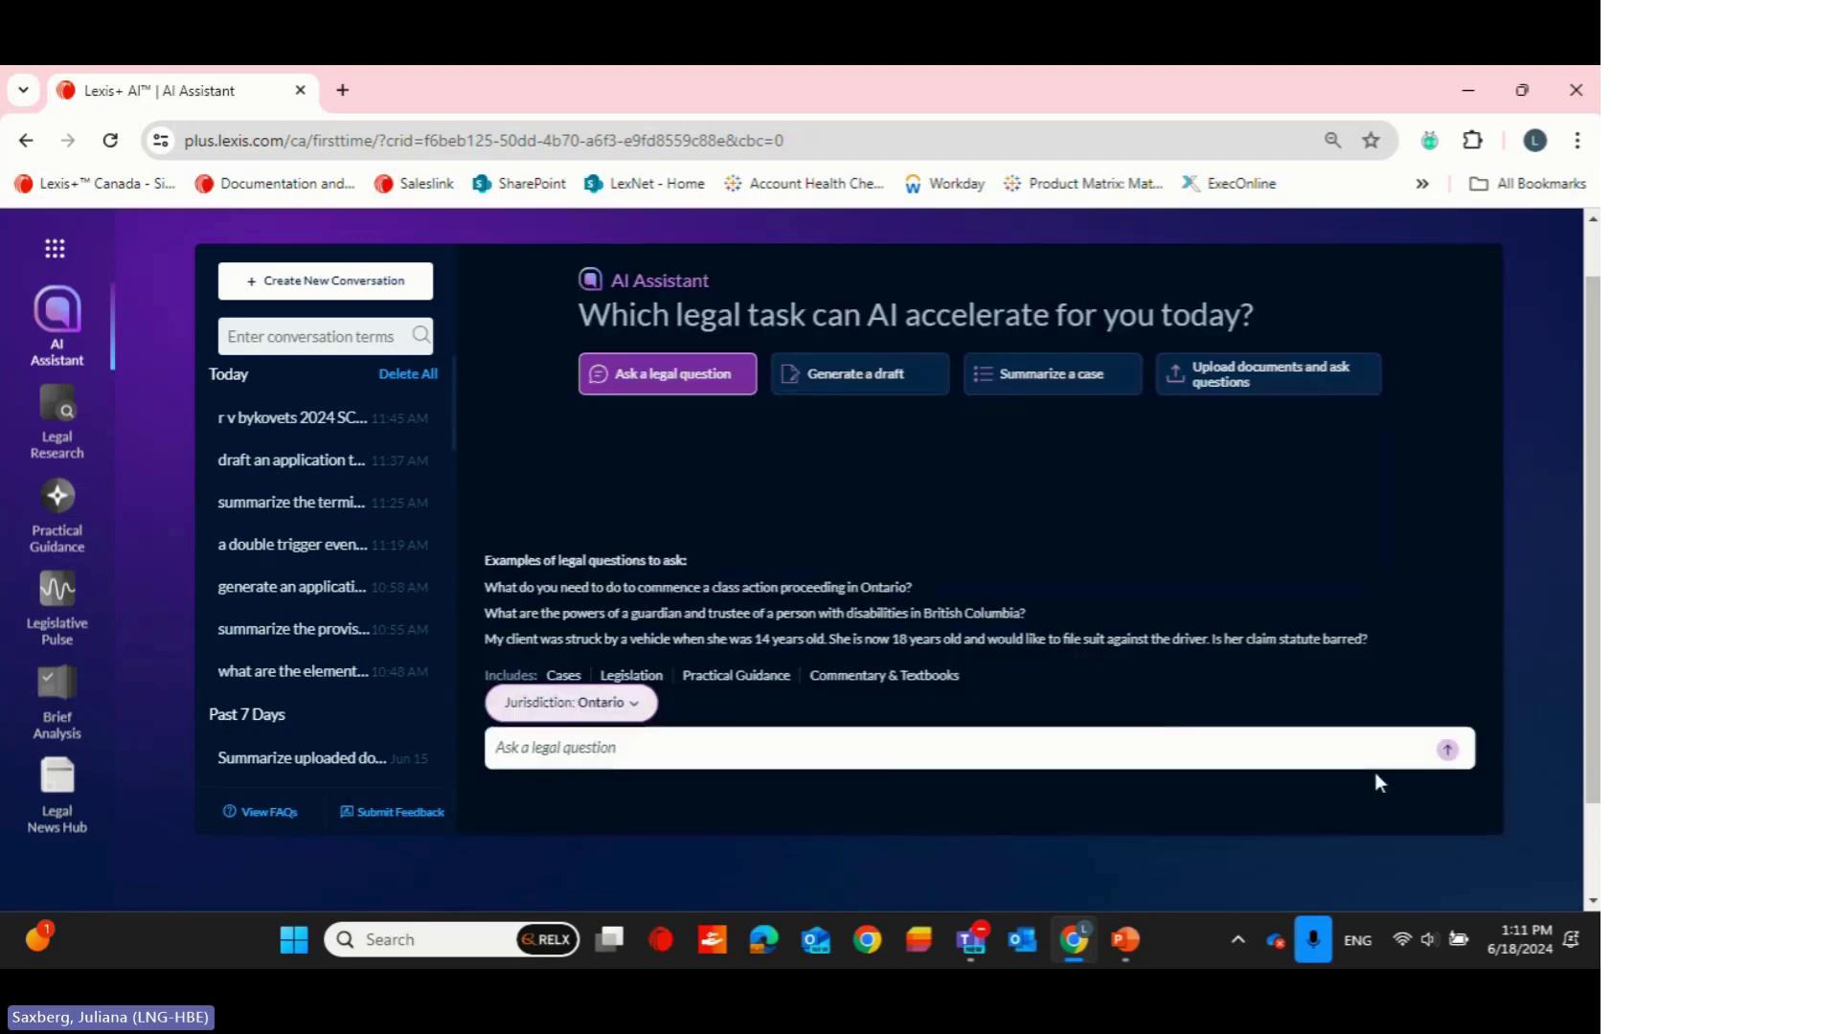
Ask the AI Assistant to "summarize the elements of a constructive dismissal claim"
click(1181, 755)
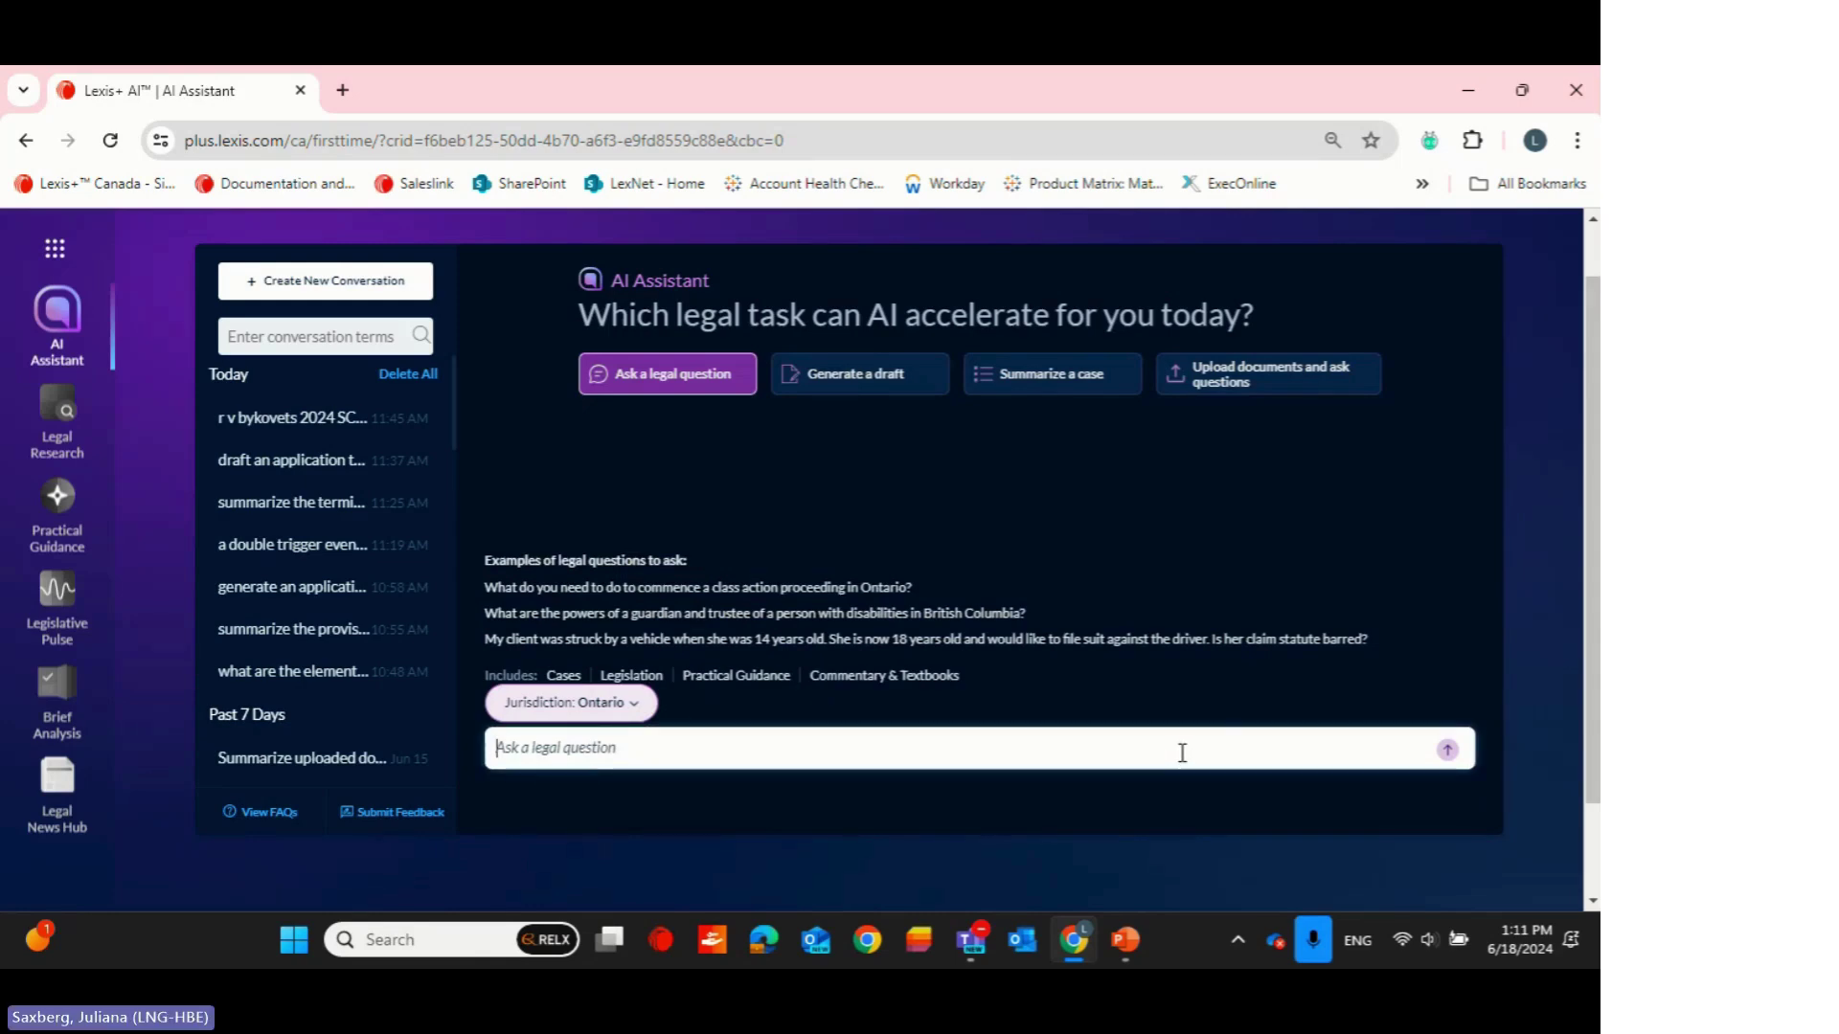
text(summarize the element)
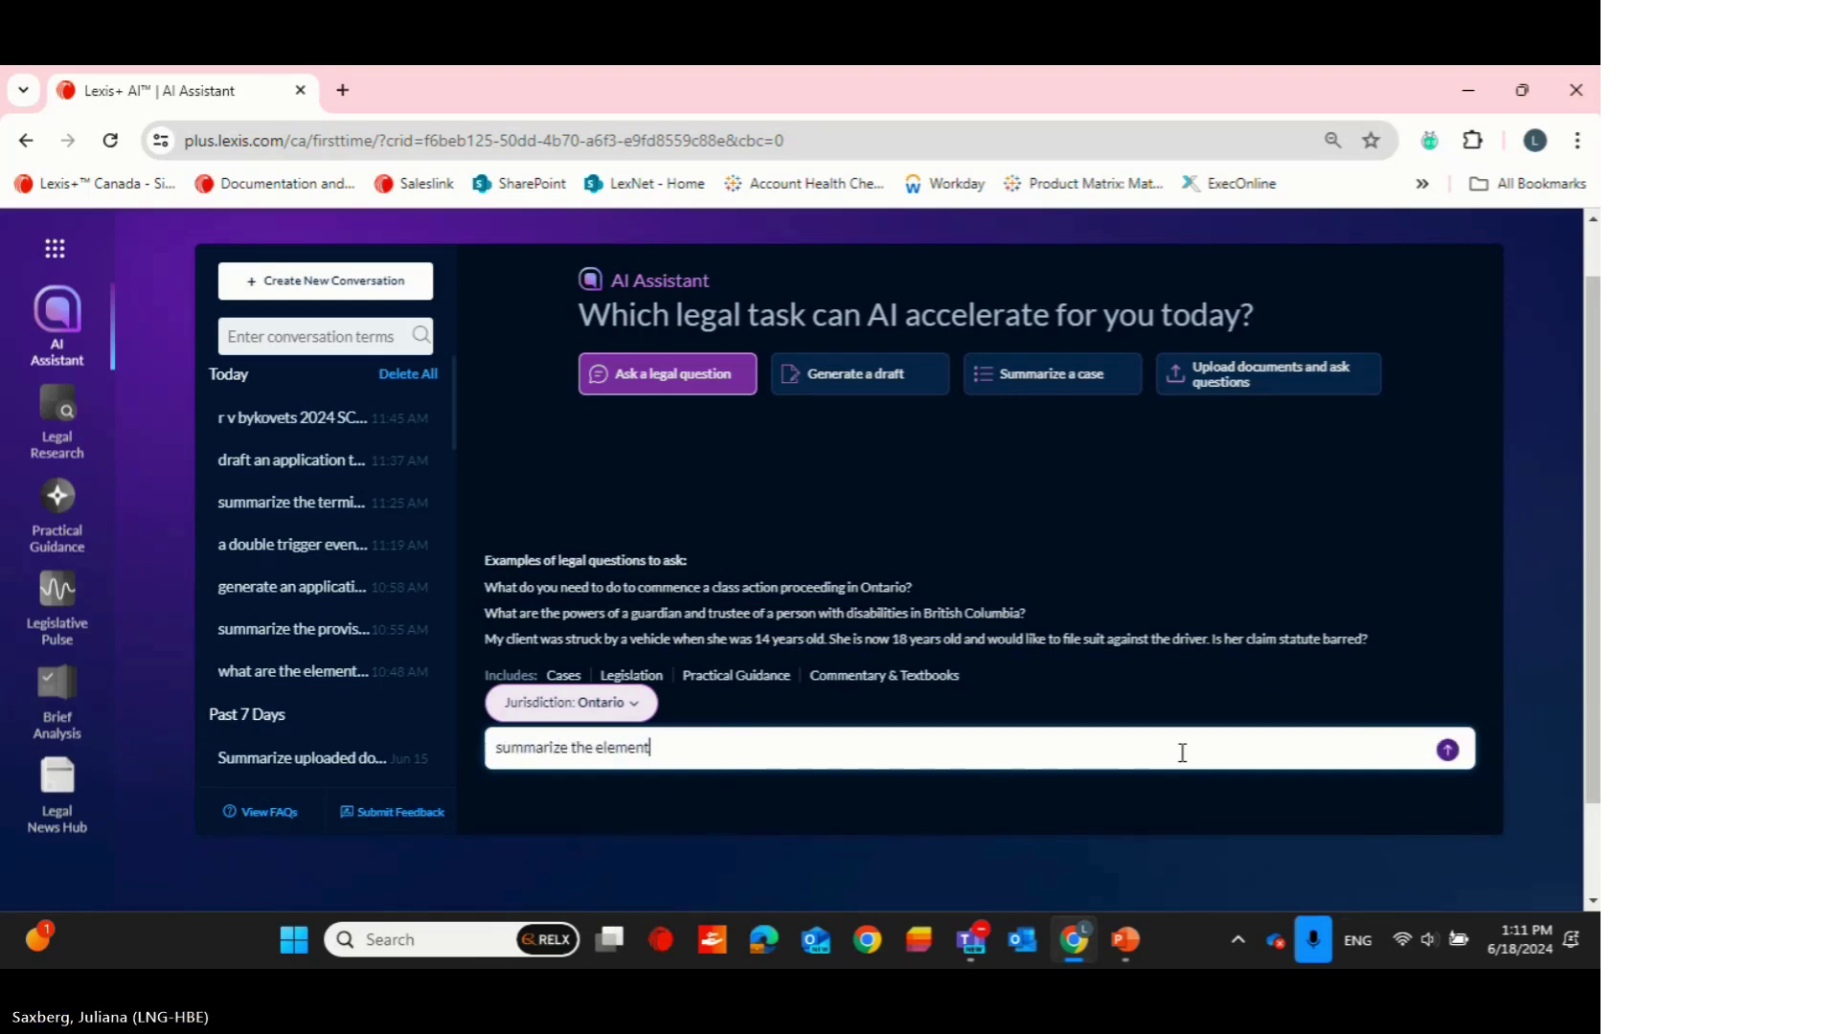
text(s of a constructive dismissal )
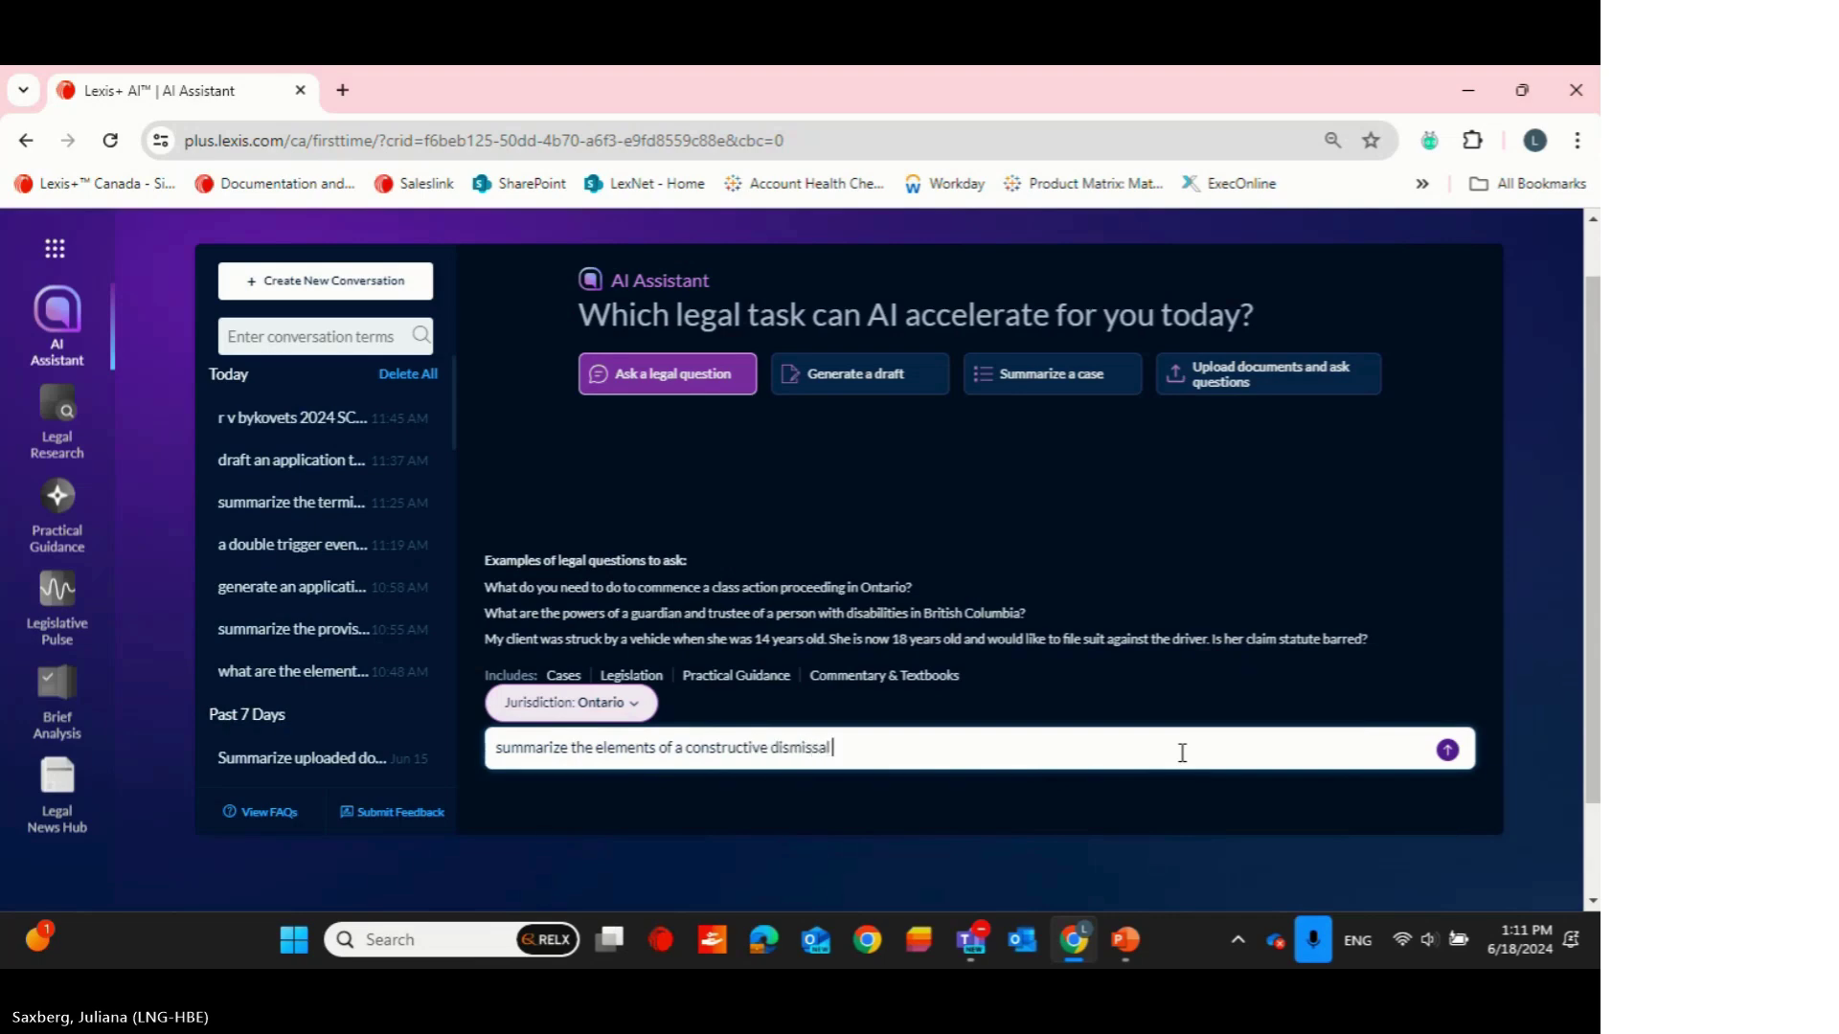
text(claims)
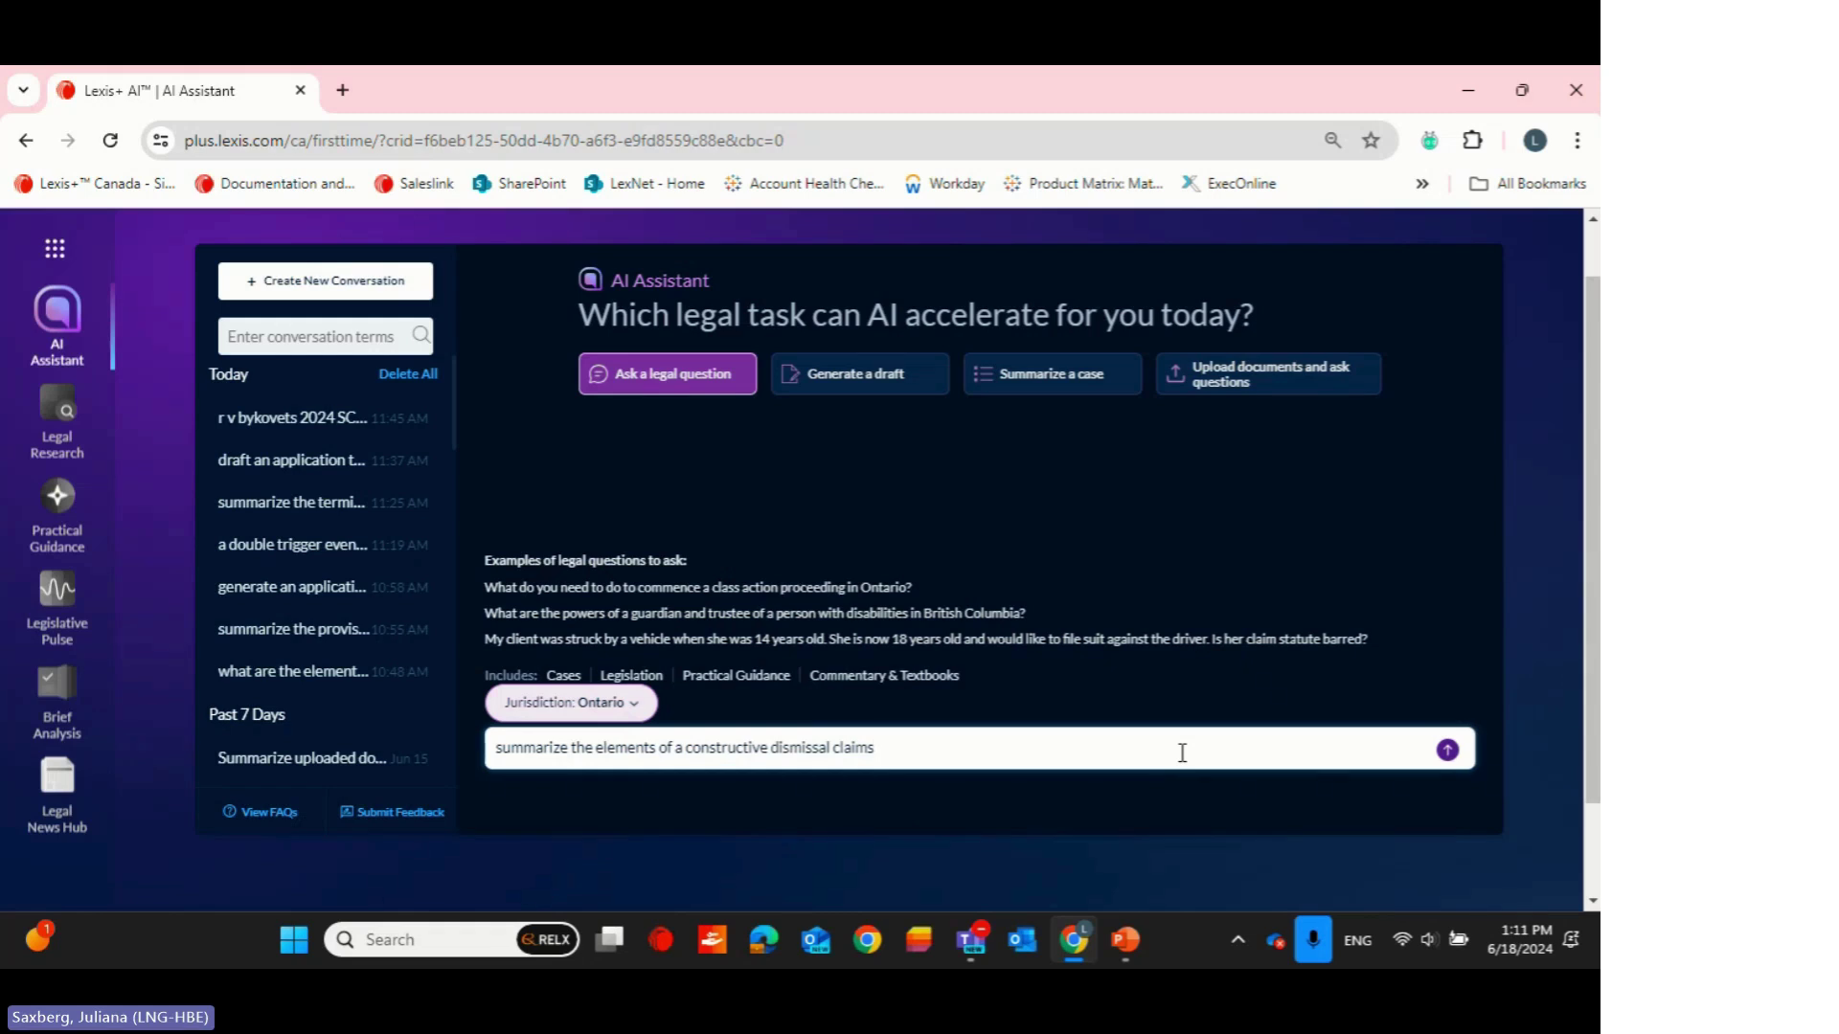
key(Return)
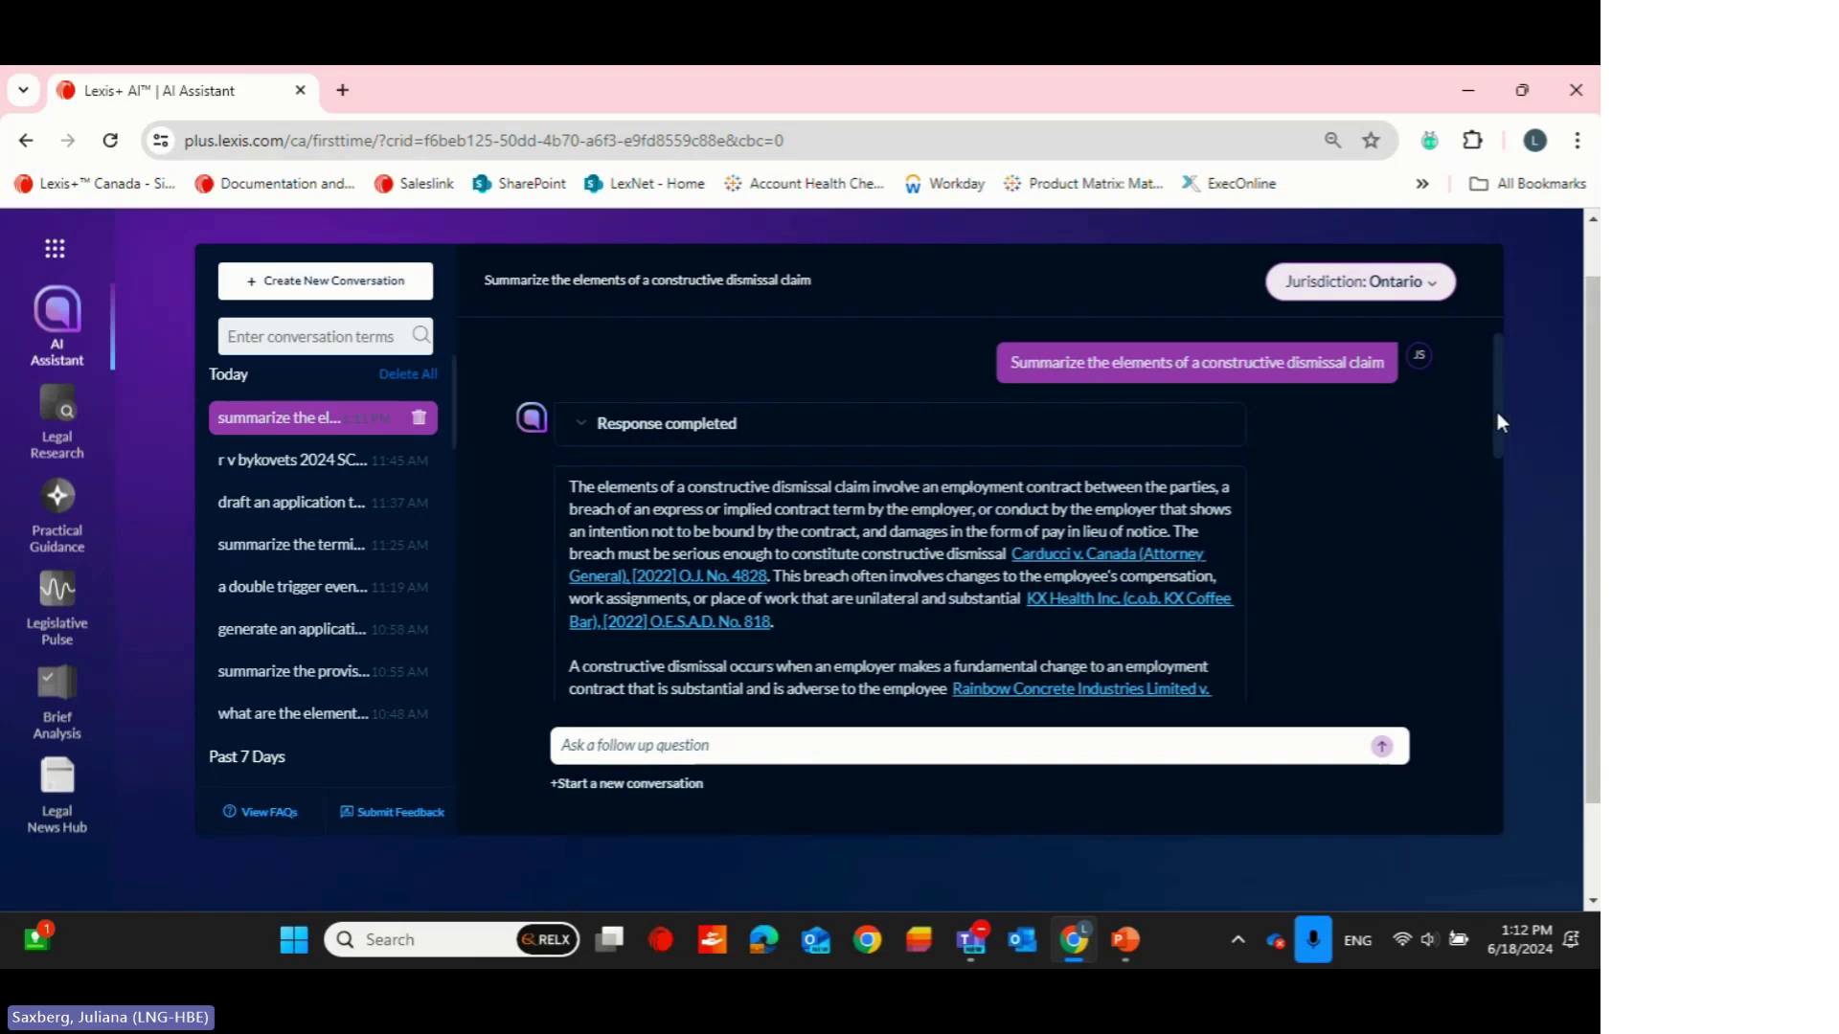
Open the first case cited in the response, [2022] O.J. No. 4828, skim the judgment and return to the conversation
drag(1498, 414, 1508, 434)
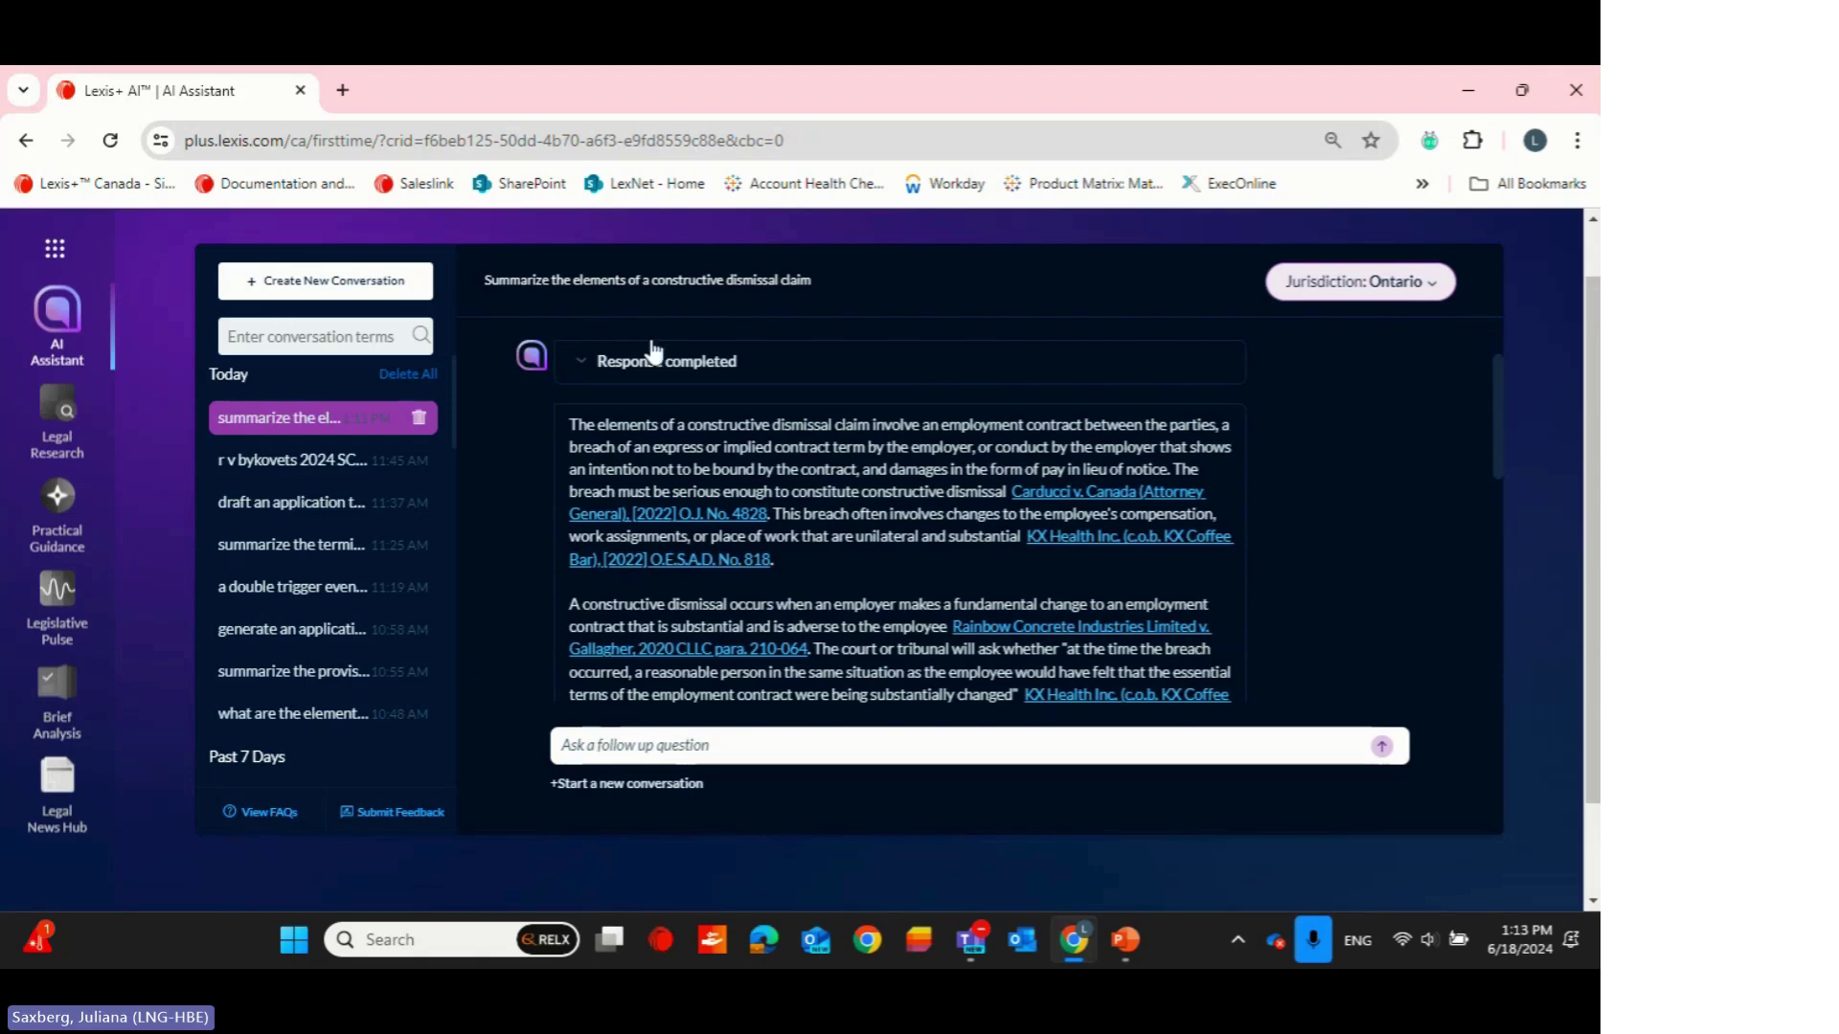
click(656, 517)
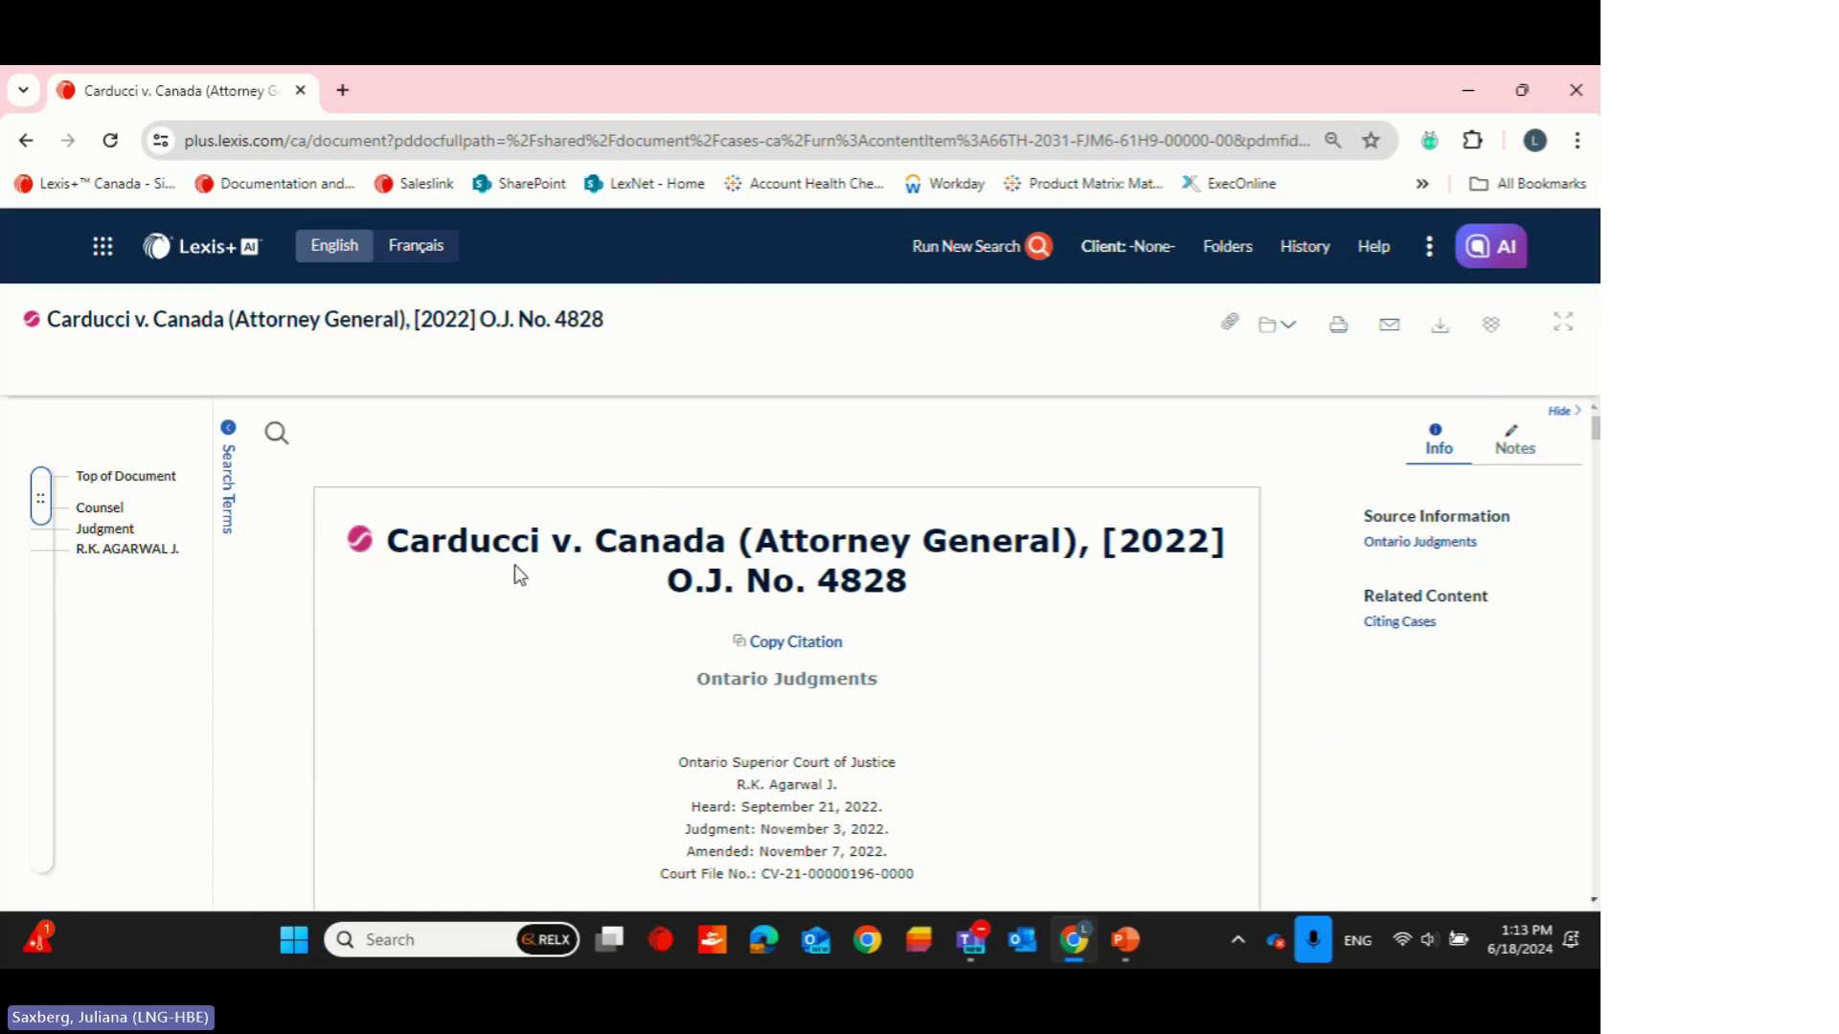
click(1596, 766)
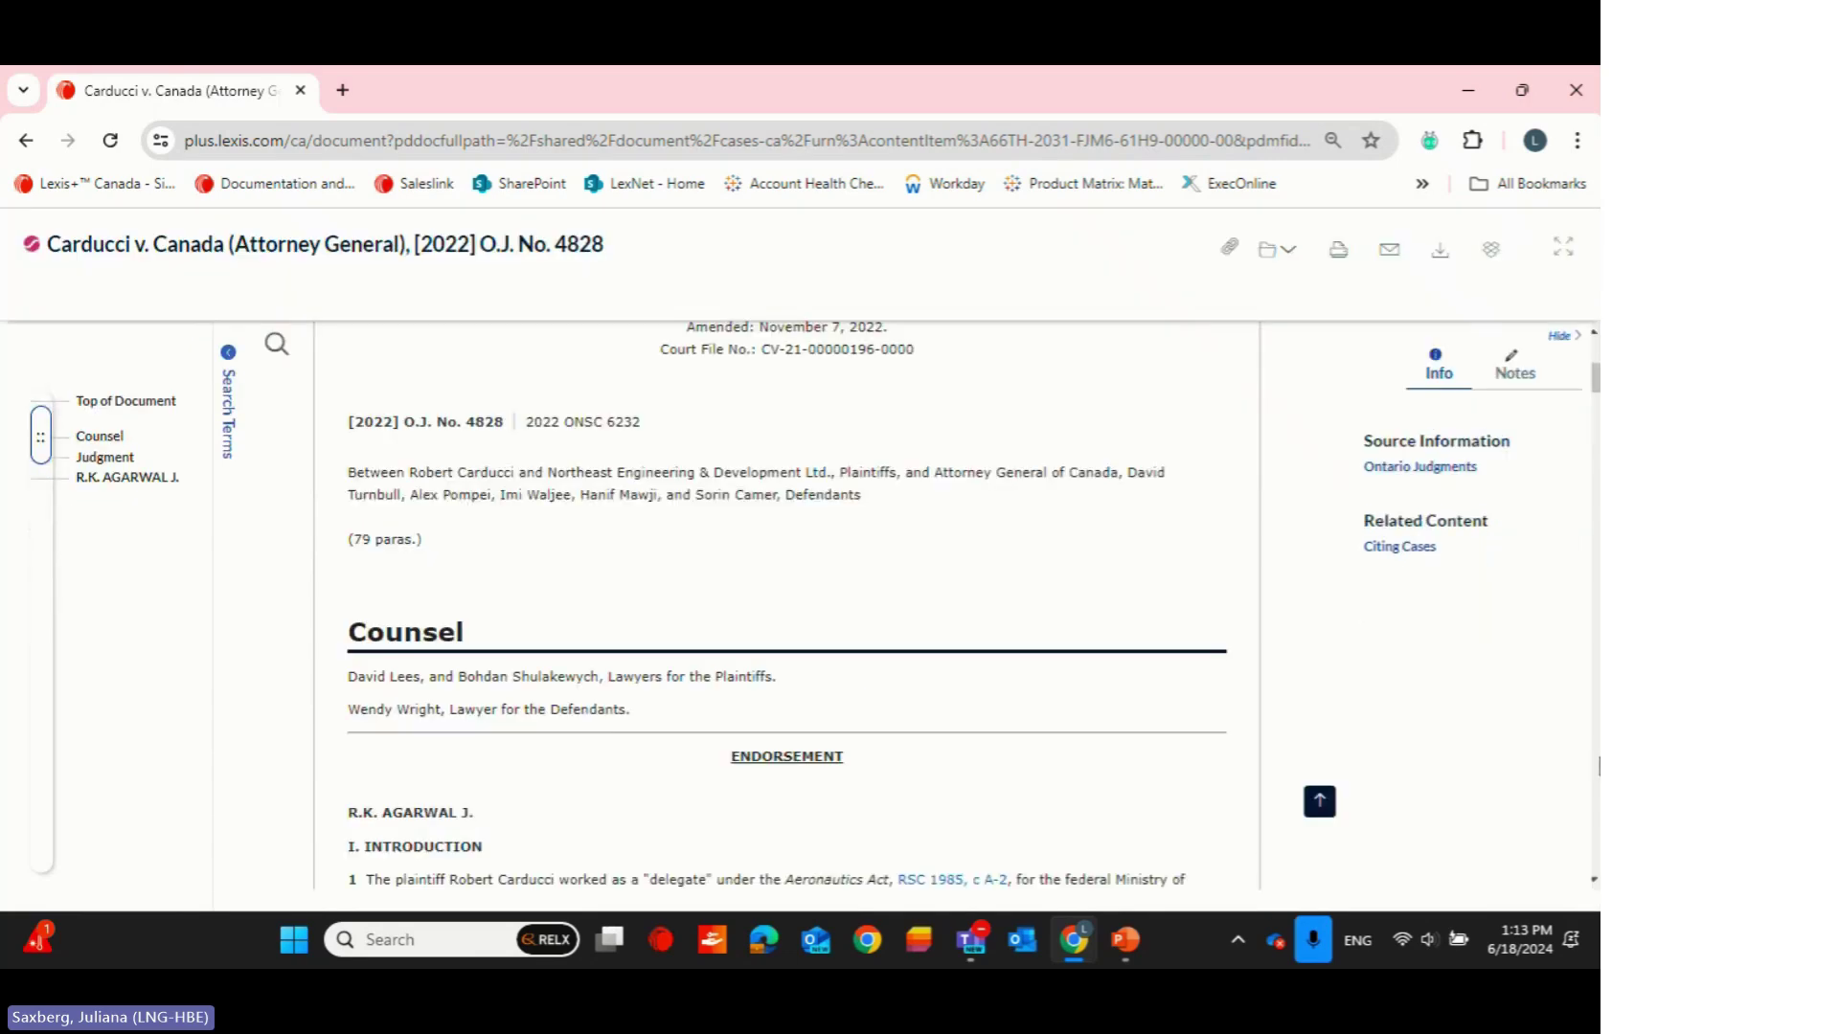
scroll(1597, 766, down, 15)
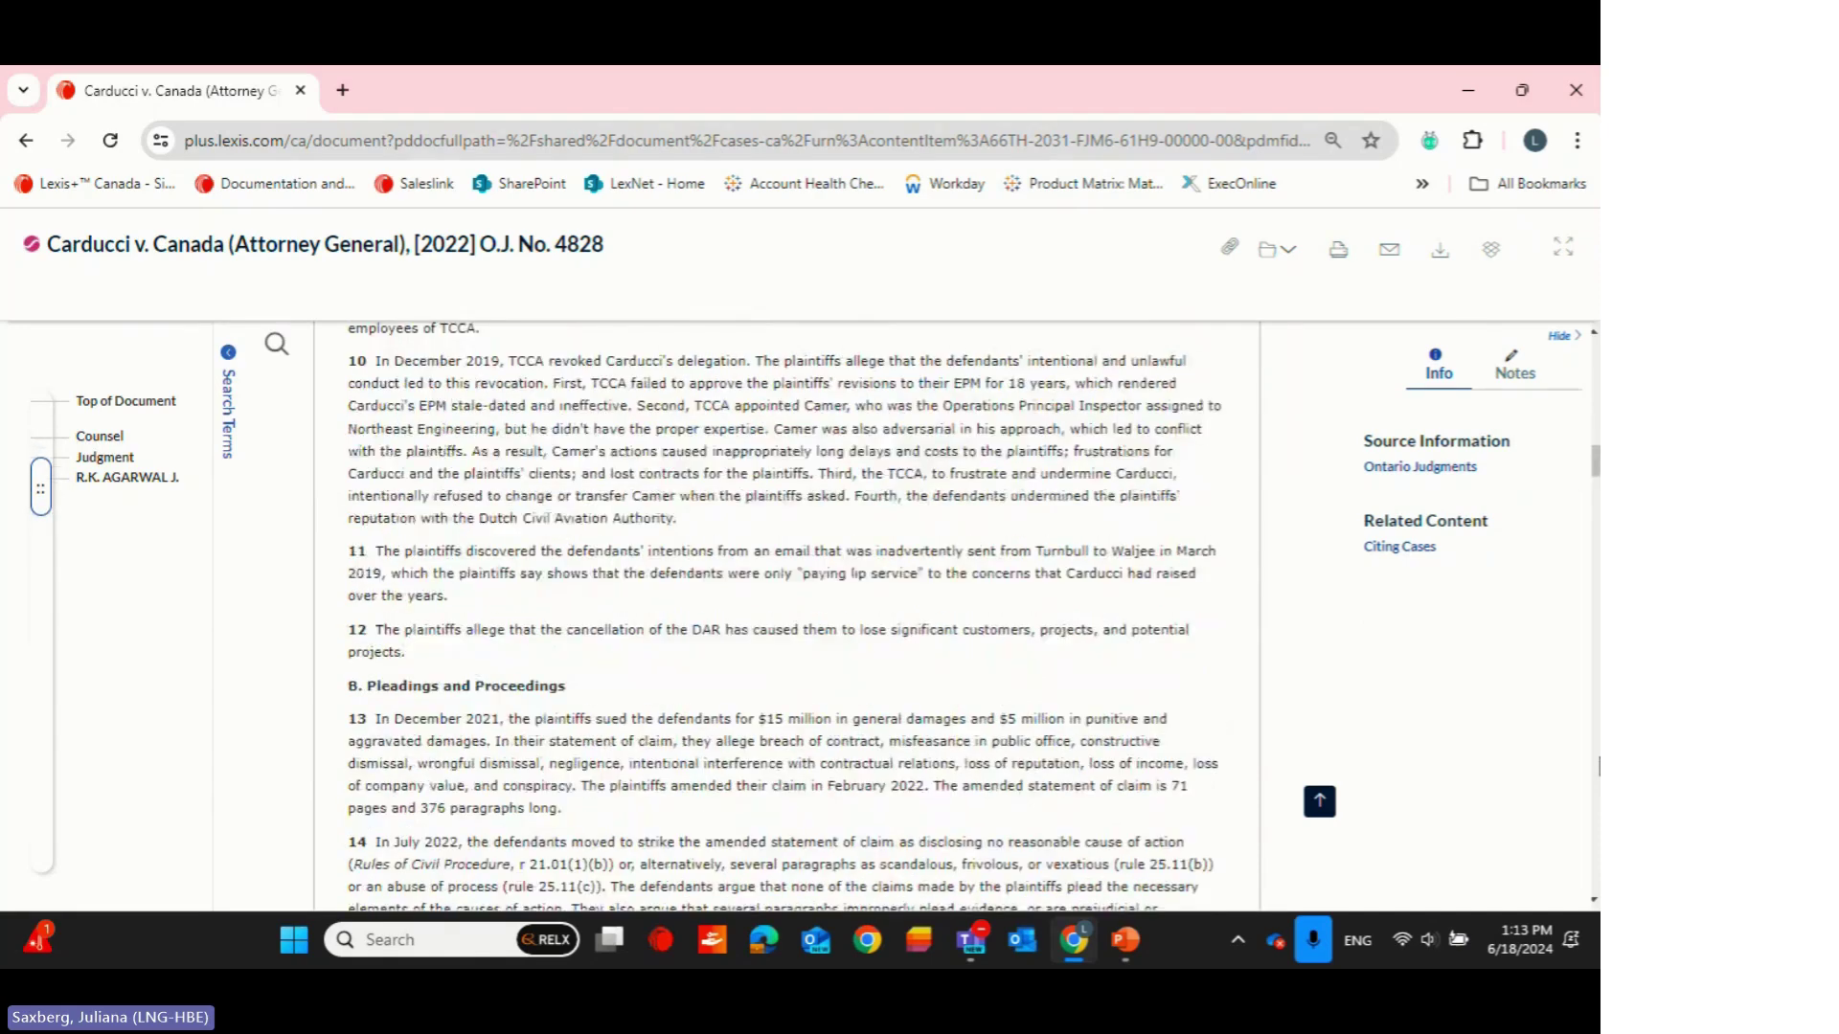
scroll(1597, 766, down, 10)
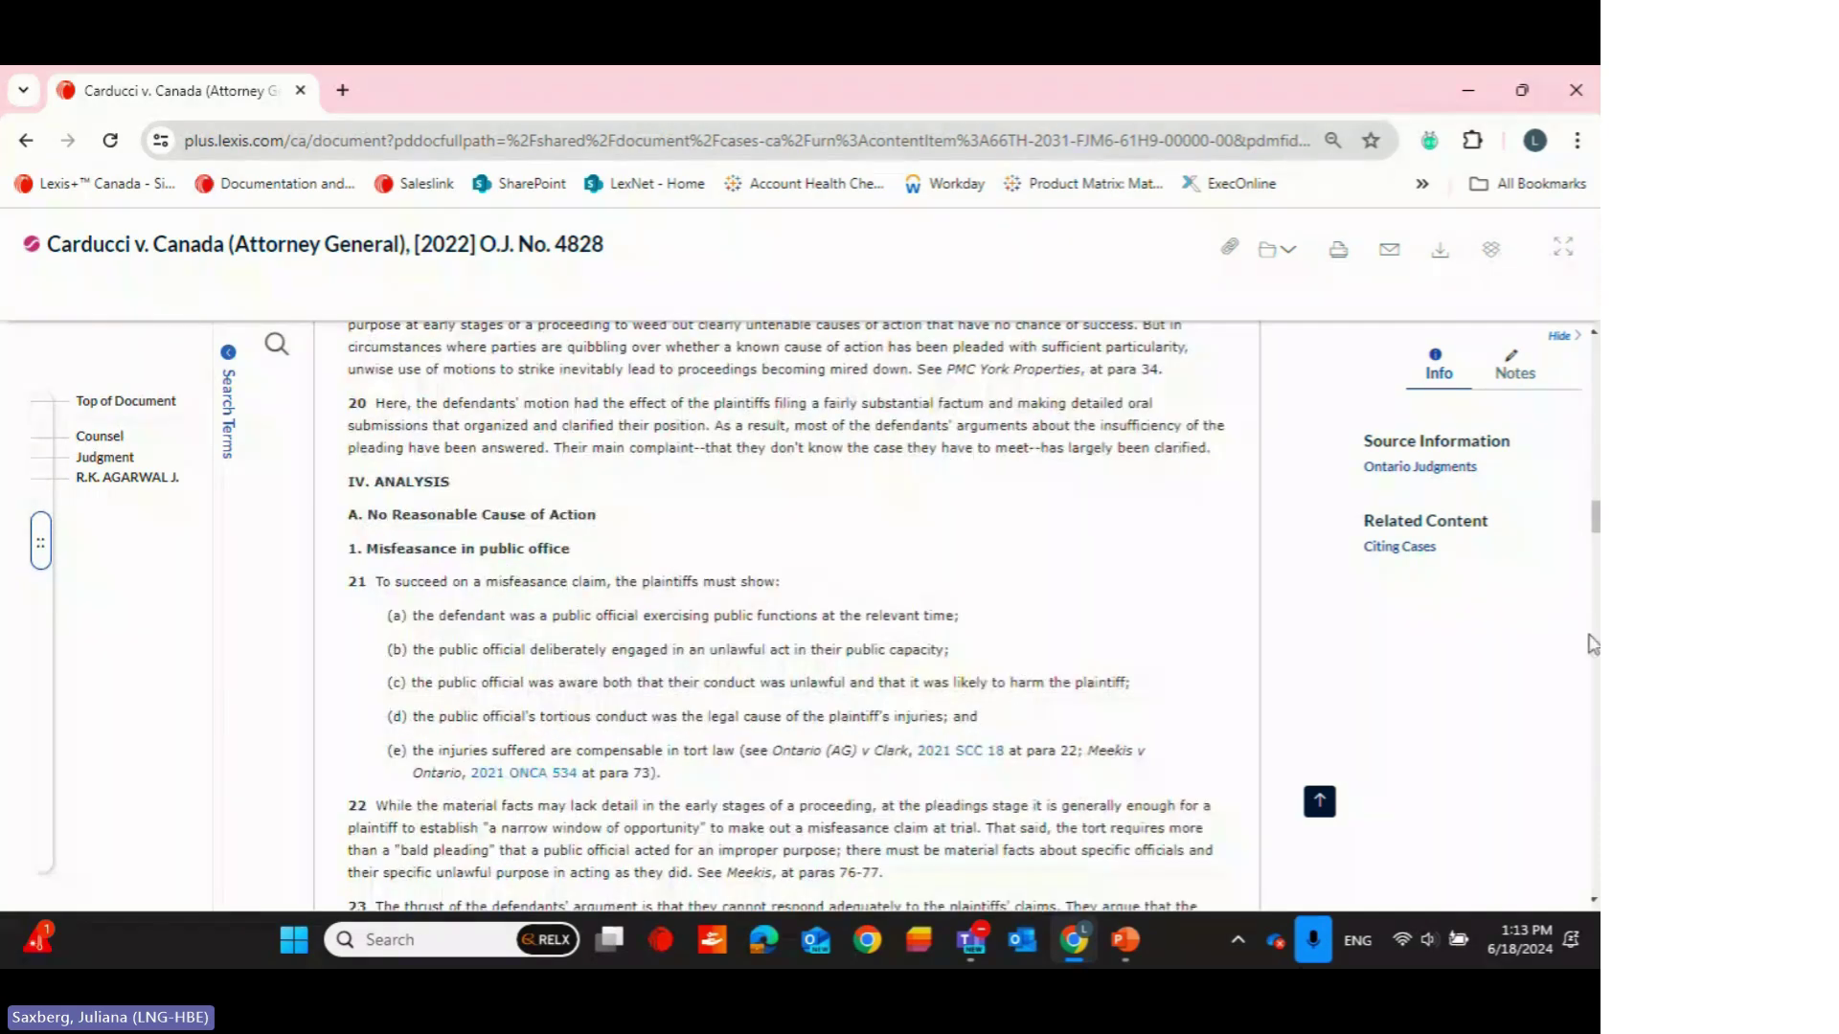
drag(1595, 517, 1584, 257)
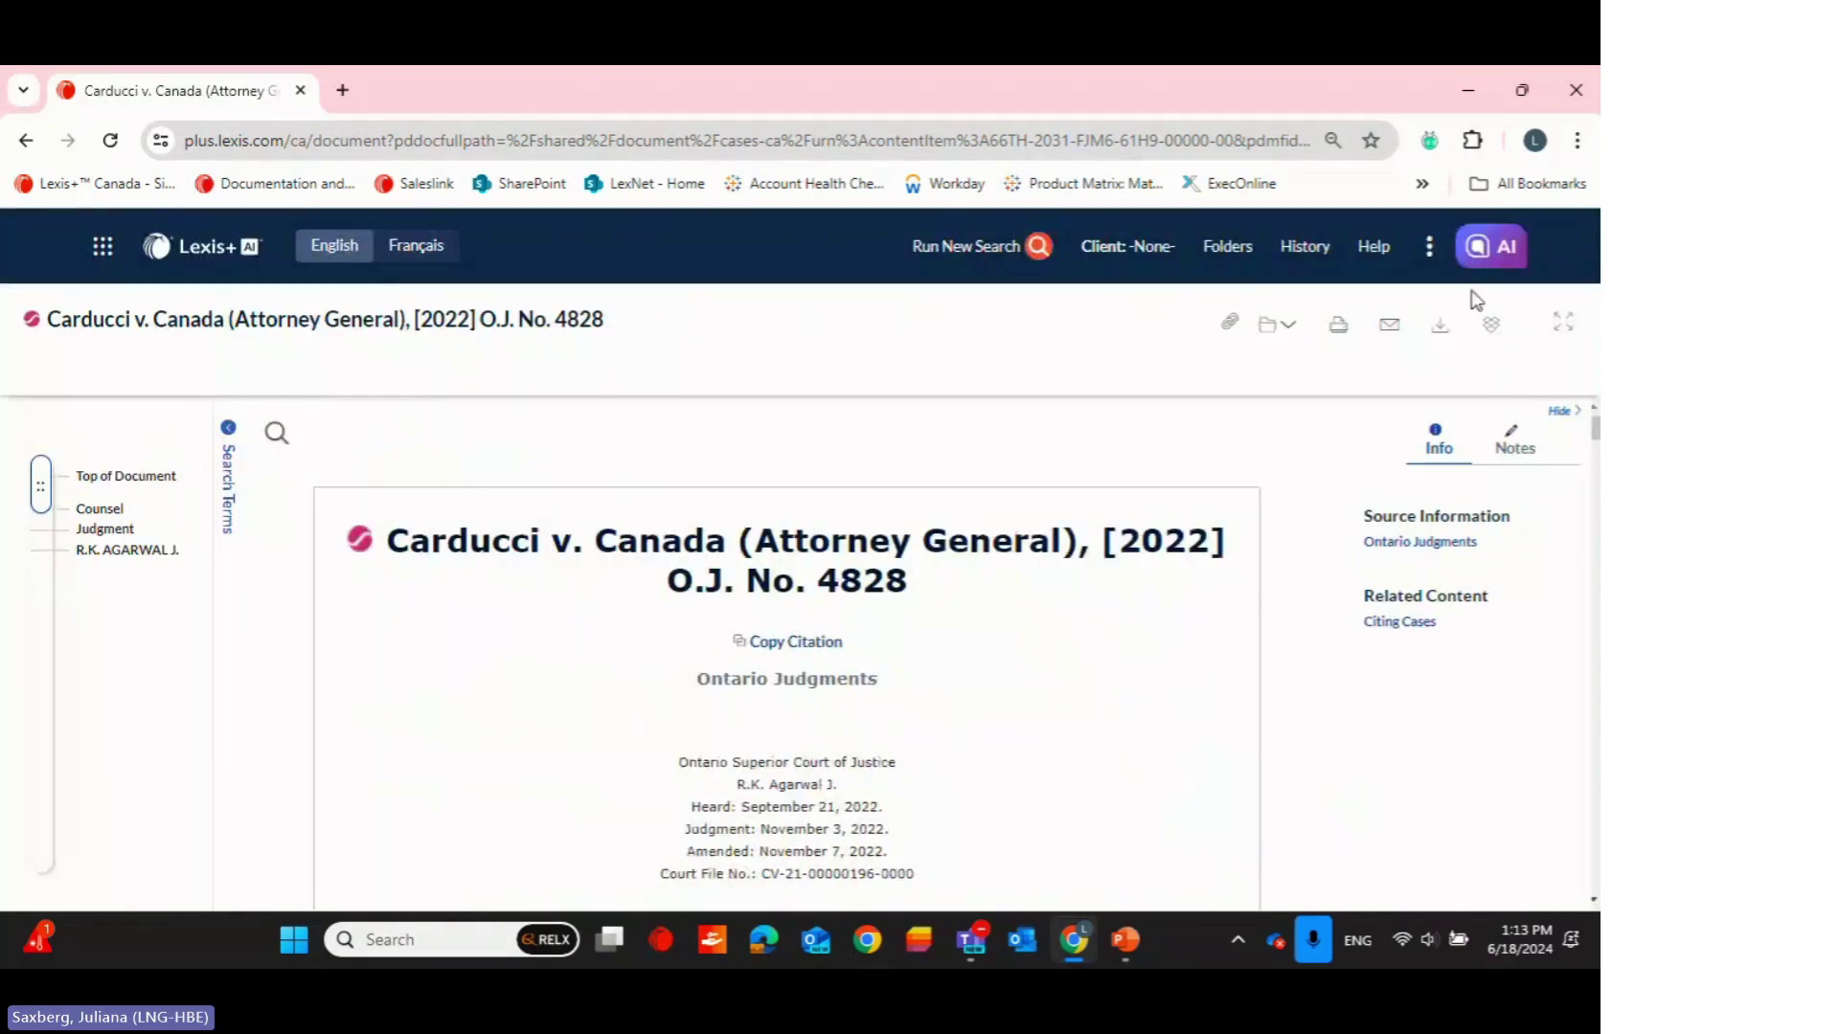
click(25, 142)
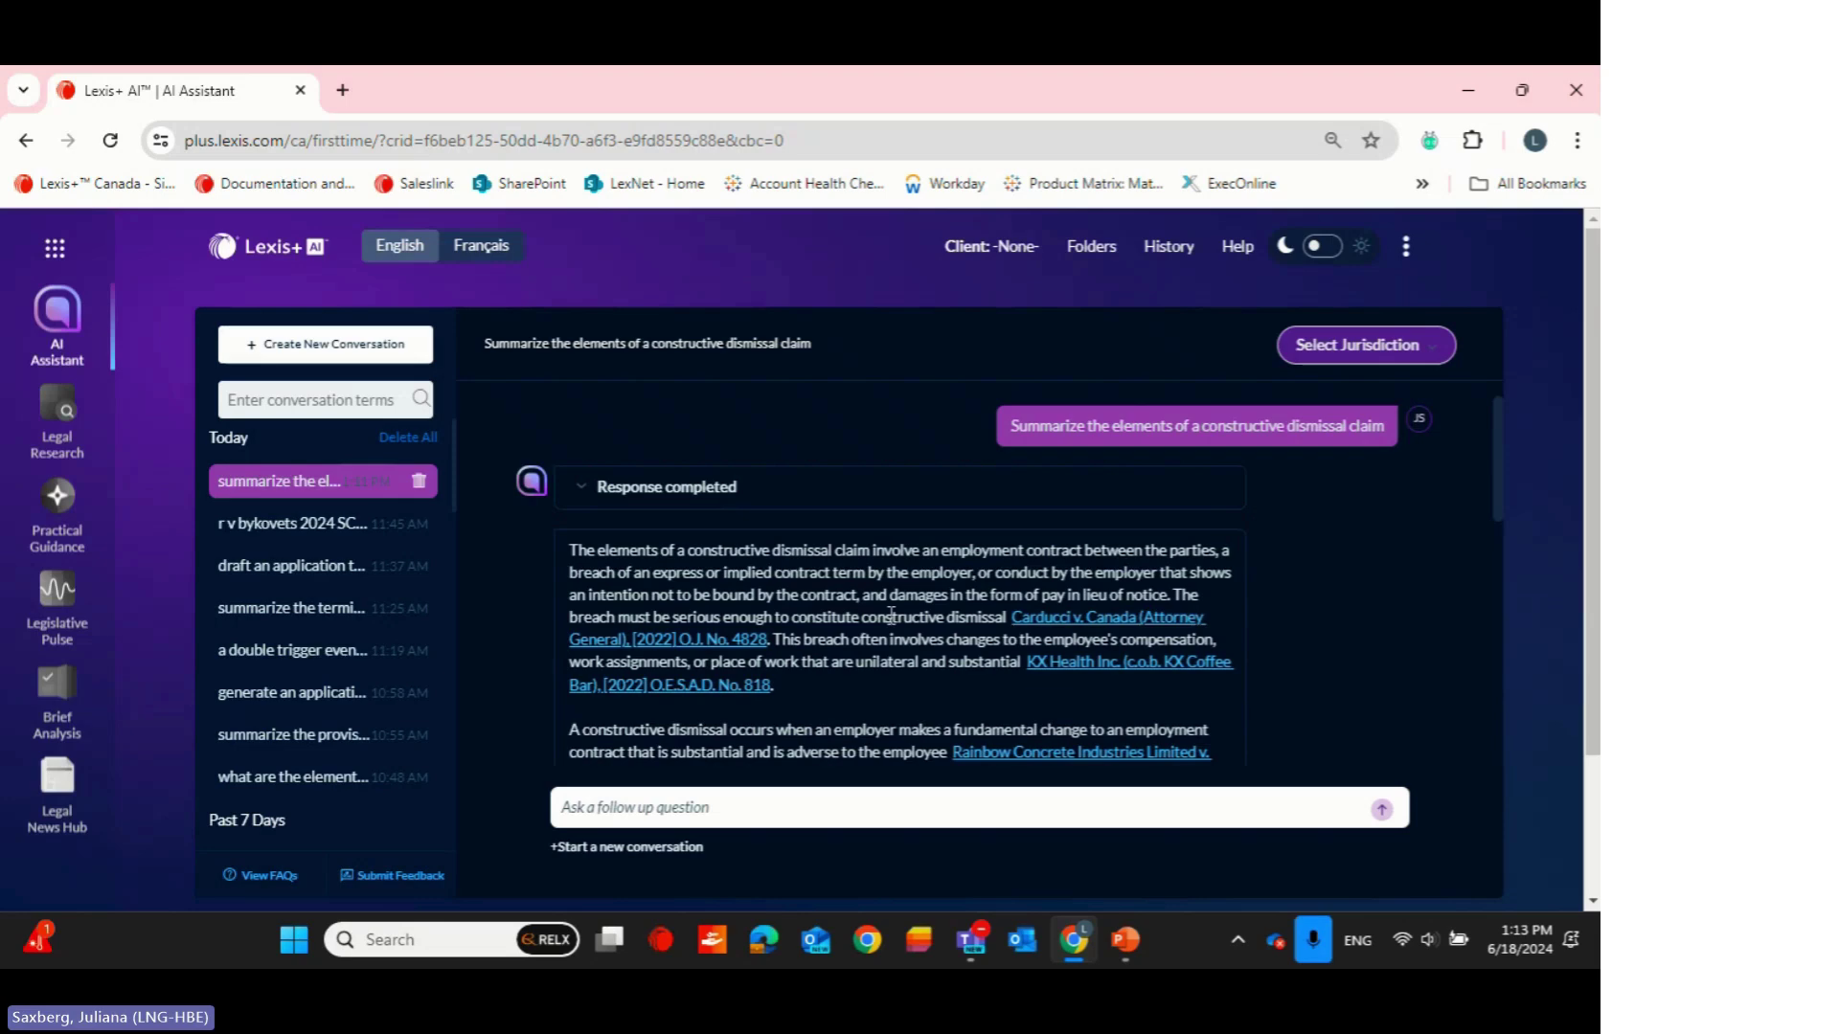
Review the response's supporting content, browse its related cases, legislation and practical guidance, and return to the answer
scroll(891, 615, down, 2)
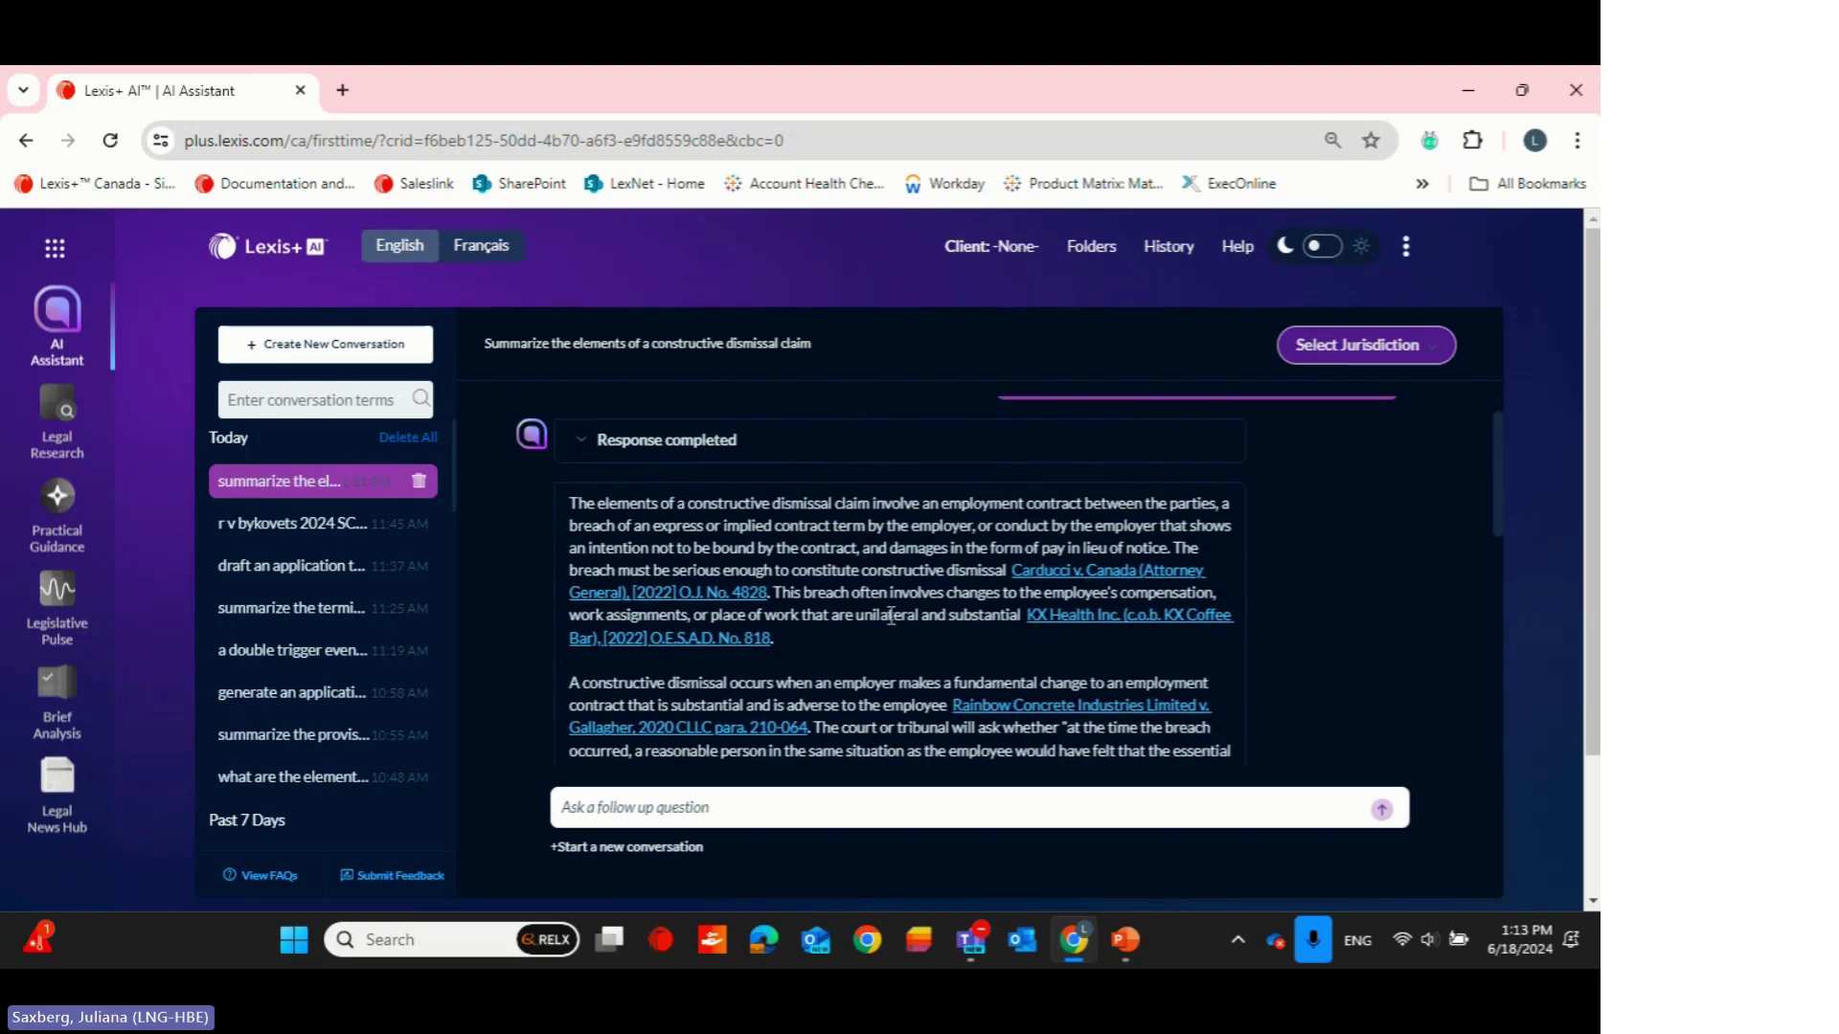
scroll(889, 625, down, 2)
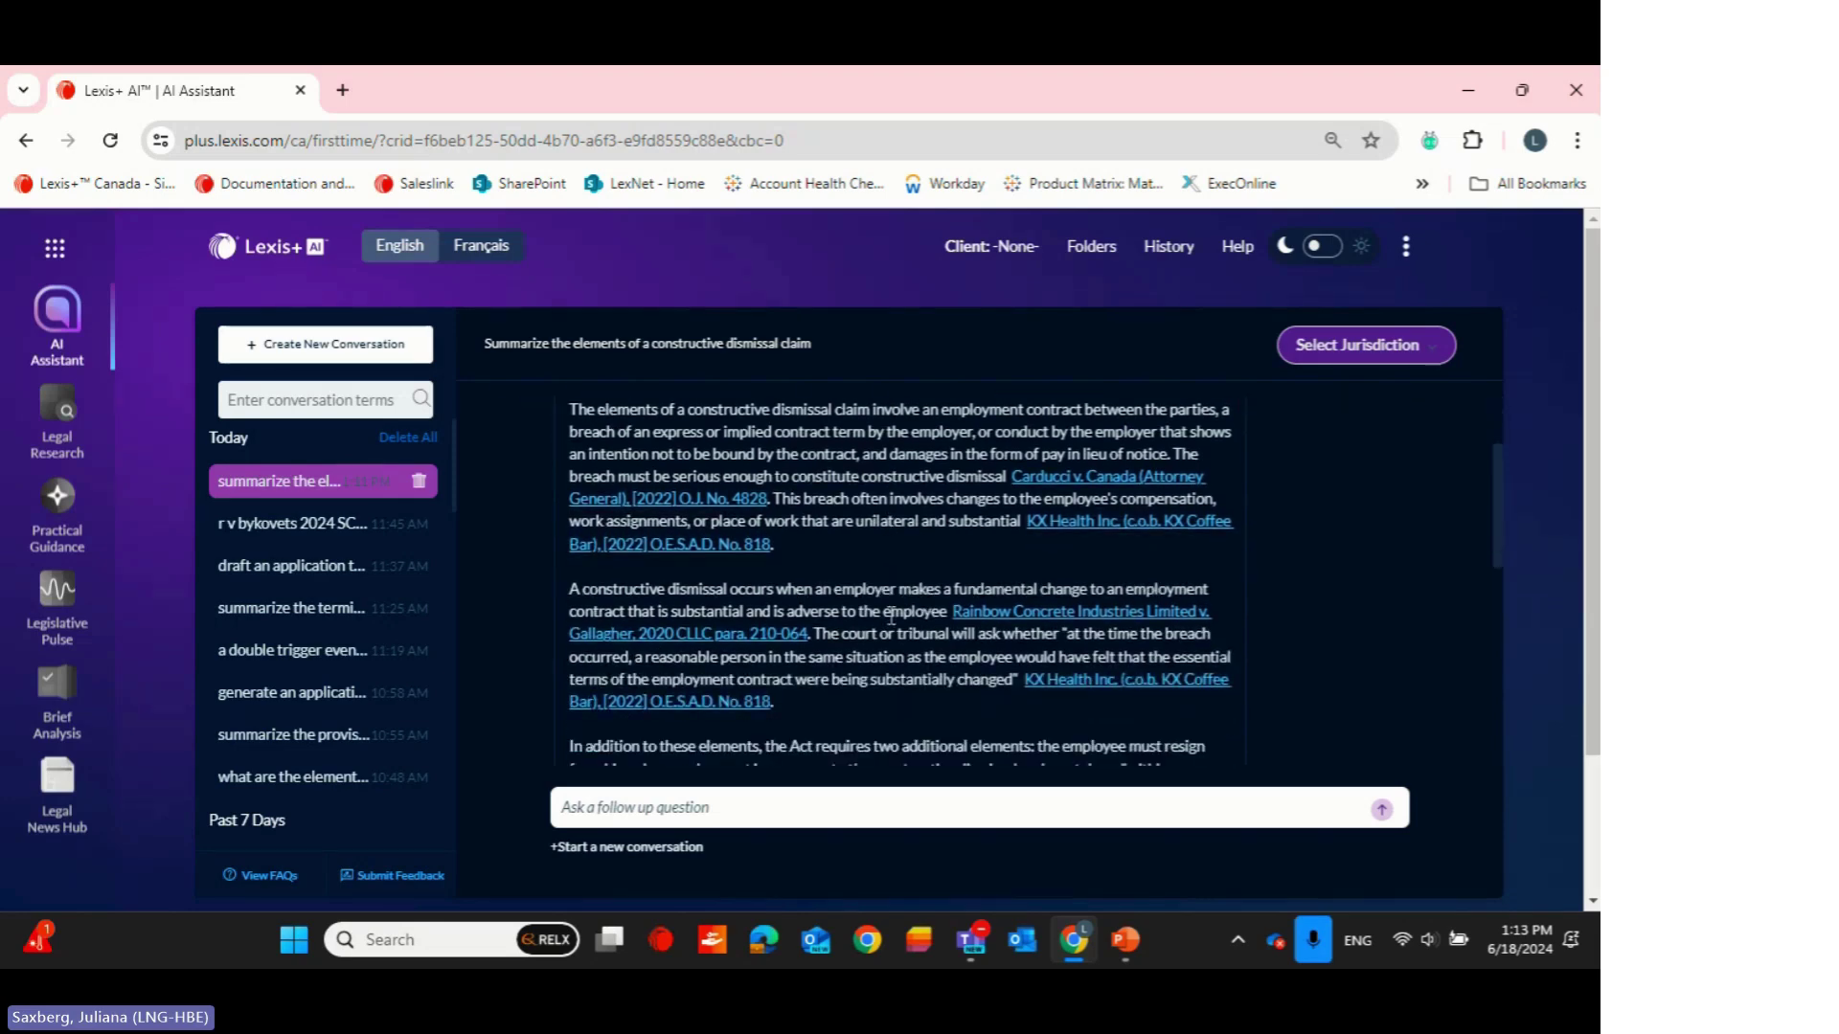
scroll(891, 615, down, 2)
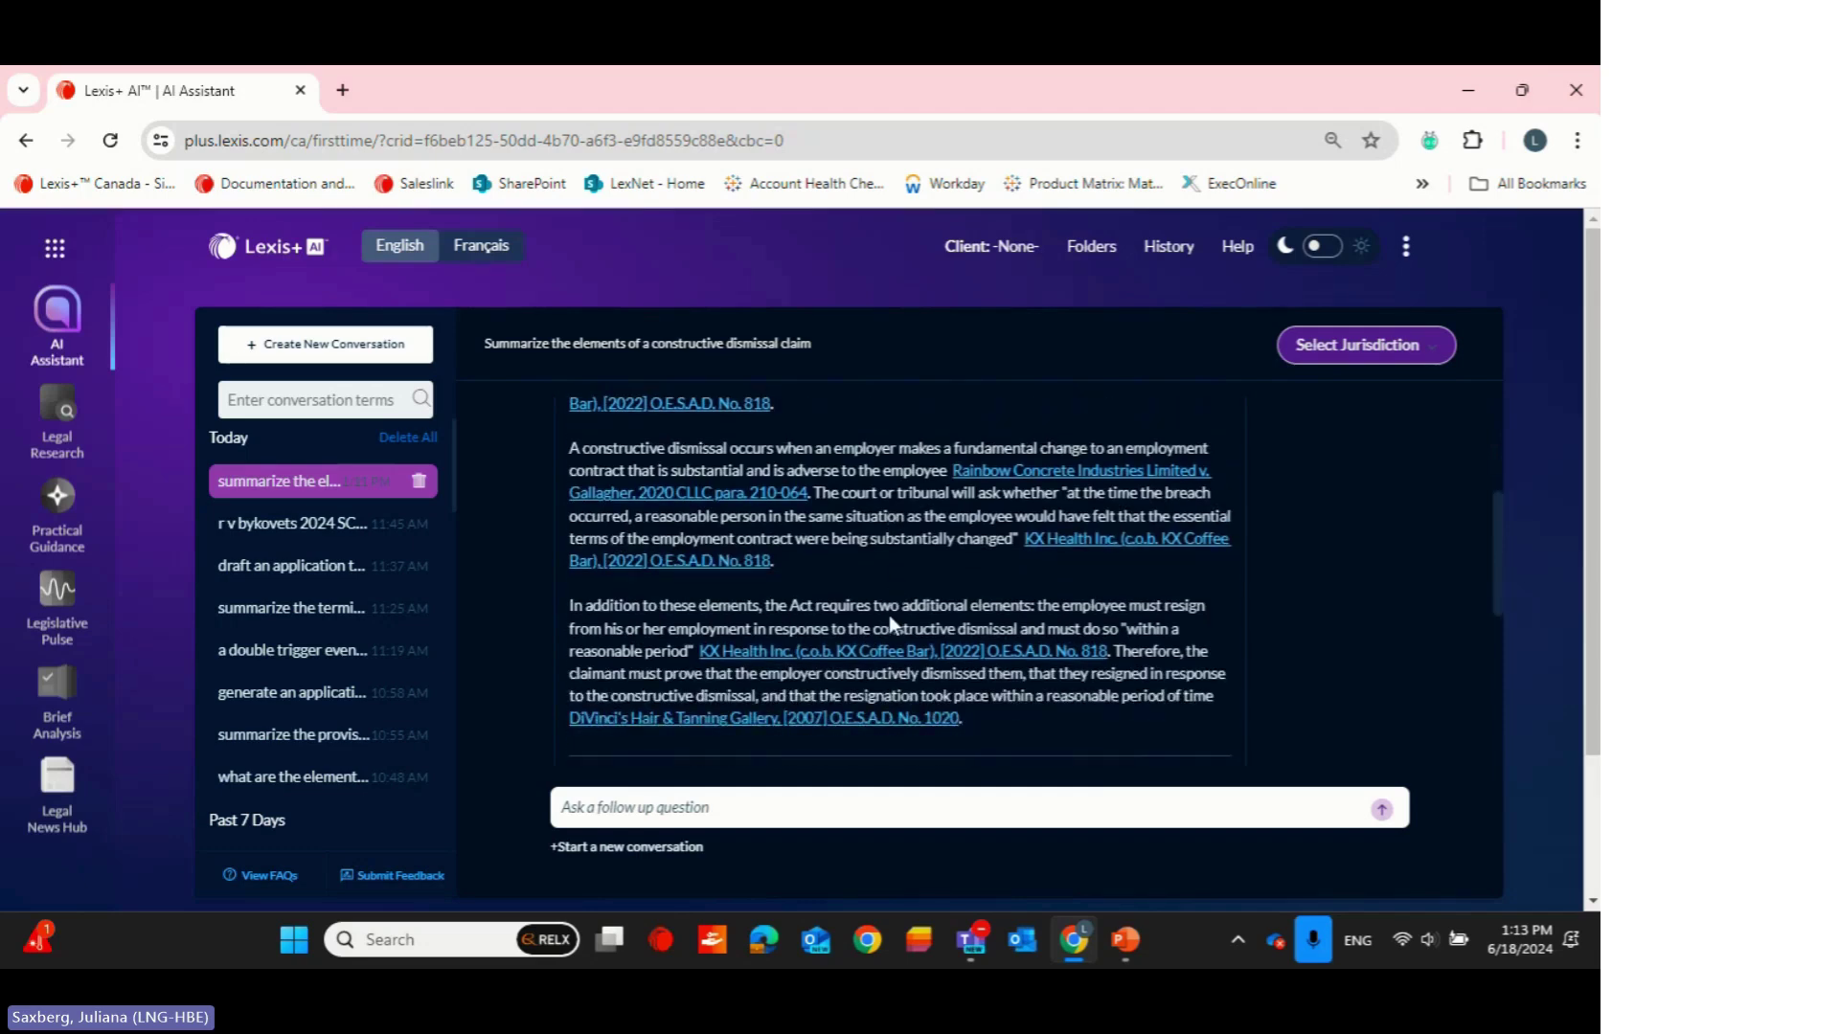
scroll(890, 622, down, 3)
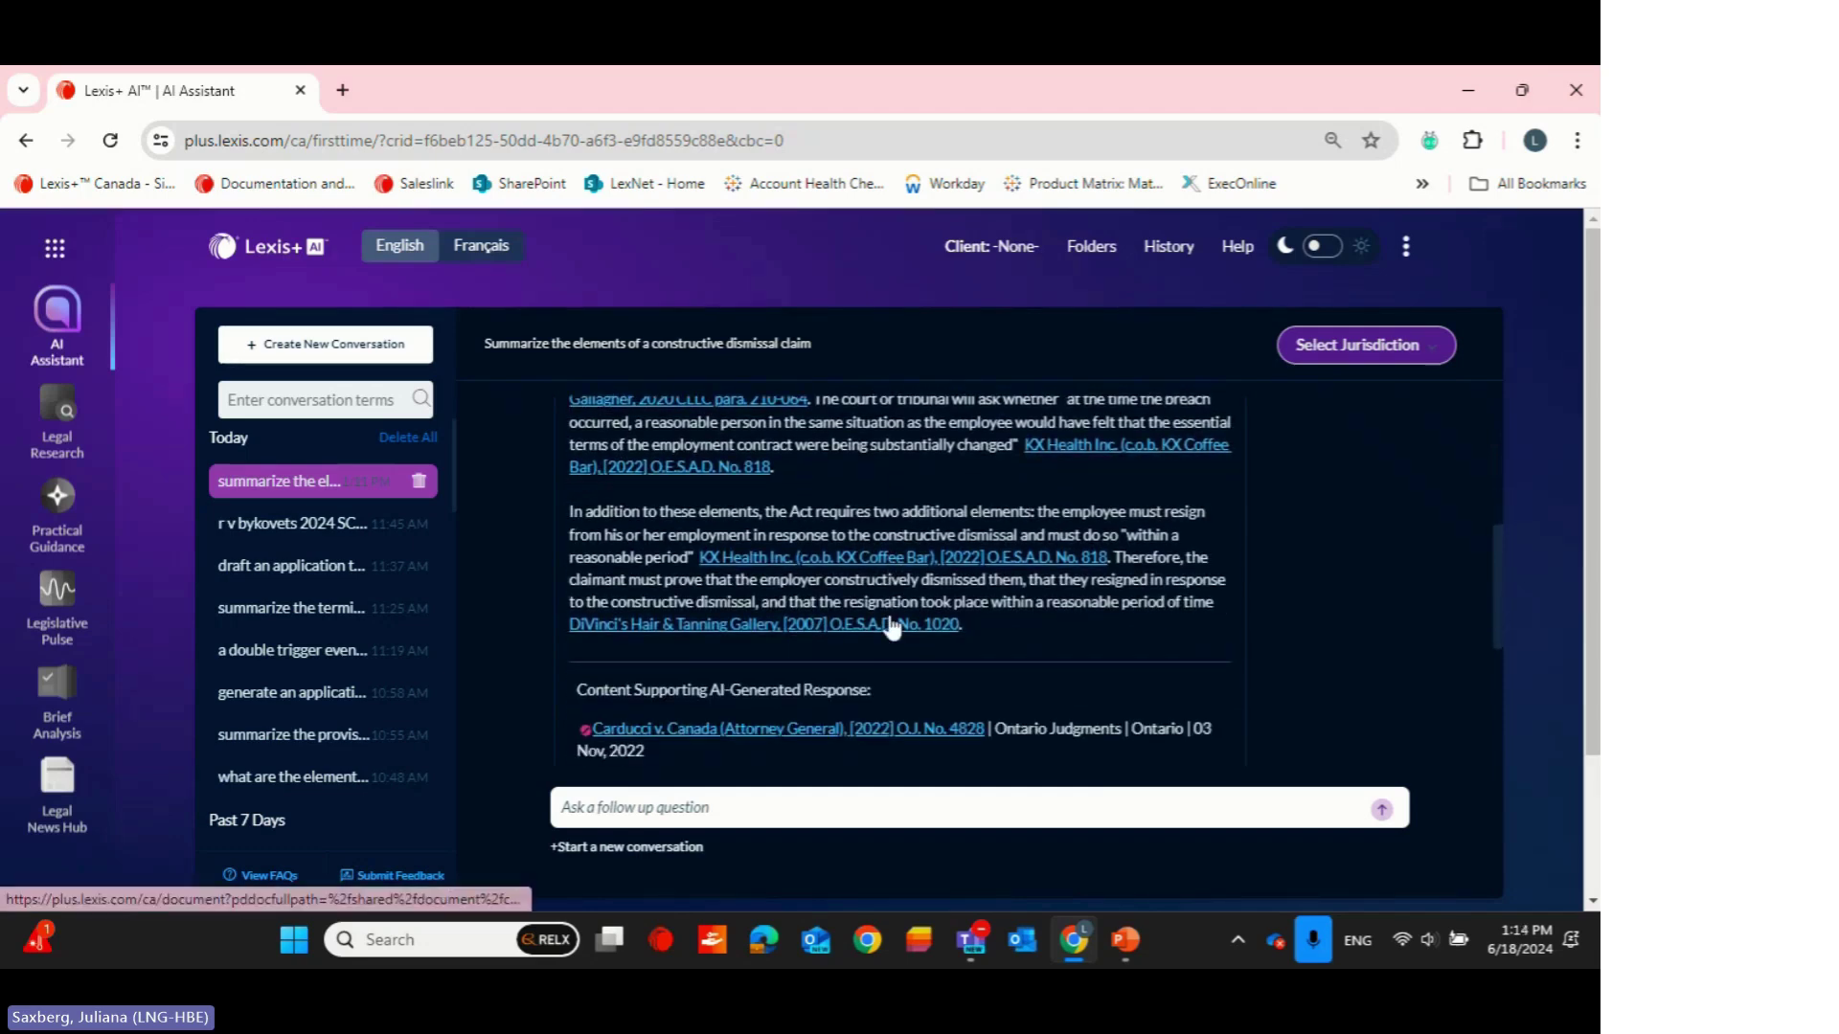
scroll(889, 625, down, 3)
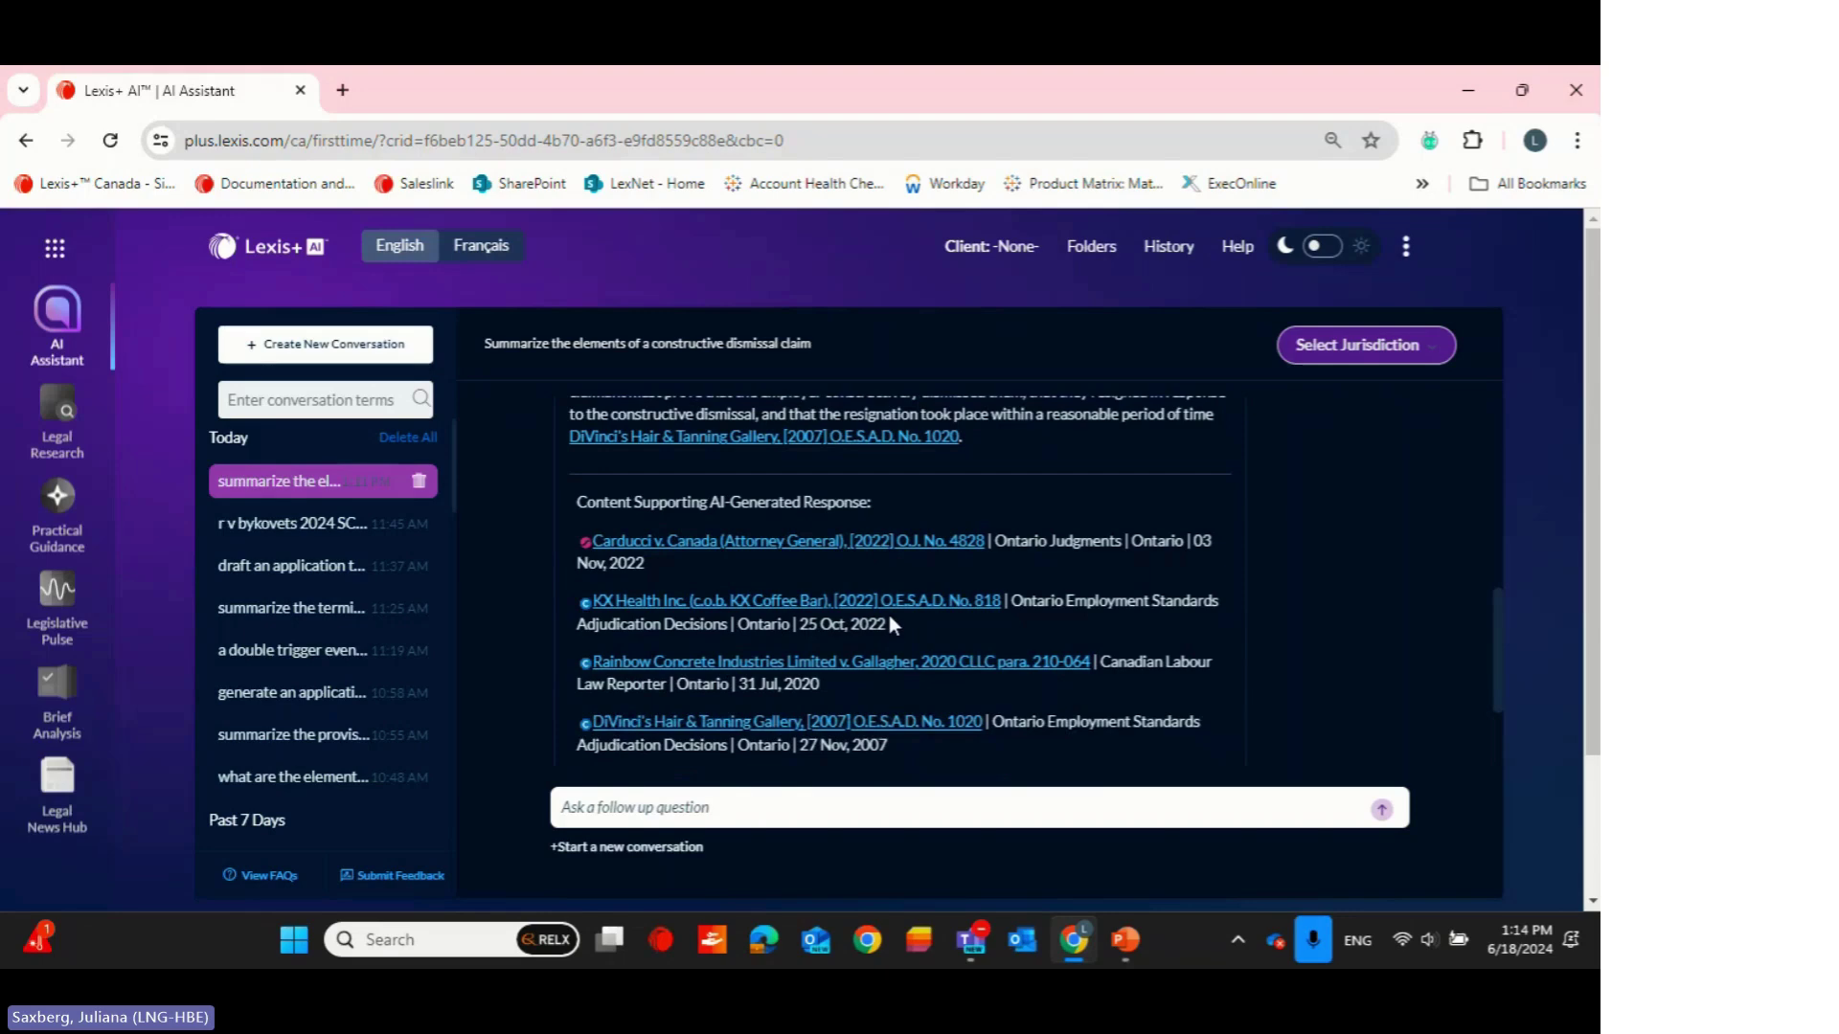
scroll(889, 618, down, 1)
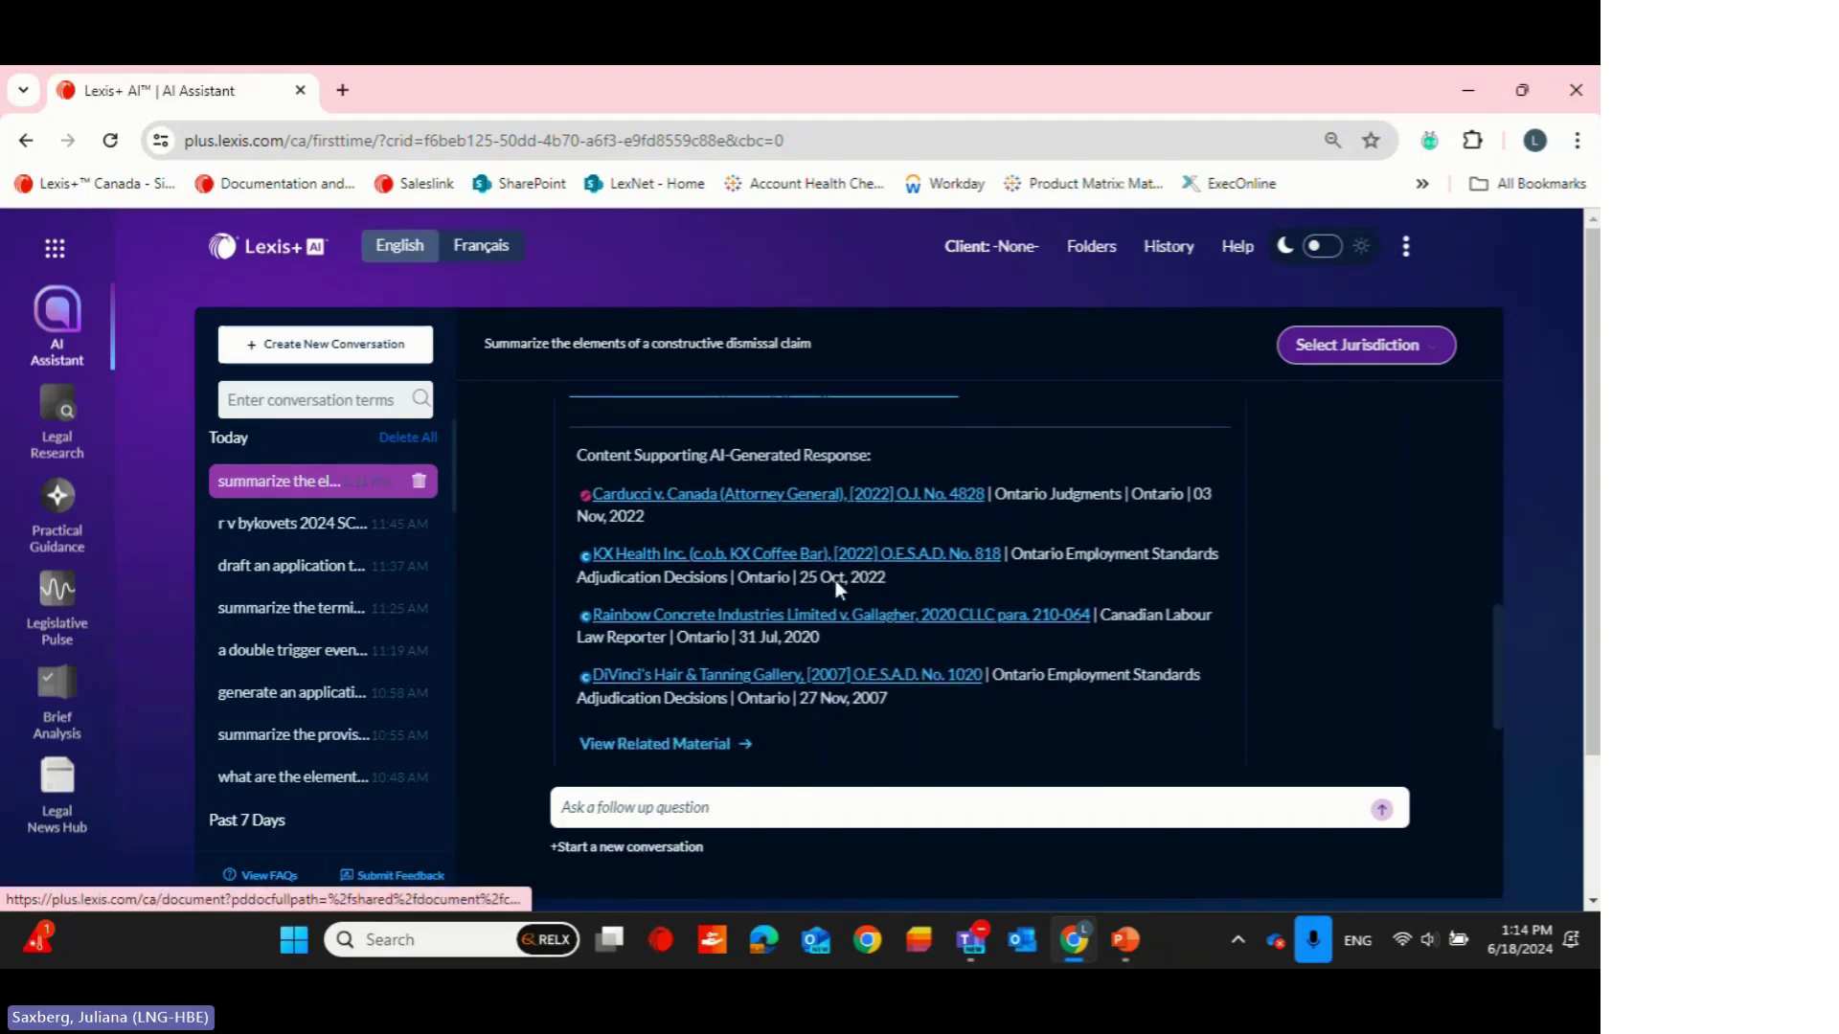
click(694, 746)
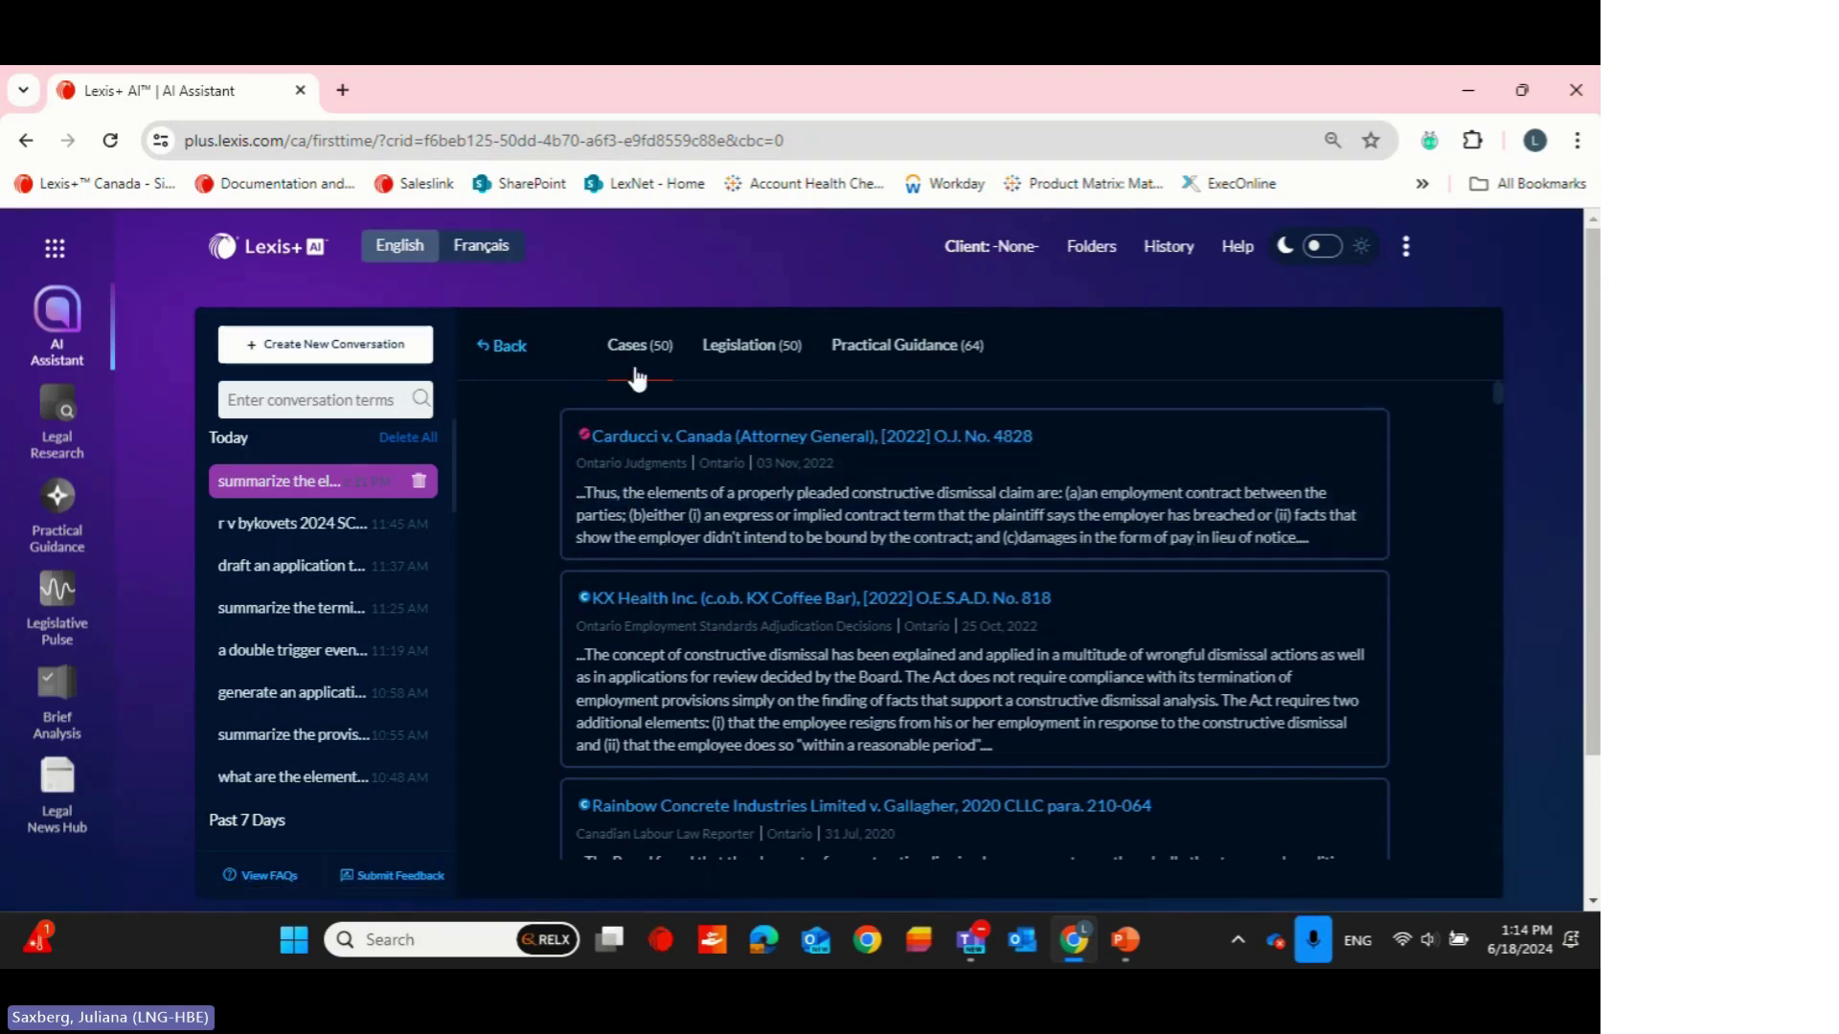
click(756, 364)
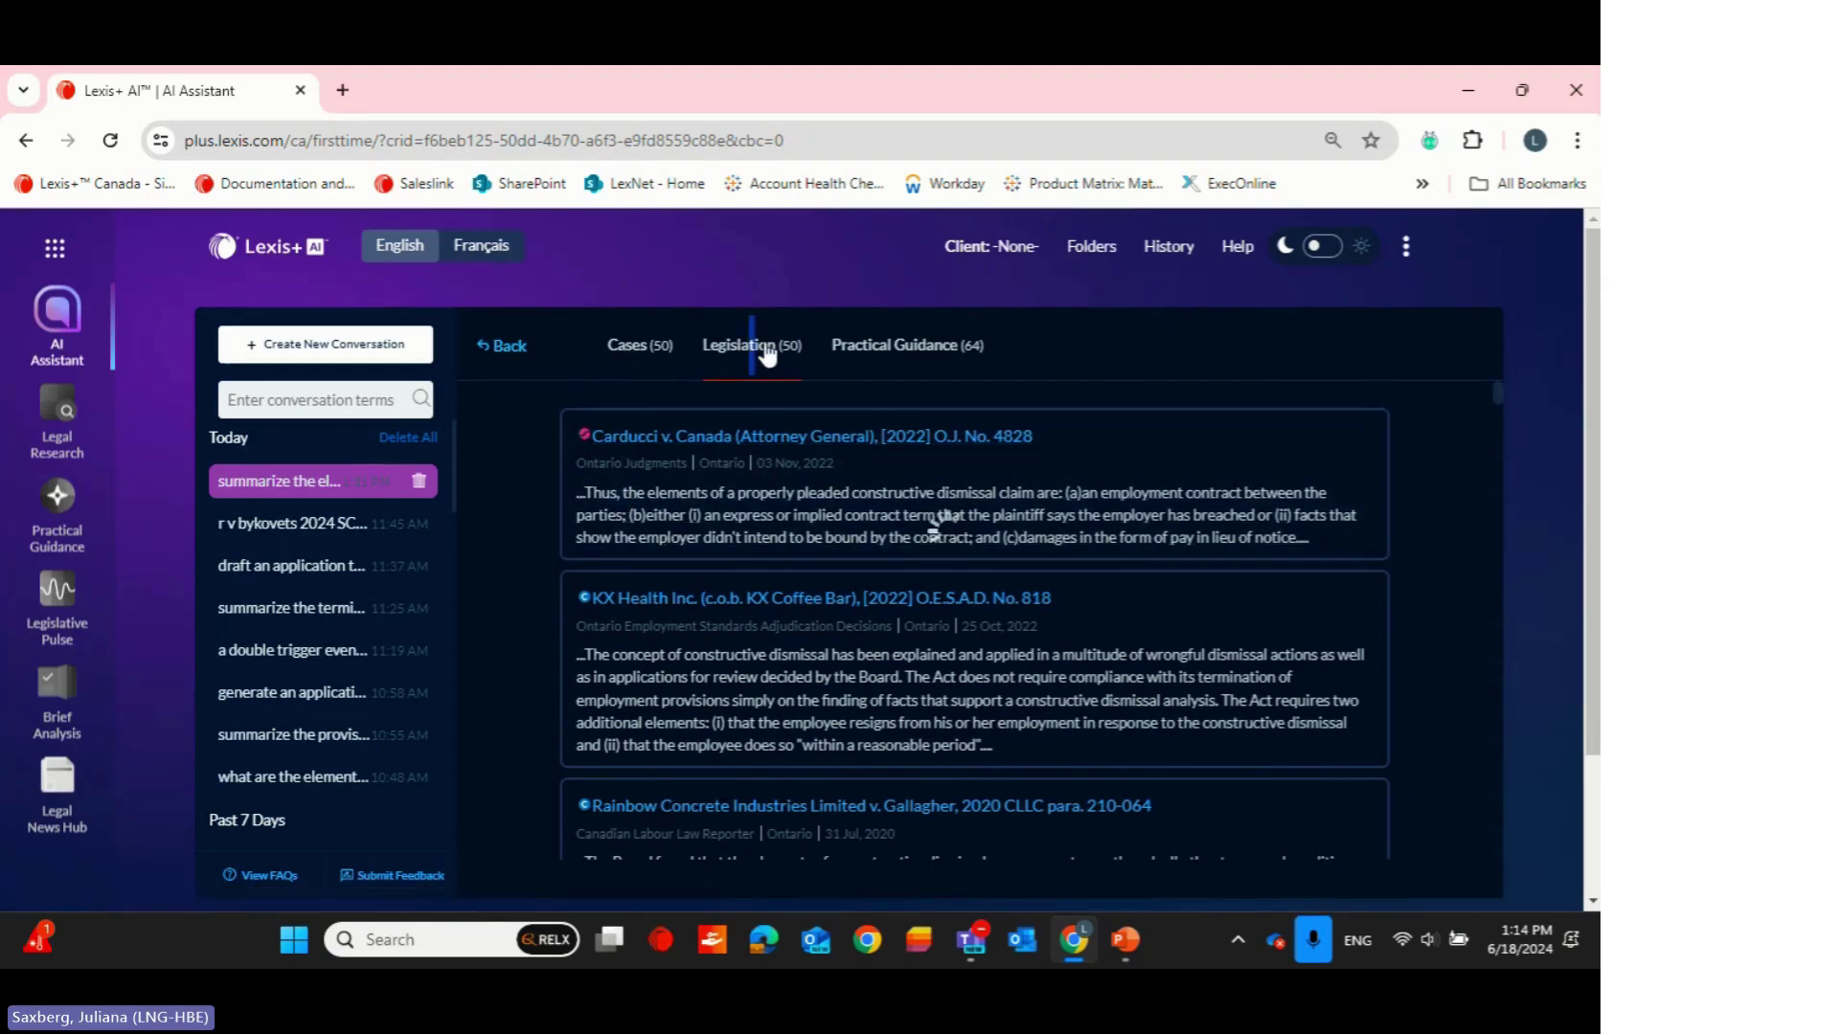
click(916, 357)
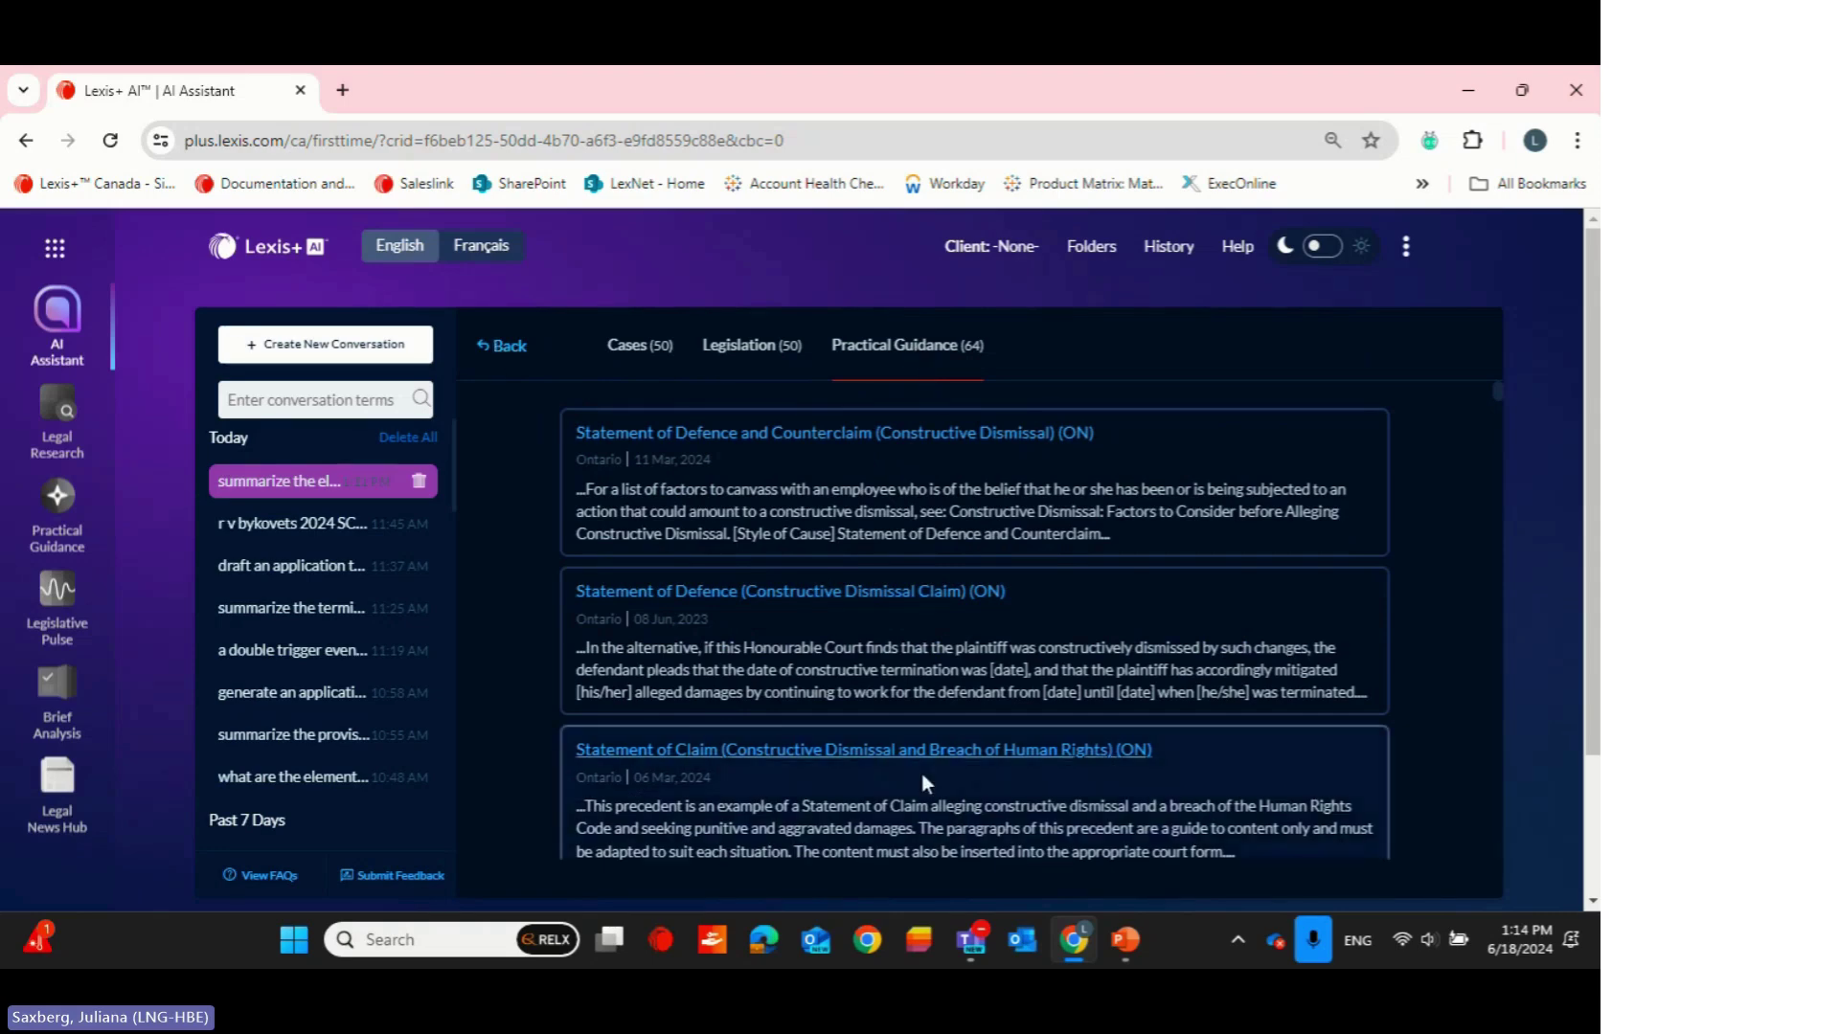
click(505, 345)
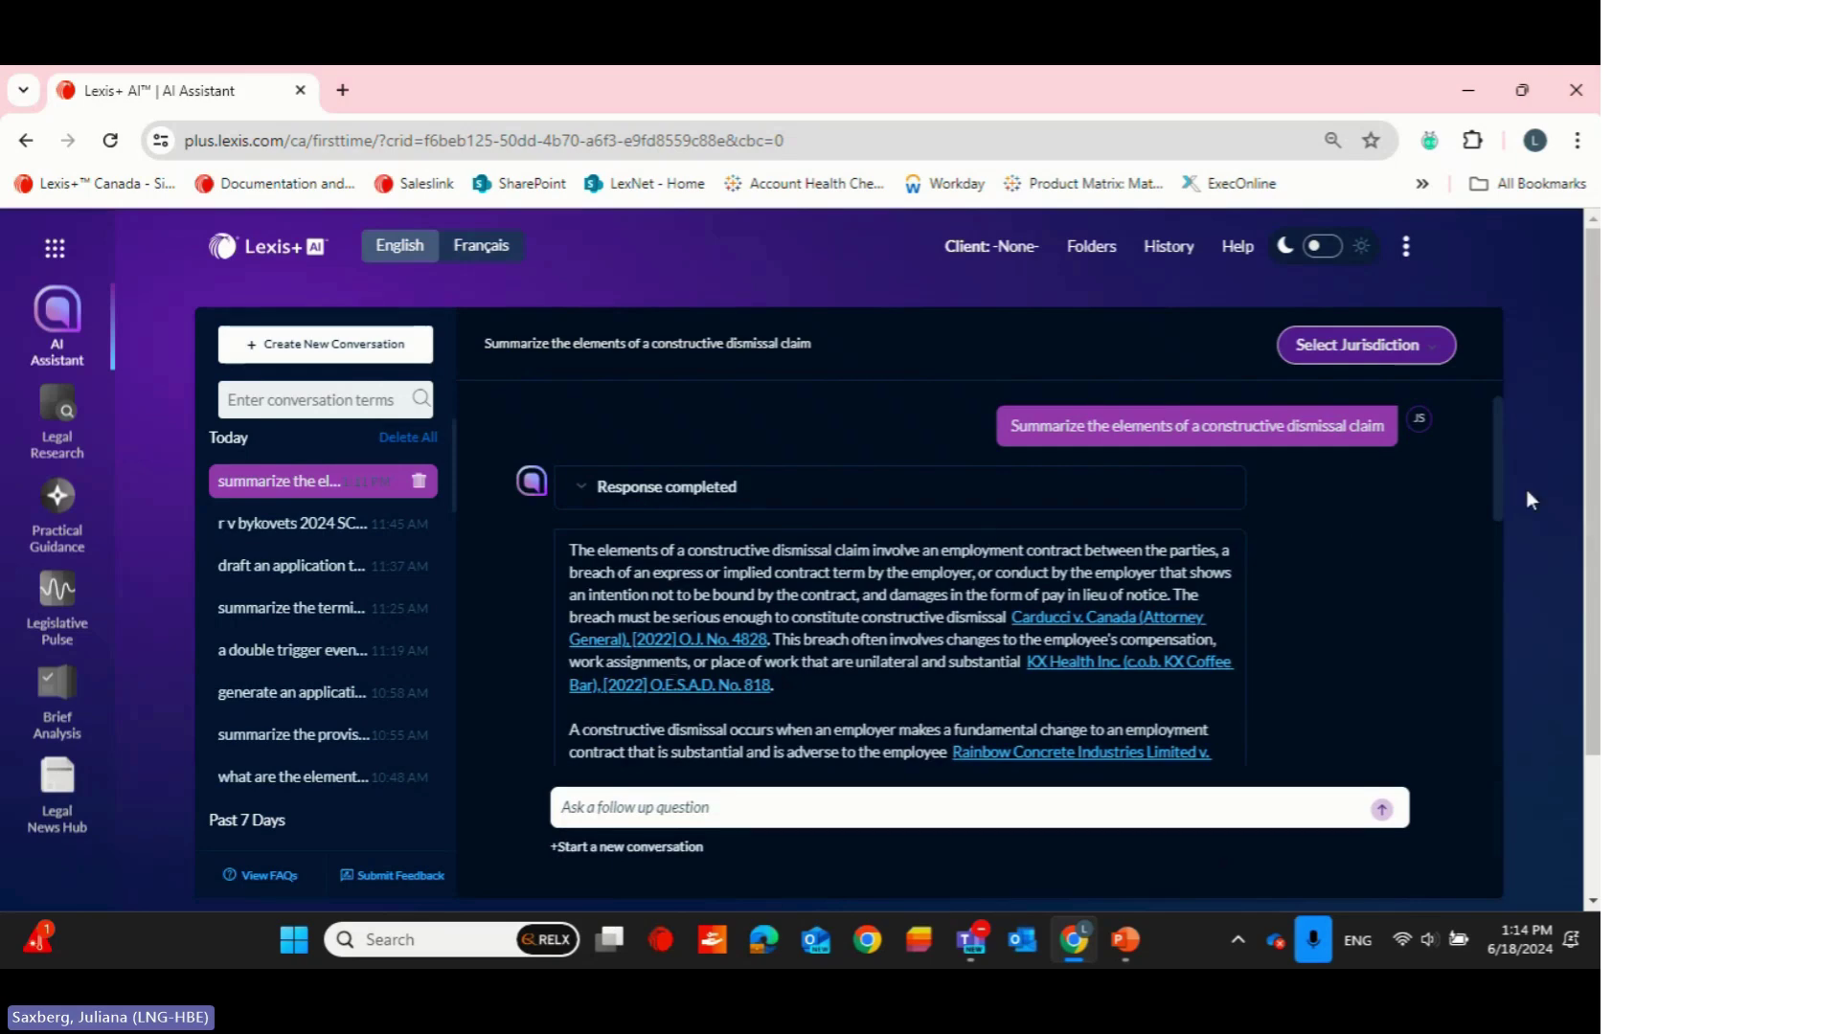
drag(1495, 467, 1495, 490)
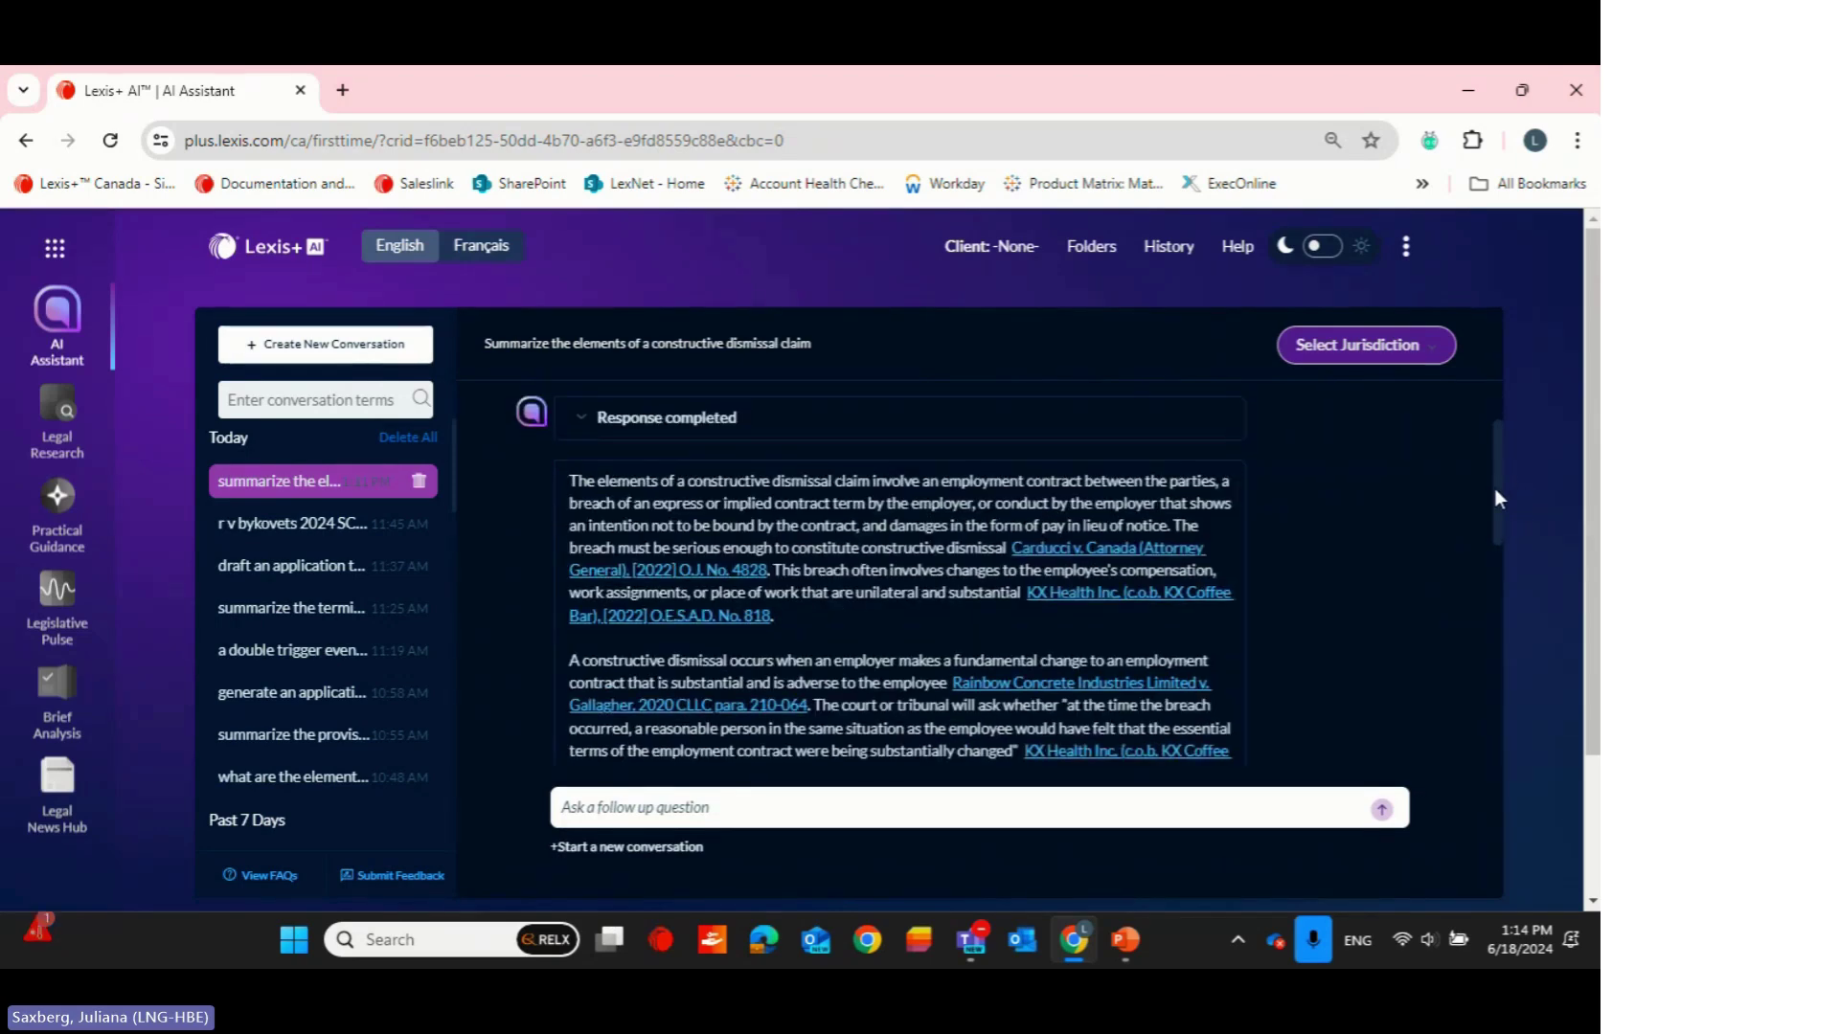
Ask the follow-up question "what is the test for constructive dismissal arising from a toxic work environment" in the same conversation
drag(1498, 498, 1514, 544)
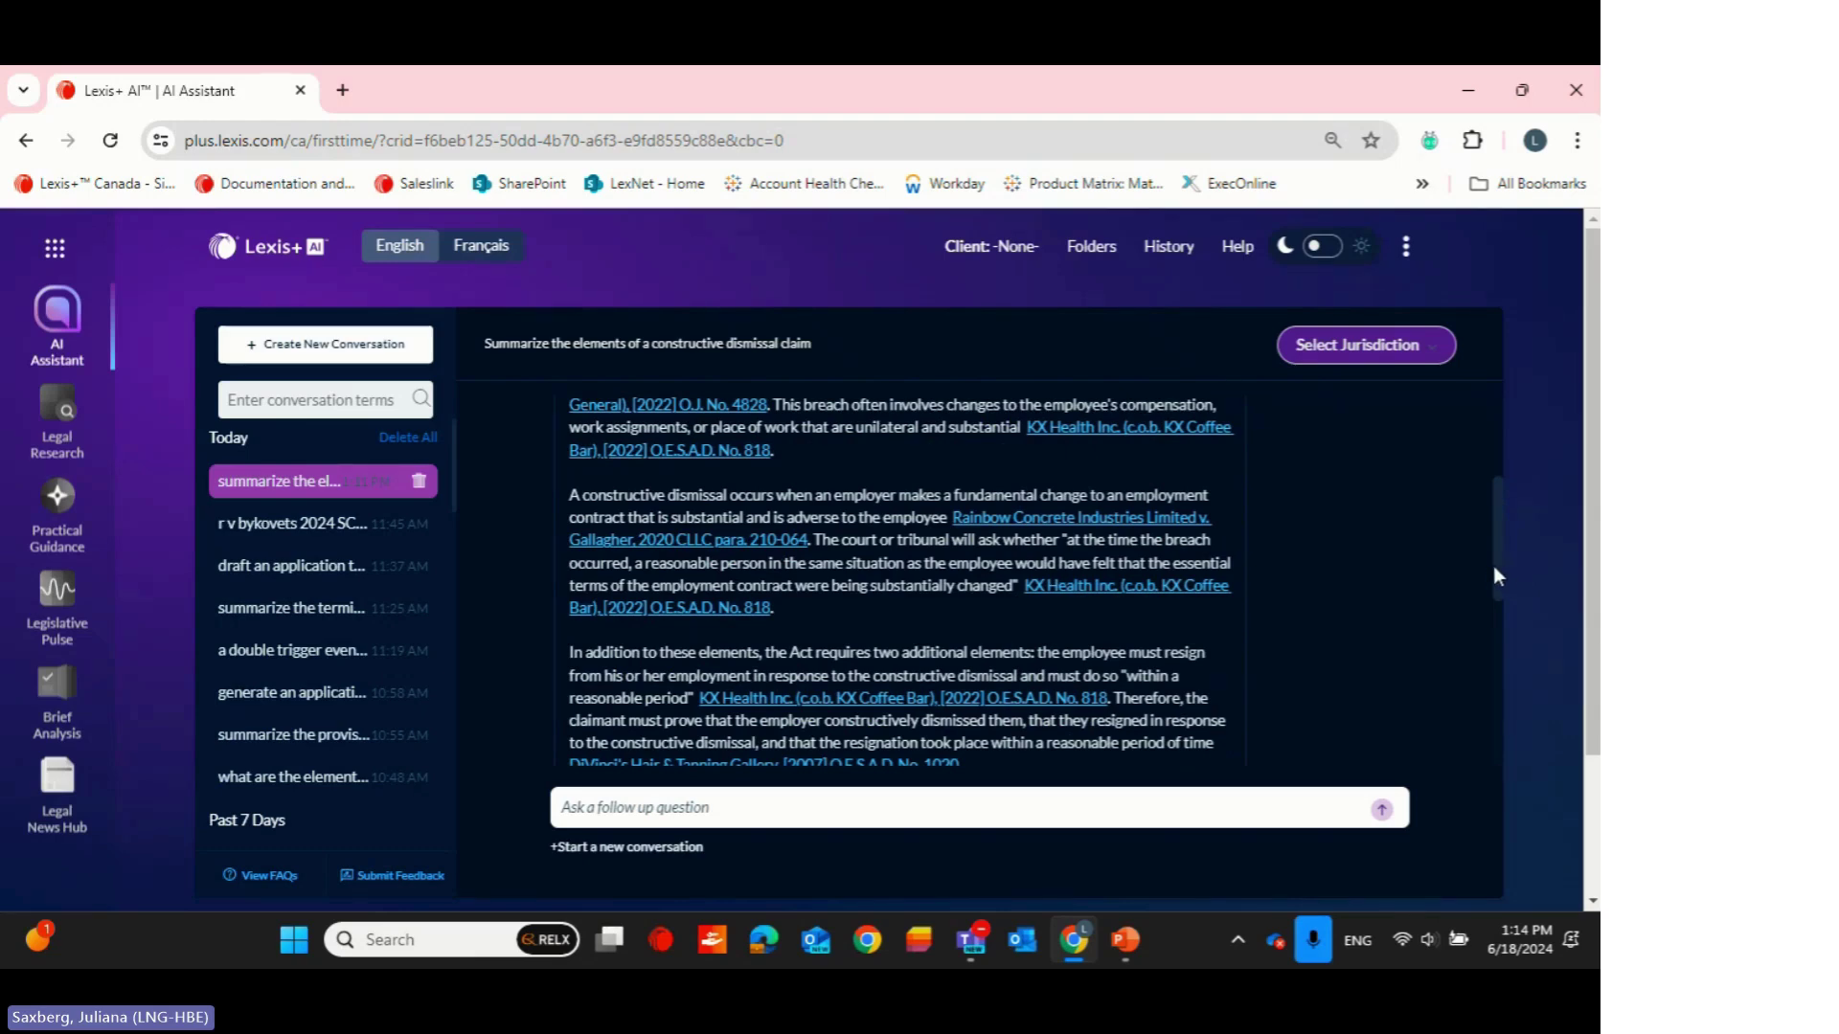
drag(1499, 576, 1460, 788)
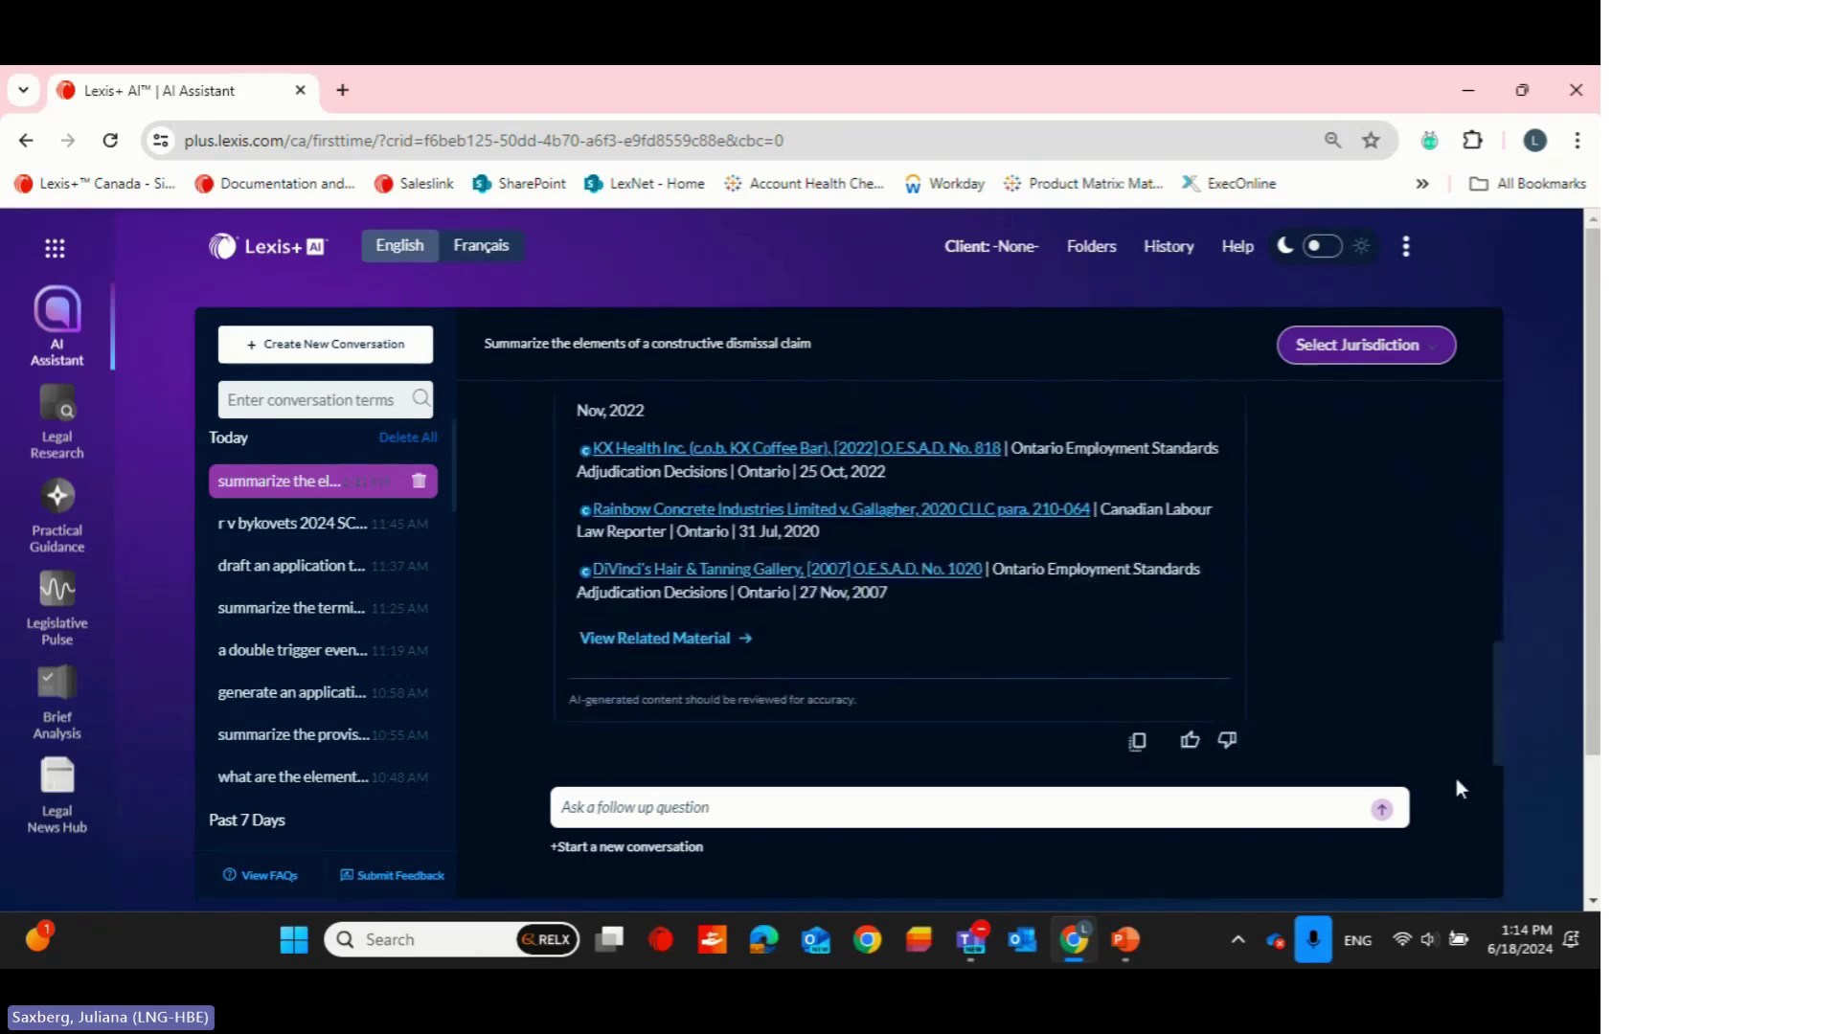
click(1026, 792)
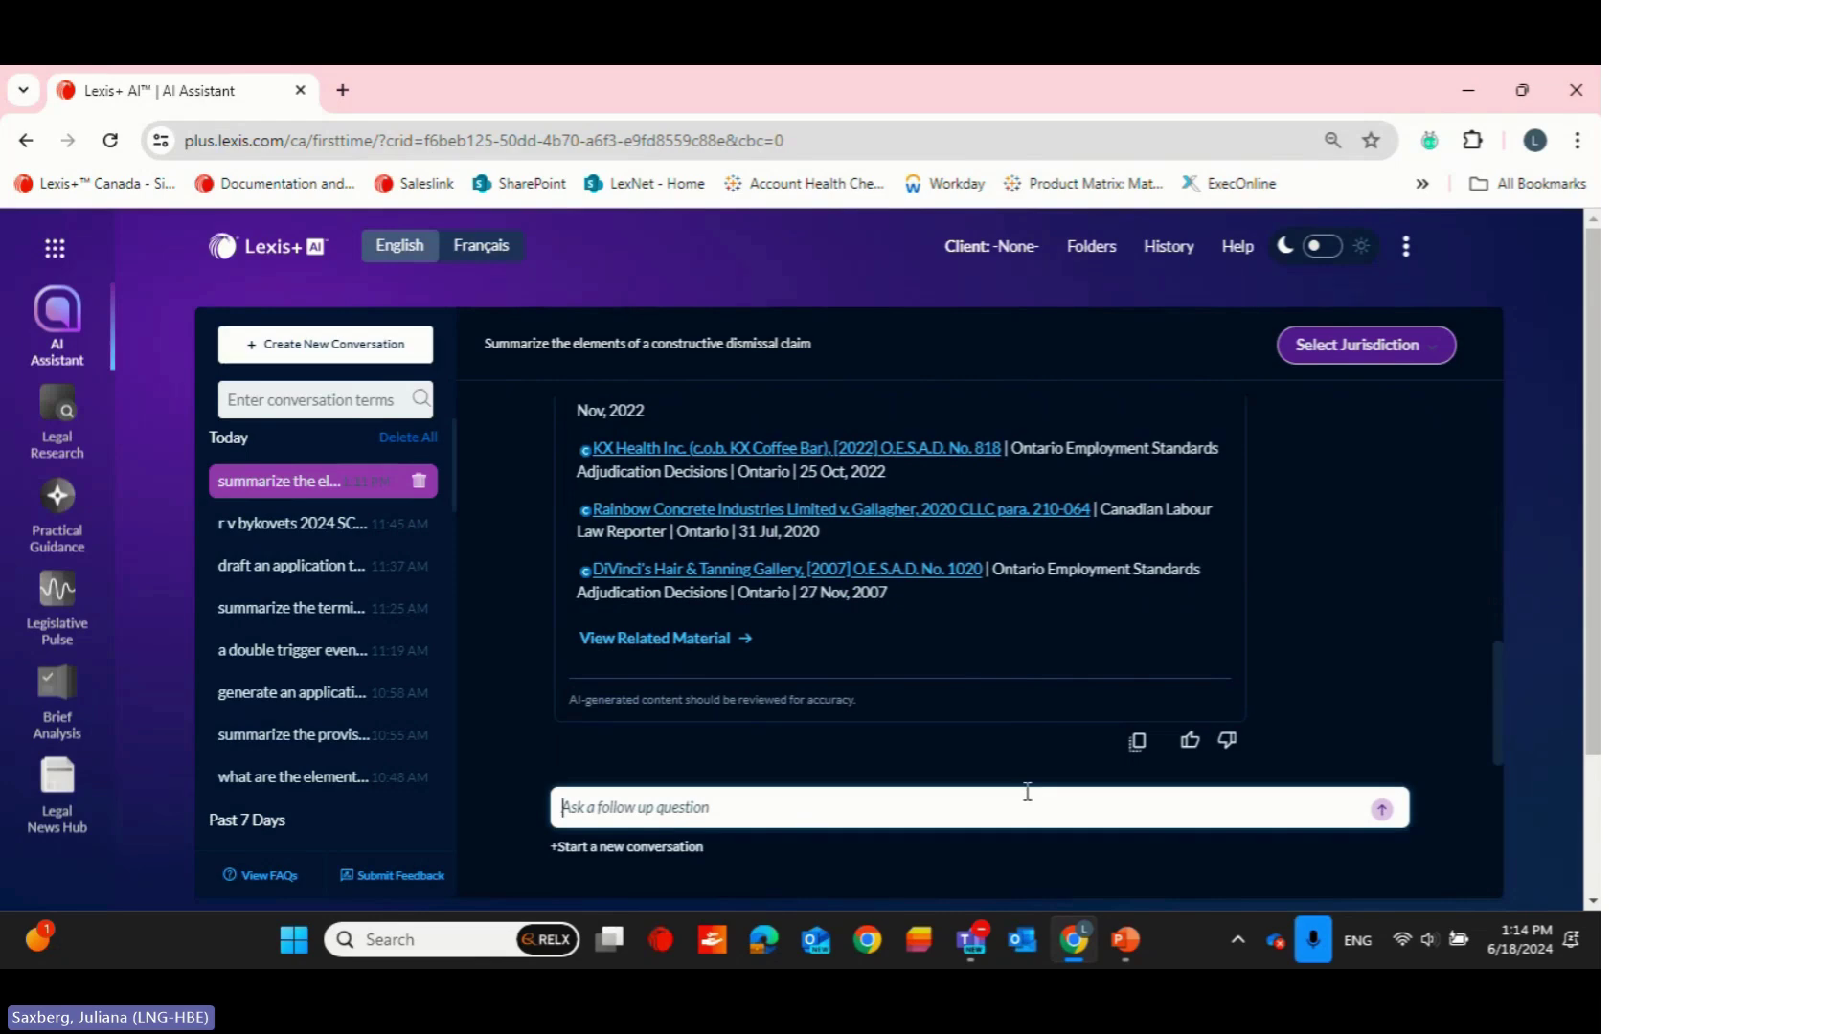
text(wha)
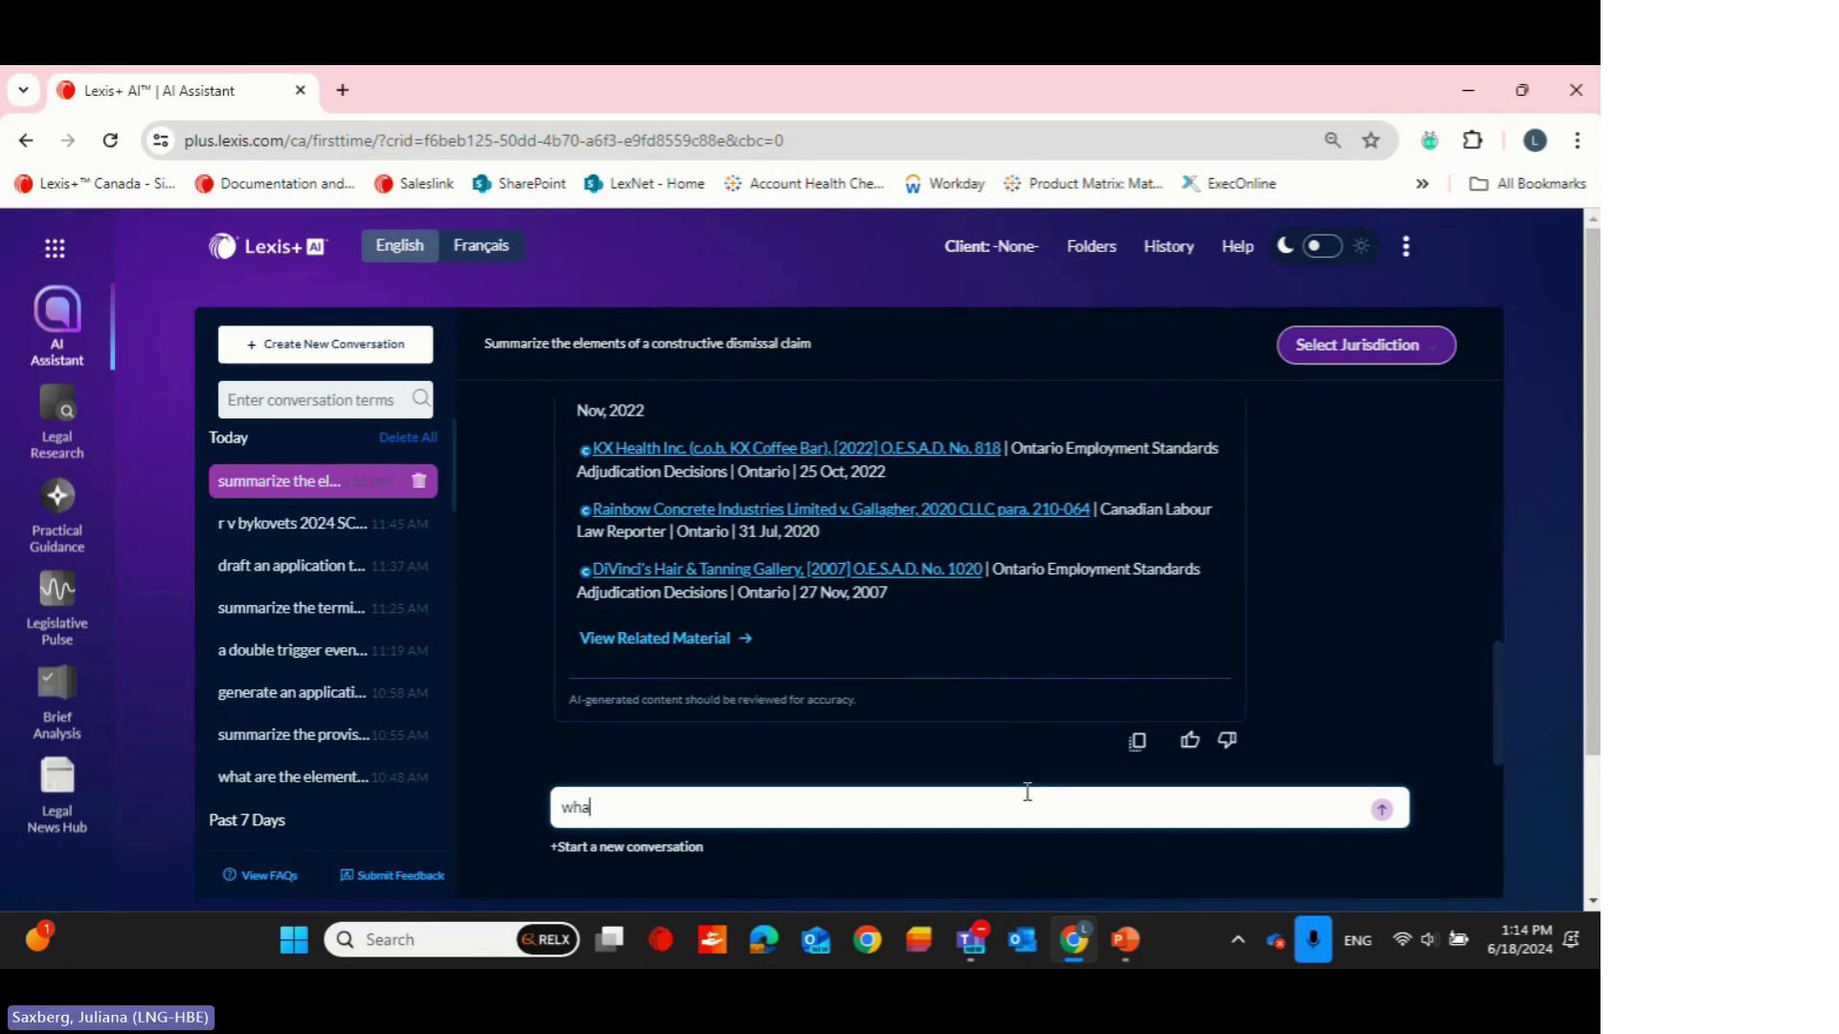
text(t is the test for )
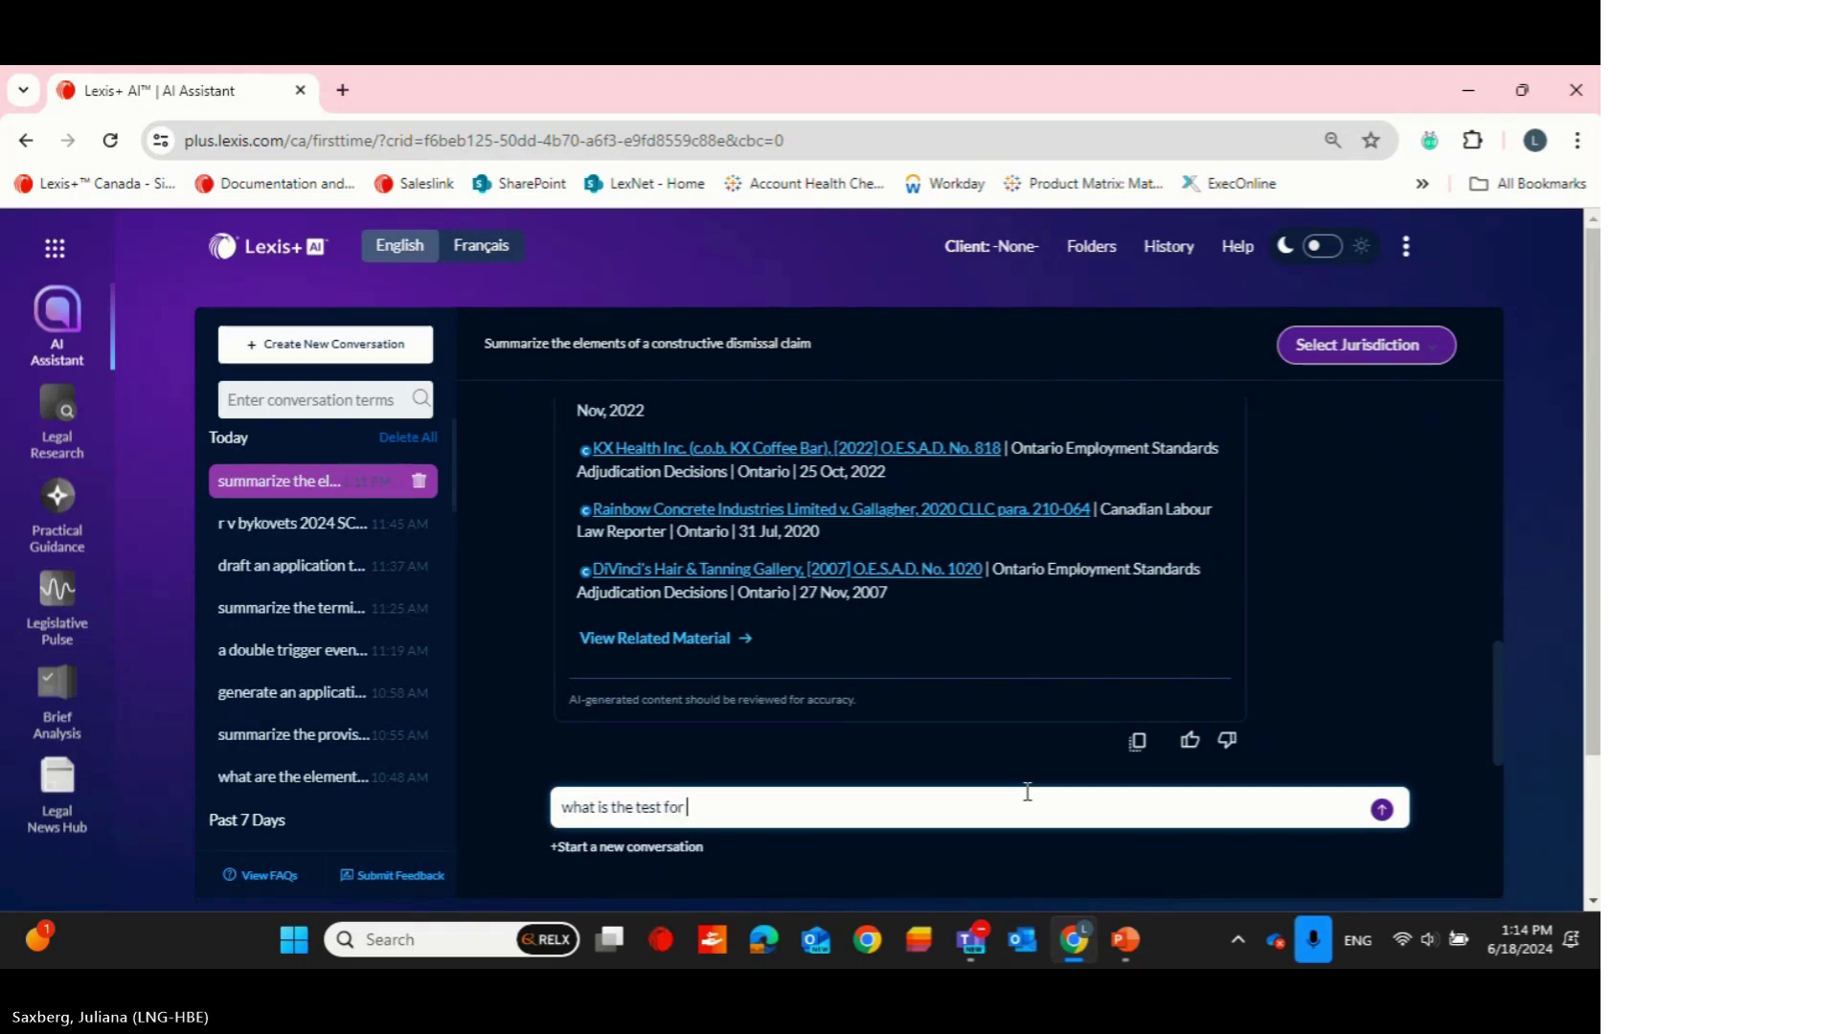
text(constructiv)
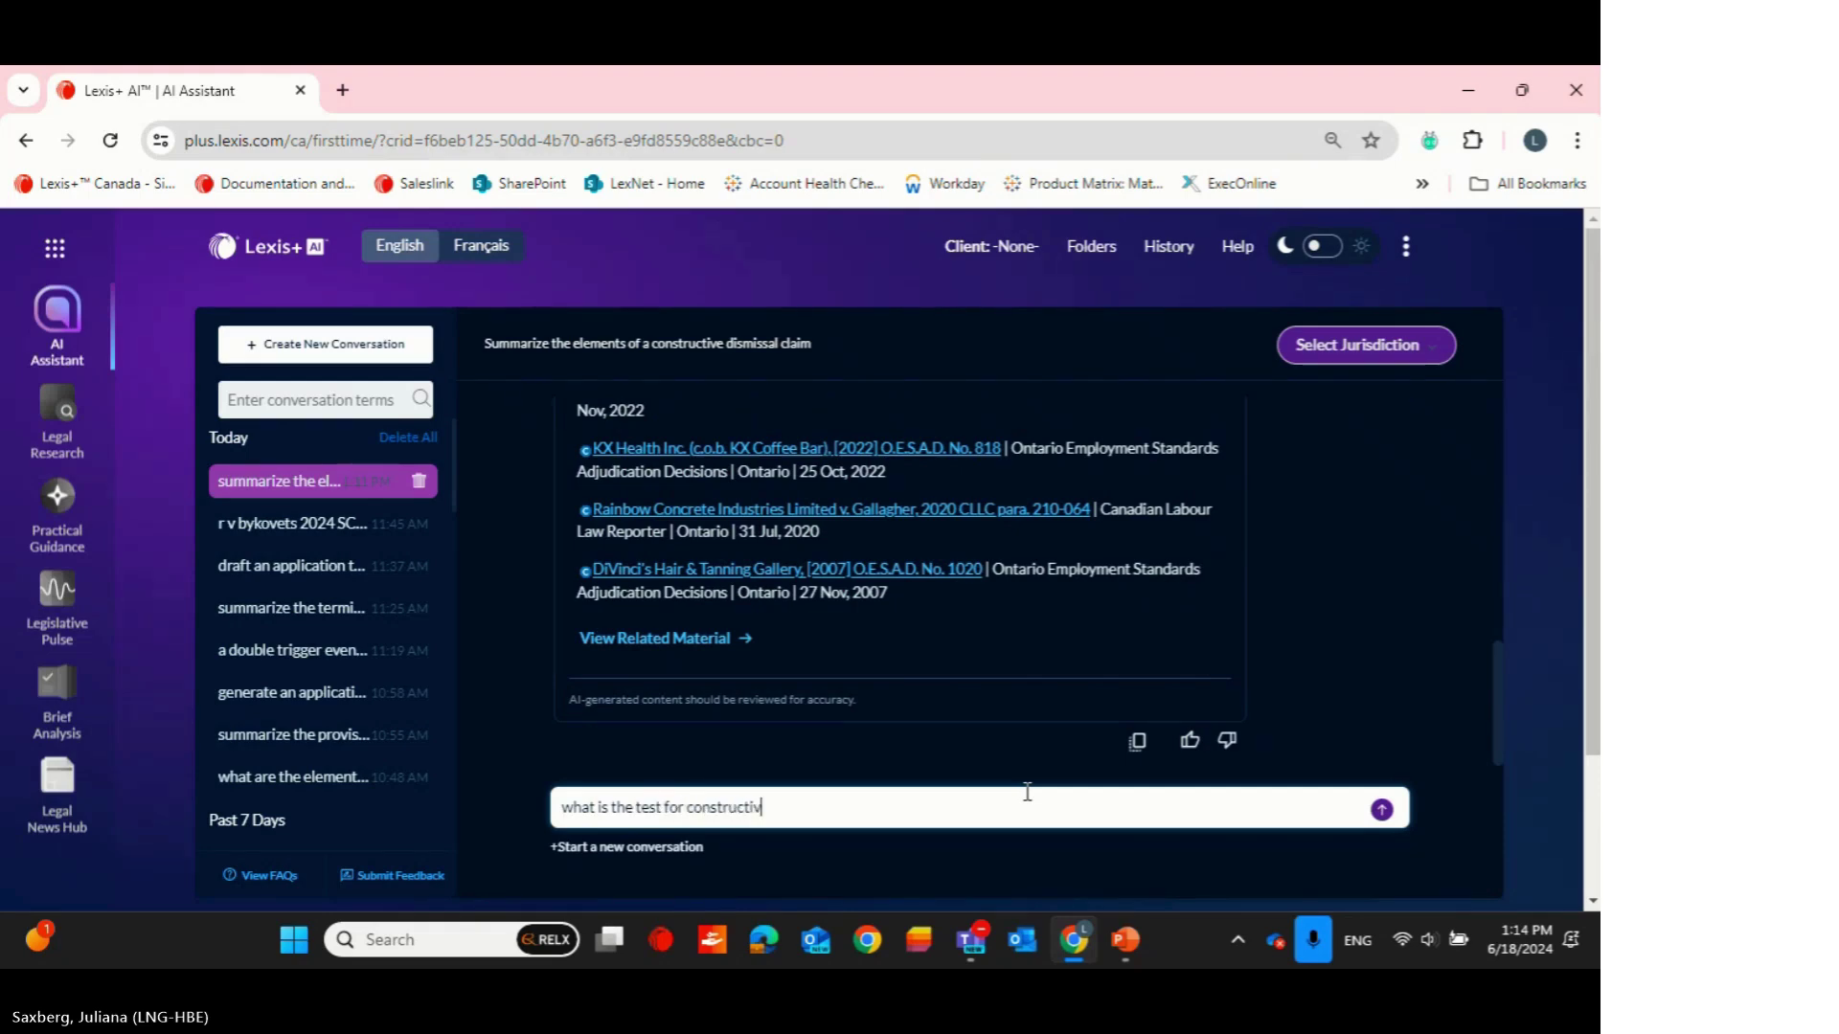
text(e dismissal arising )
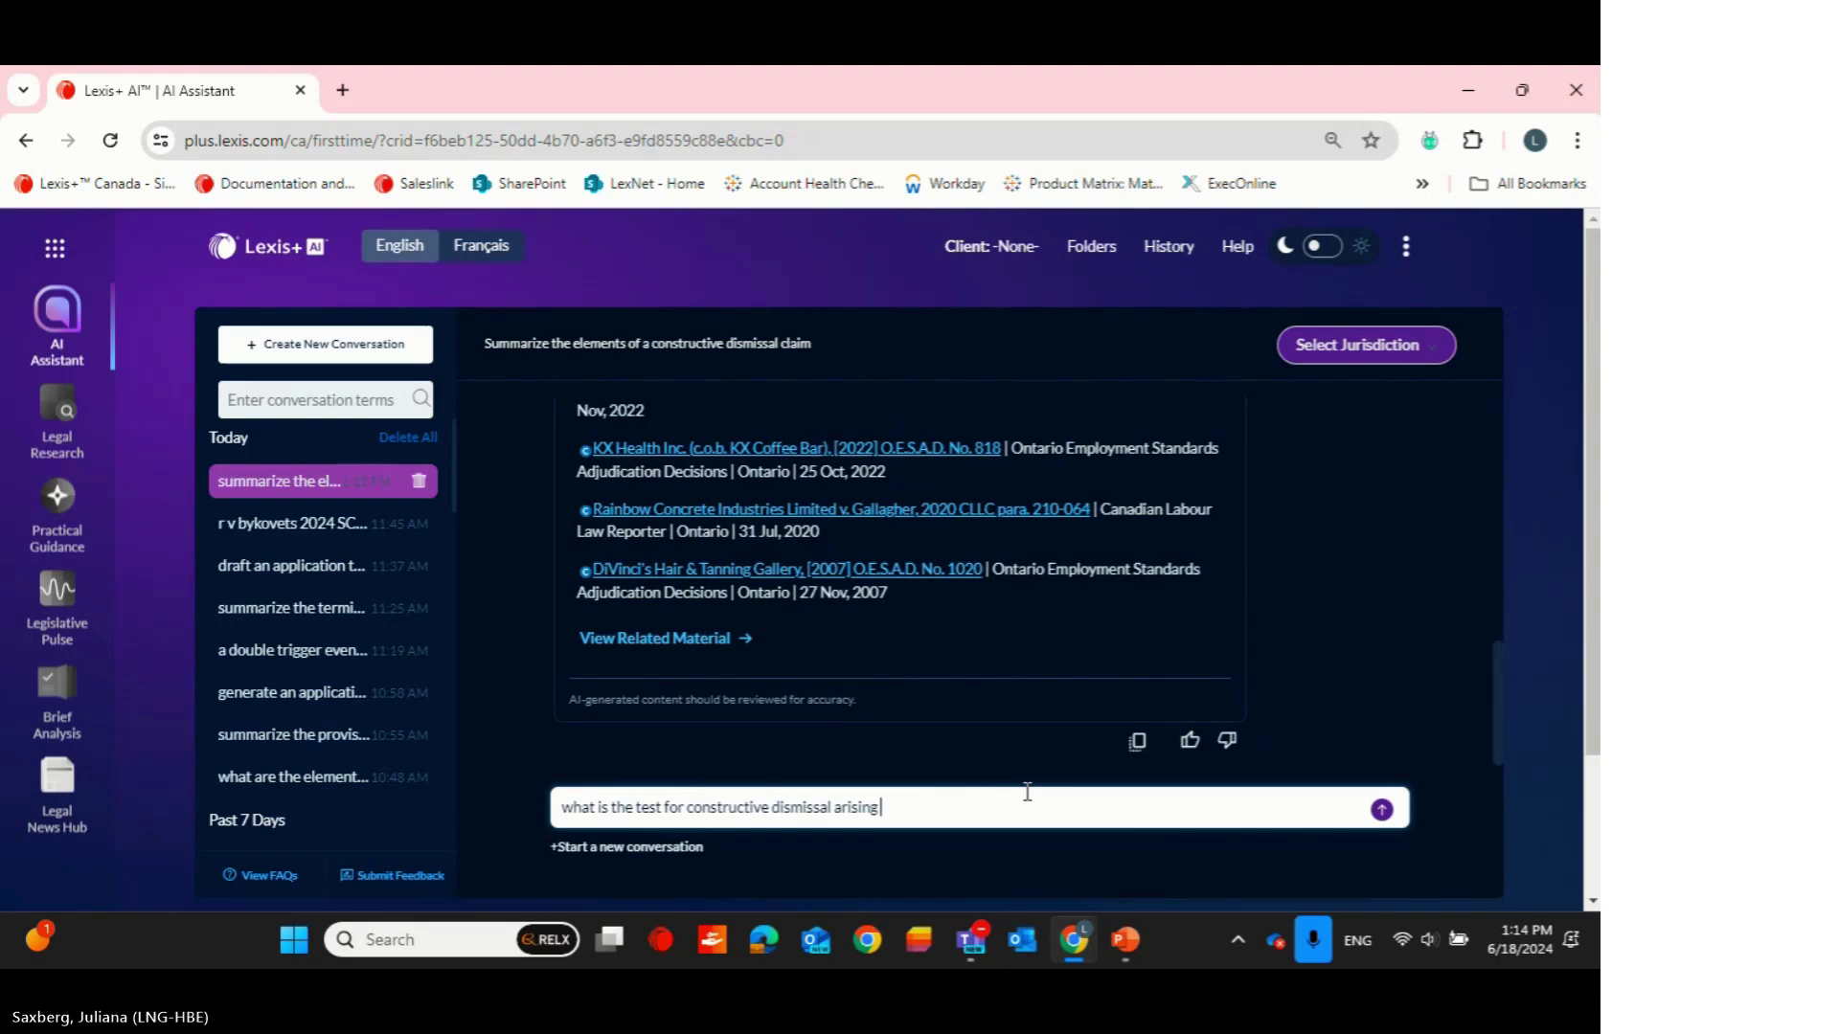
text(from a toxic wor)
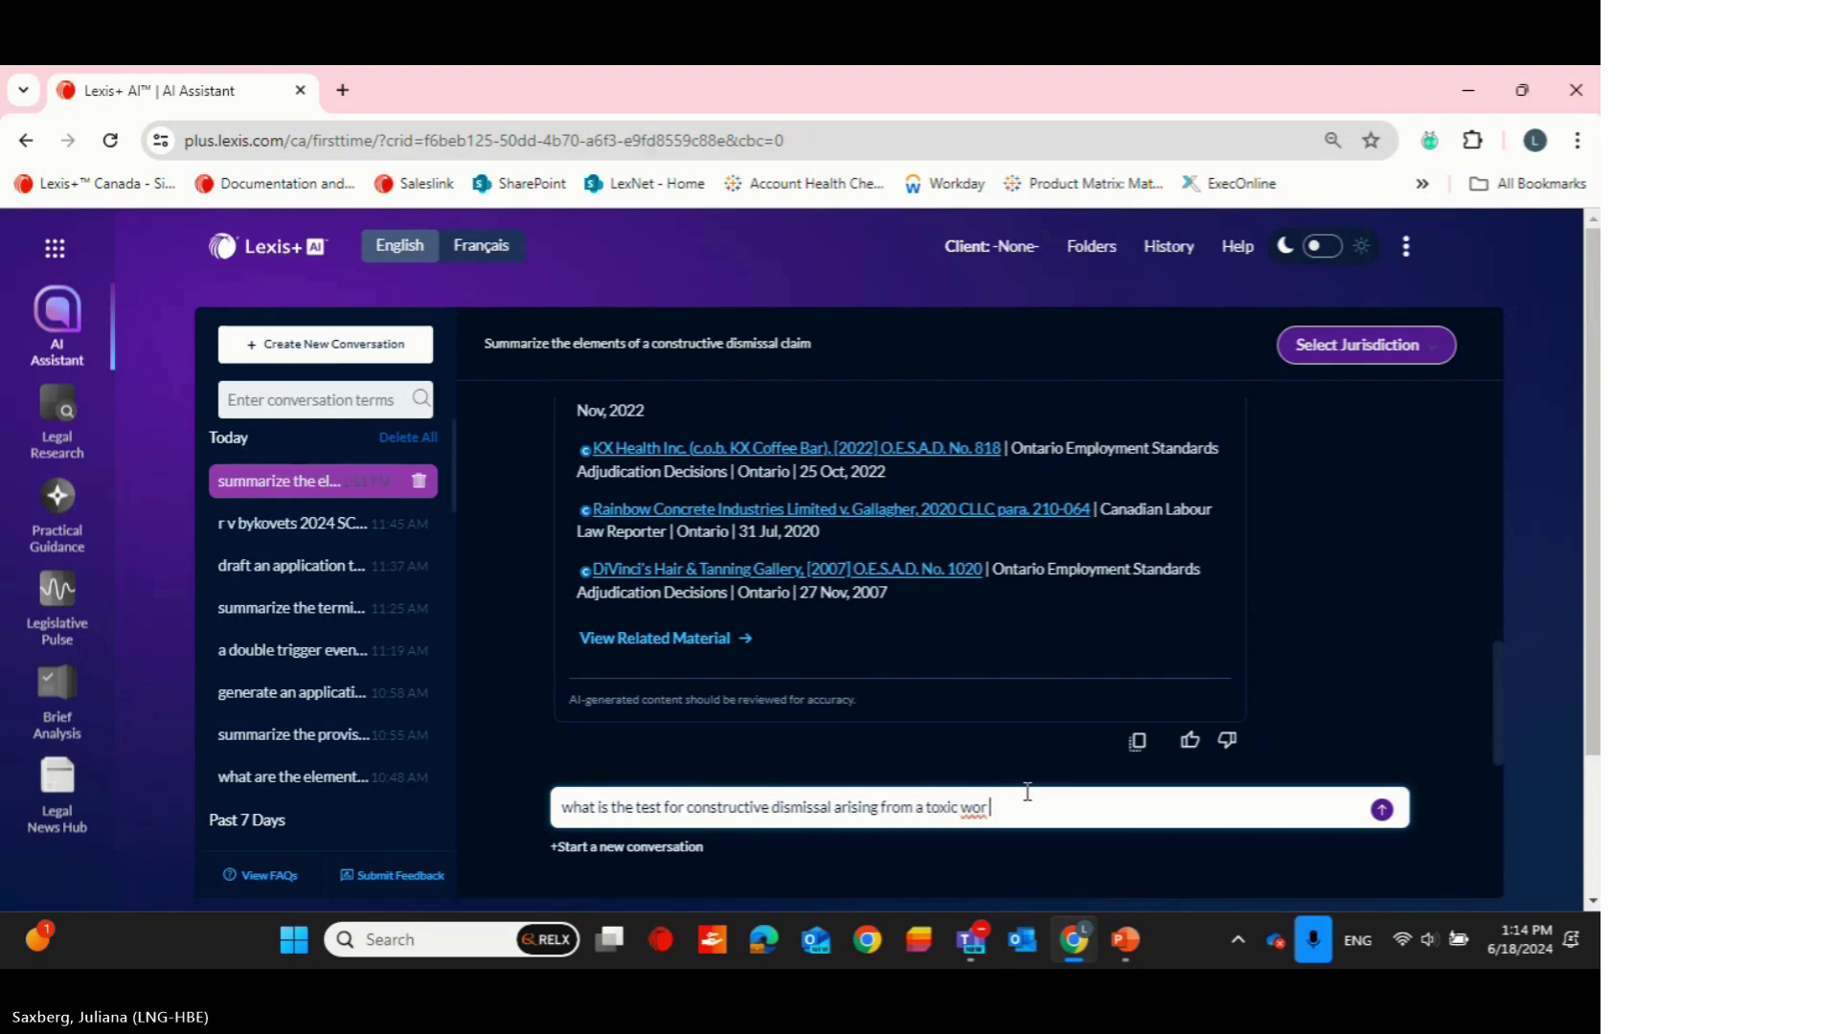
text(k environment)
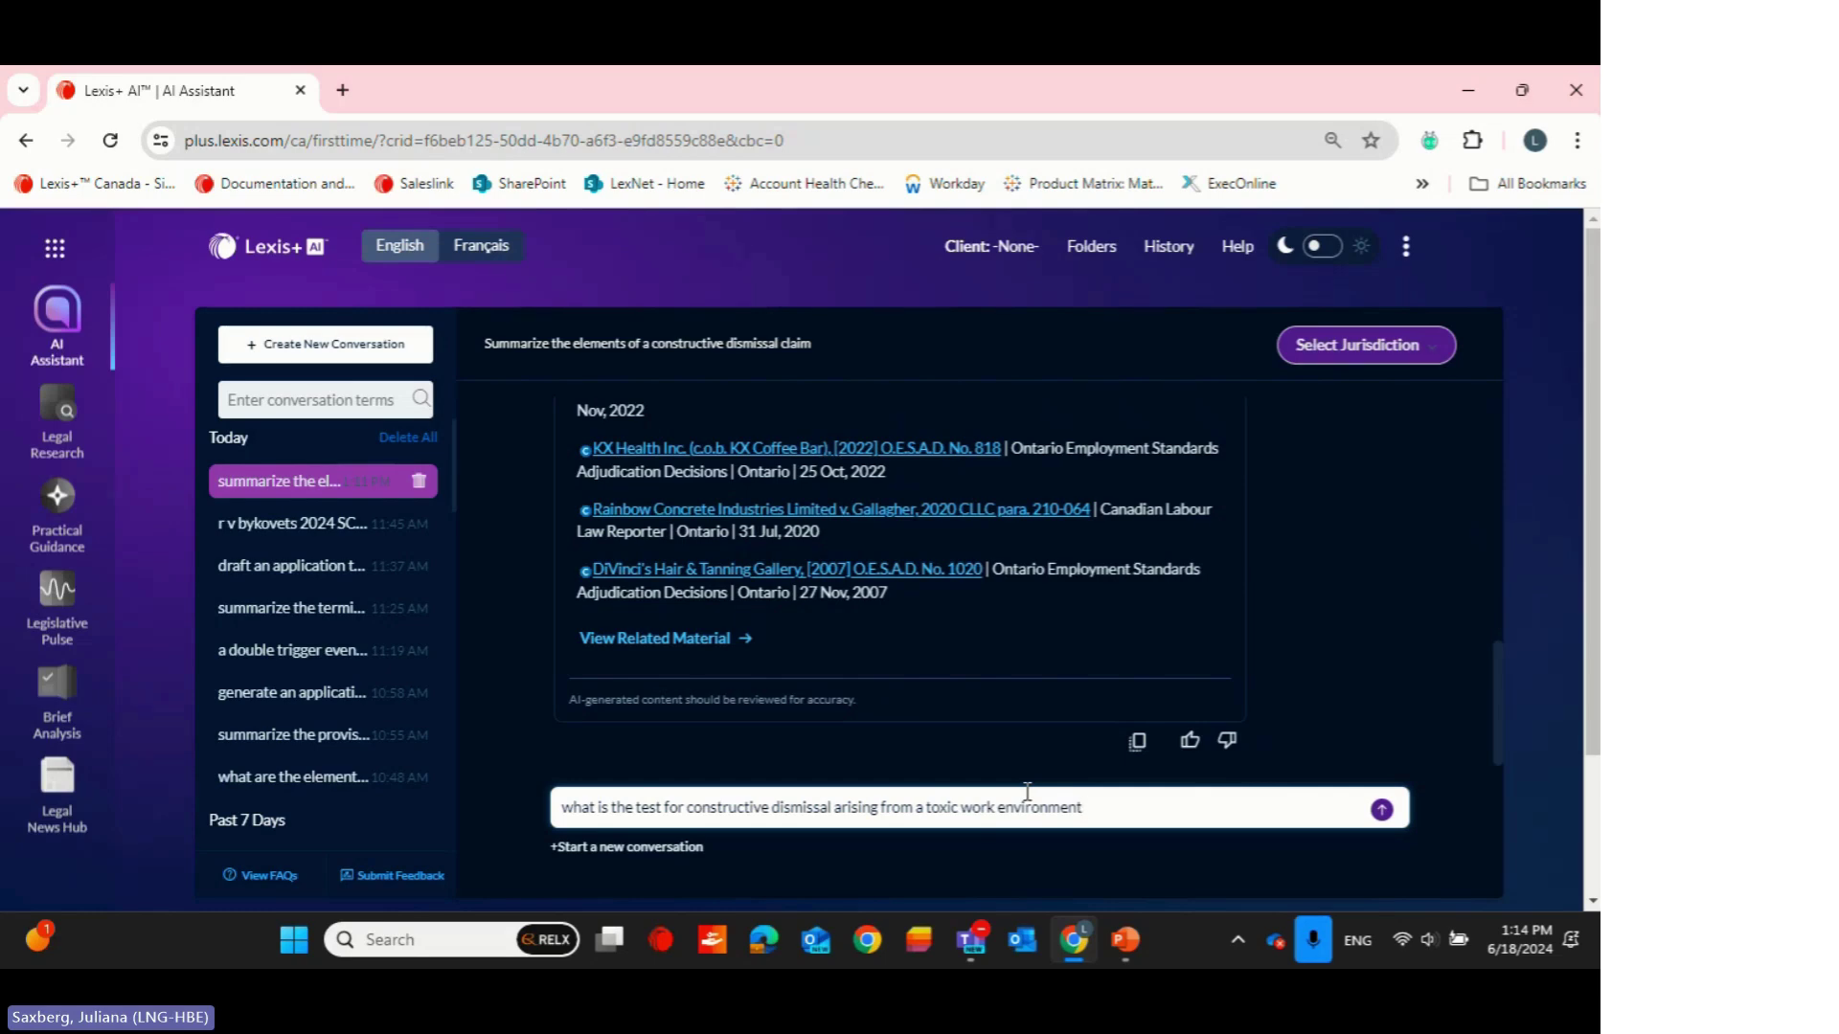
key(Return)
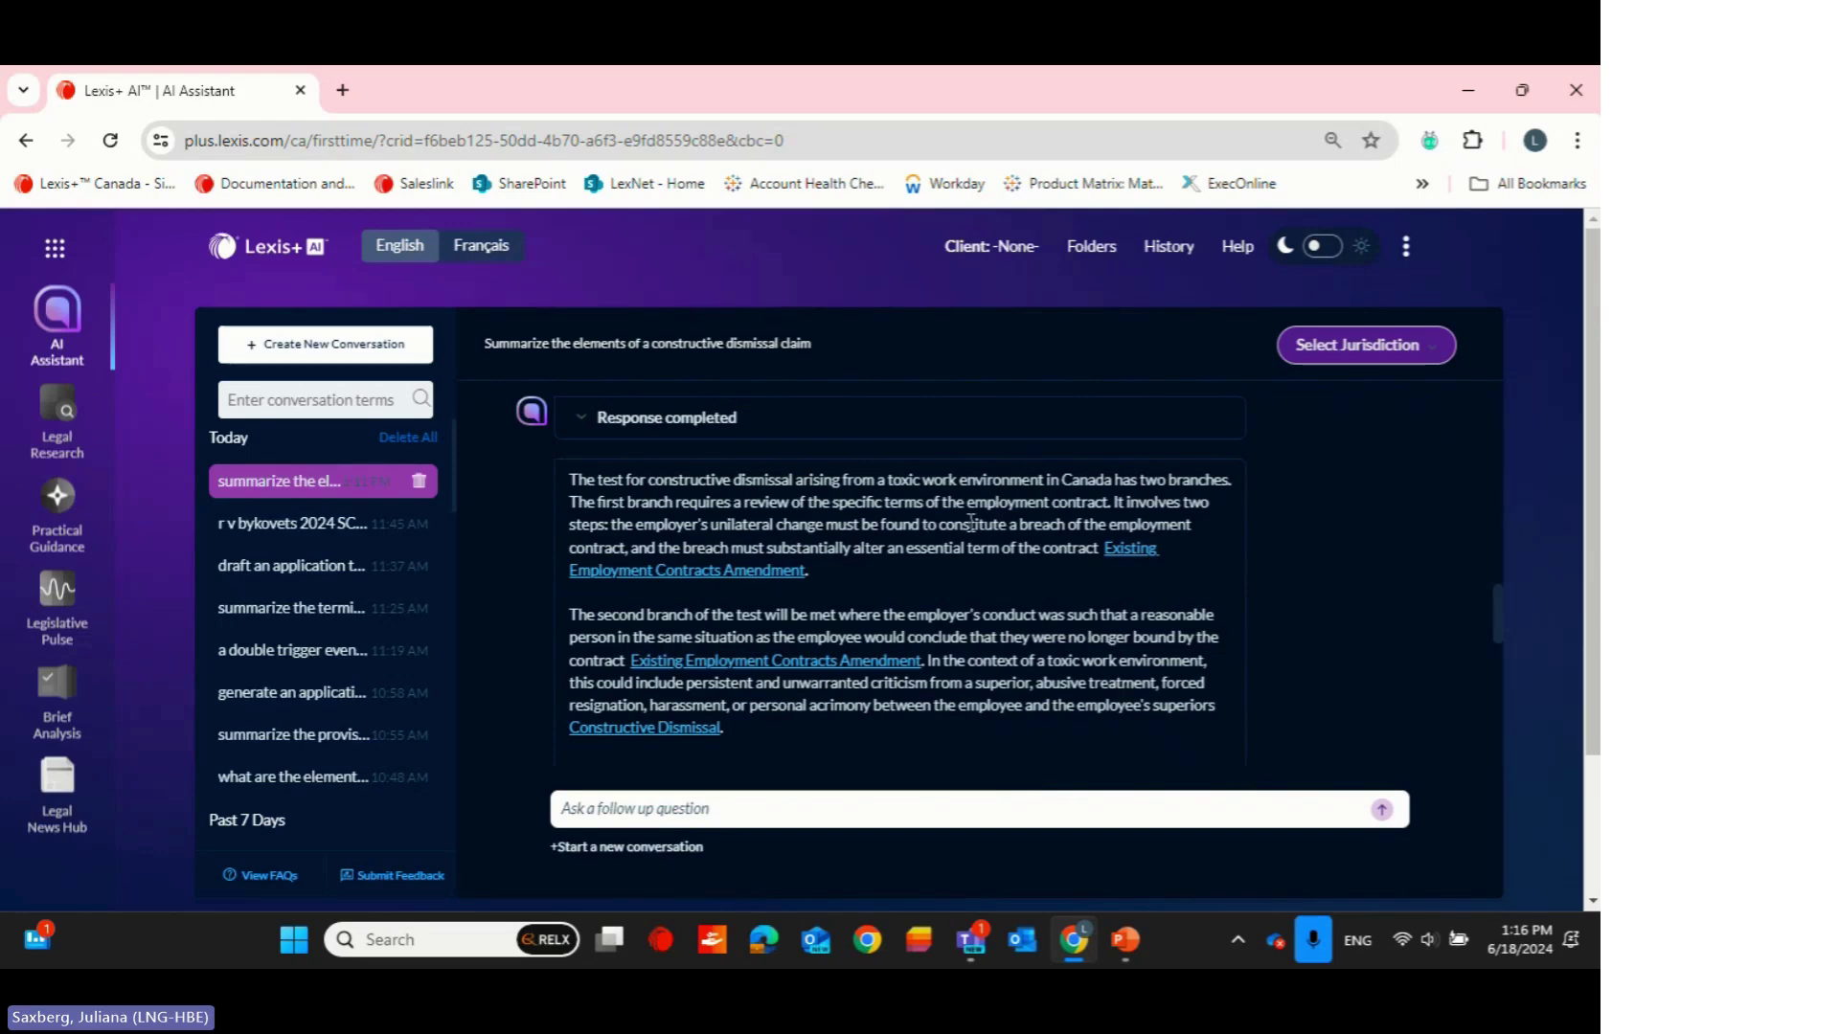
Read the follow-up response, open and skim the cited Constructive Dismissal practice note, and return to the response's list of sources
scroll(970, 522, down, 1)
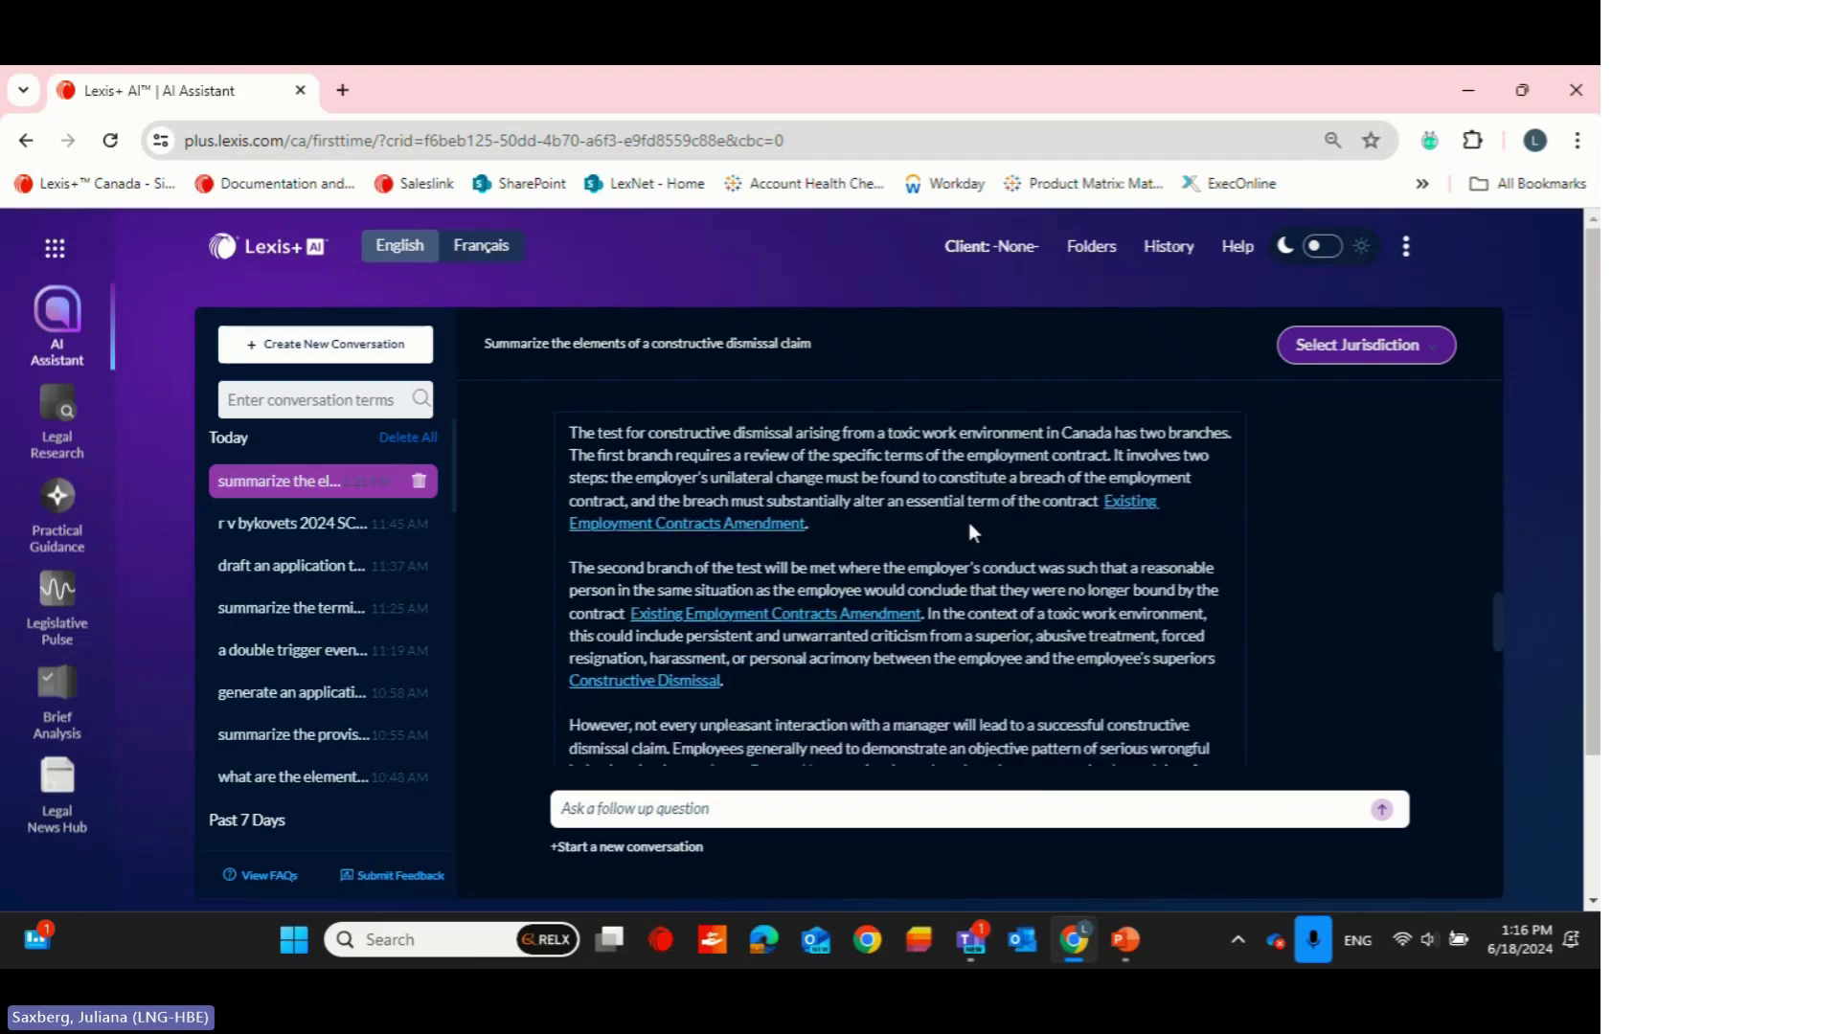
scroll(968, 521, down, 1)
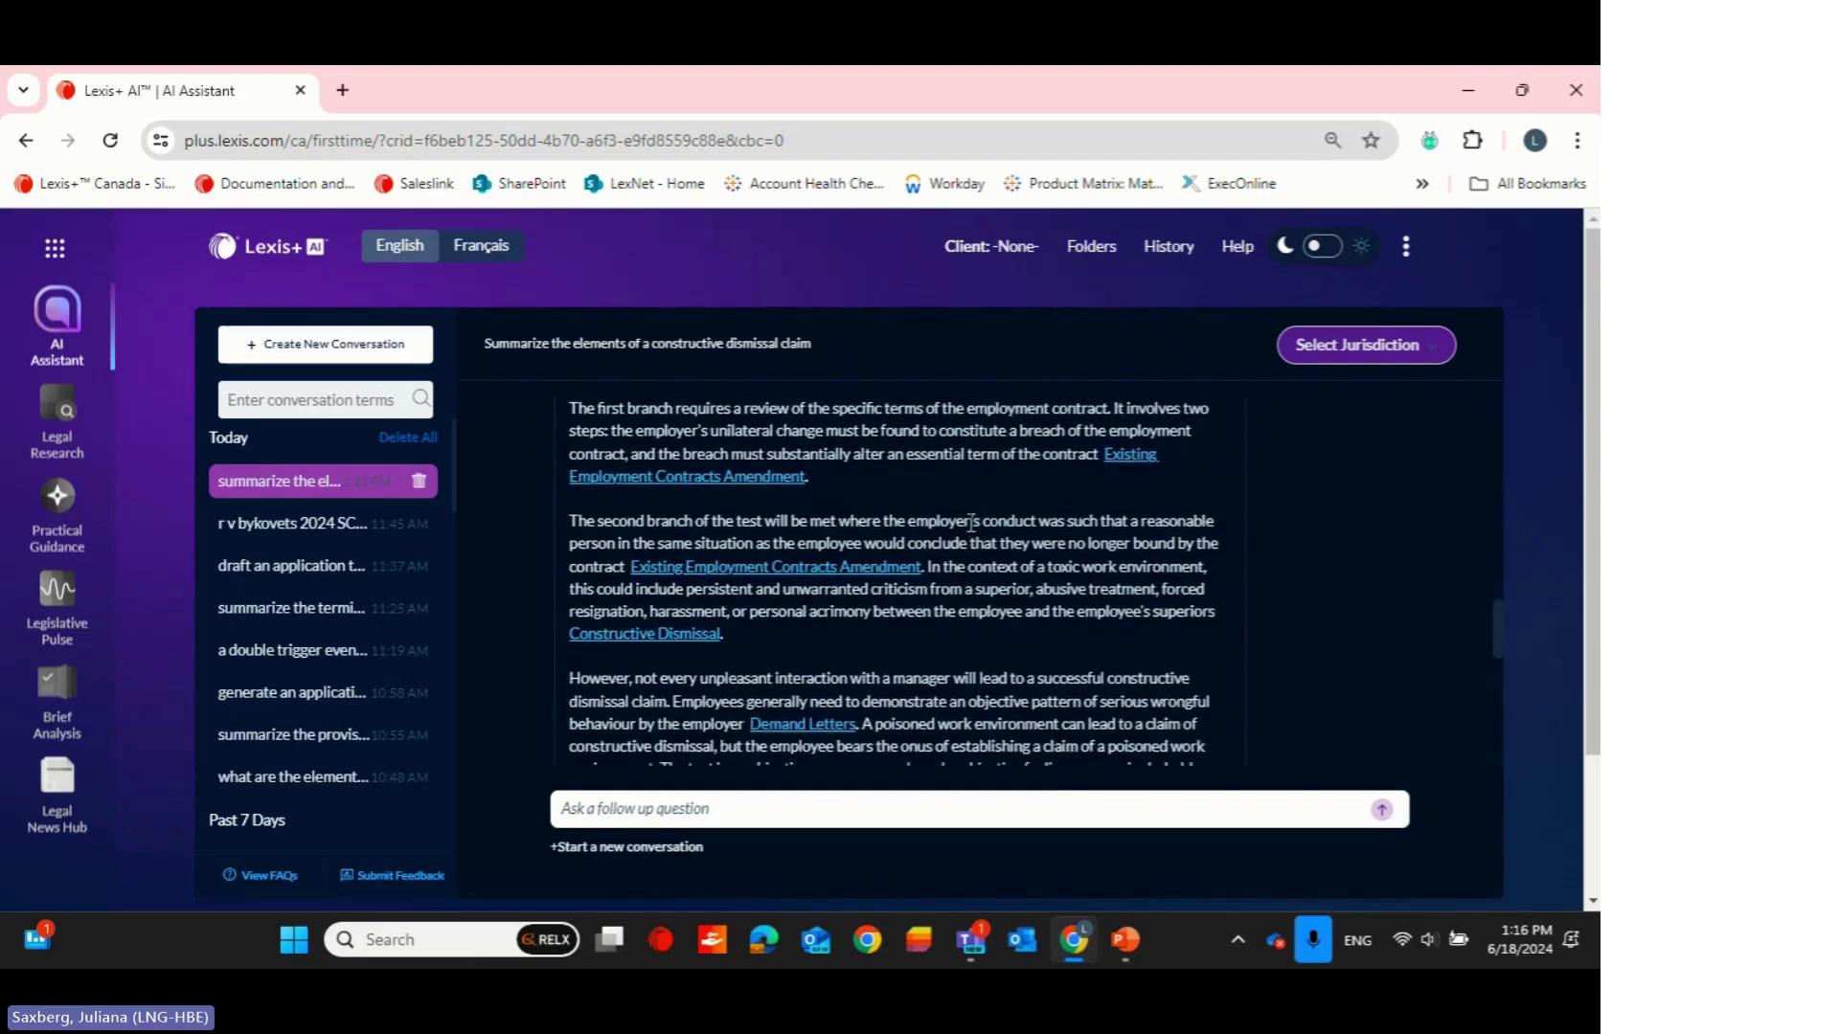
scroll(970, 524, down, 1)
scroll(970, 523, down, 2)
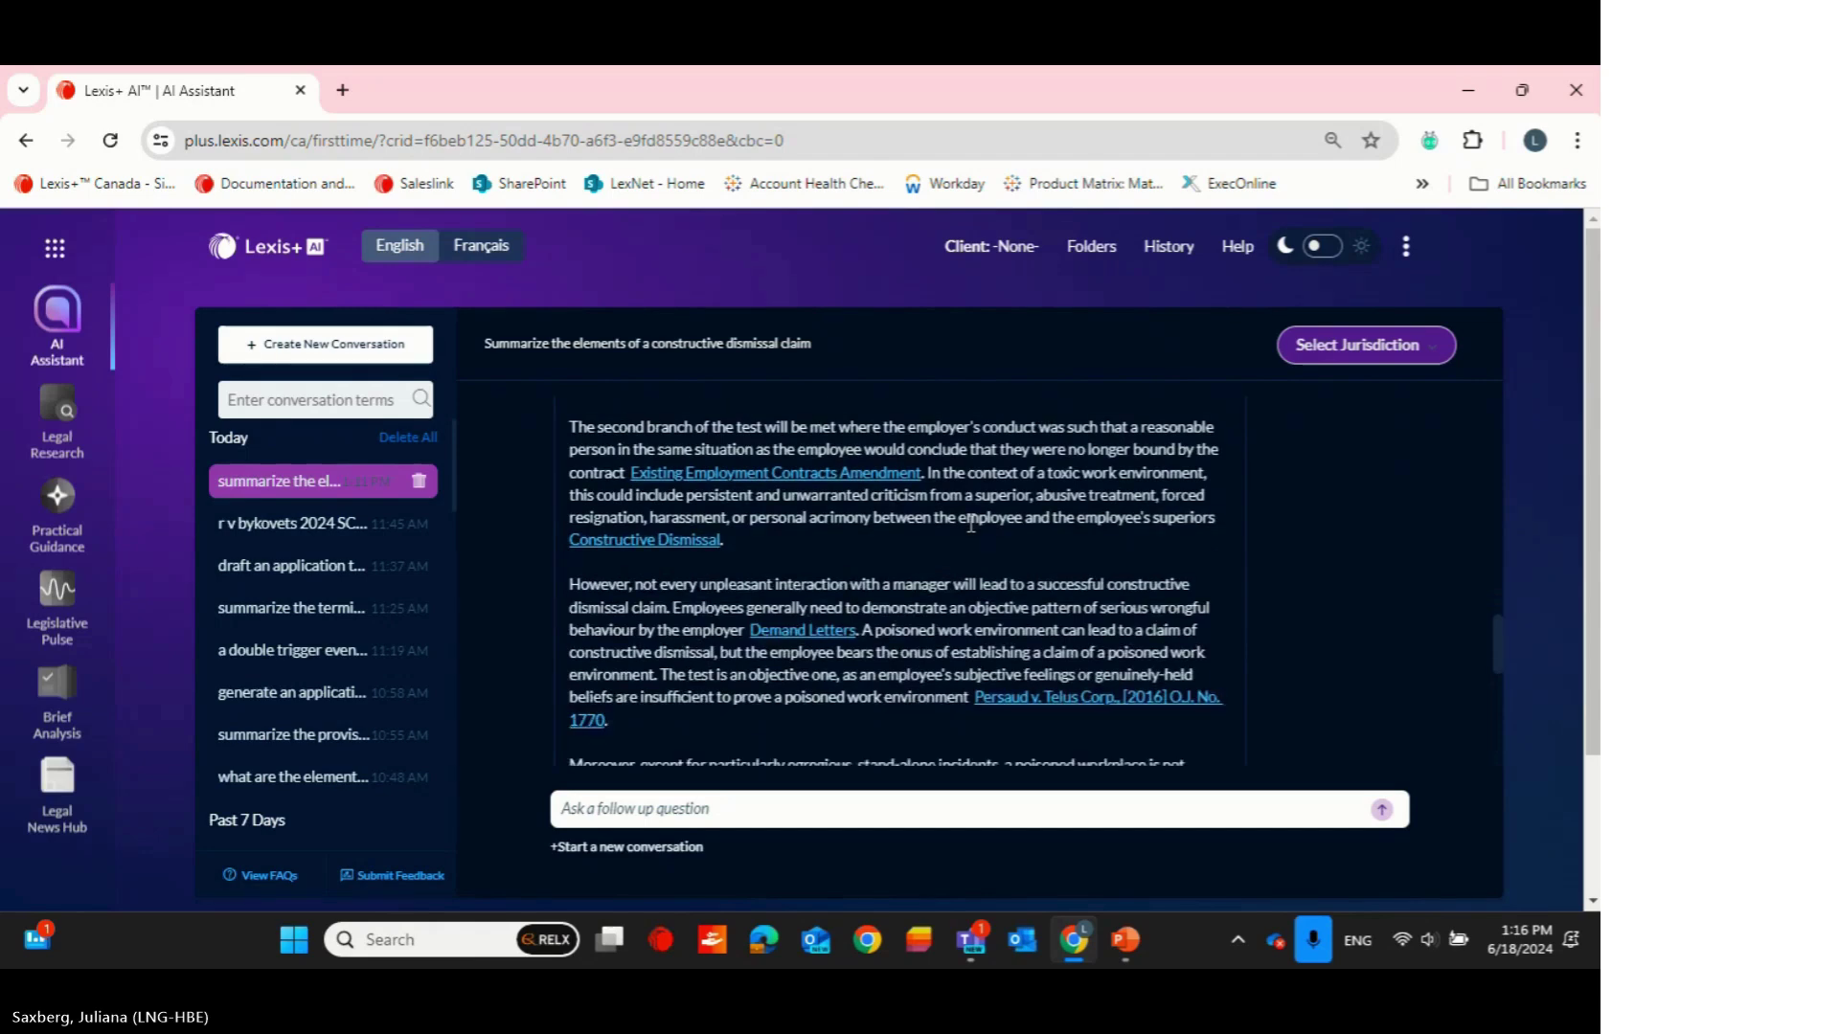
scroll(970, 524, down, 1)
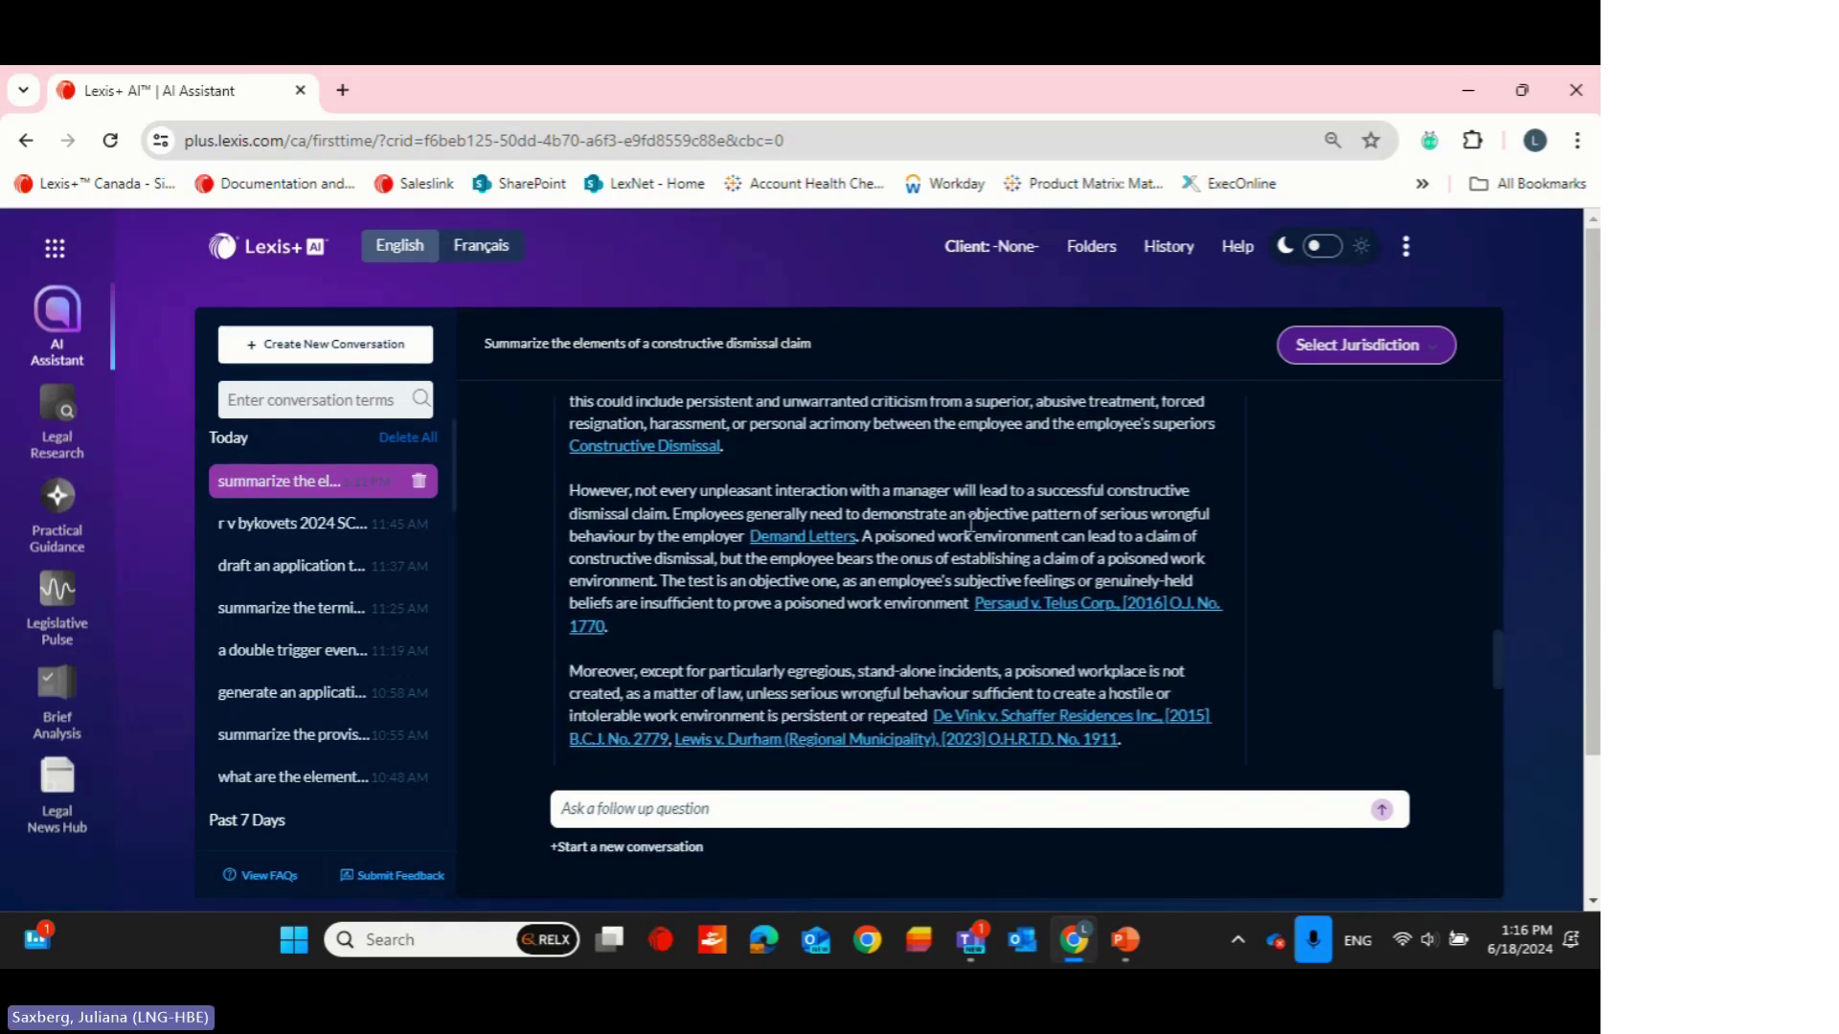
click(654, 448)
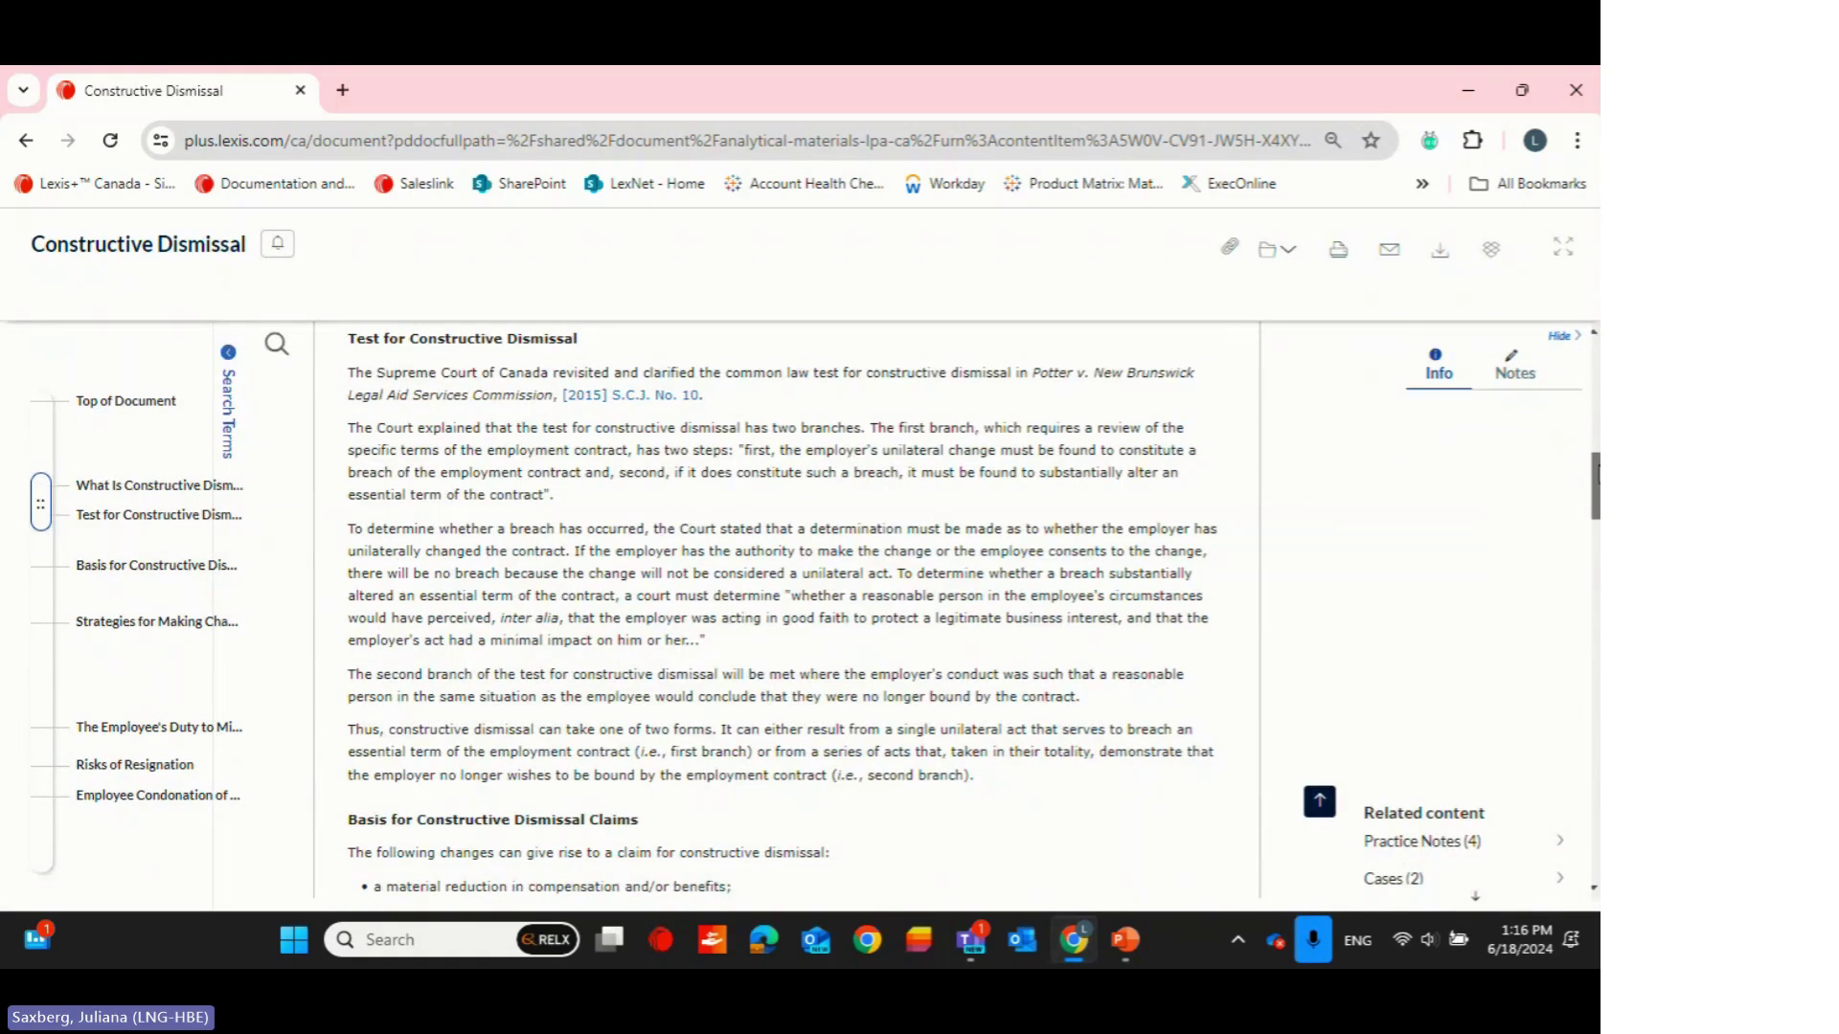
drag(1598, 474, 1597, 431)
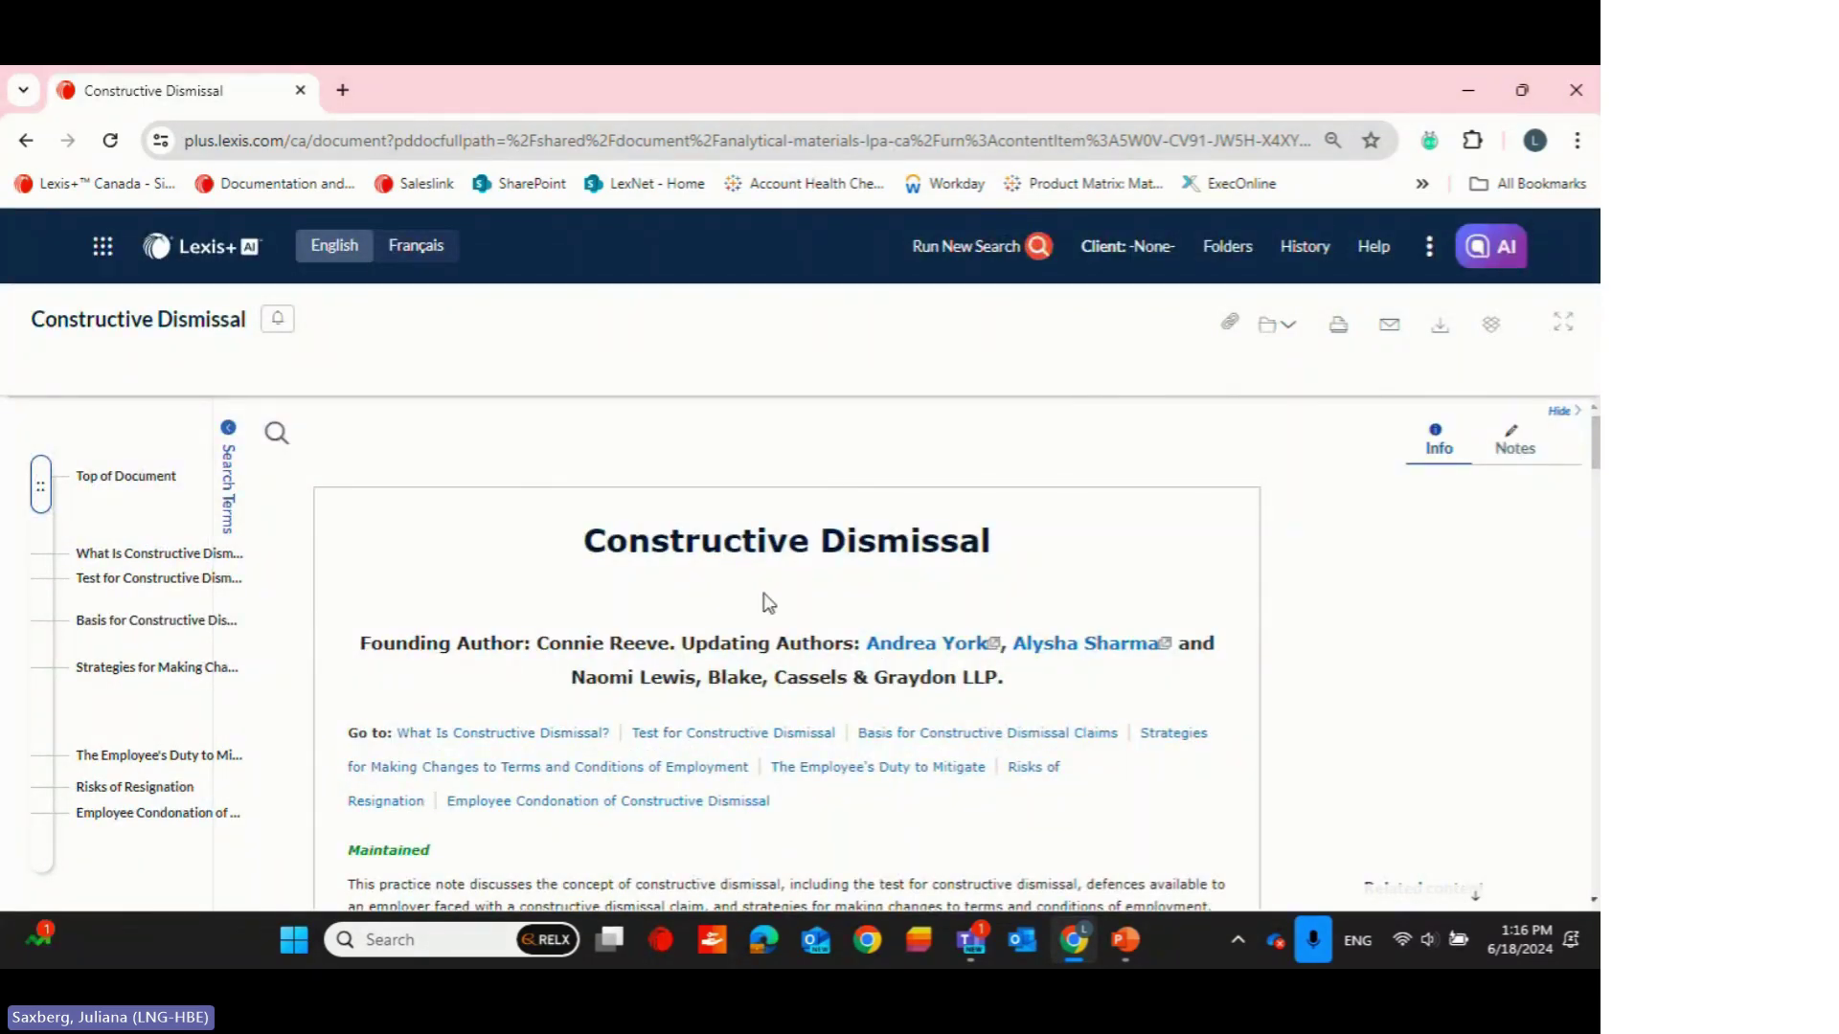
click(26, 140)
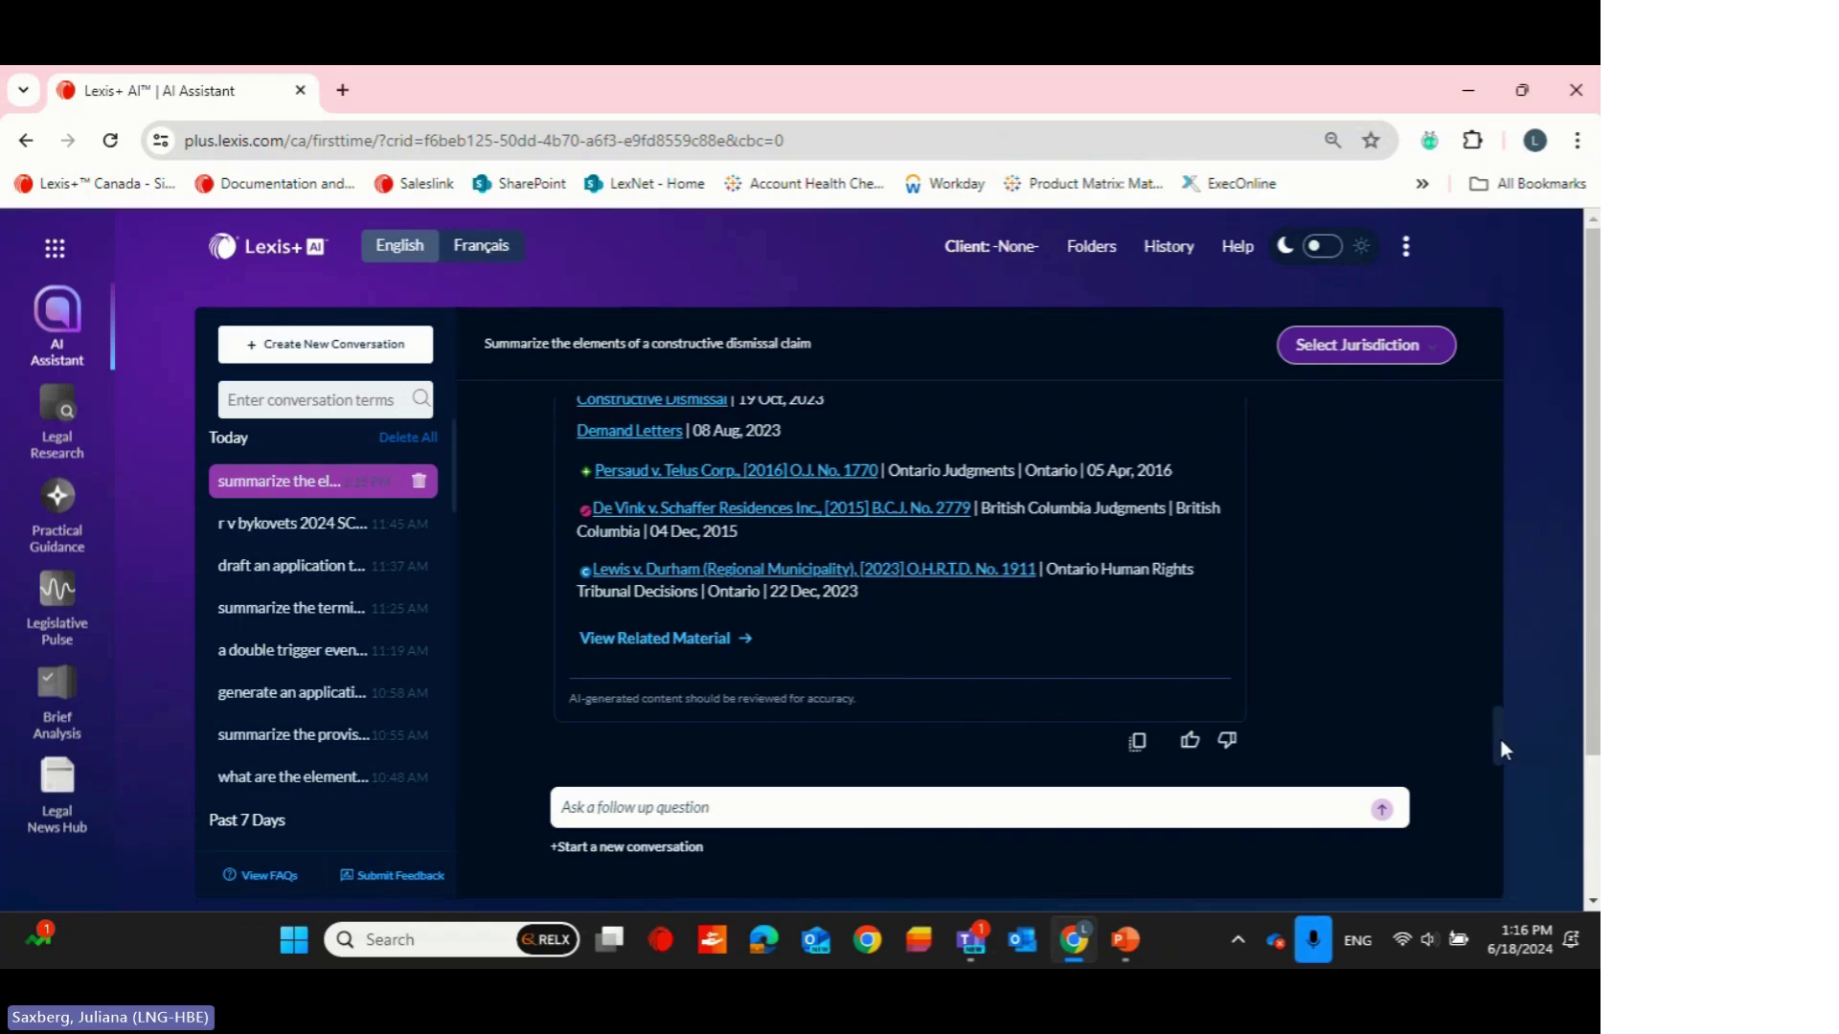
mouse_move(1502, 748)
mouse_down()
mouse_move(1521, 648)
mouse_move(1531, 765)
mouse_up()
Start a new conversation with the Generate a draft task, and open the saved Jun 12 conversation drafting a schedule to a human rights complaint
click(304, 347)
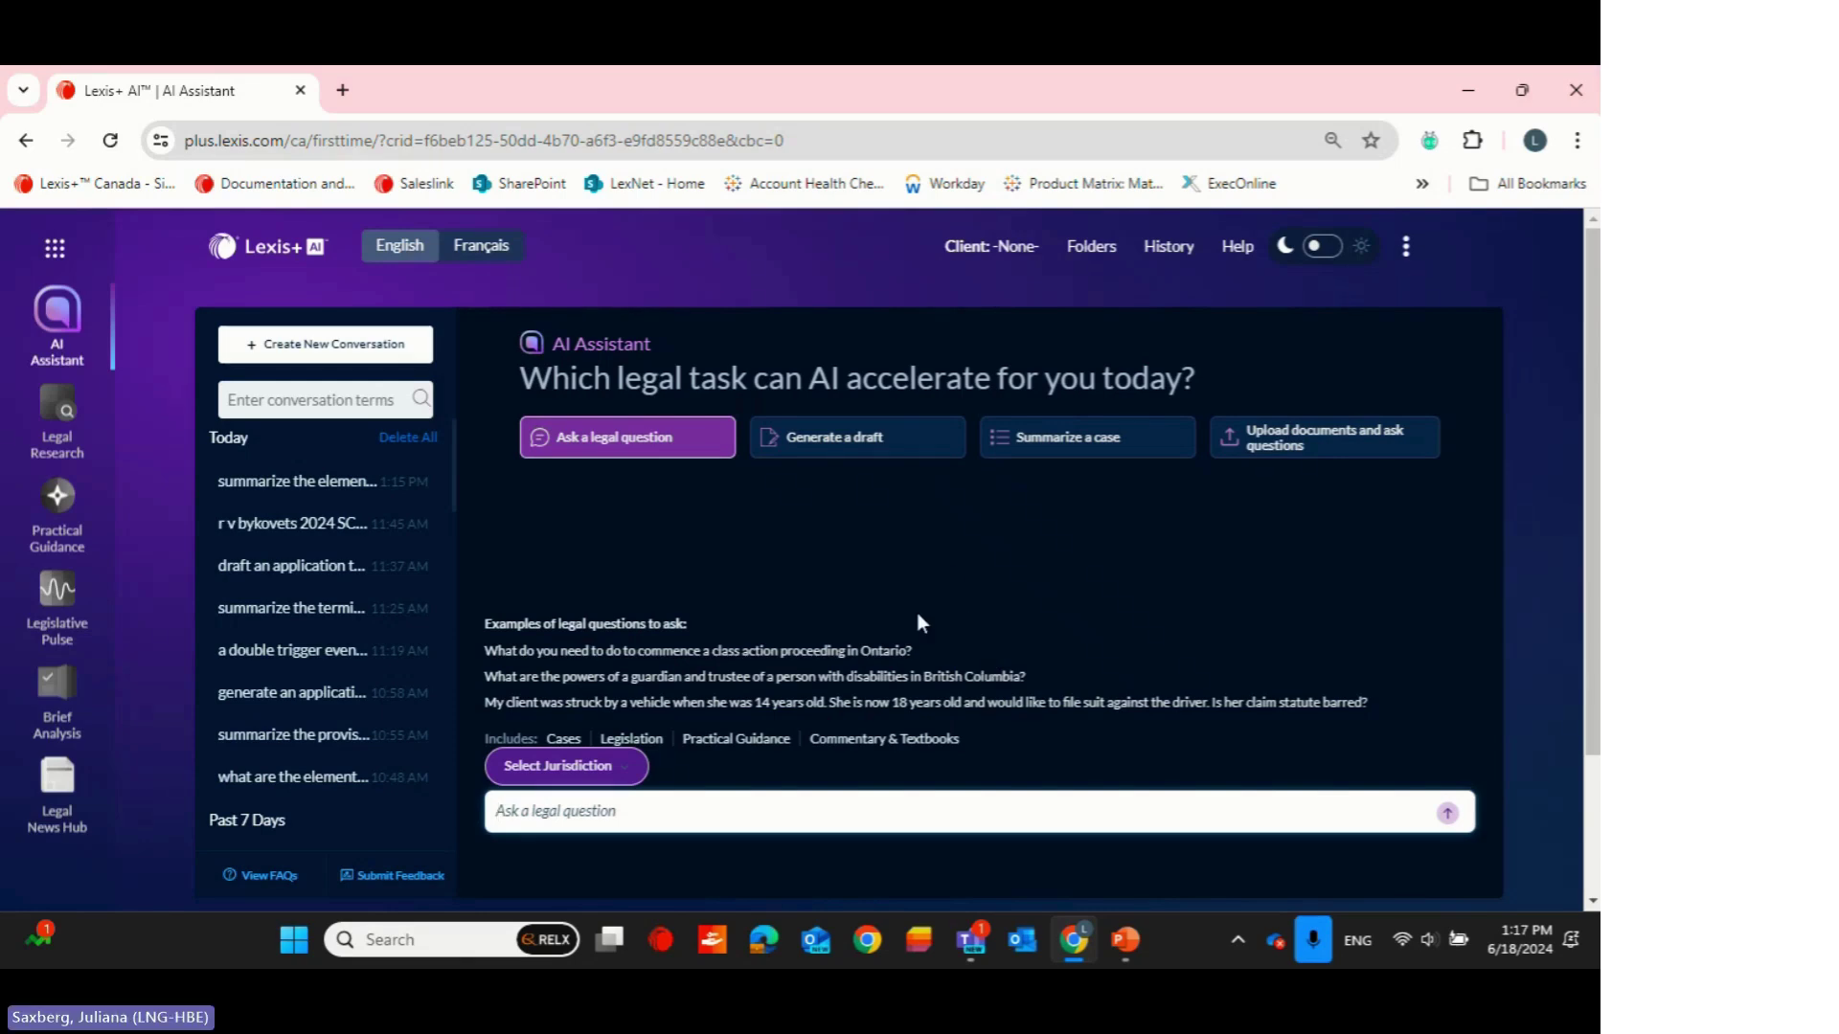
click(833, 443)
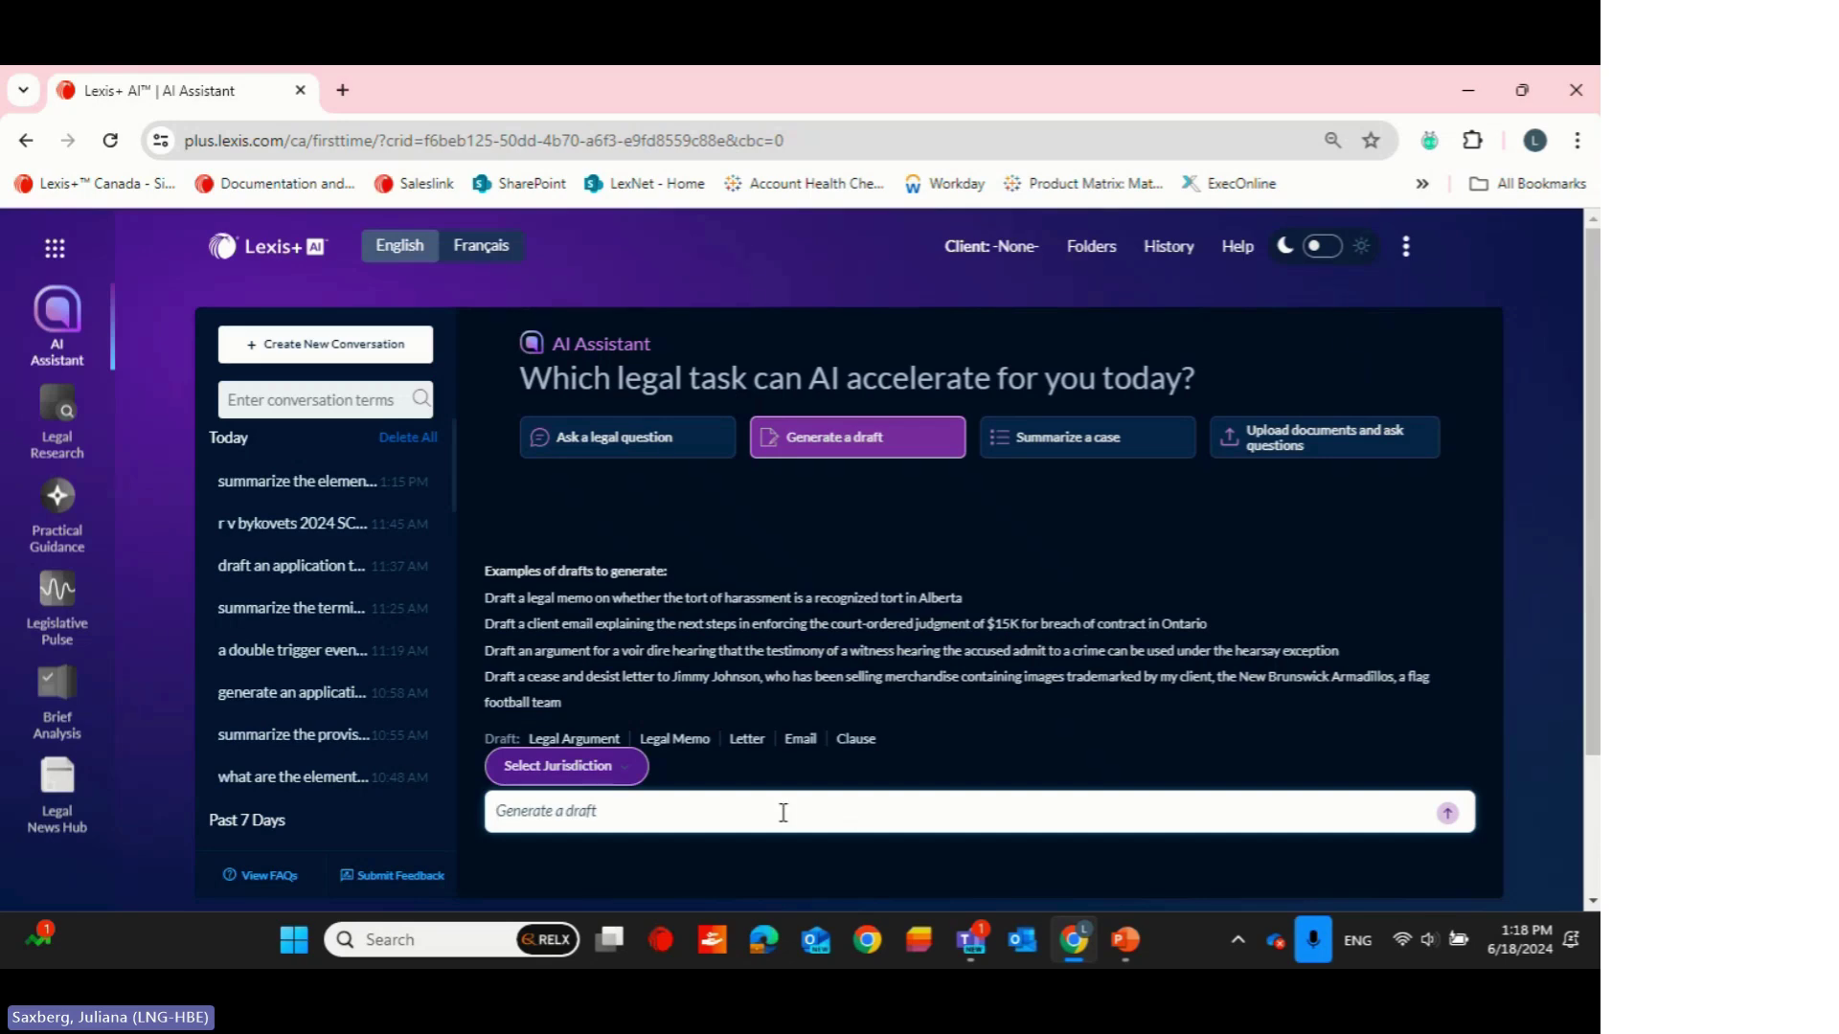
scroll(453, 493, down, 1)
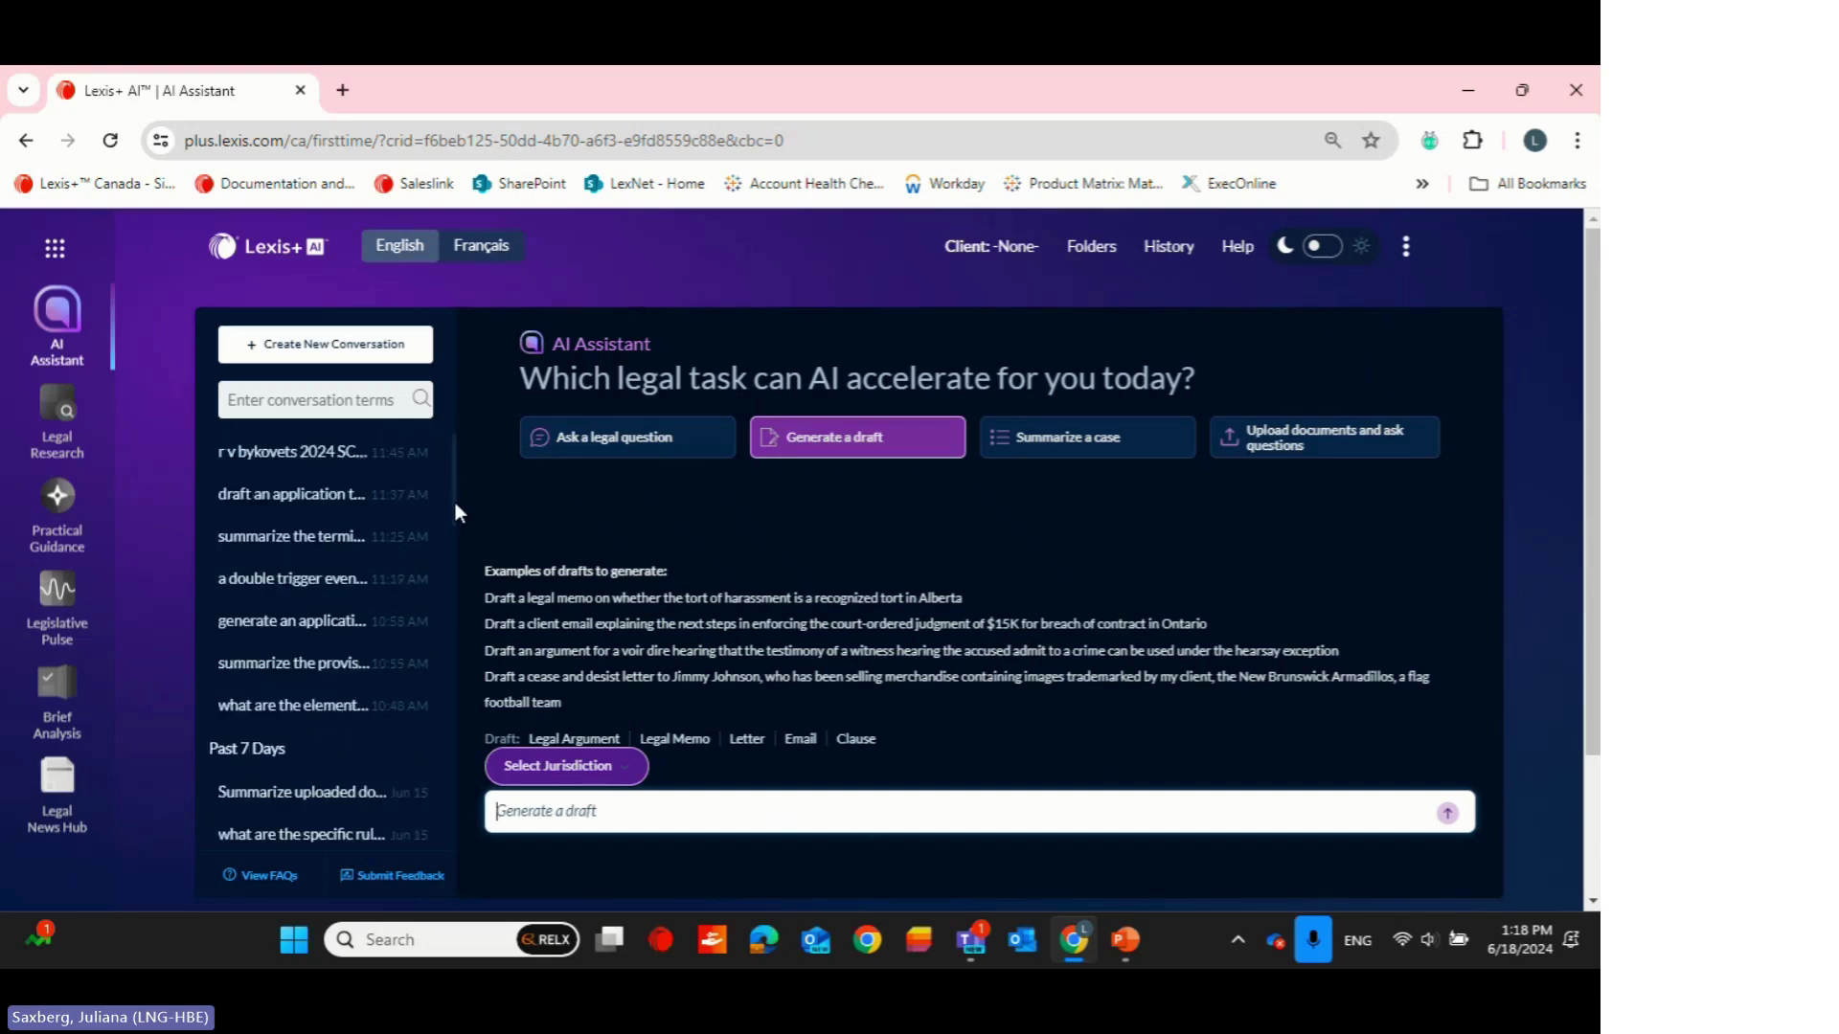
scroll(456, 503, down, 4)
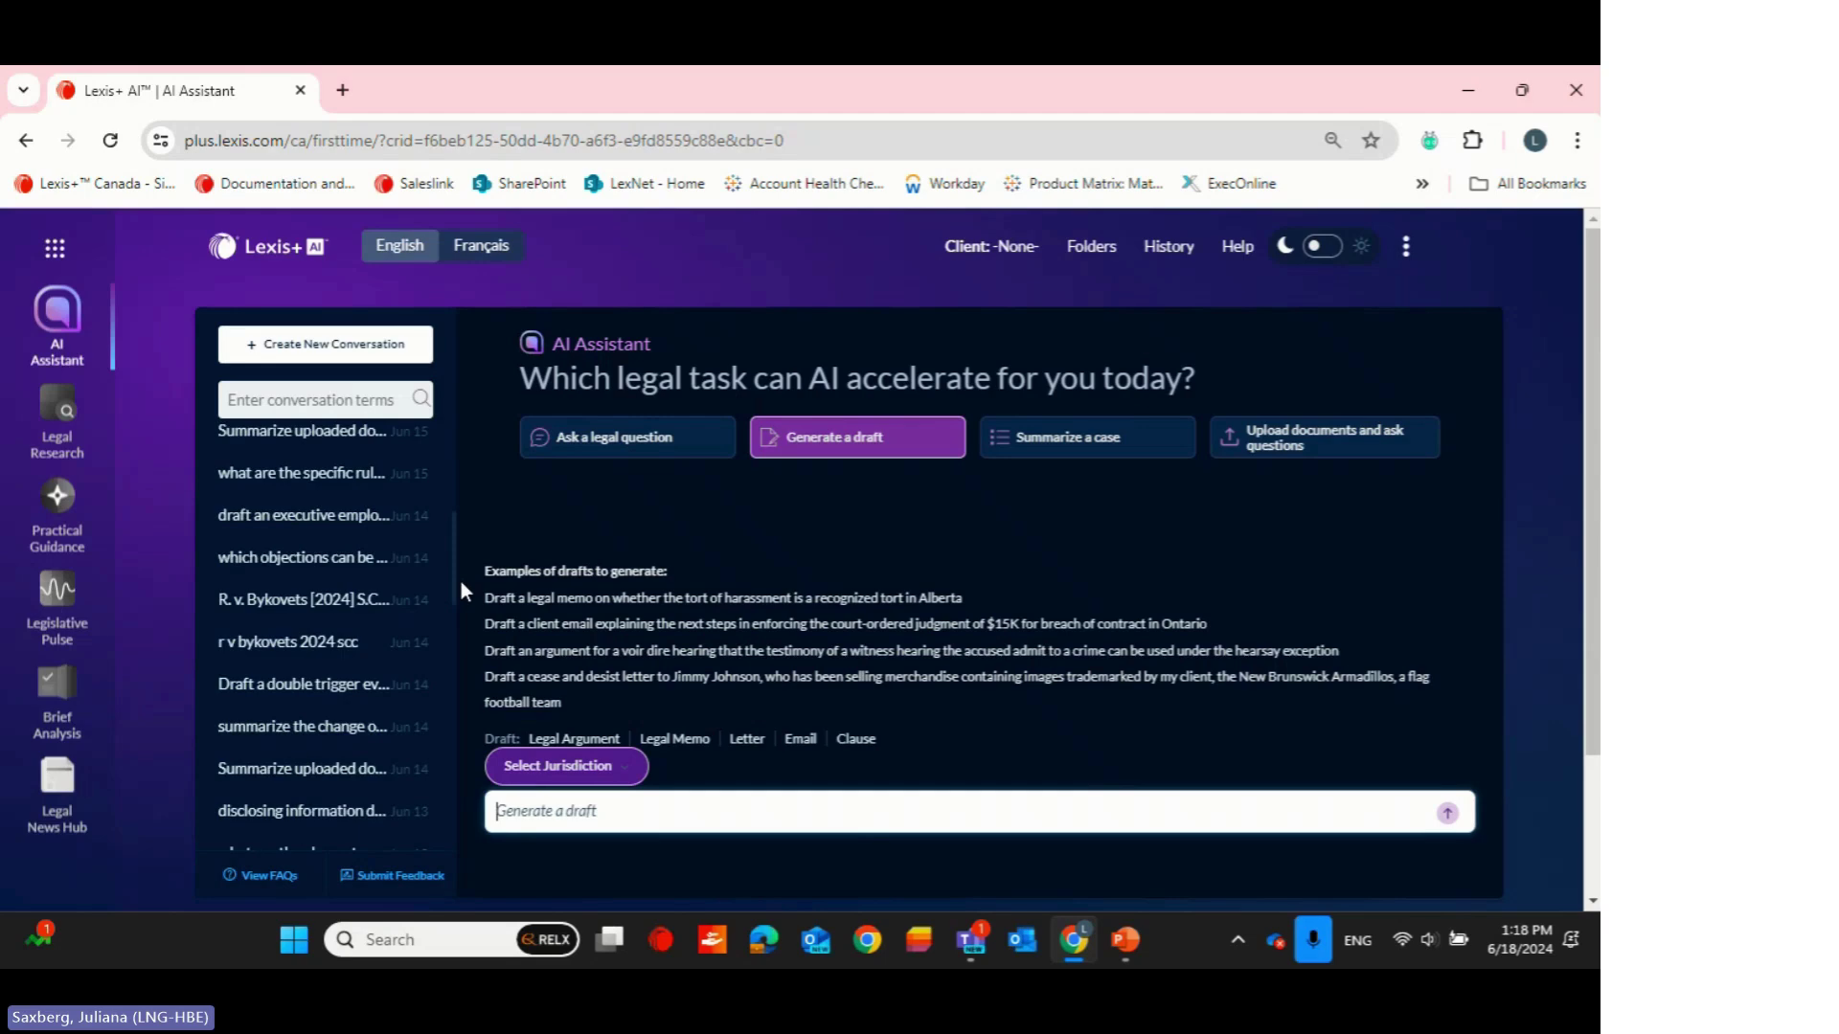
drag(461, 583, 456, 676)
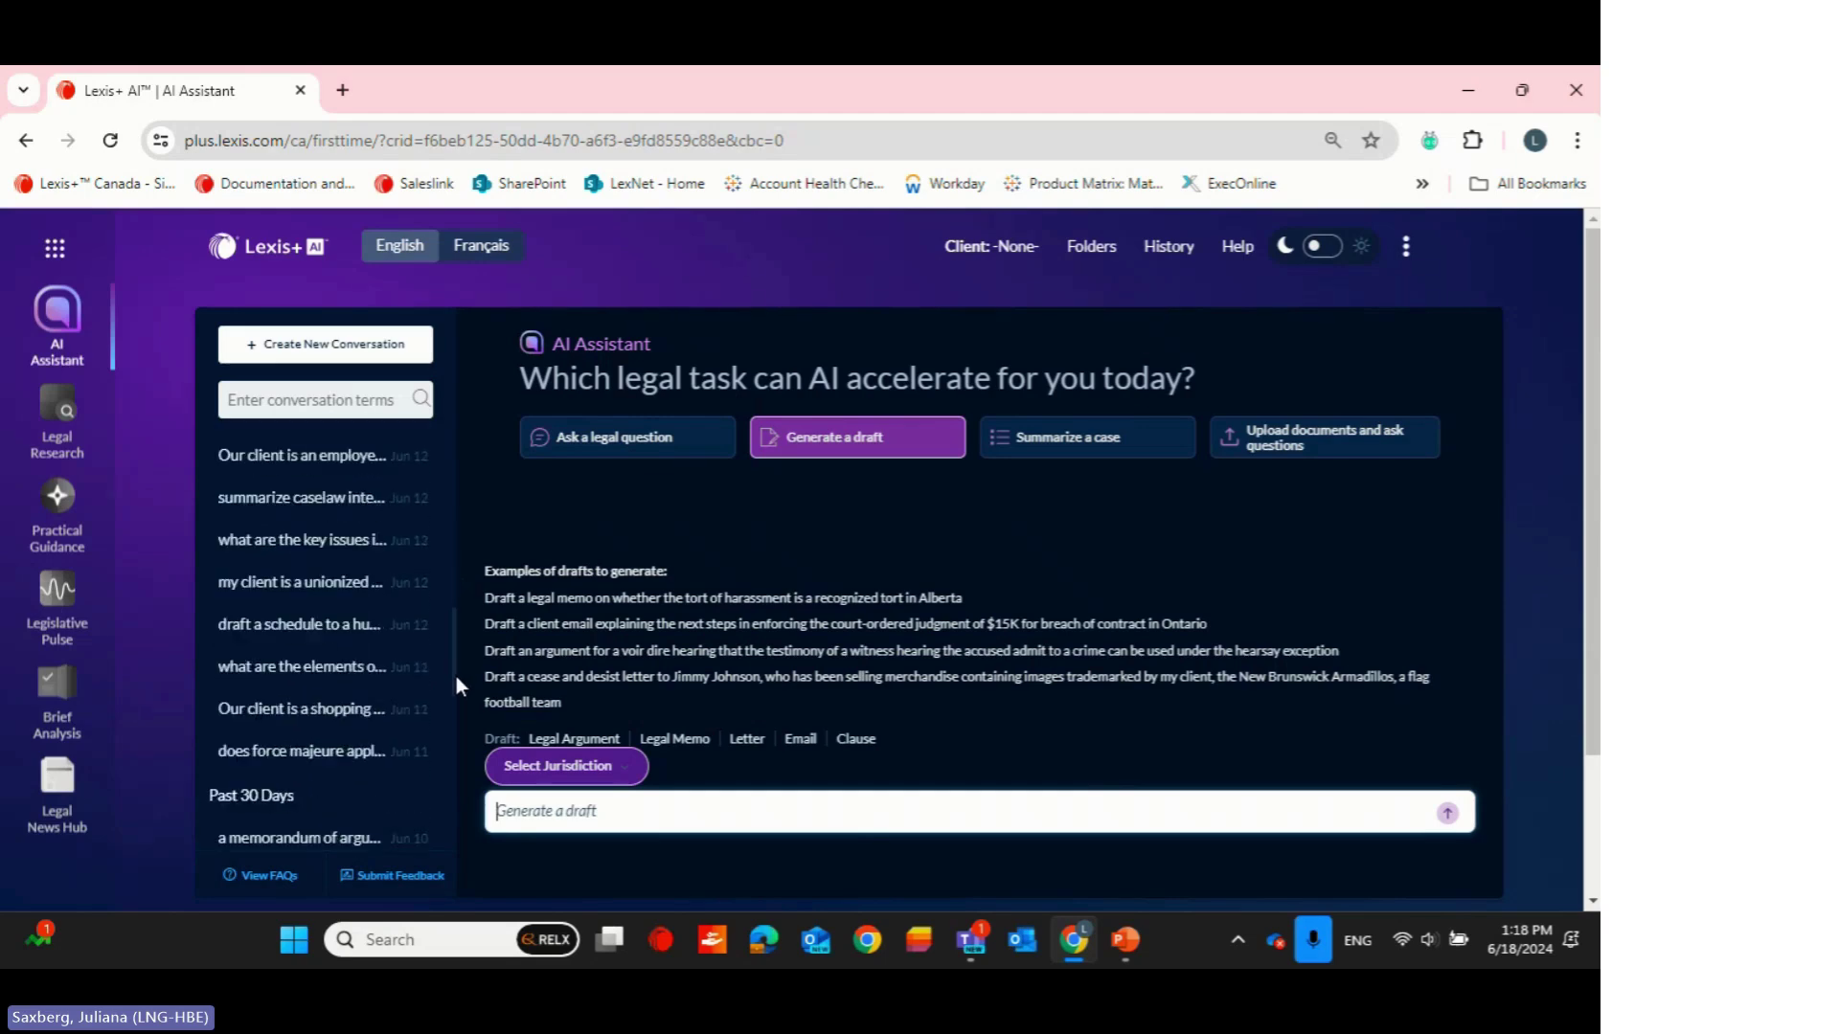
click(275, 628)
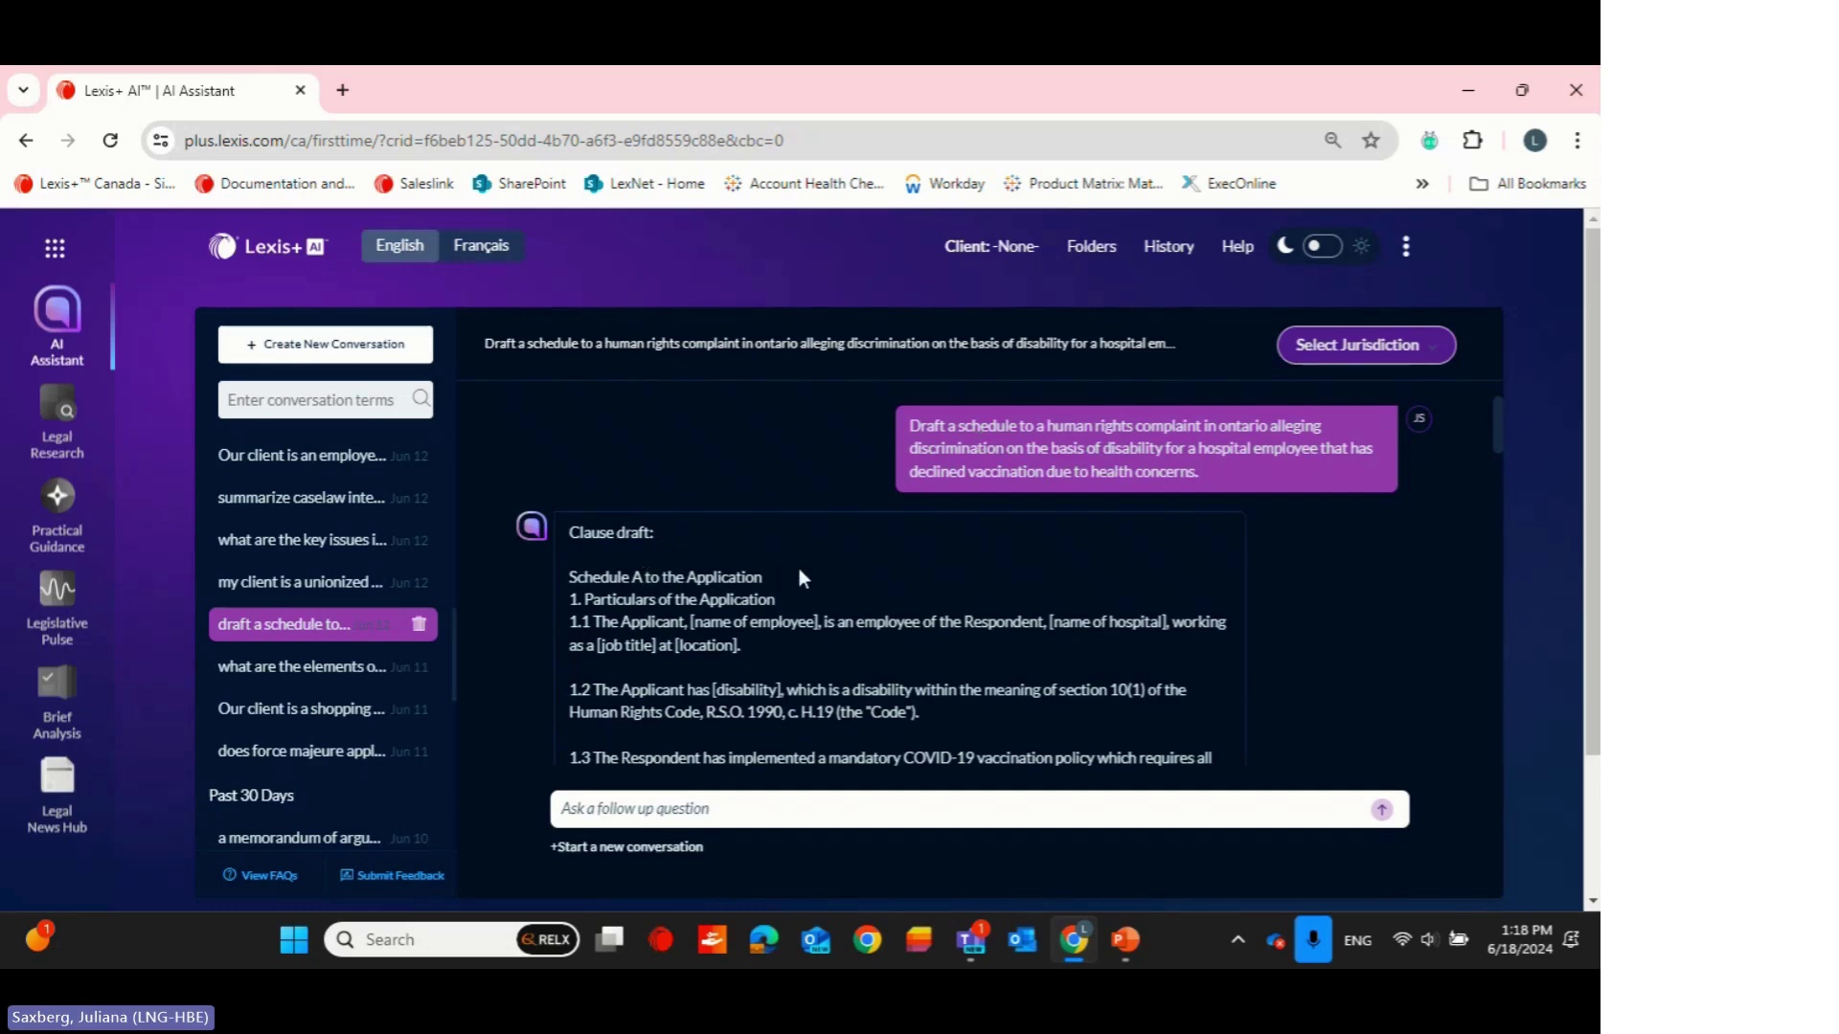
Review the drafted Schedule A from the application particulars through the discrimination details to the remedy requested
scroll(799, 570, down, 2)
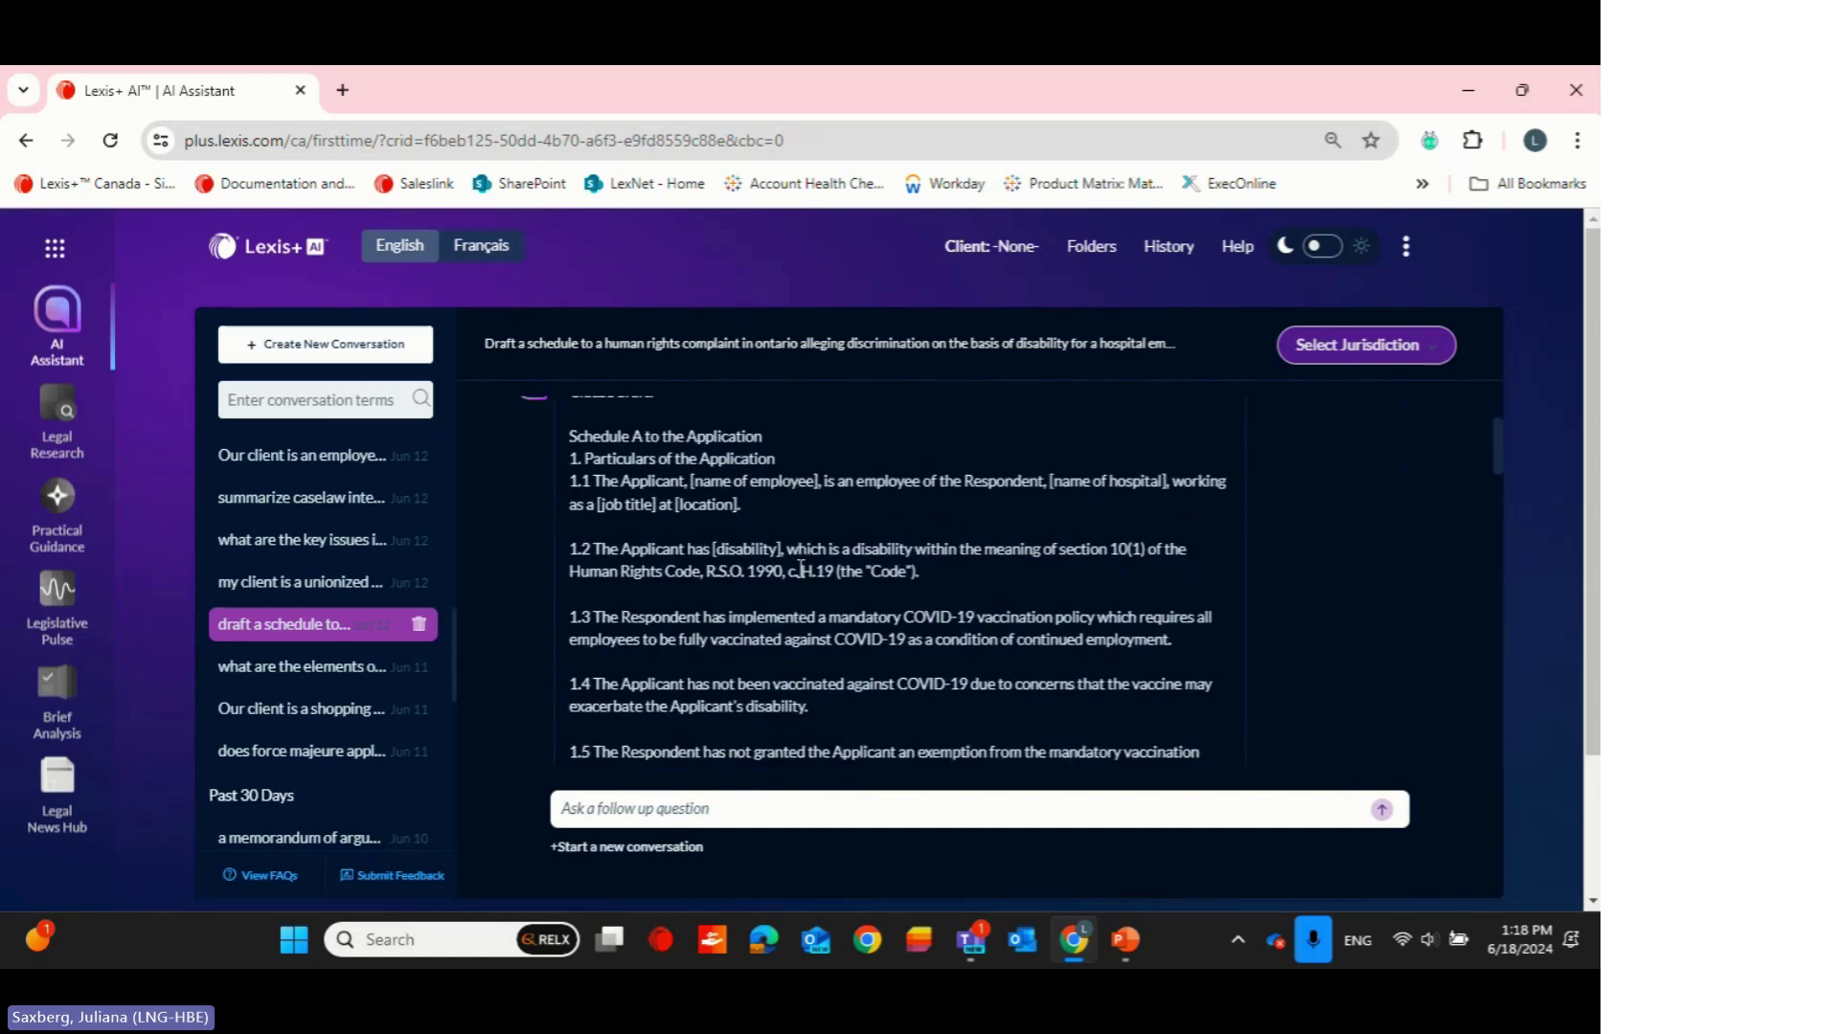
scroll(801, 568, down, 3)
scroll(801, 568, down, 4)
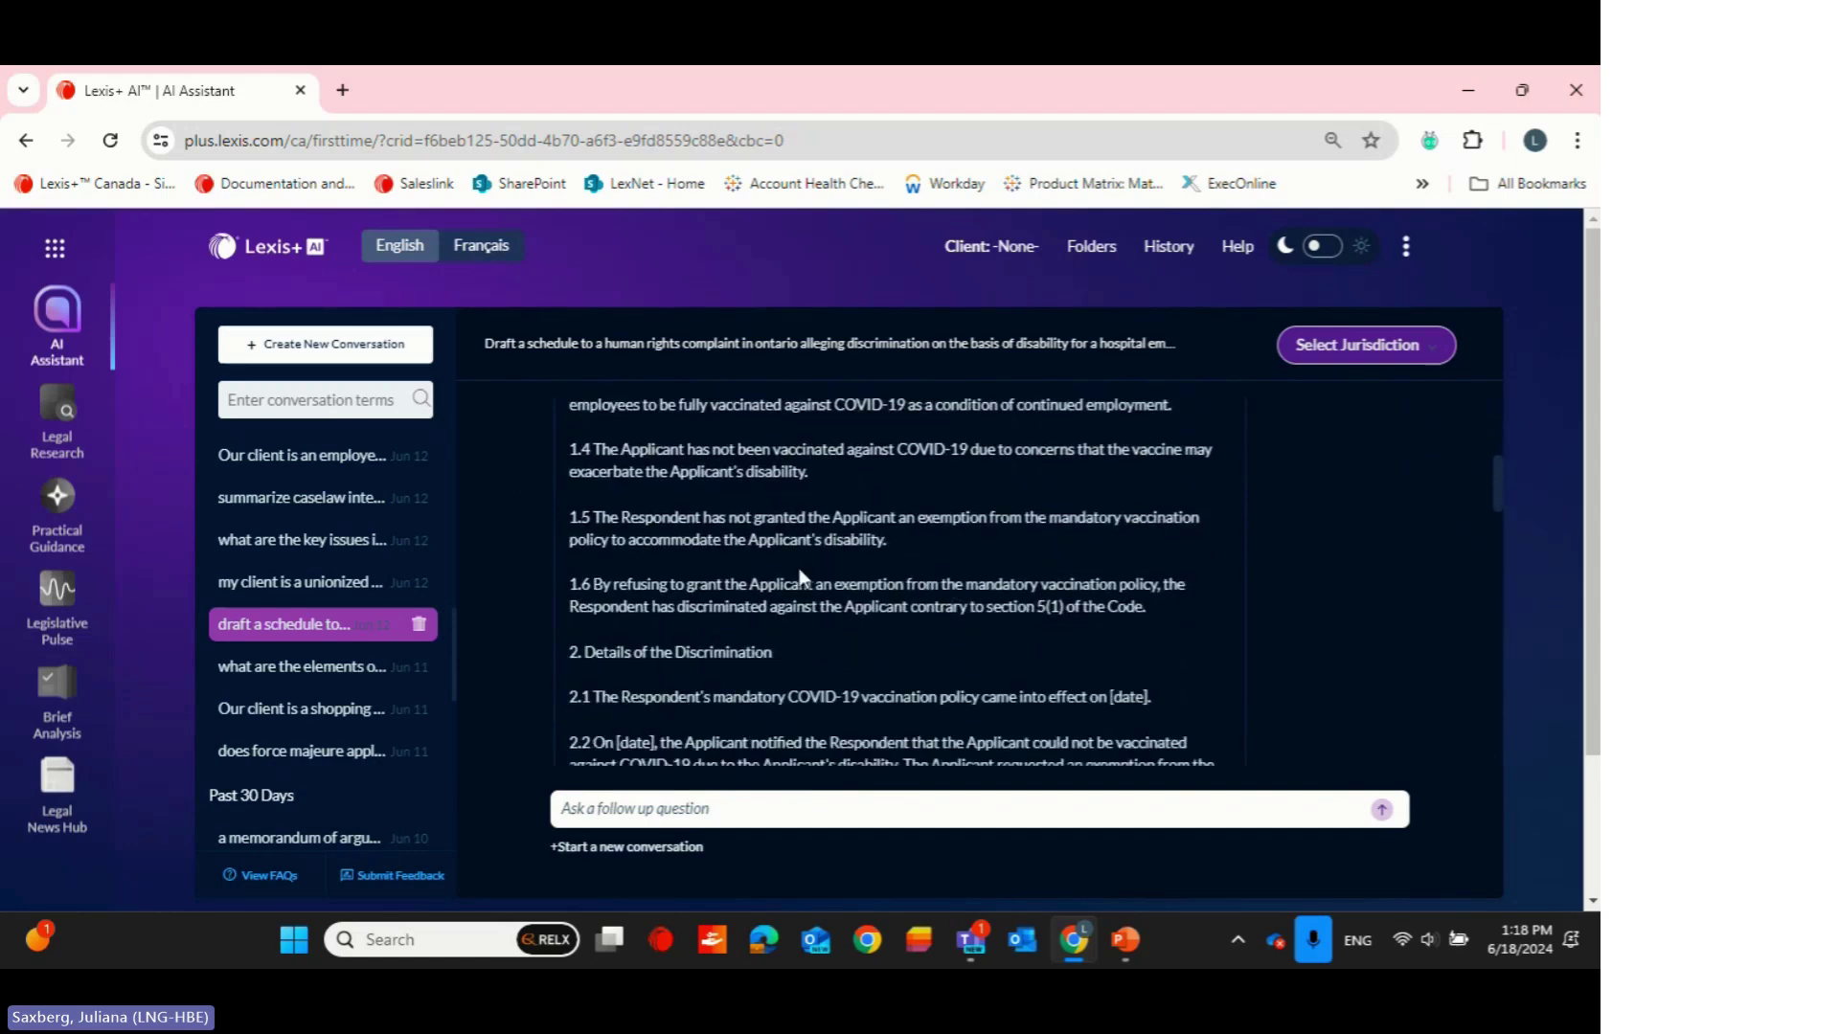
scroll(801, 567, down, 3)
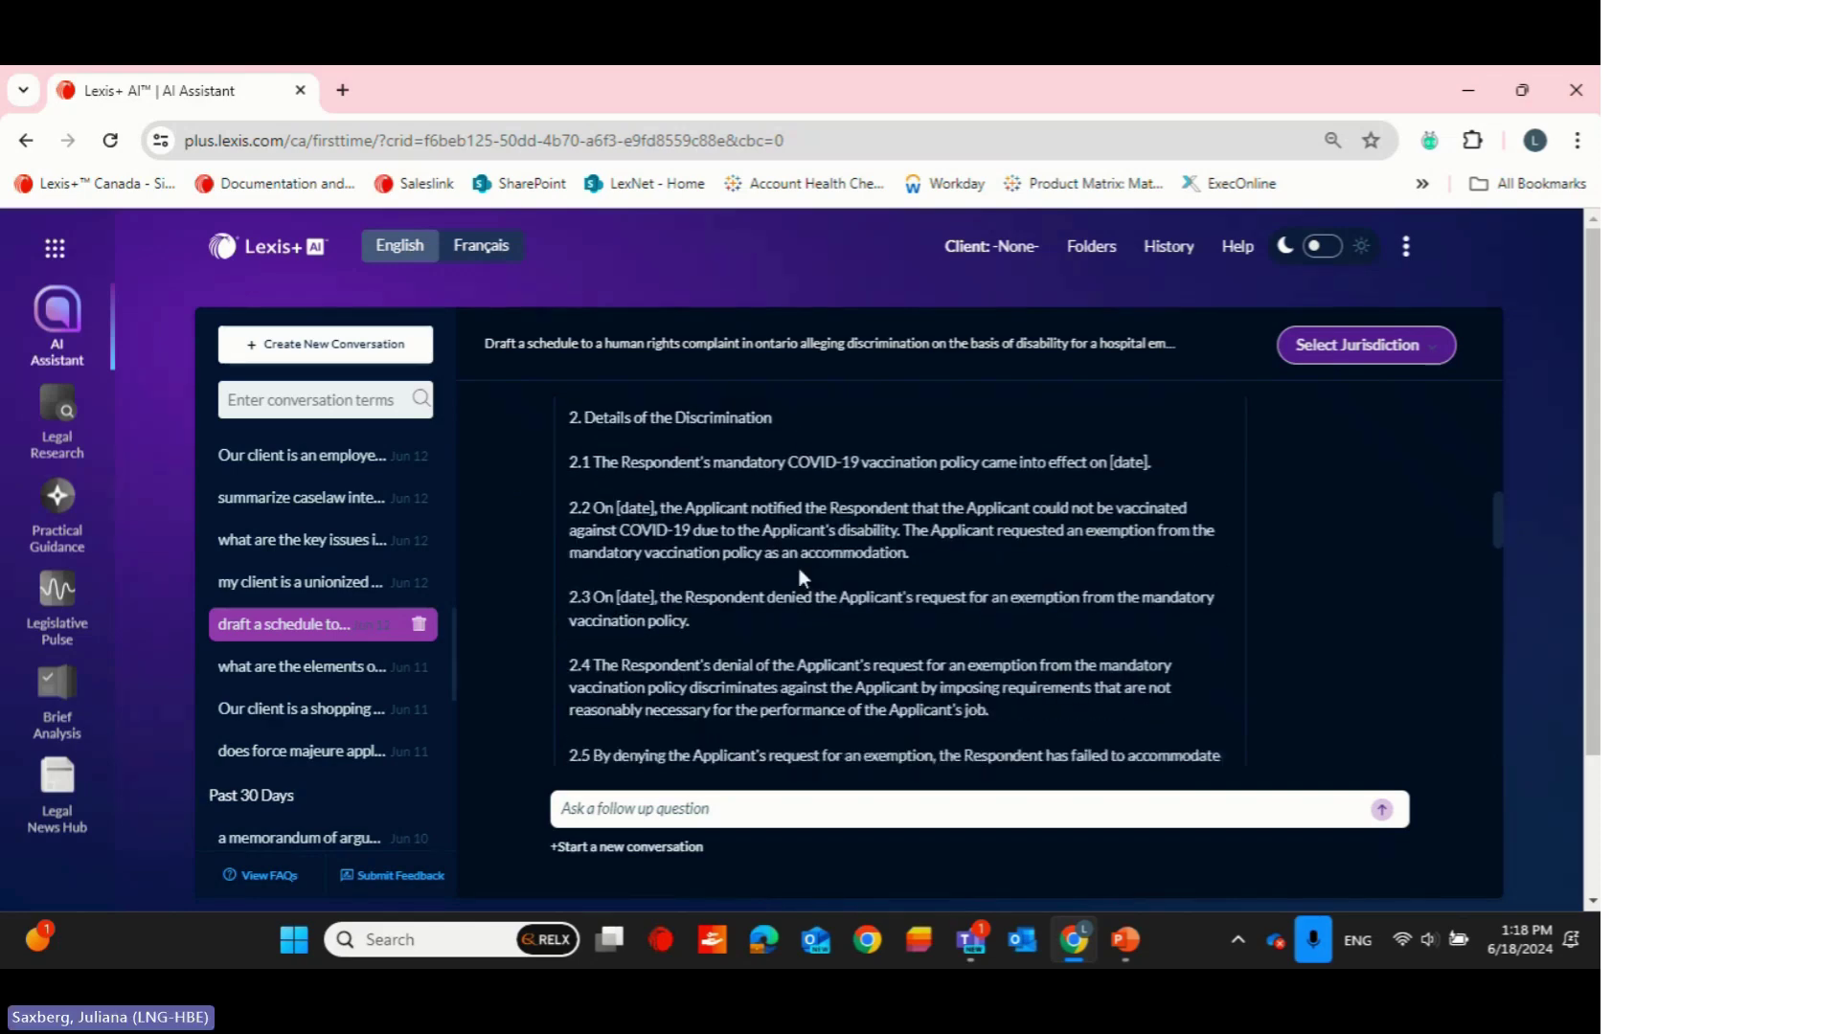
scroll(801, 570, down, 1)
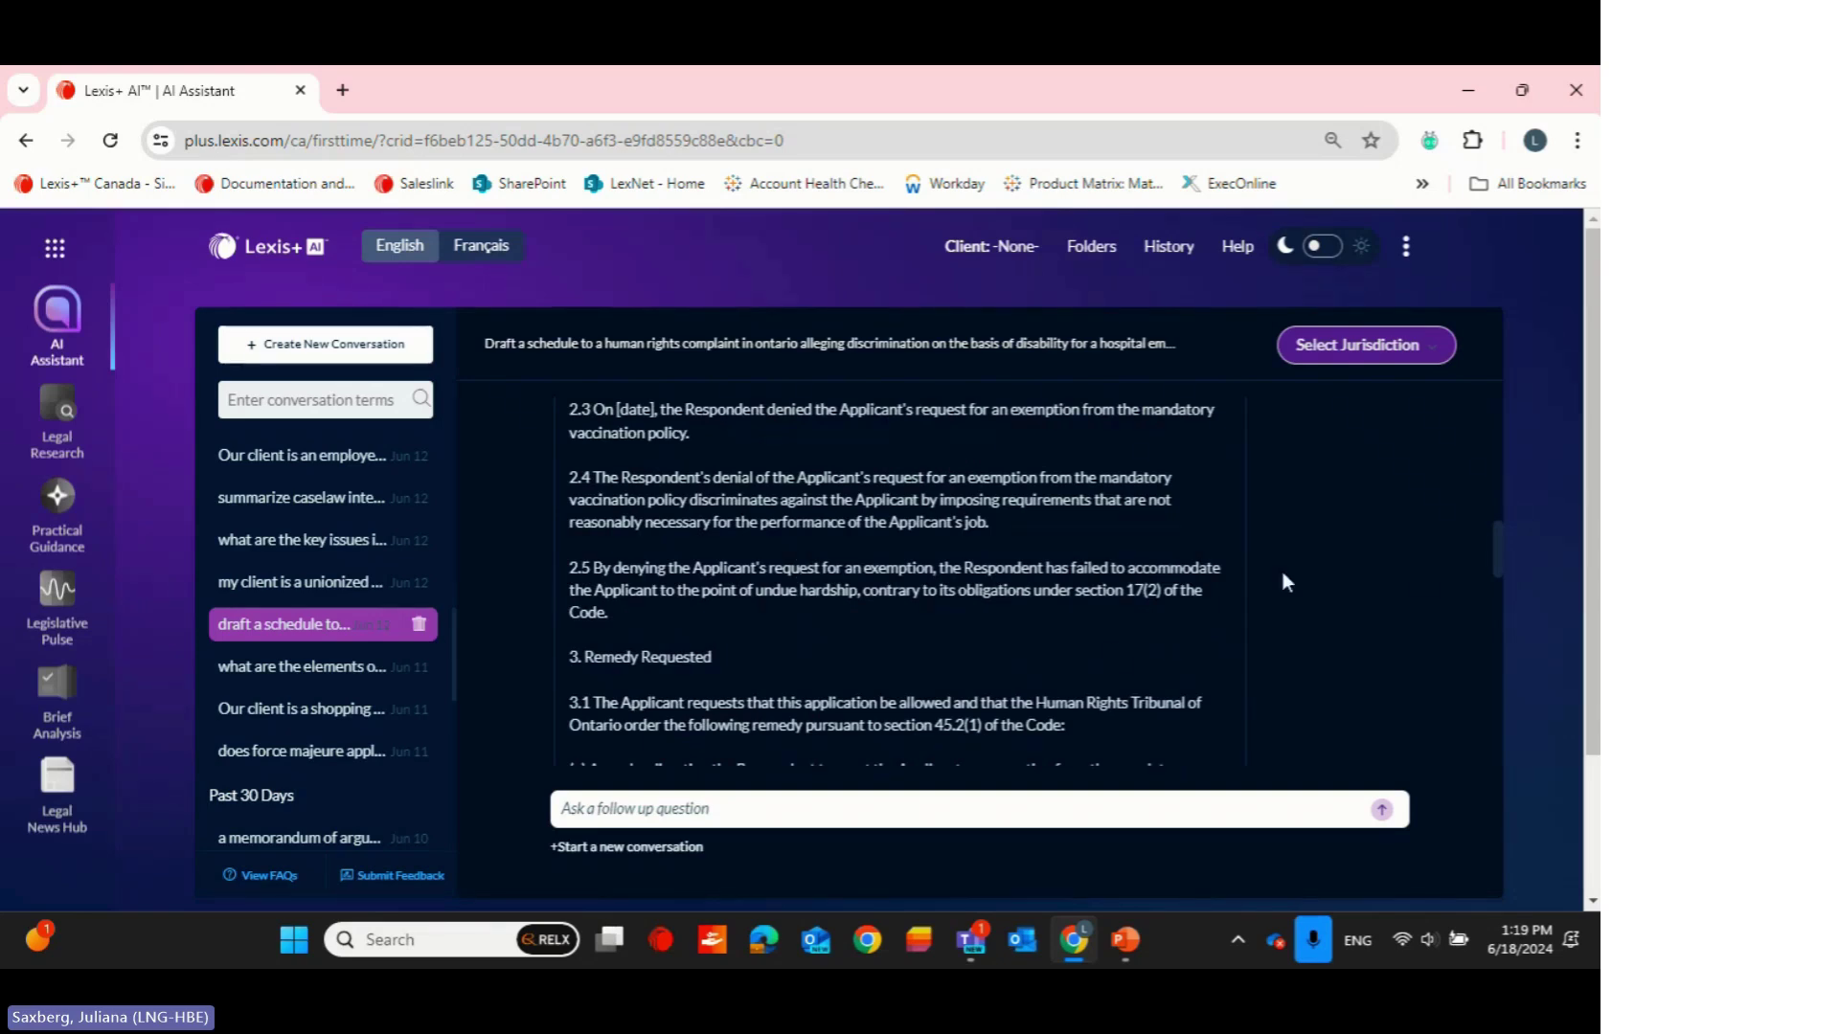
drag(1502, 544, 1498, 585)
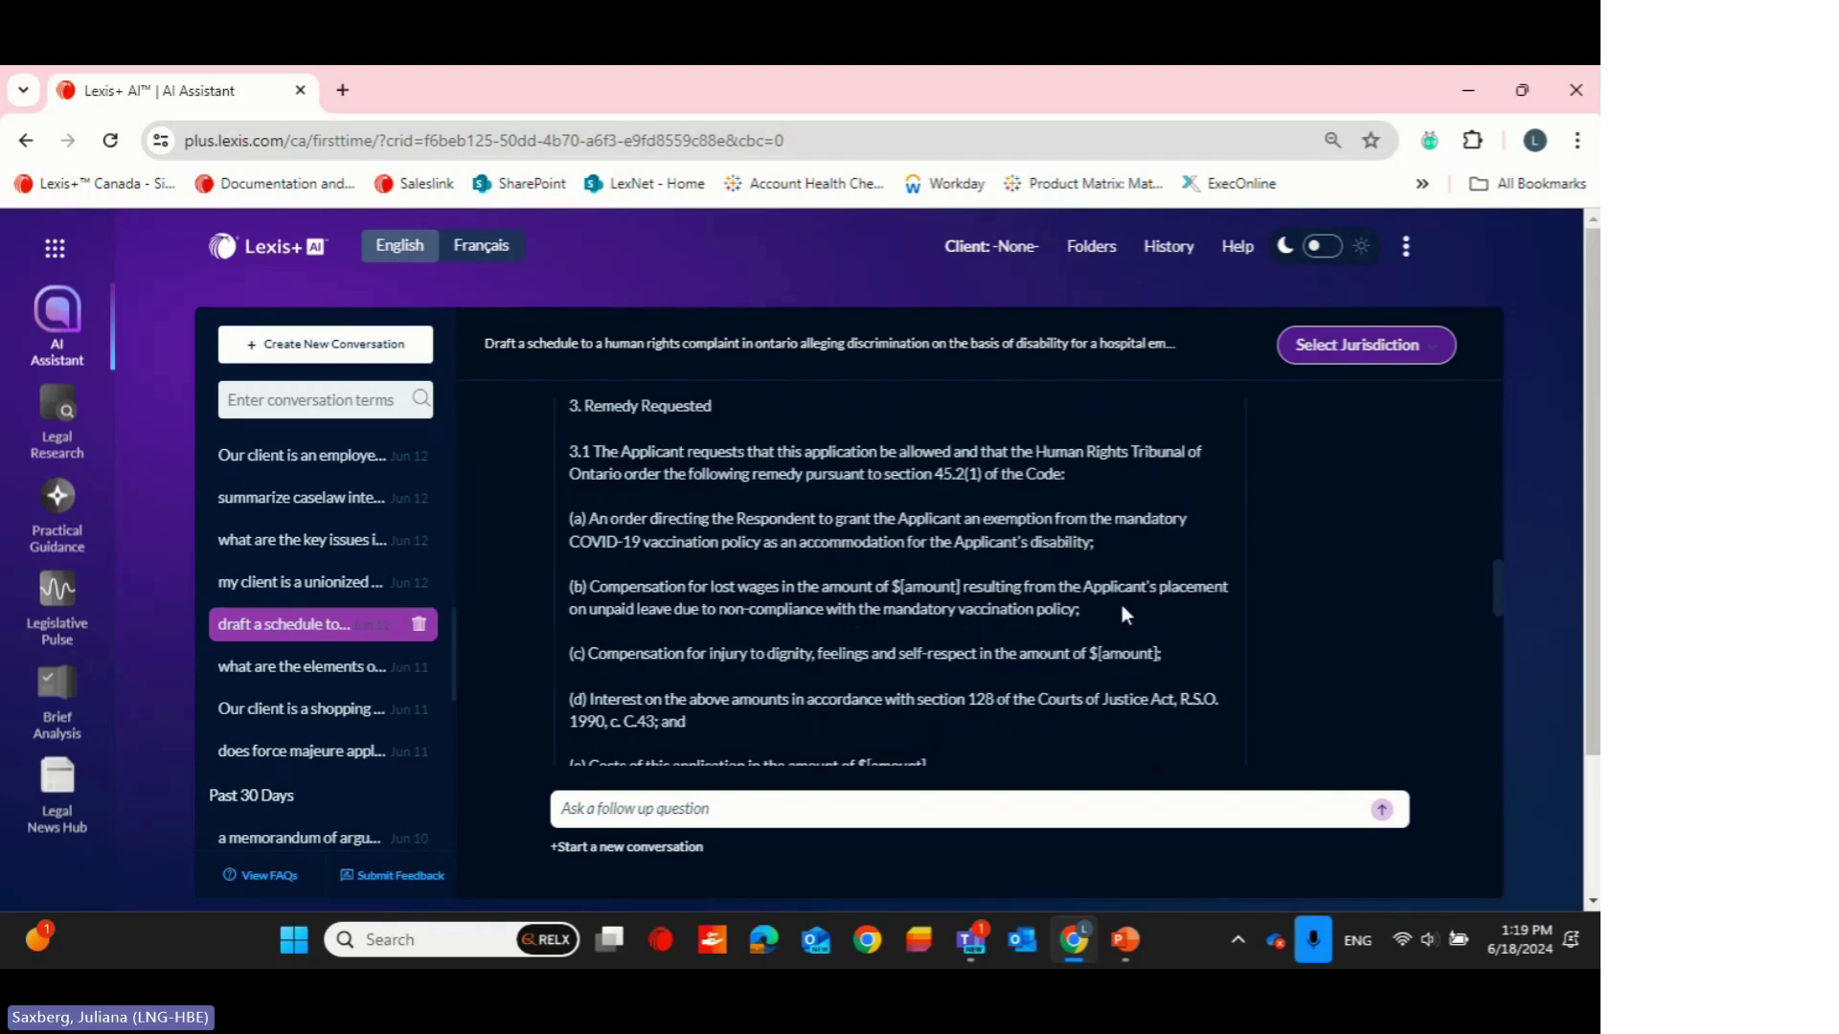
Open the Human Rights topic in the Employment practice area of Practical Guidance
click(47, 513)
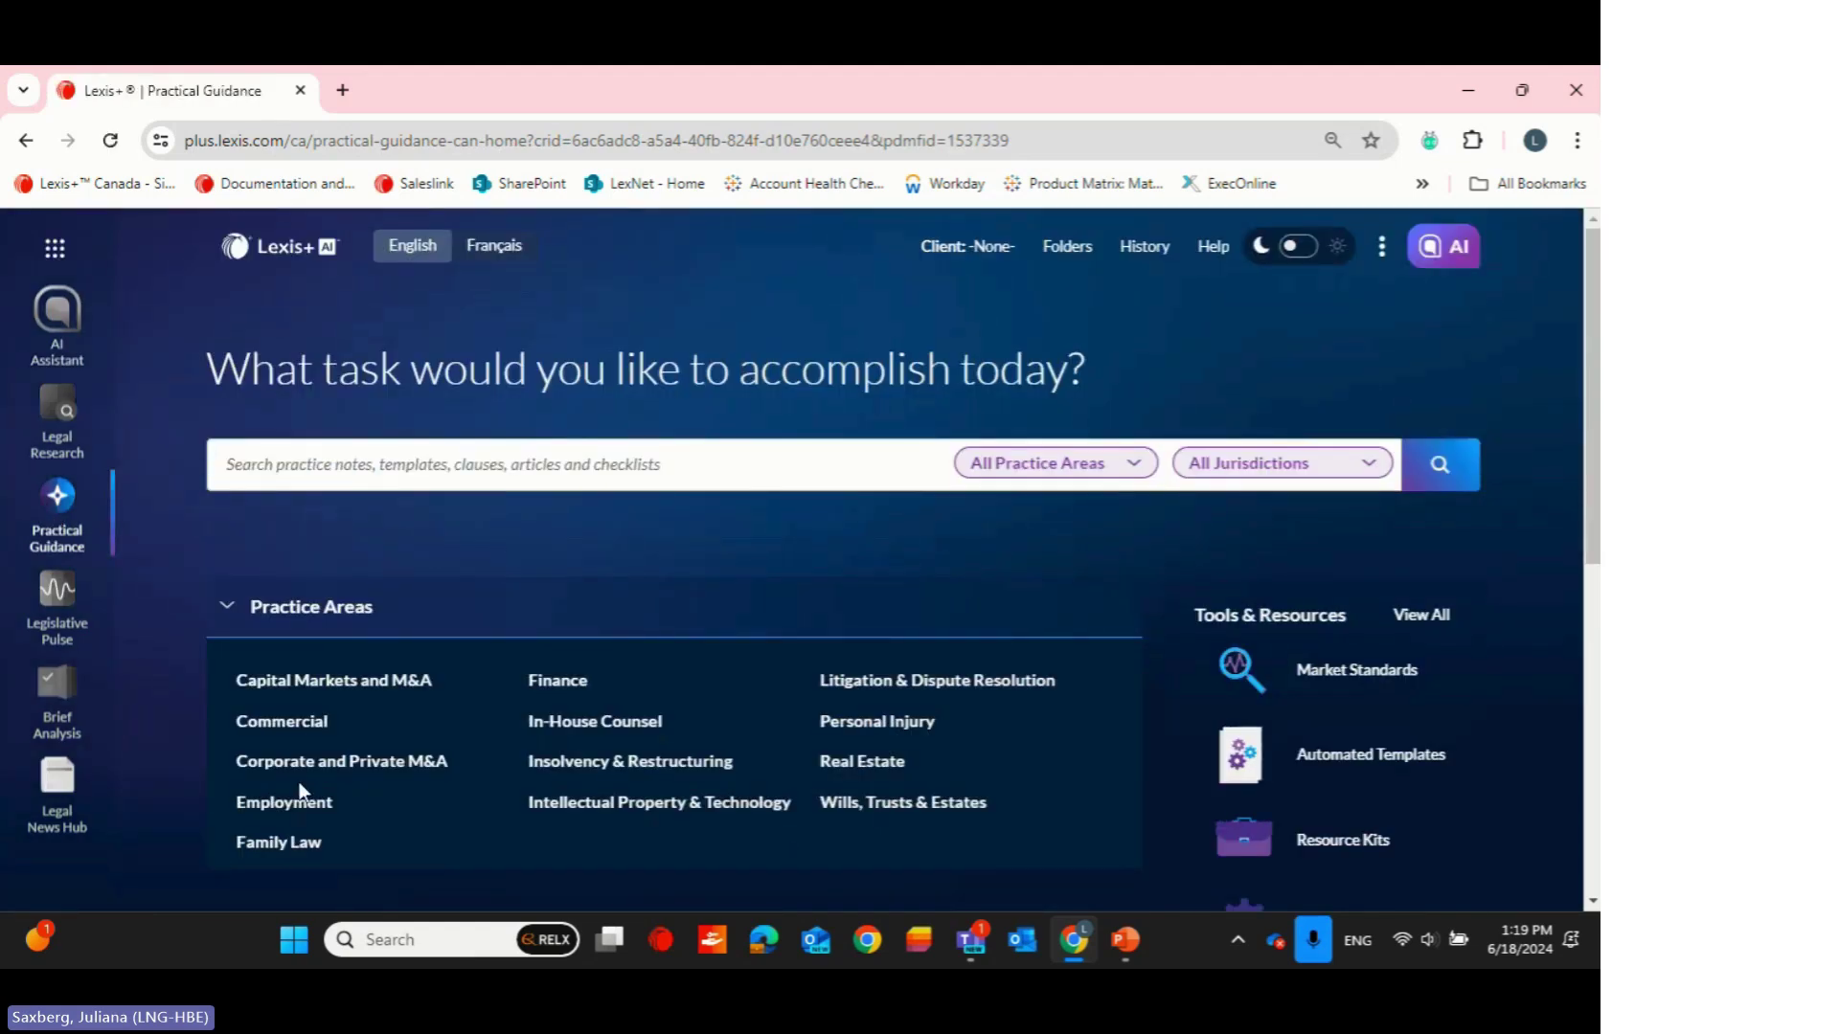
click(304, 787)
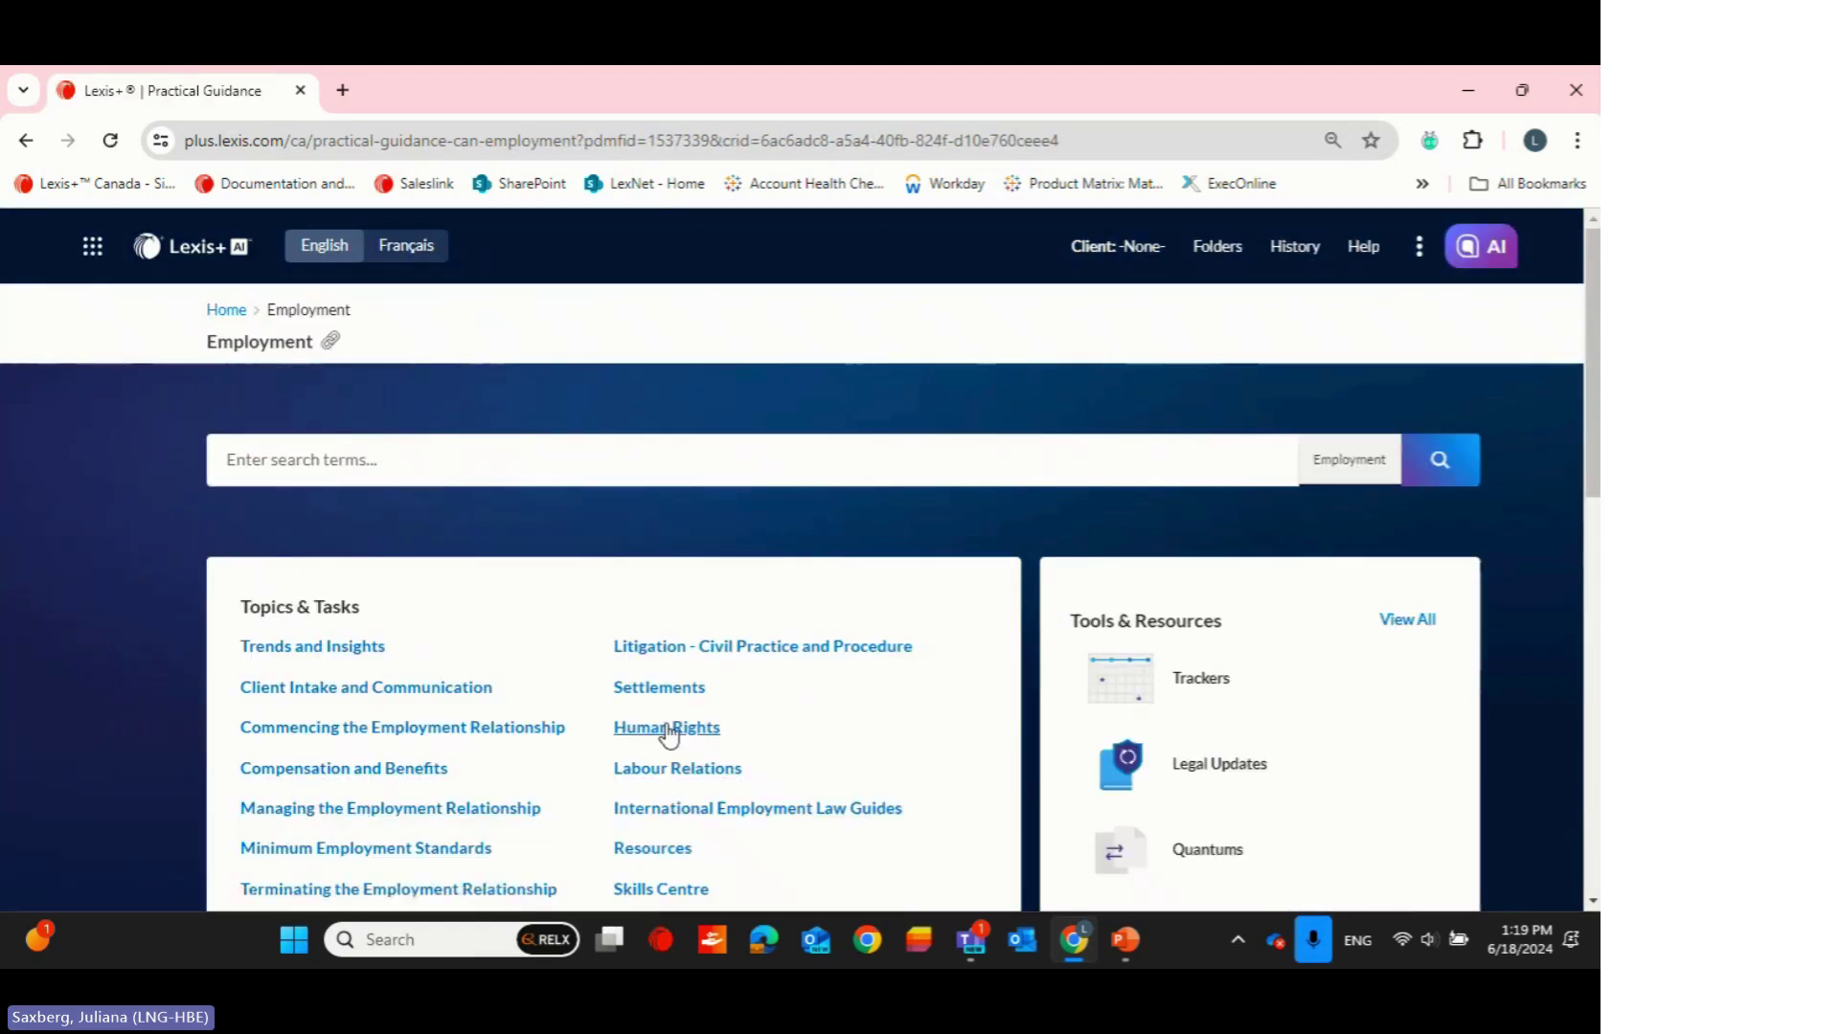
click(668, 732)
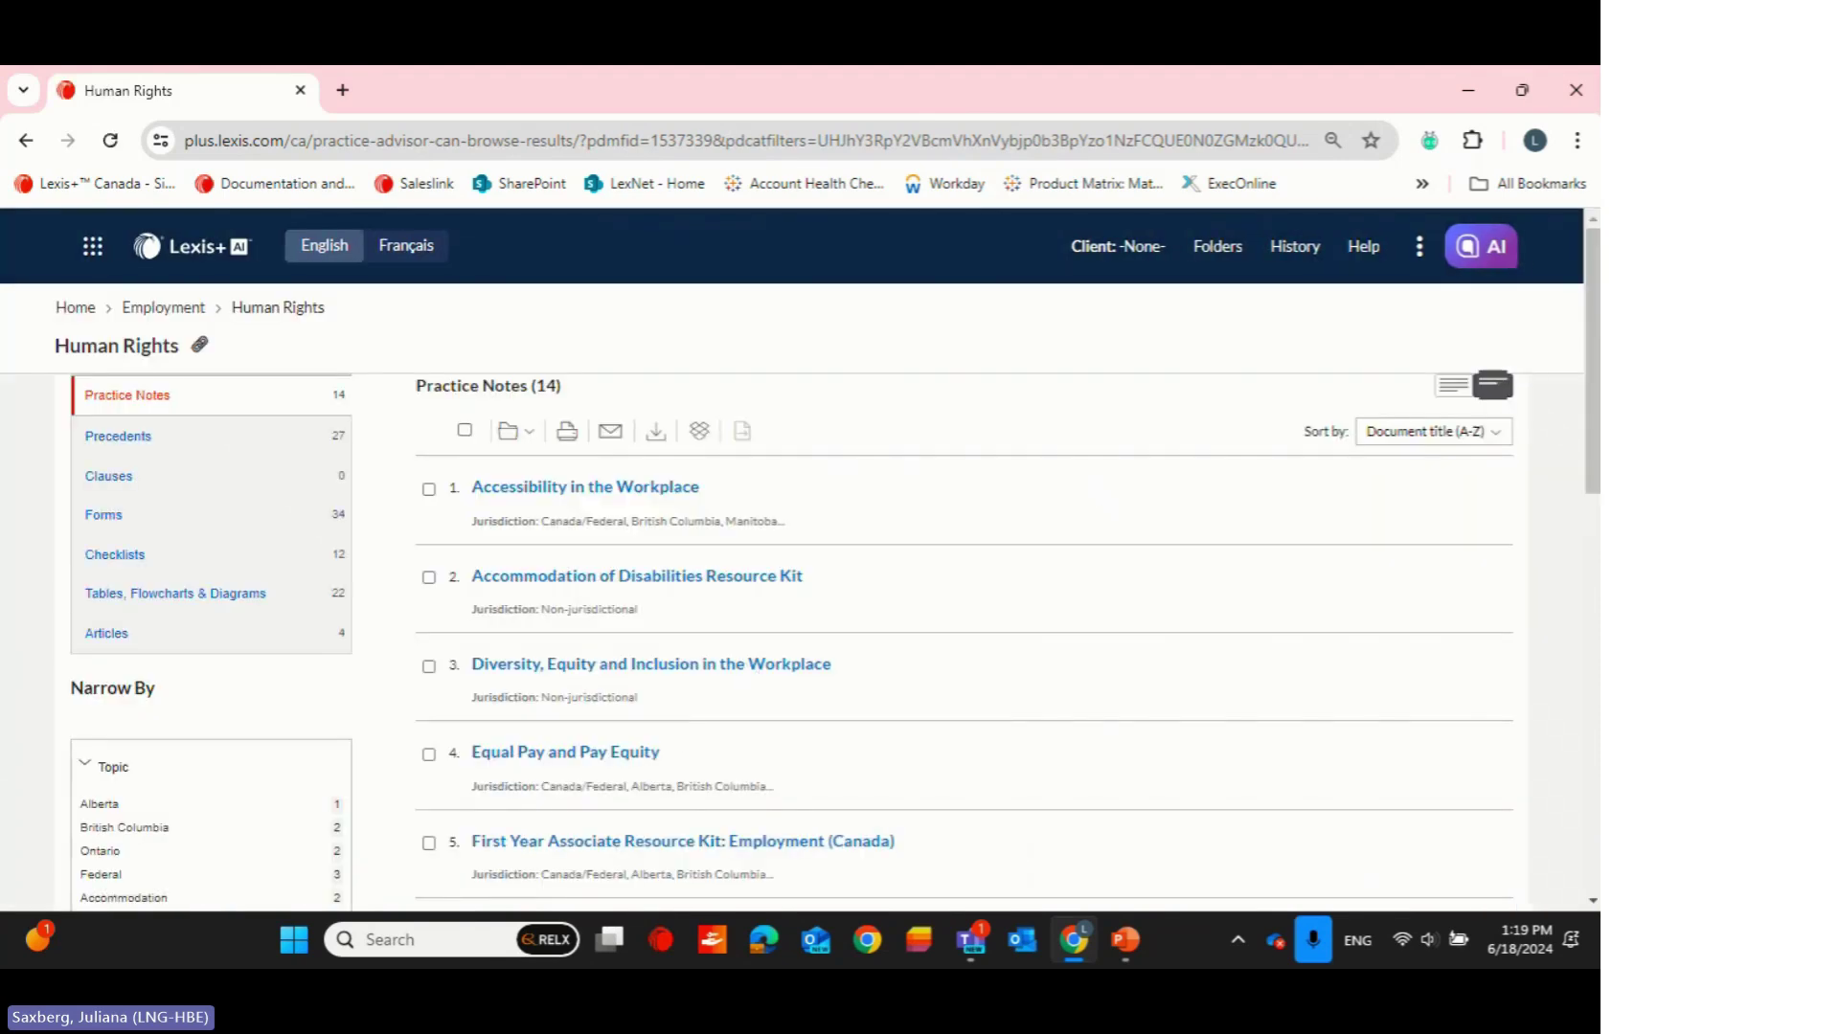
Find and open the practice note "Human Rights in the Workplace (ON)" and view its introduction
drag(1594, 384, 1595, 415)
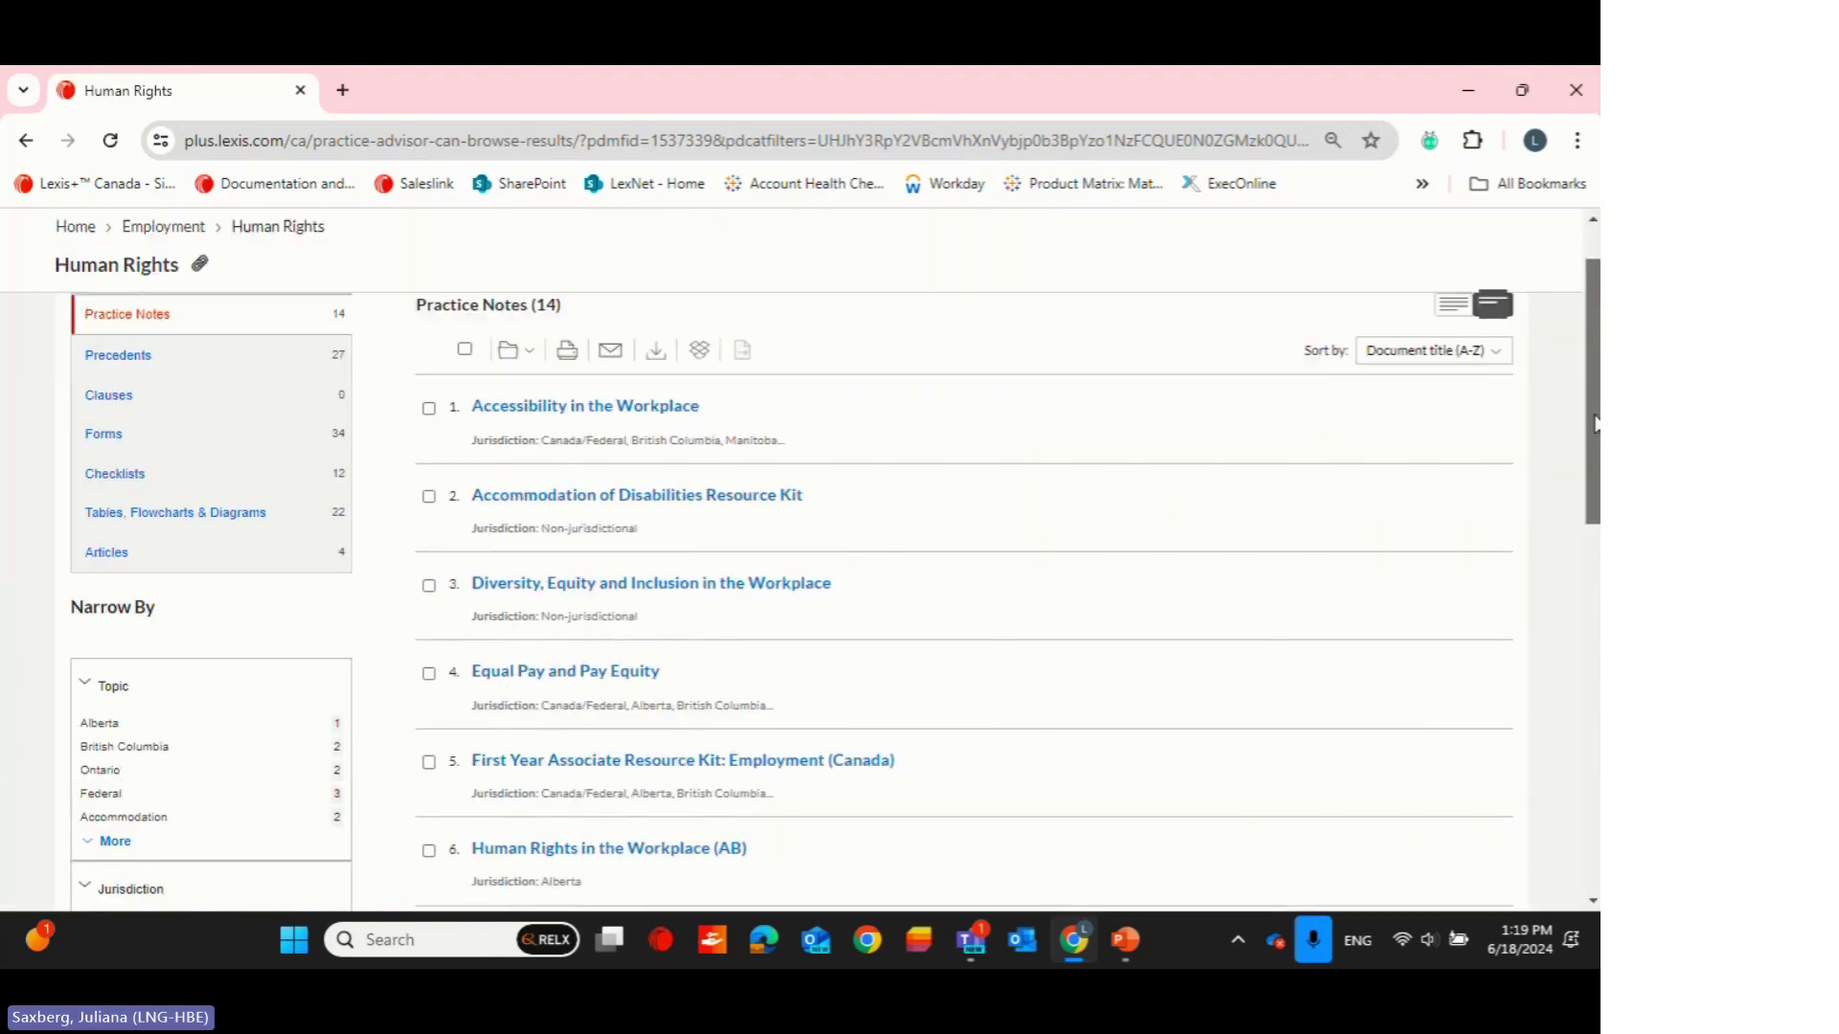
scroll(648, 601, down, 6)
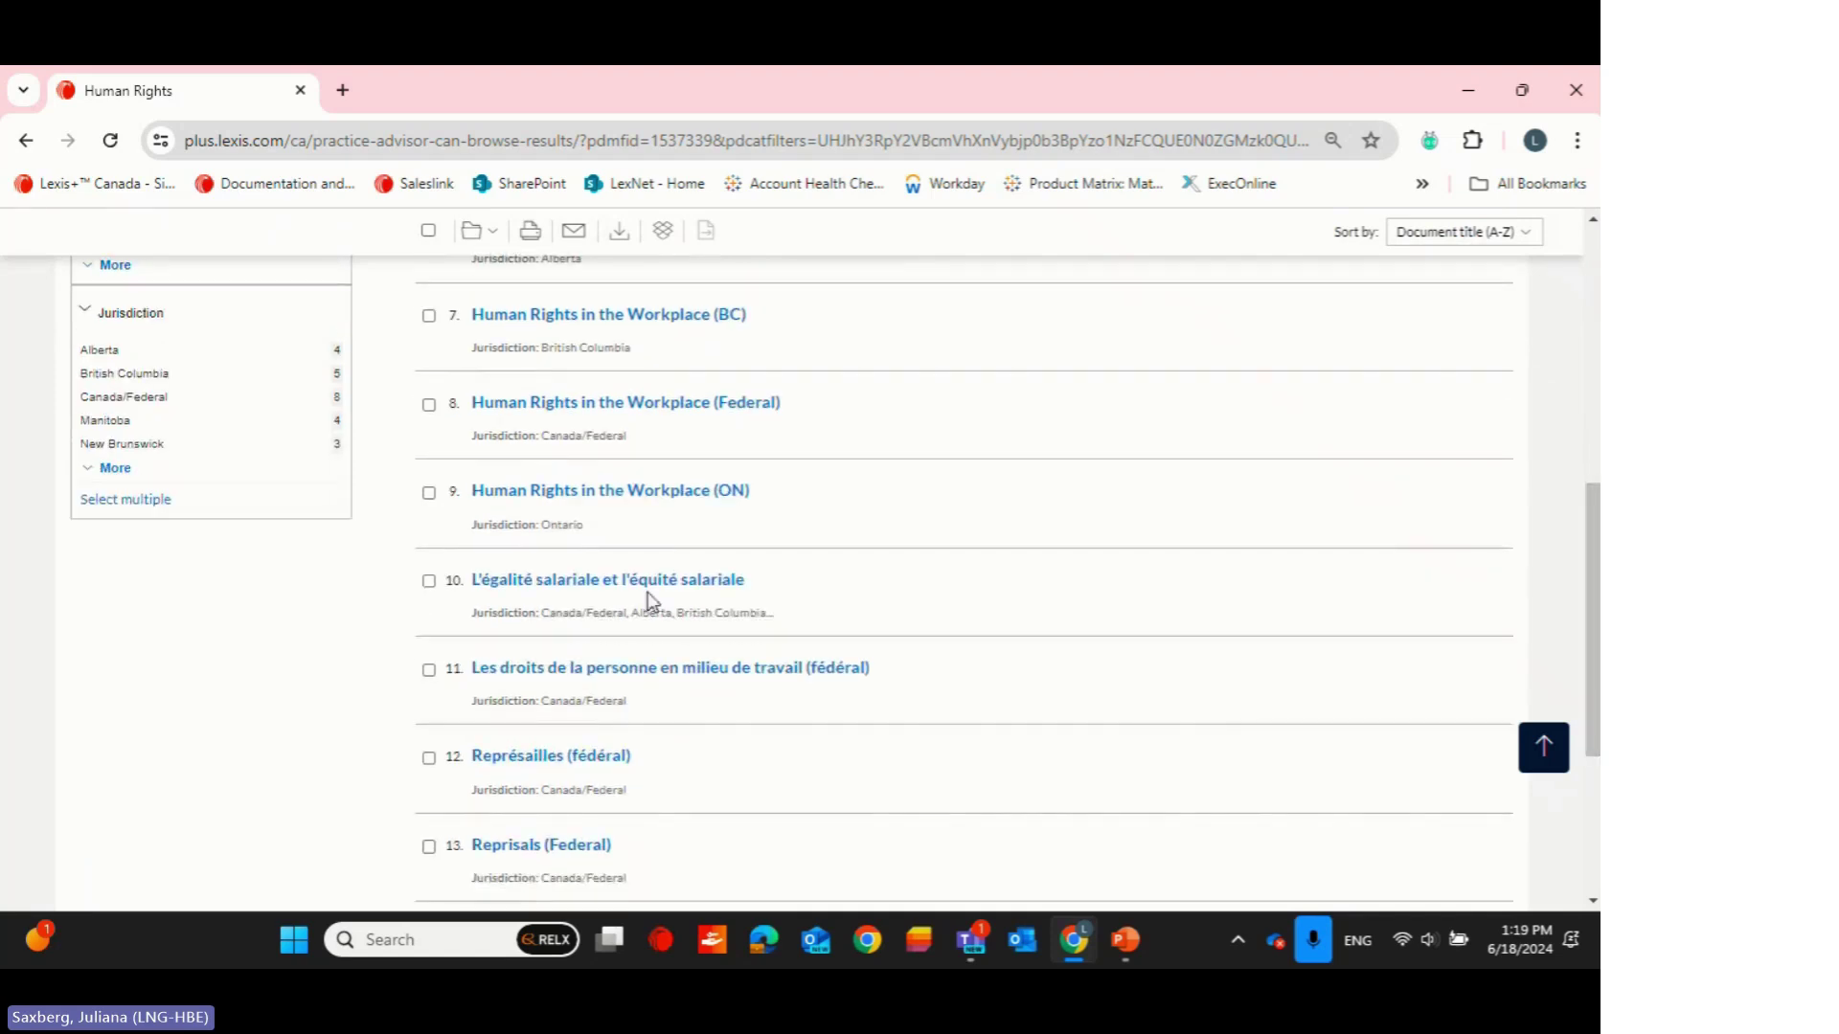
click(642, 491)
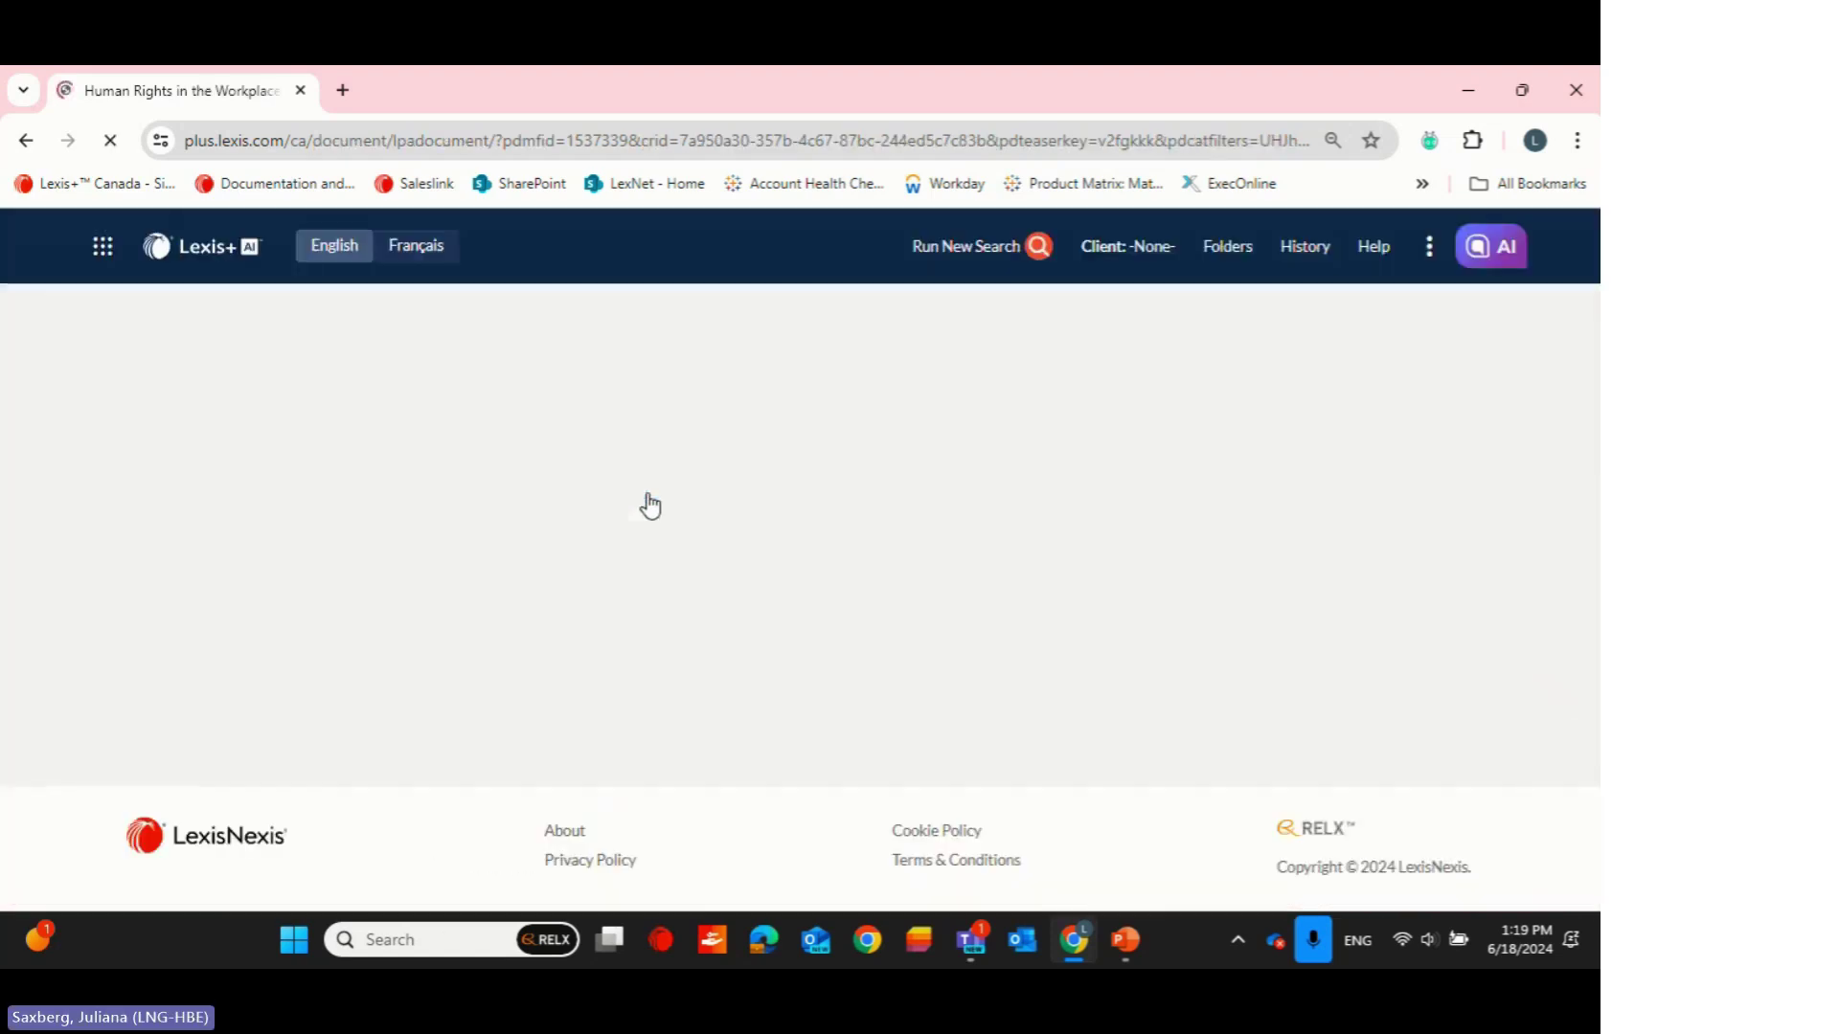
drag(1593, 261, 1594, 265)
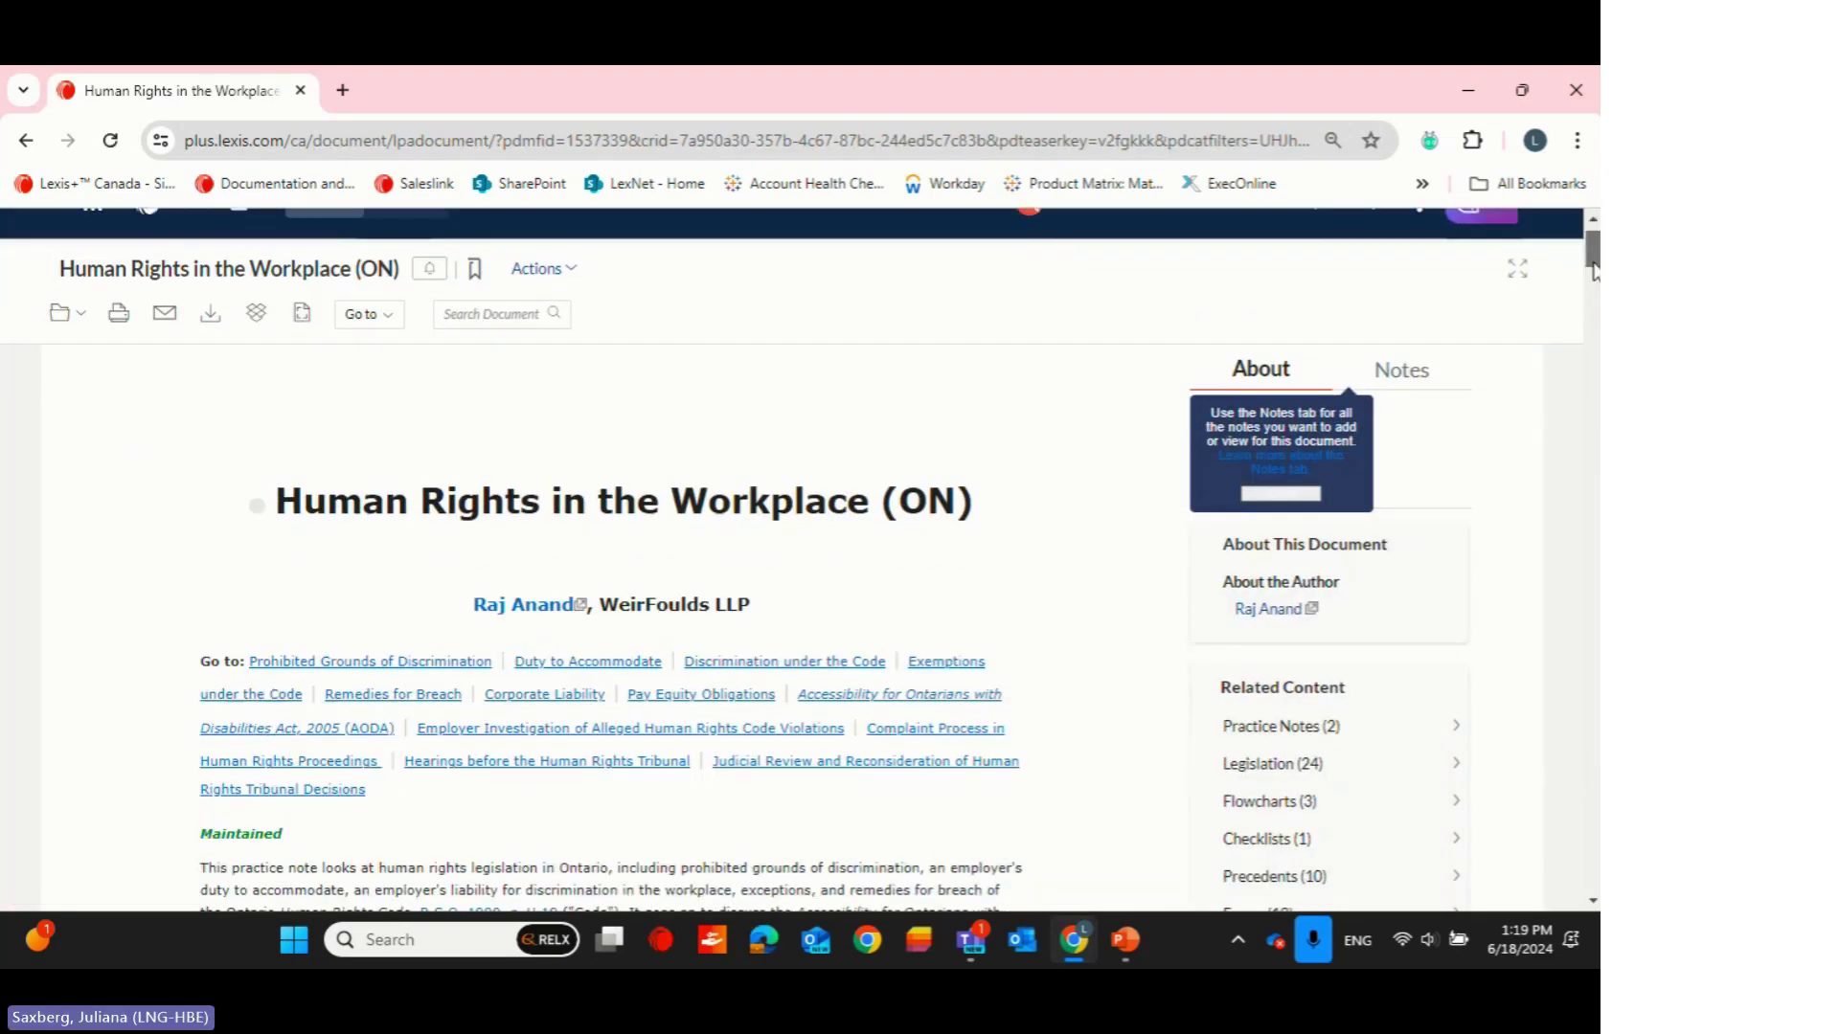
Open the related precedent "Schedule to an Application under Section 34 of the Human Rights Code (Human Rights Tribunal) (ON)" and skim its sample Schedule "A"
scroll(1594, 270, down, 3)
click(1310, 624)
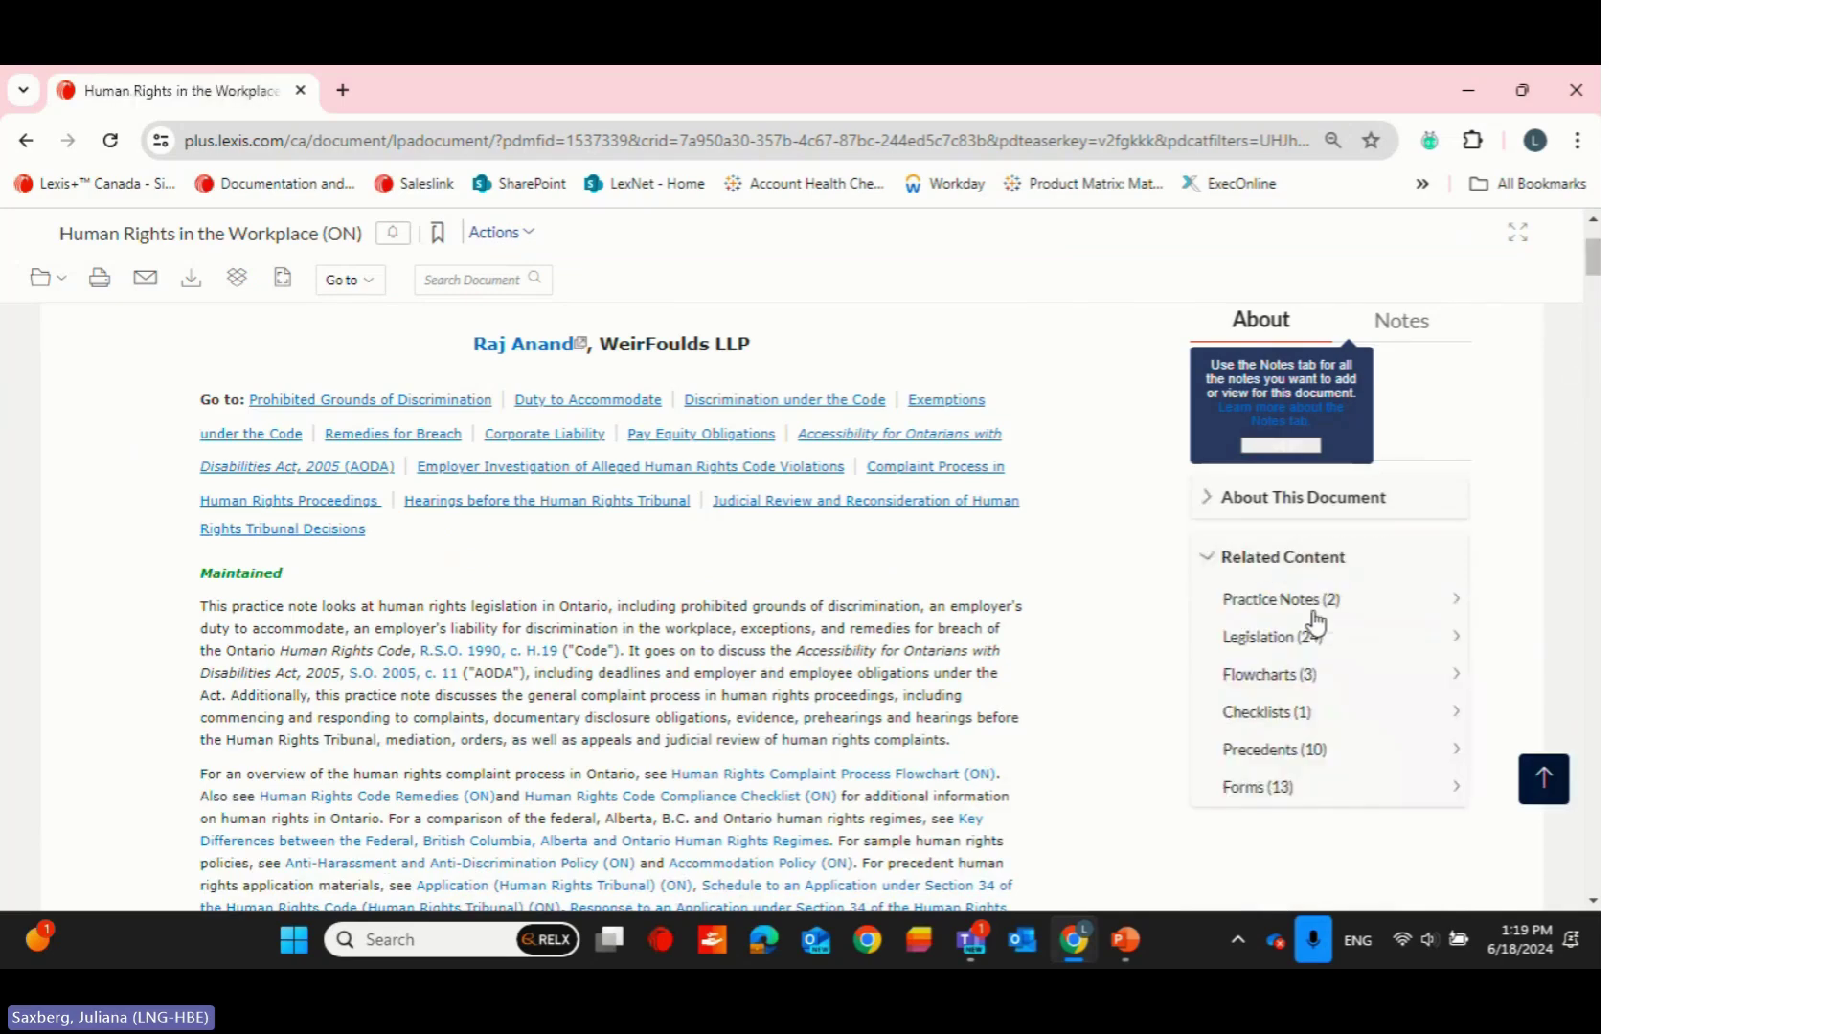
click(1292, 759)
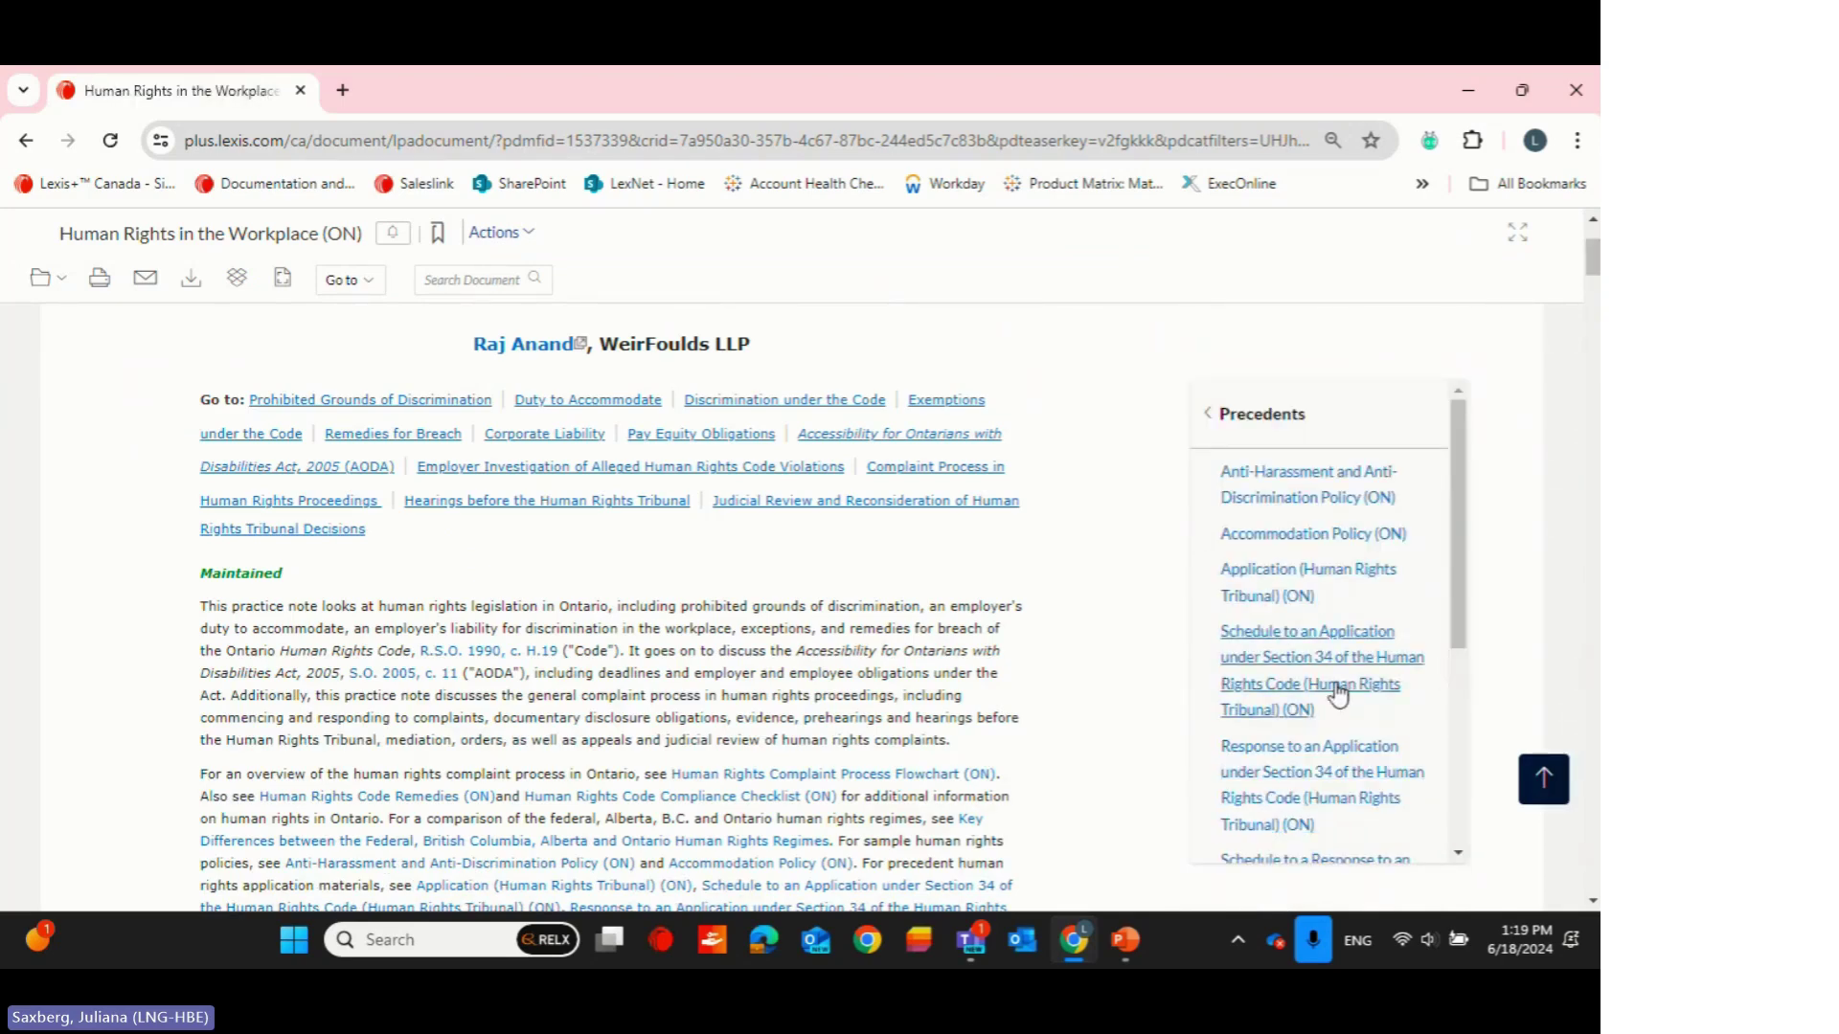
click(1279, 678)
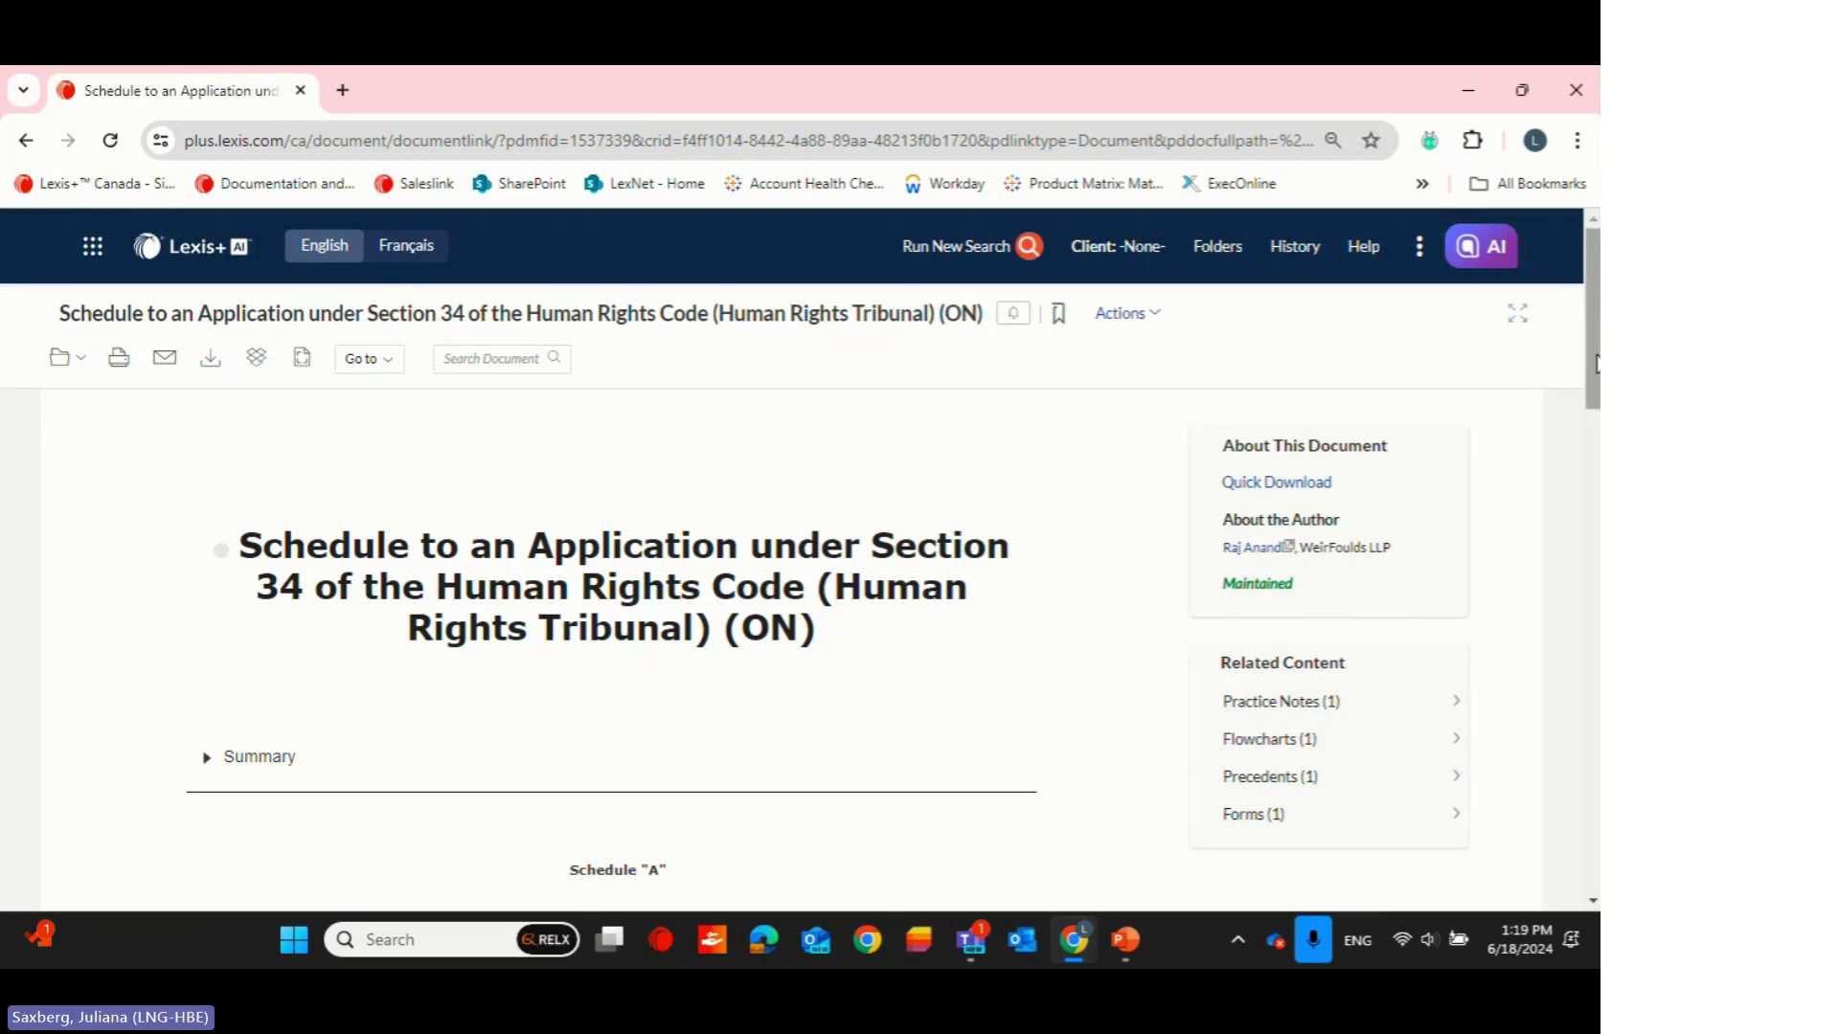
scroll(1595, 387, down, 1)
scroll(1595, 387, down, 5)
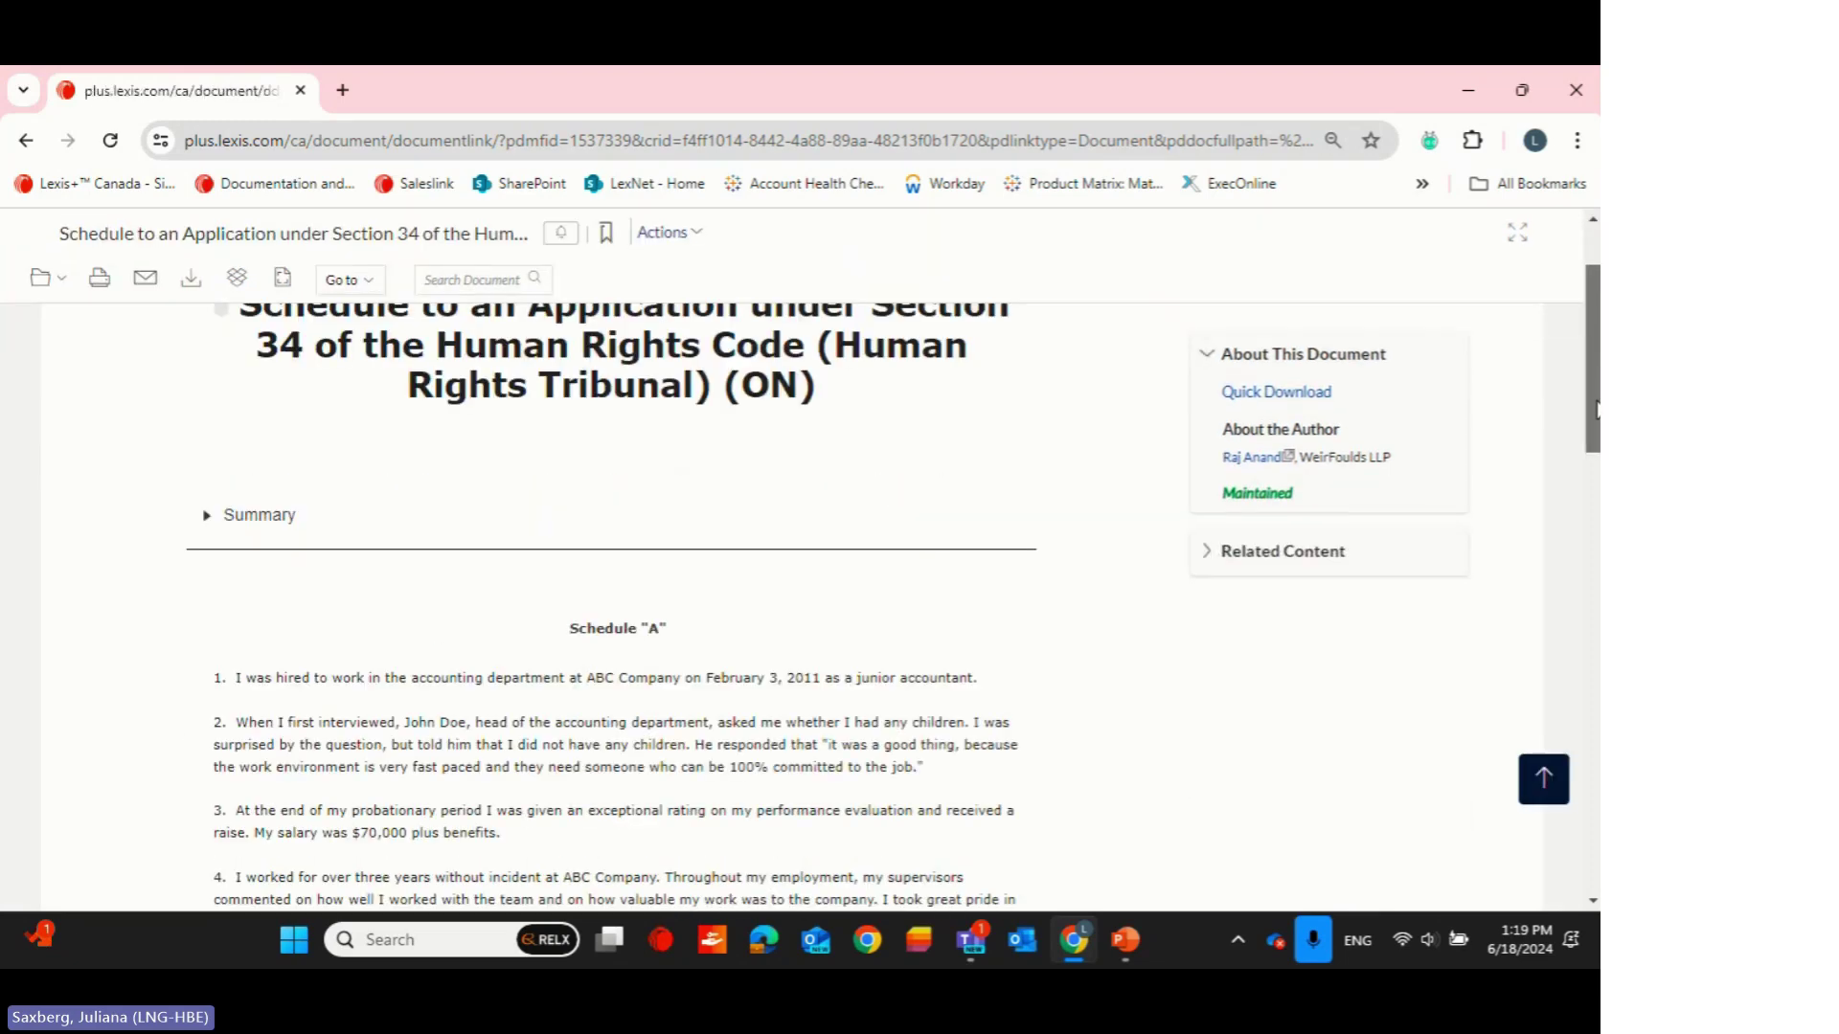
scroll(1595, 387, down, 15)
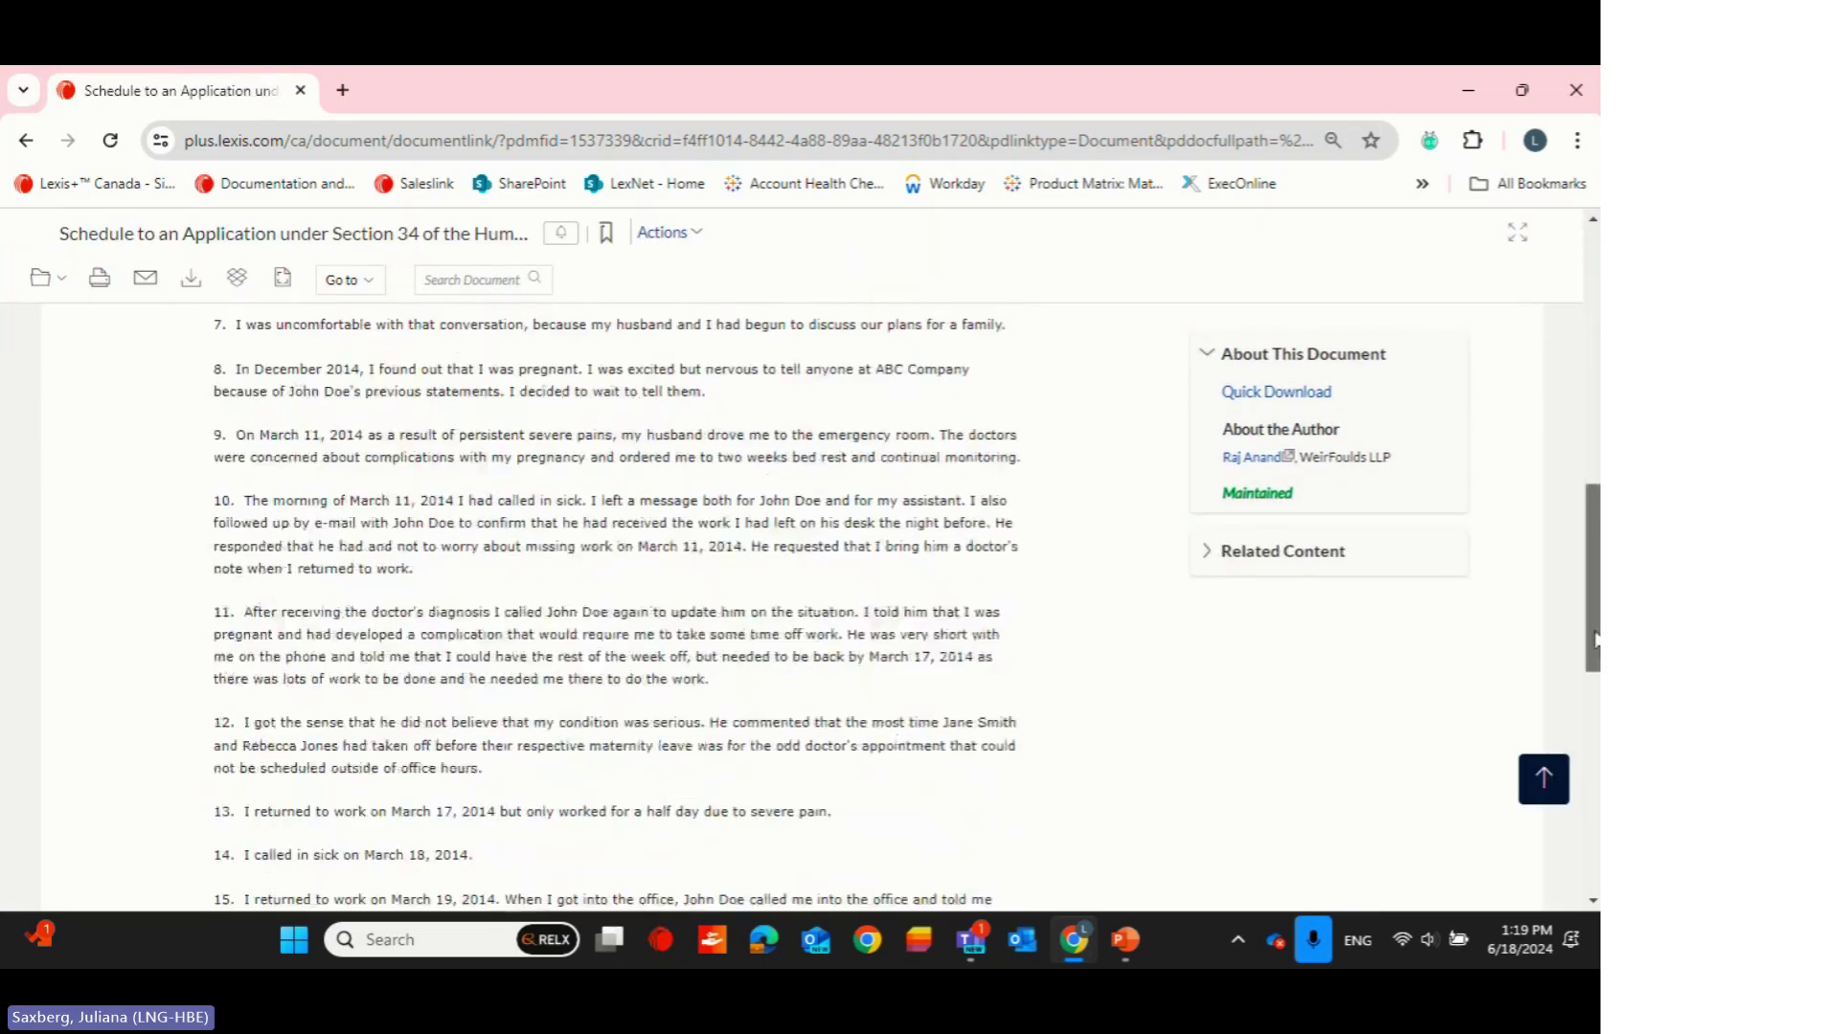
scroll(1595, 387, up, 11)
scroll(1596, 387, up, 10)
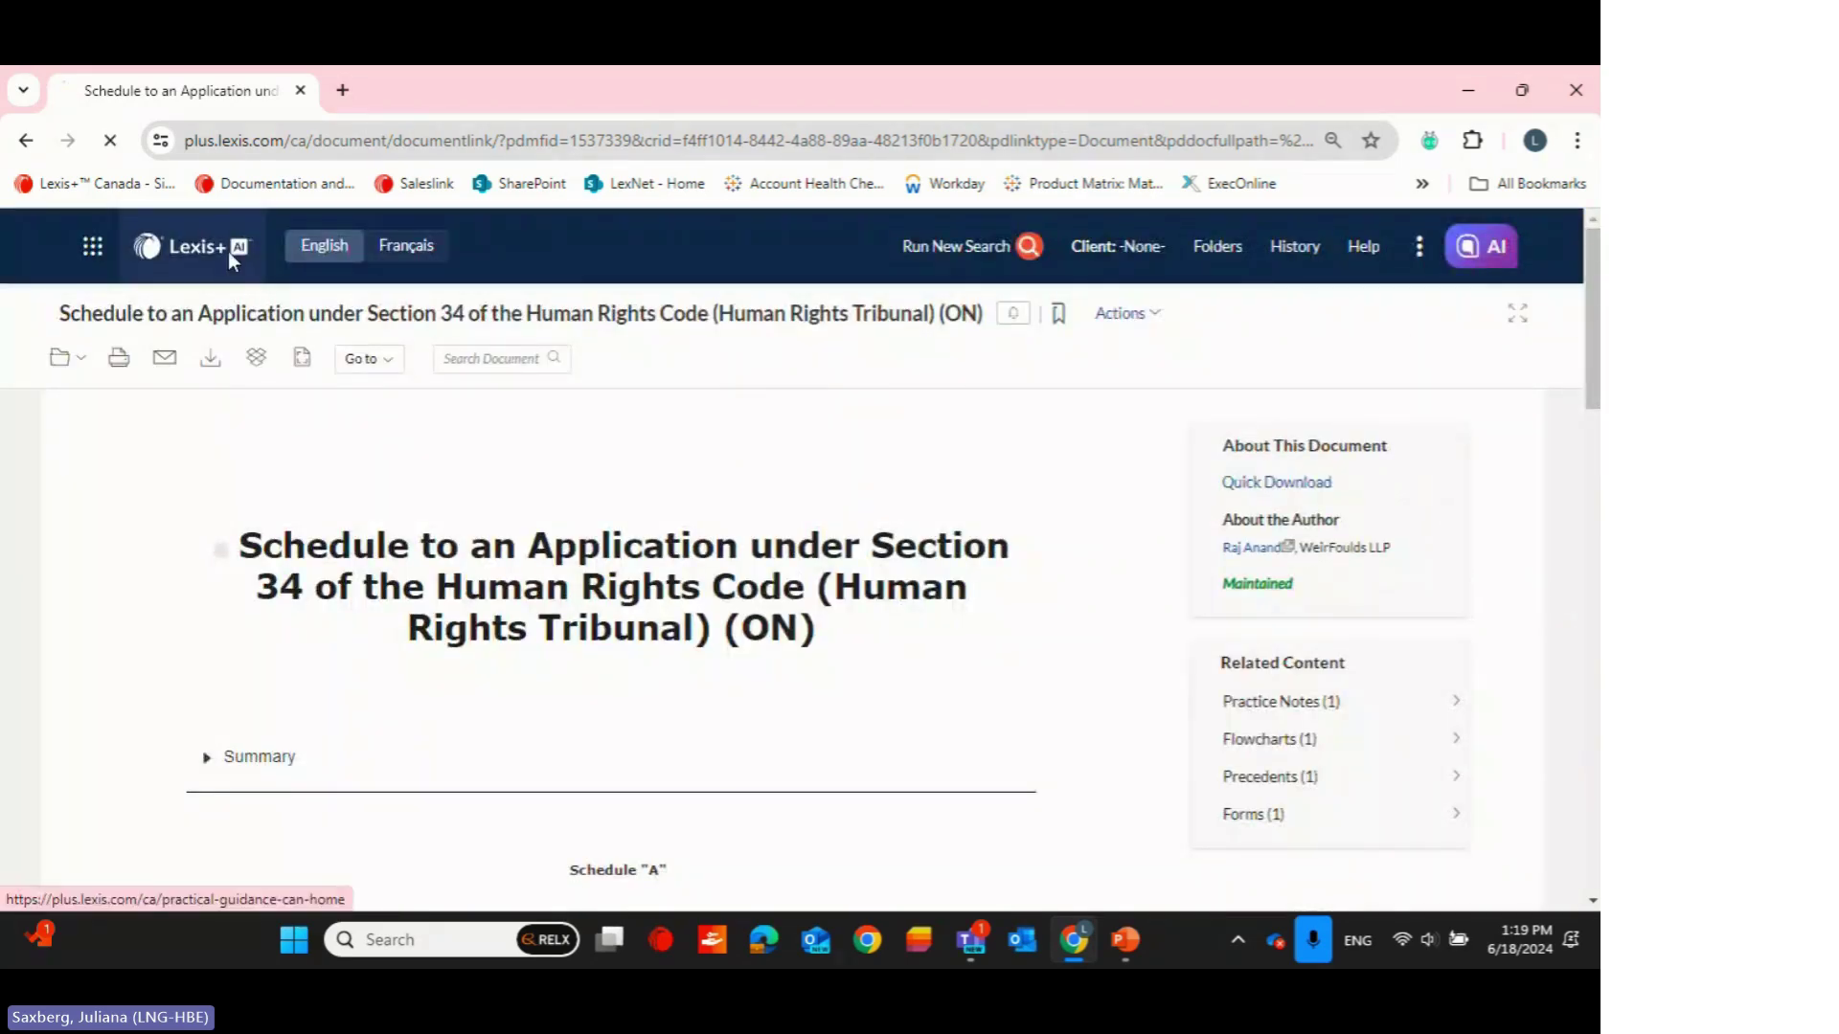
Return to the AI Assistant's human rights complaint draft and review it from the application particulars through the remedy requested
click(228, 251)
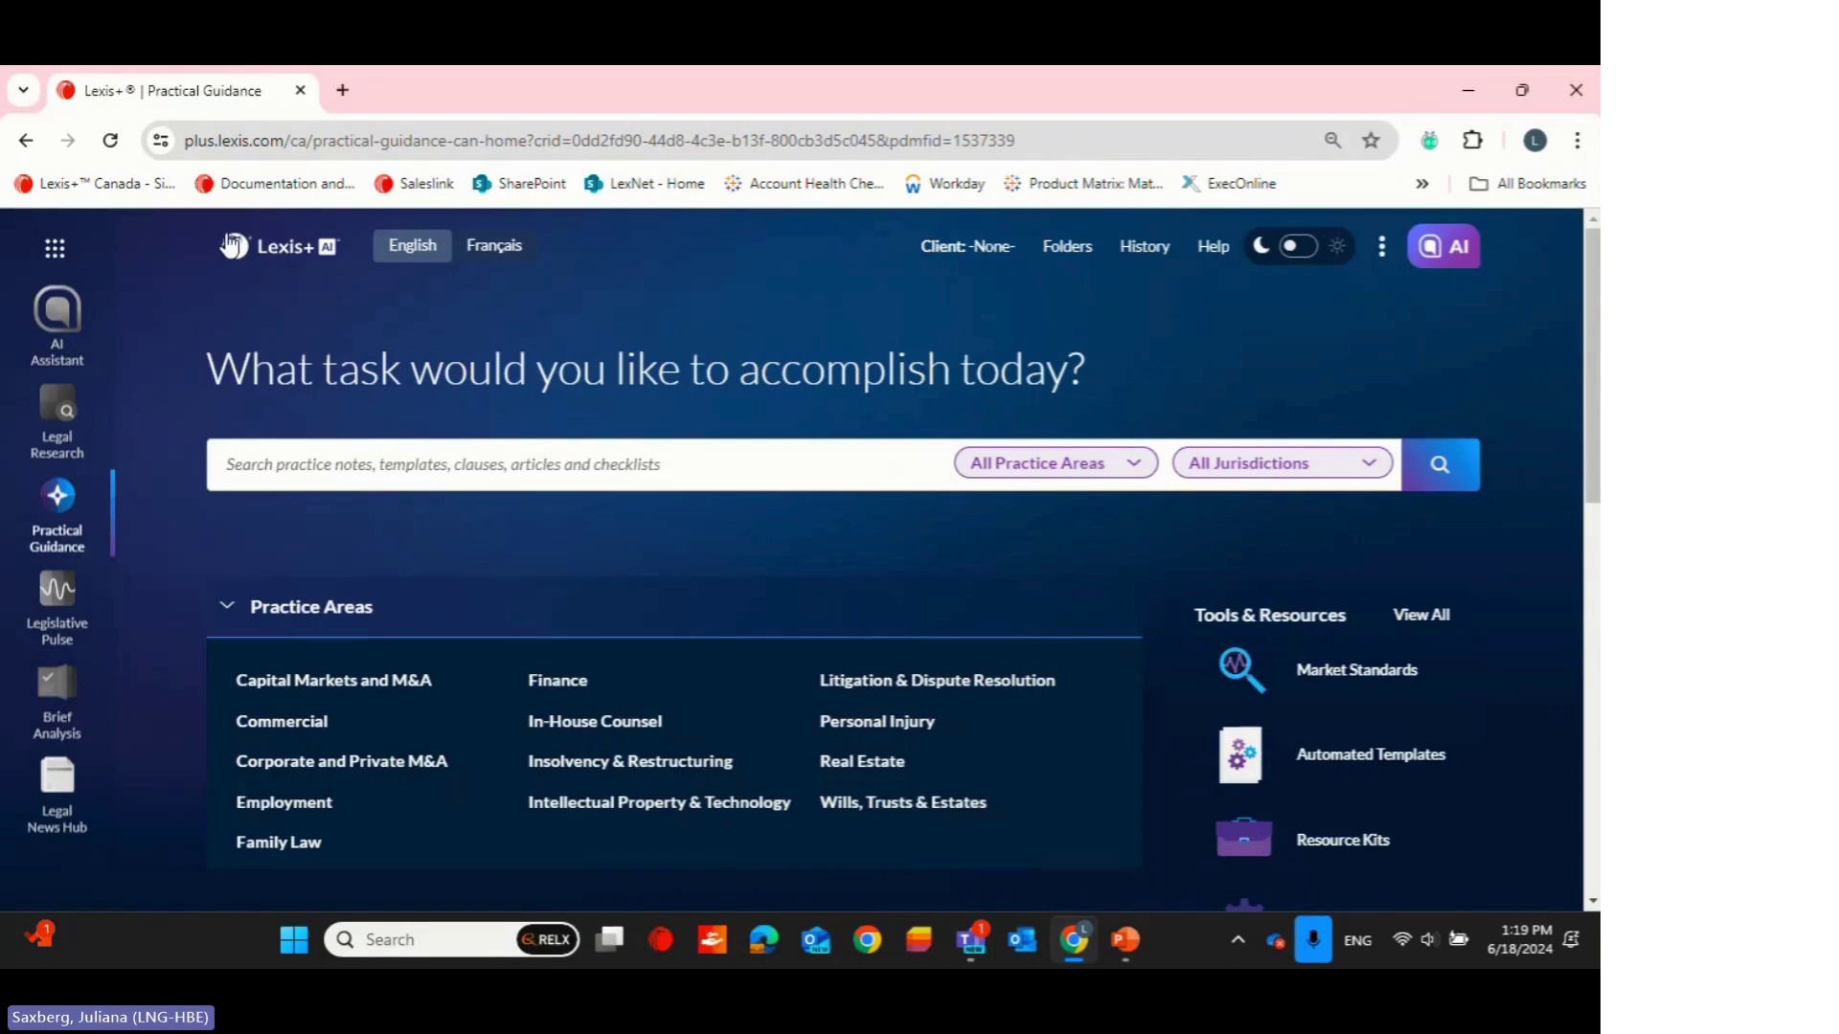
click(60, 326)
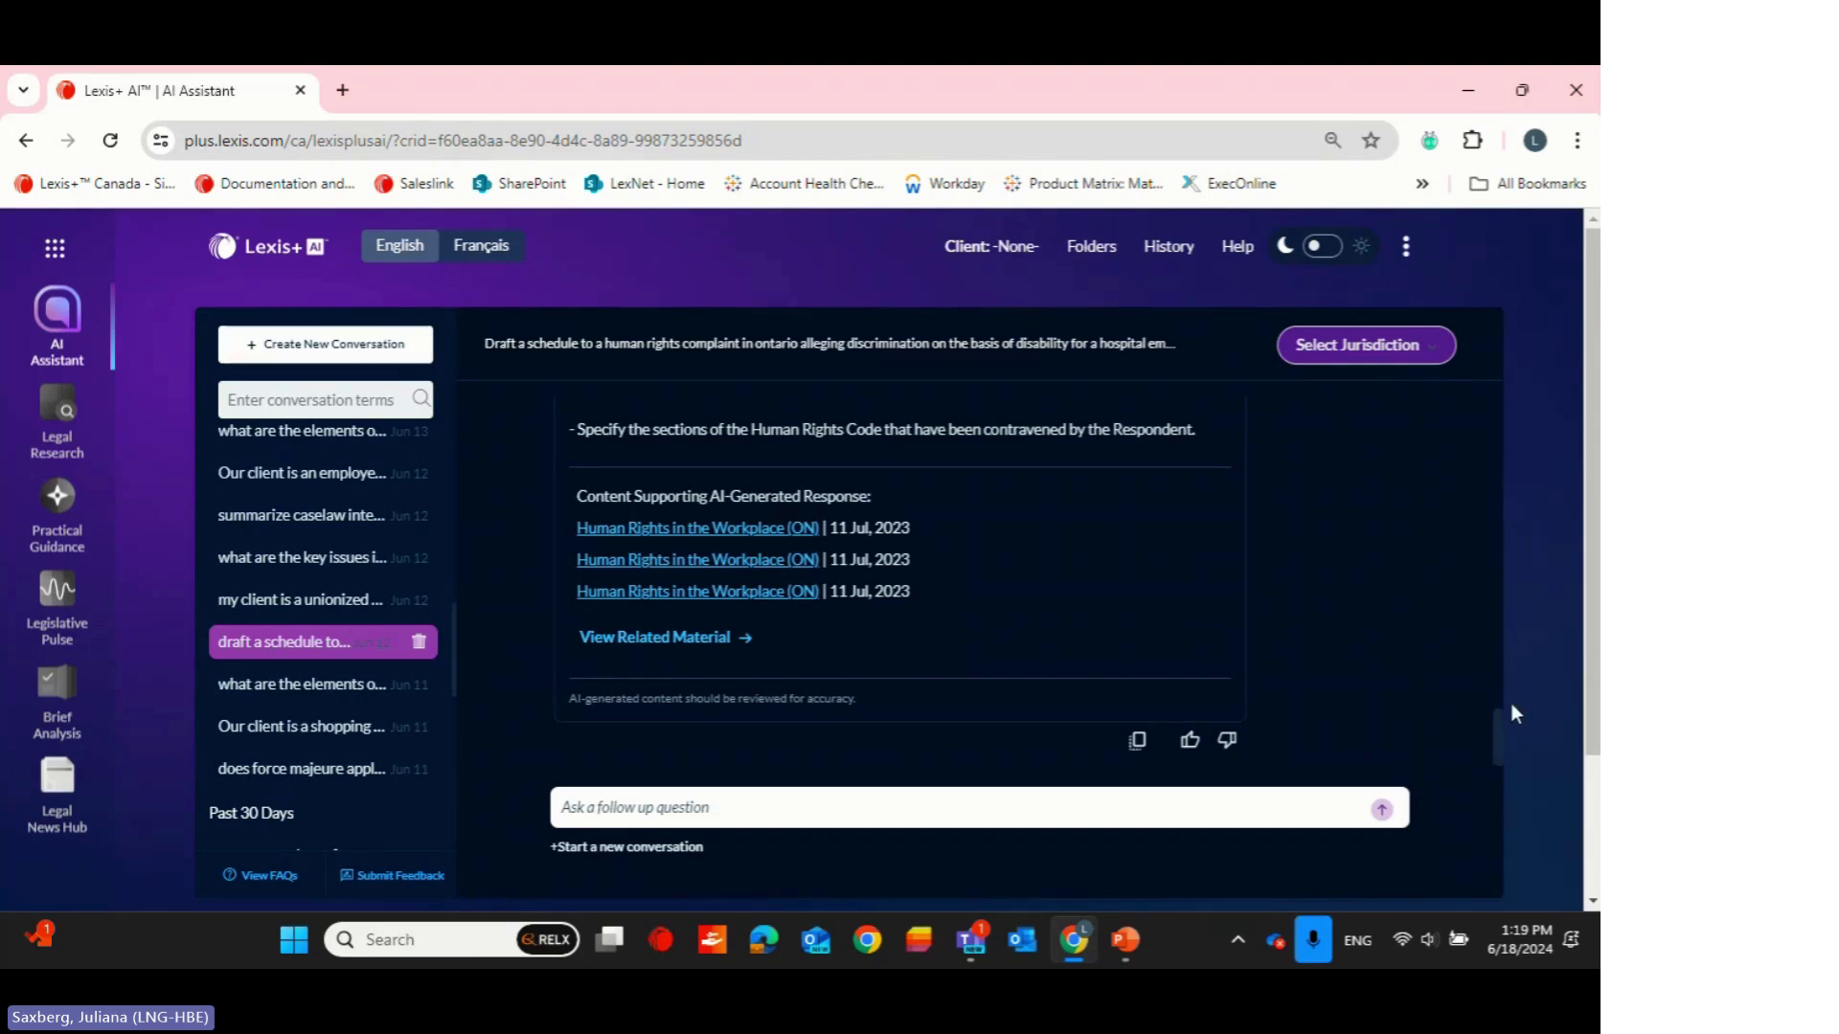
drag(1503, 726, 1485, 446)
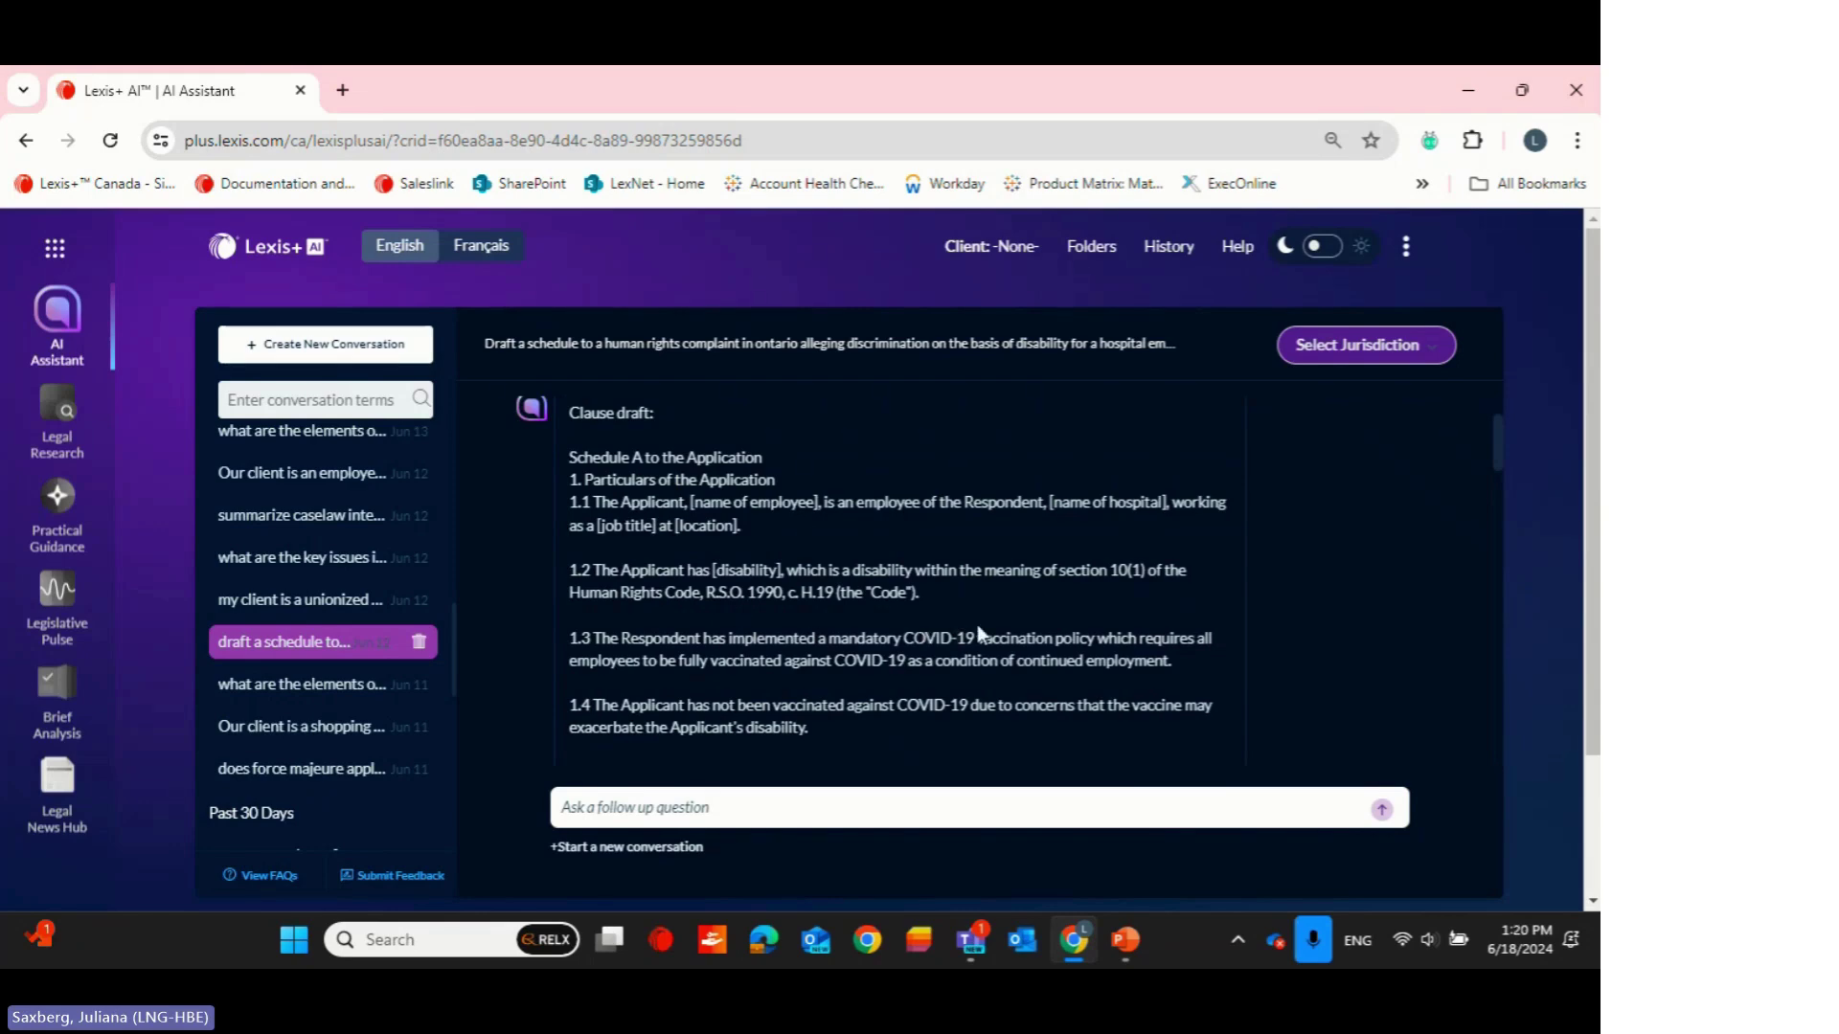
scroll(979, 631, down, 1)
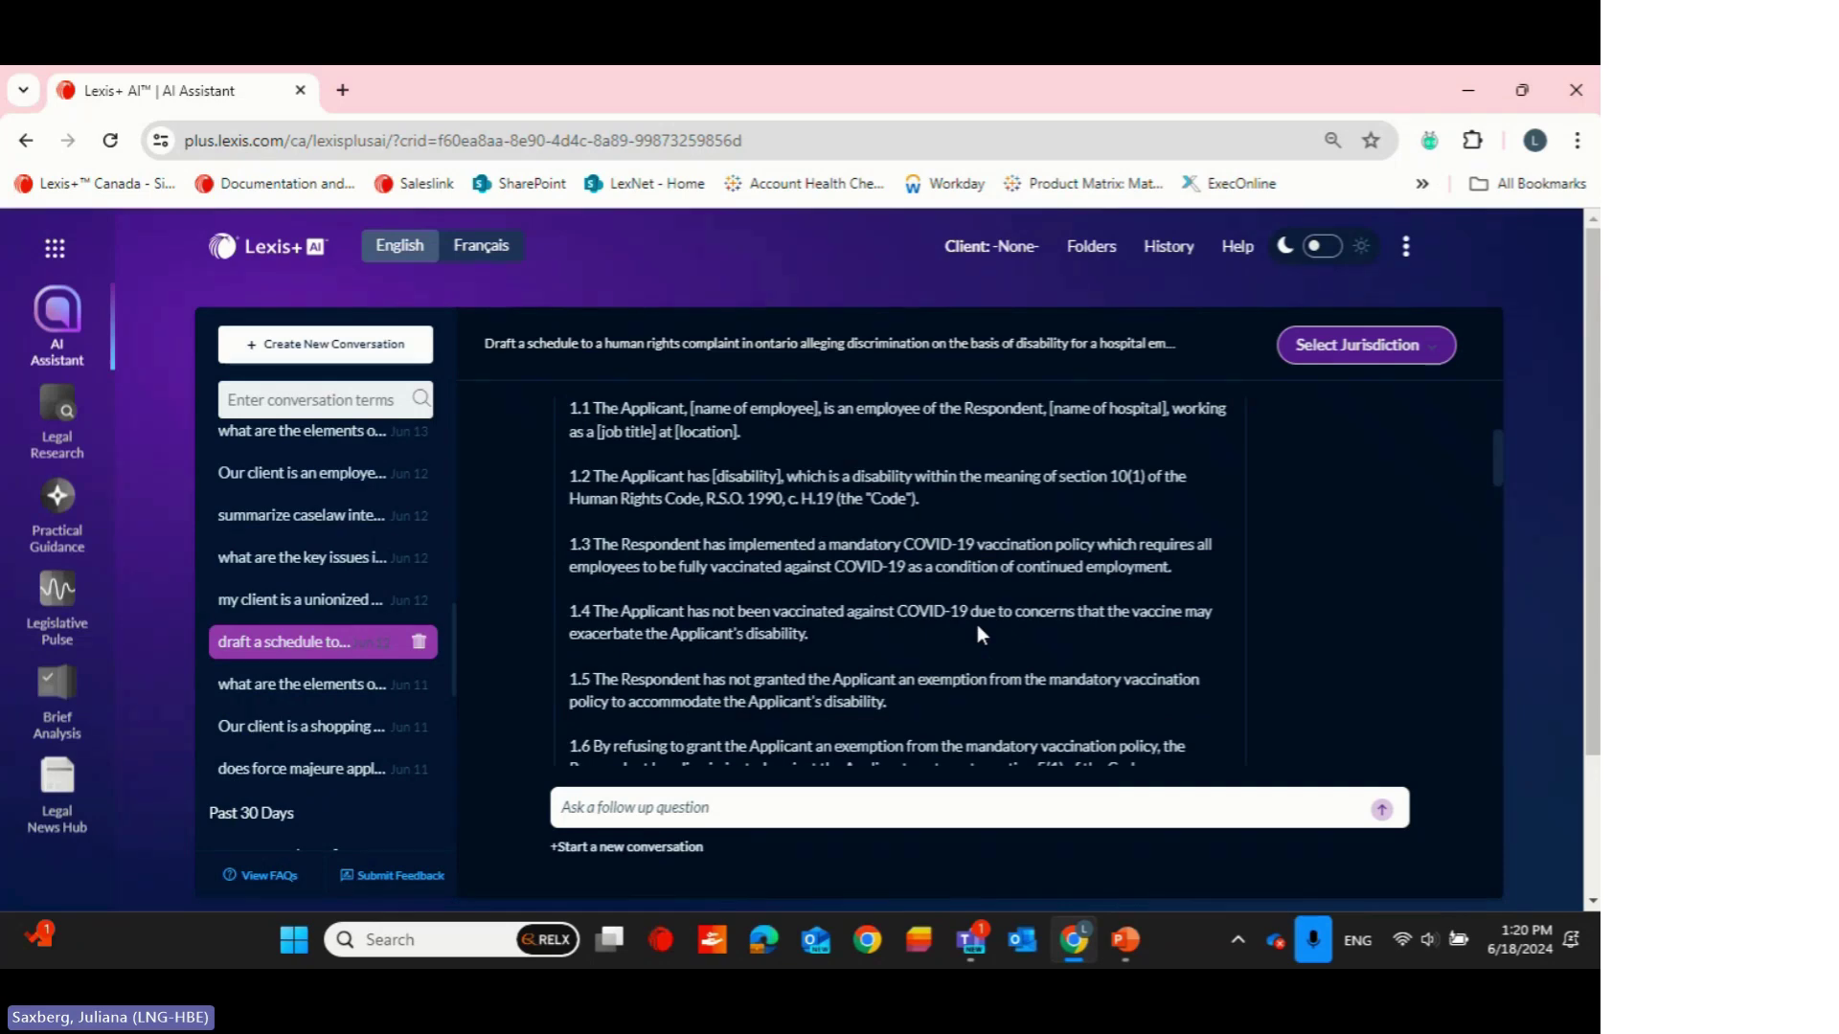
scroll(978, 632, down, 1)
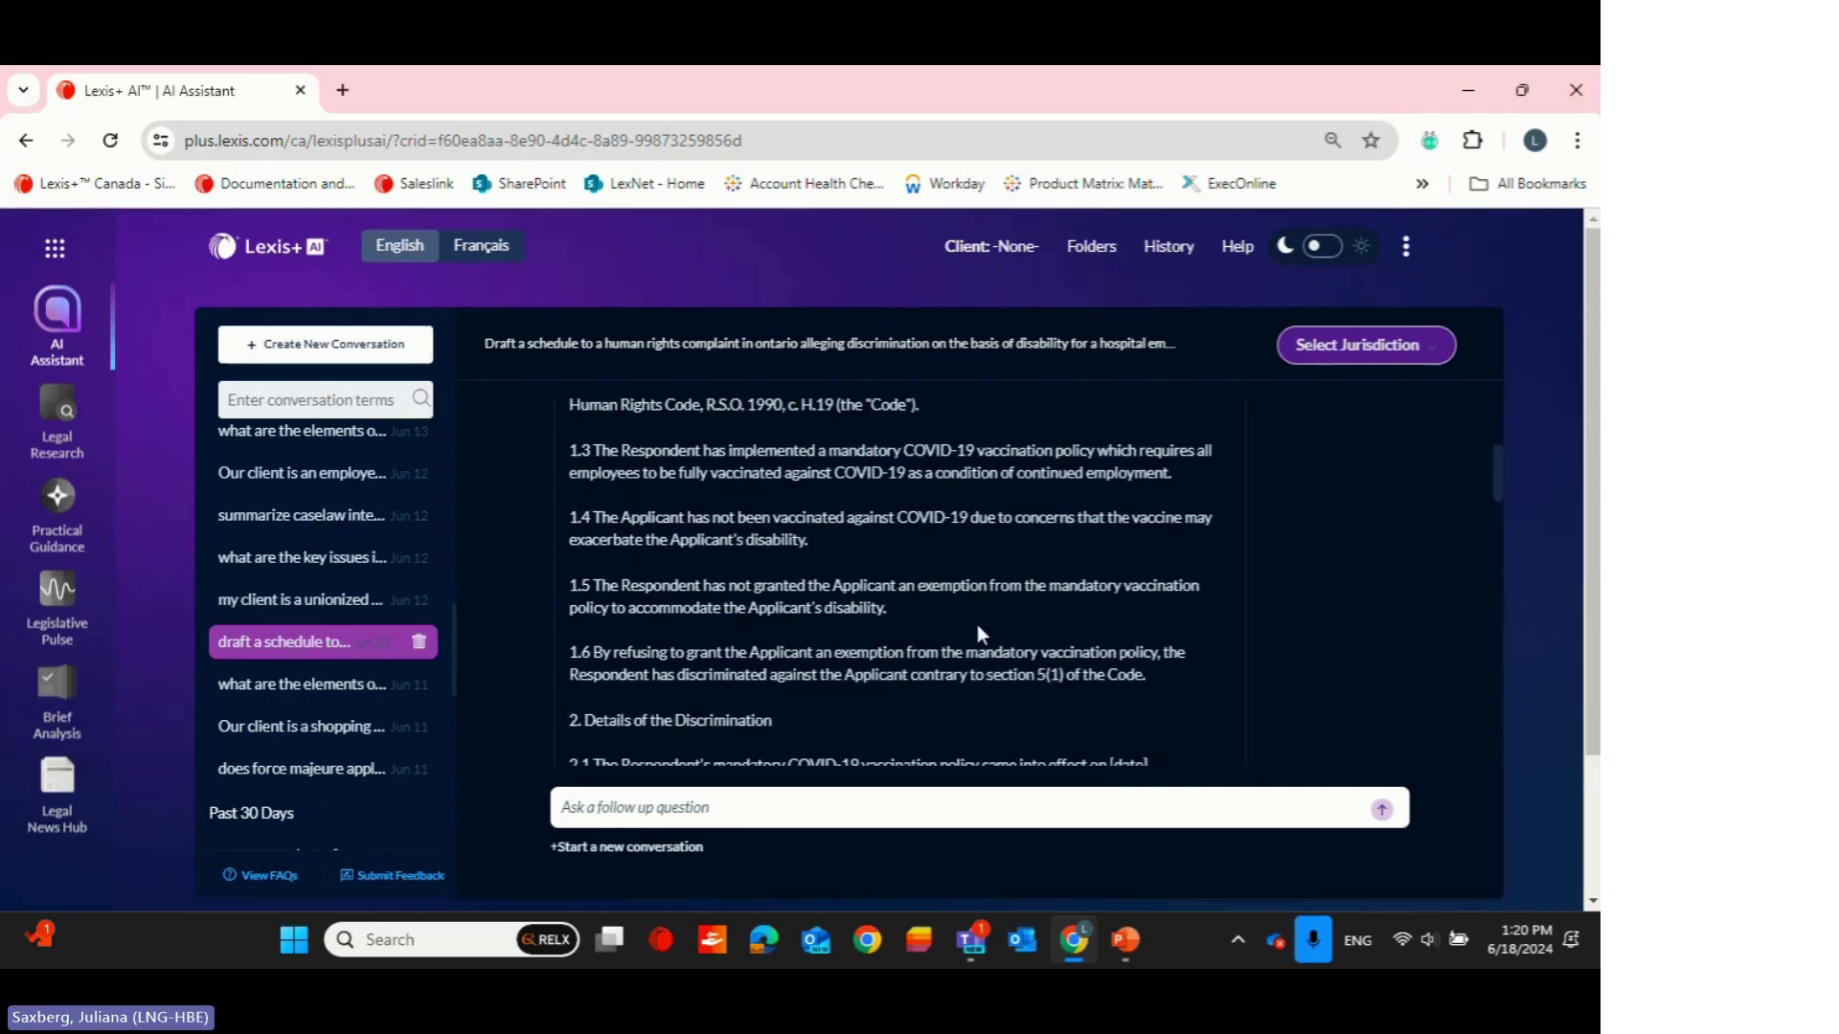
scroll(977, 625, down, 1)
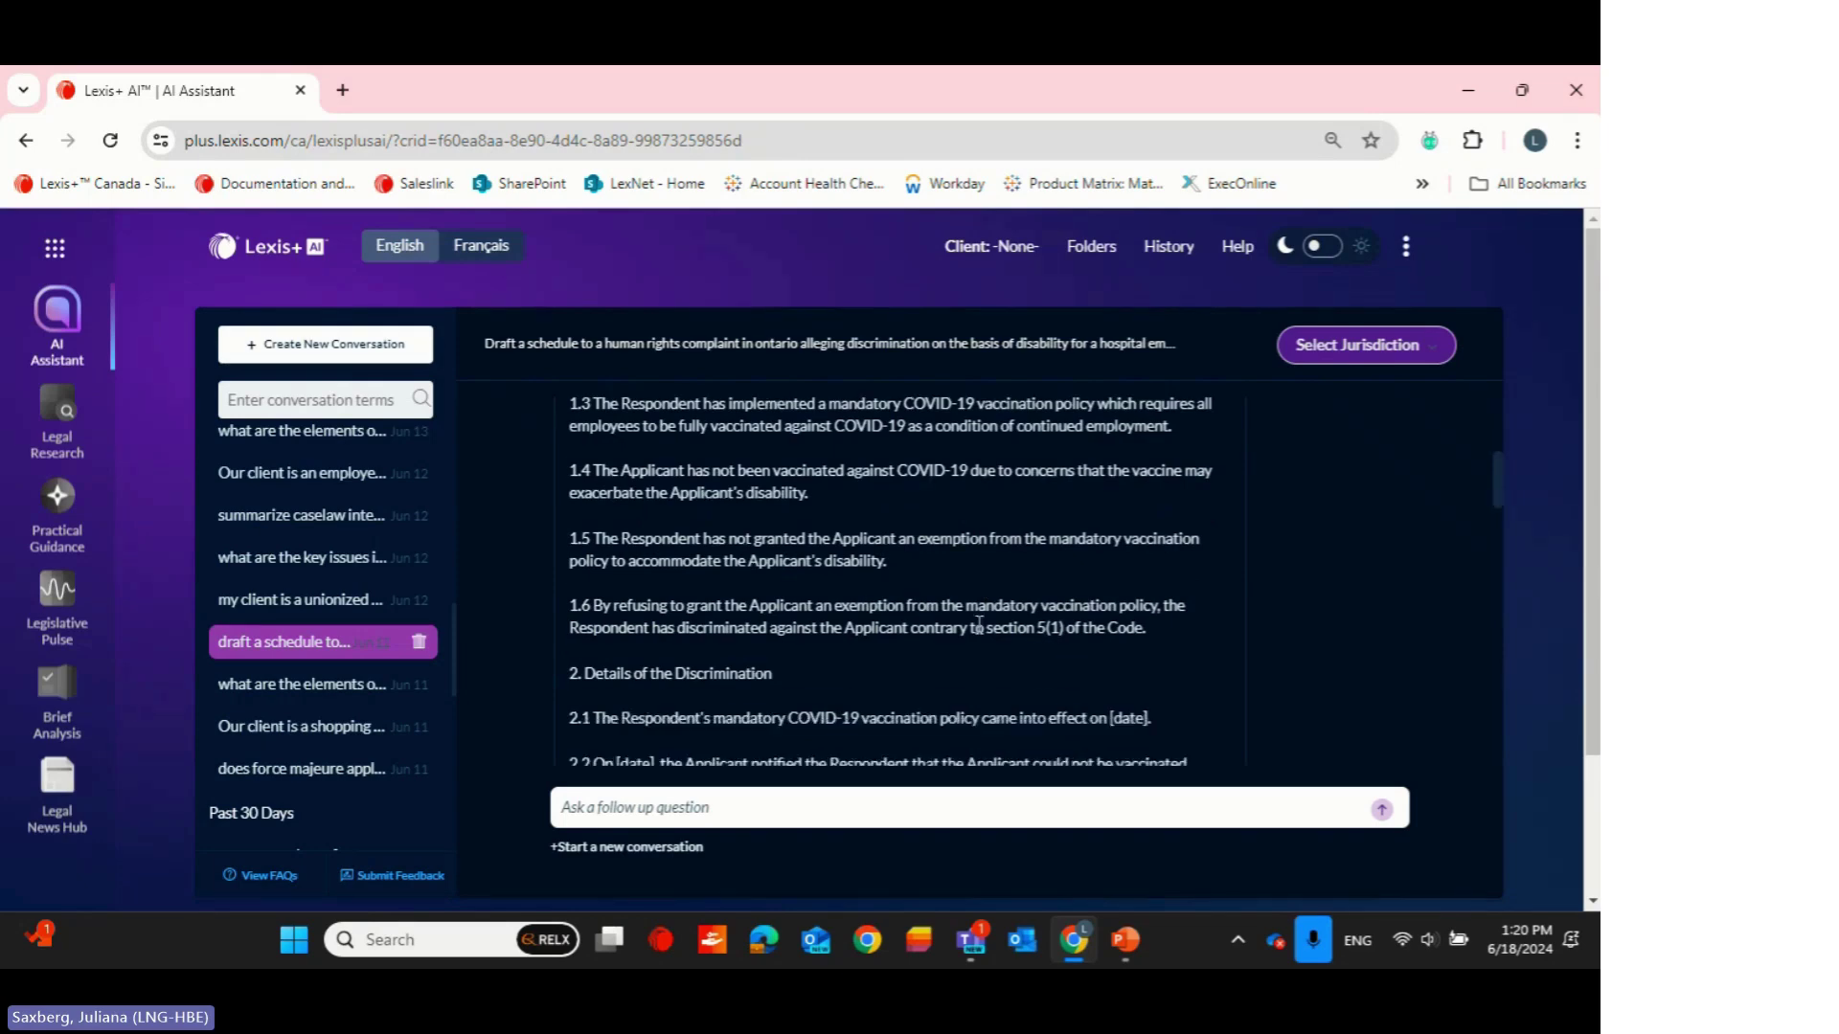
scroll(979, 625, down, 5)
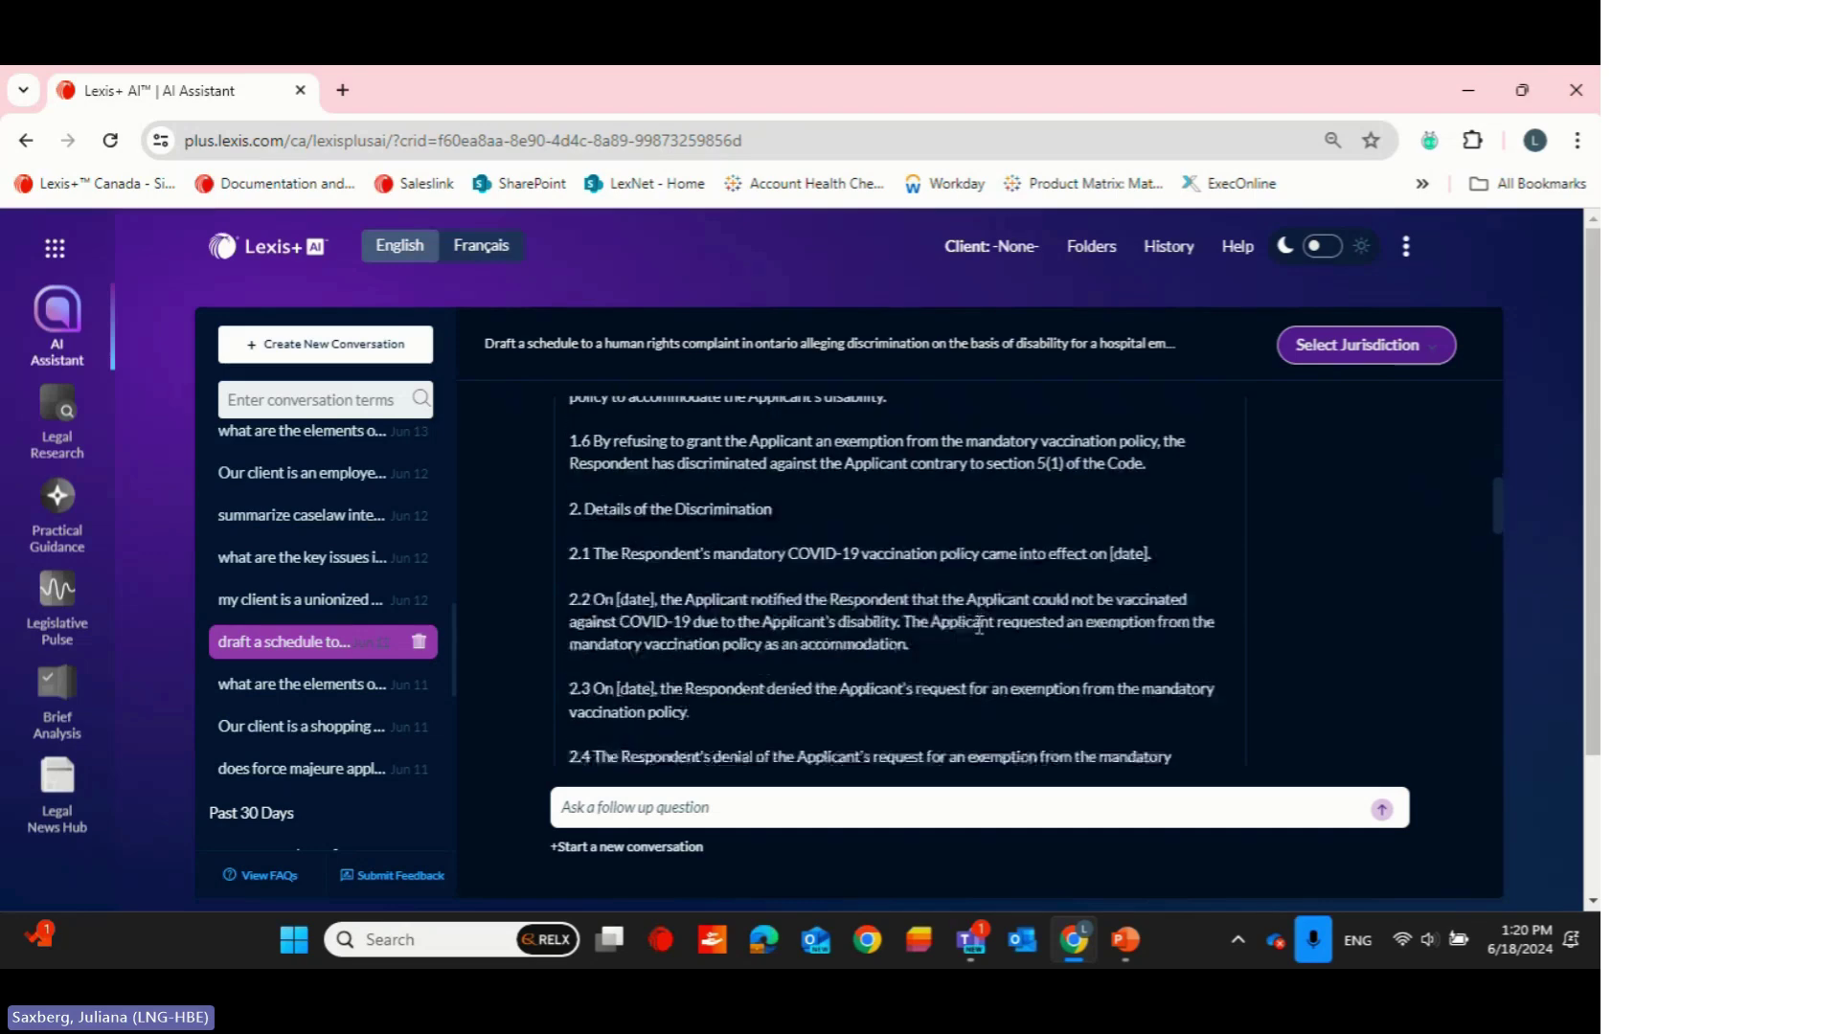
scroll(979, 624, down, 2)
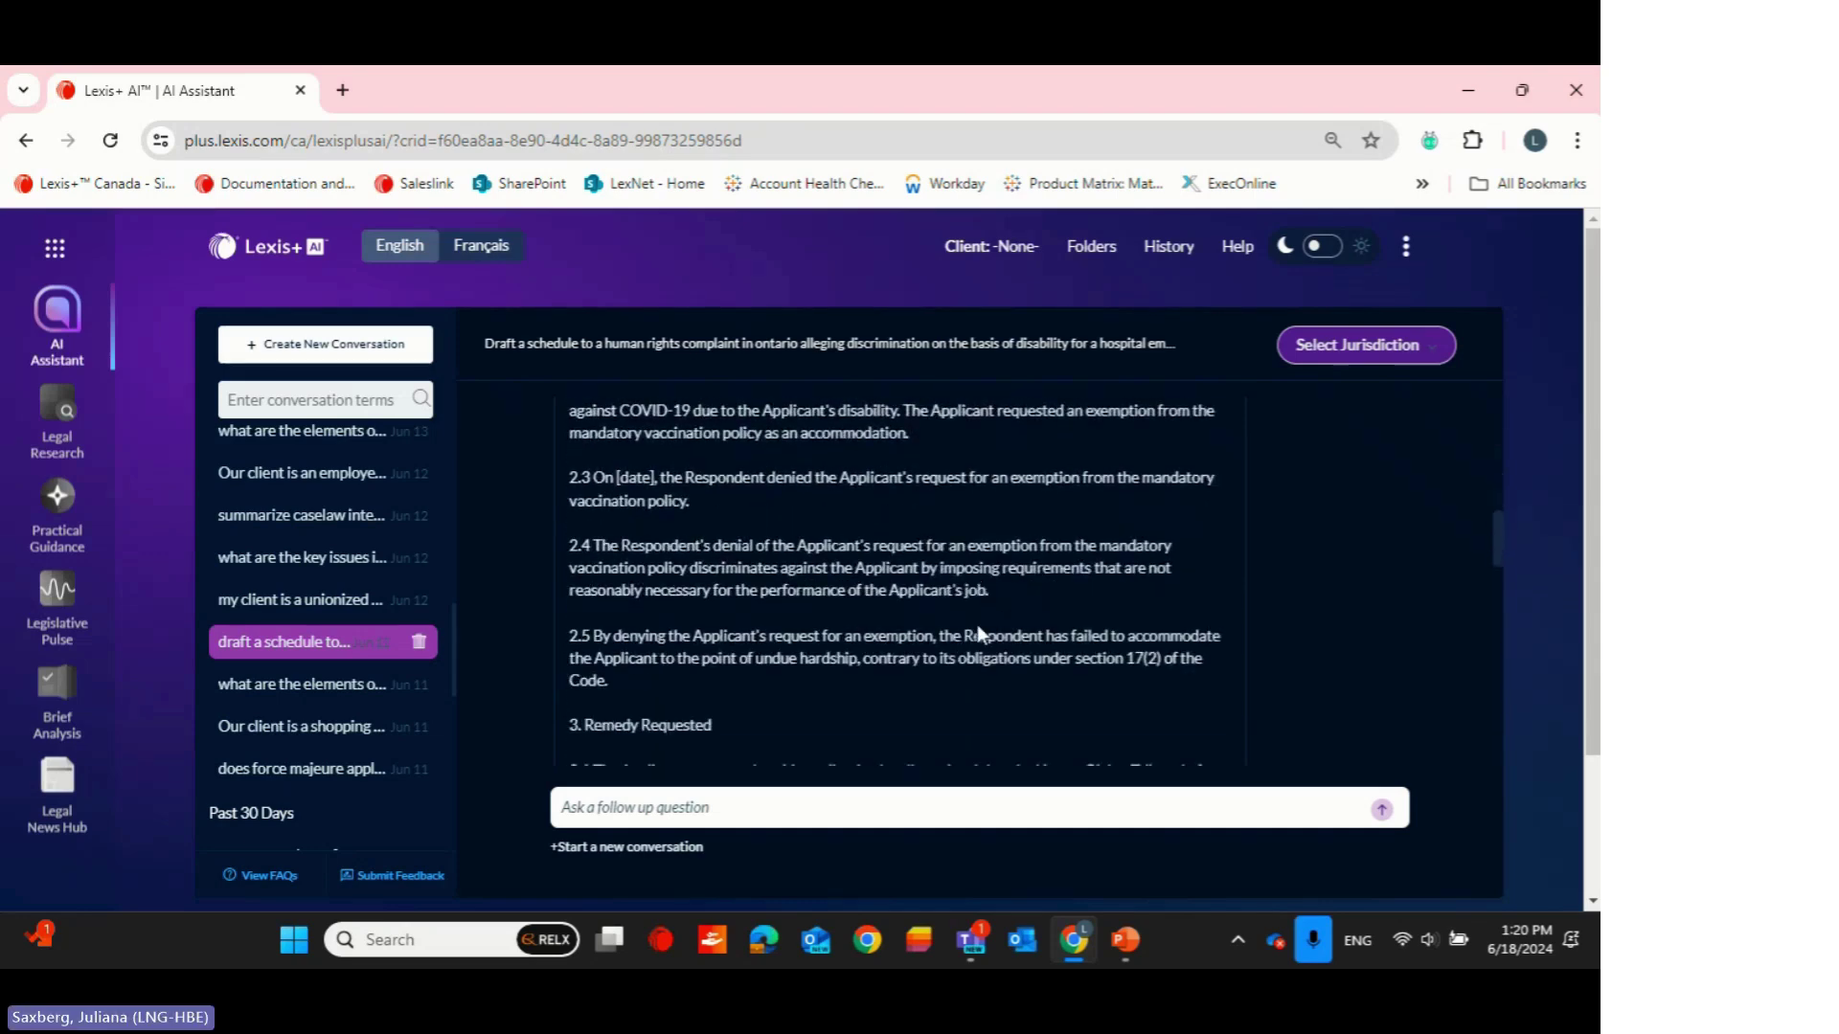
scroll(979, 624, down, 1)
scroll(976, 625, down, 3)
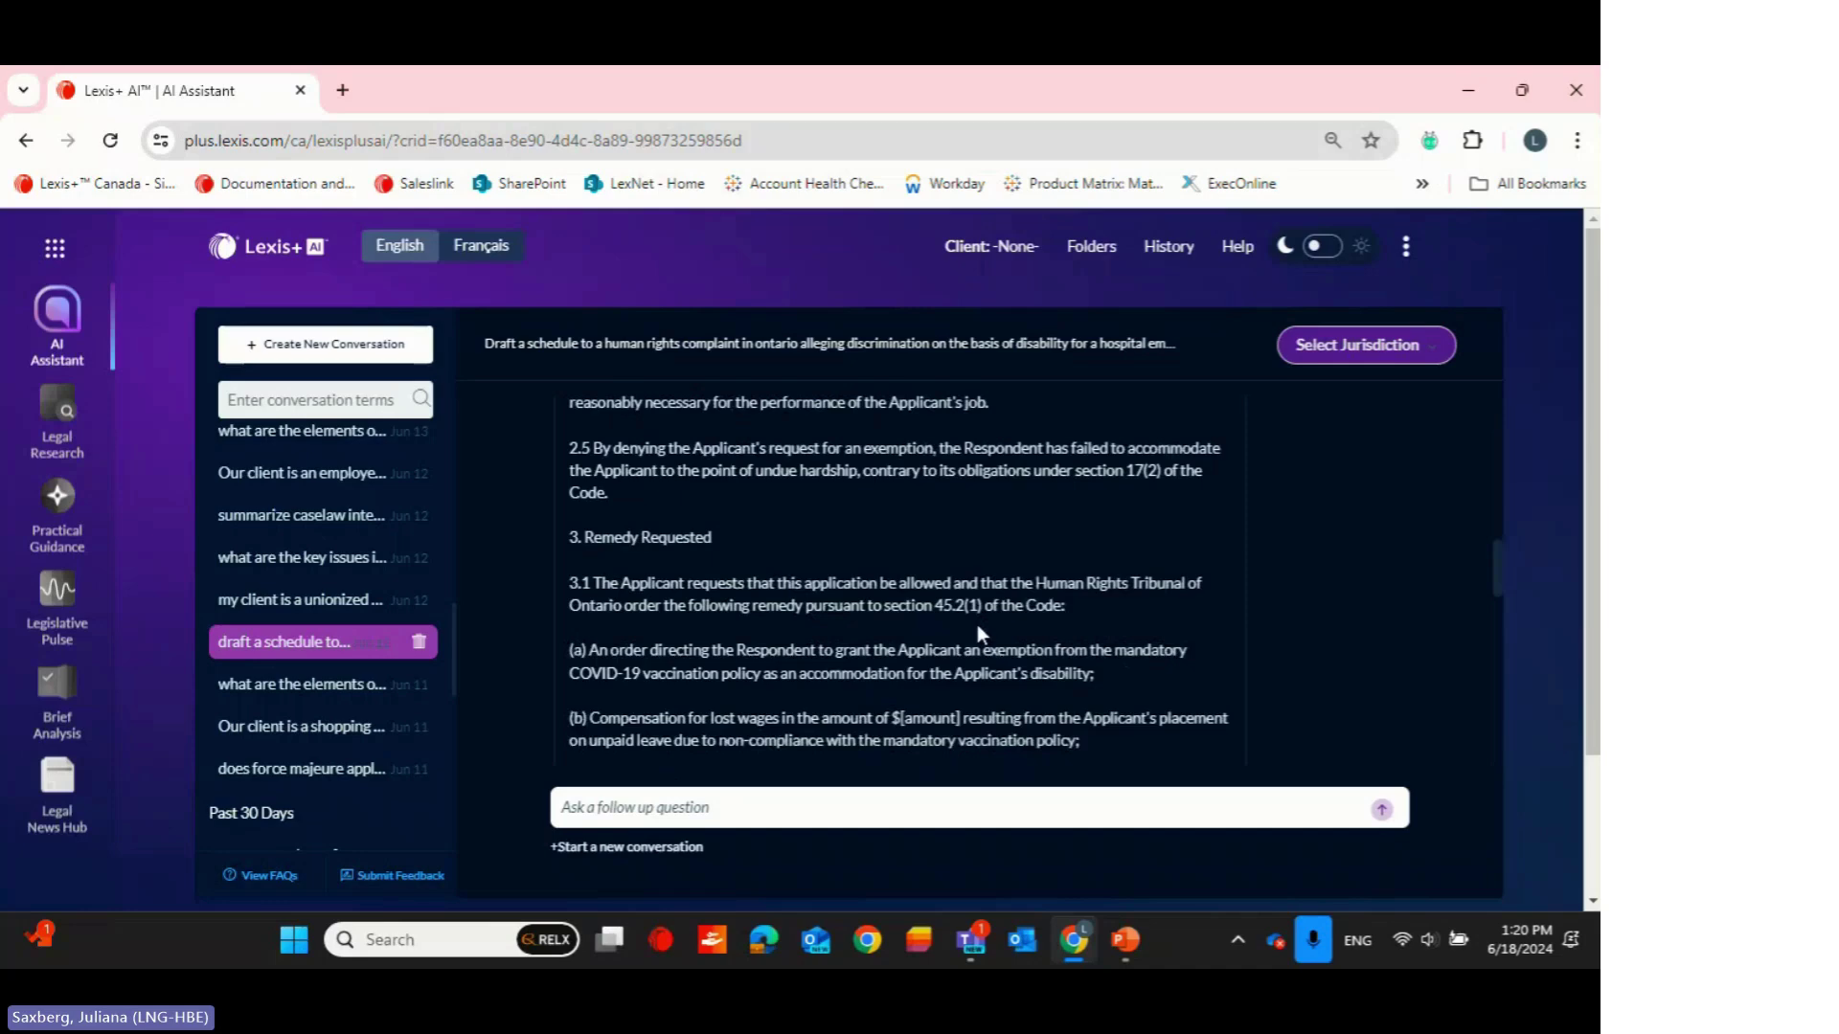
scroll(978, 624, down, 2)
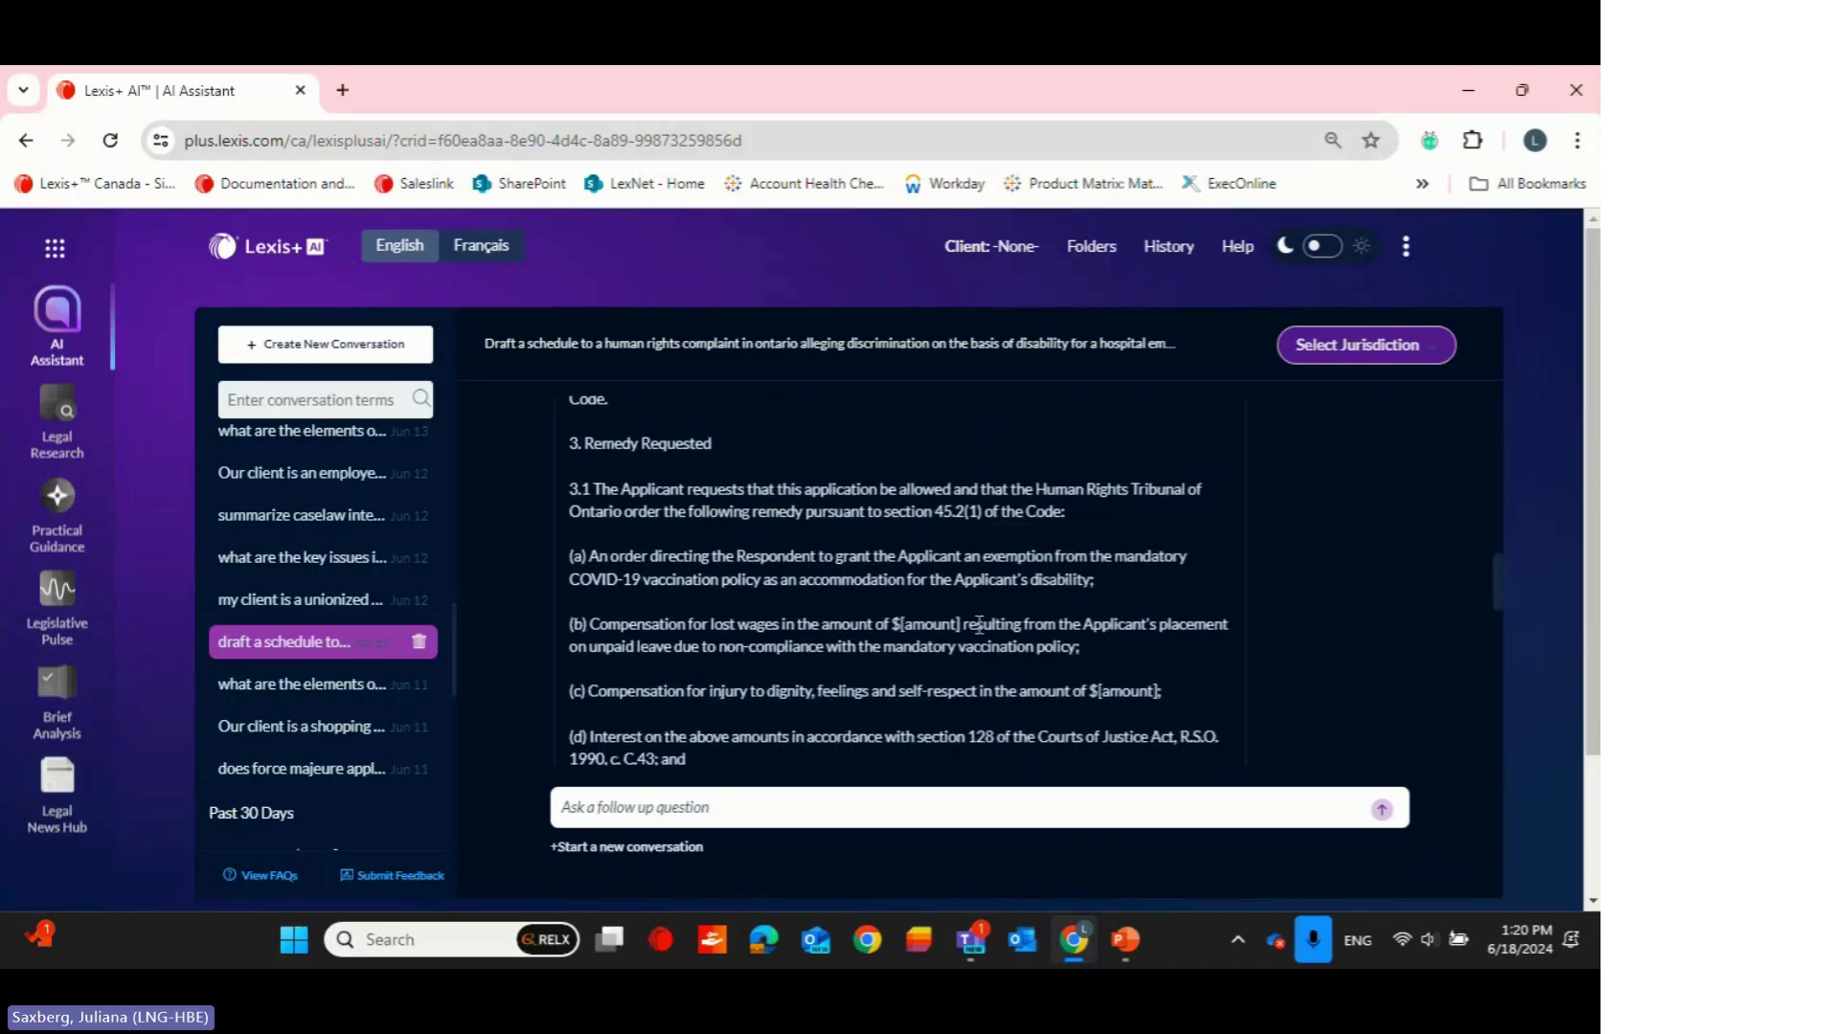
scroll(978, 624, down, 1)
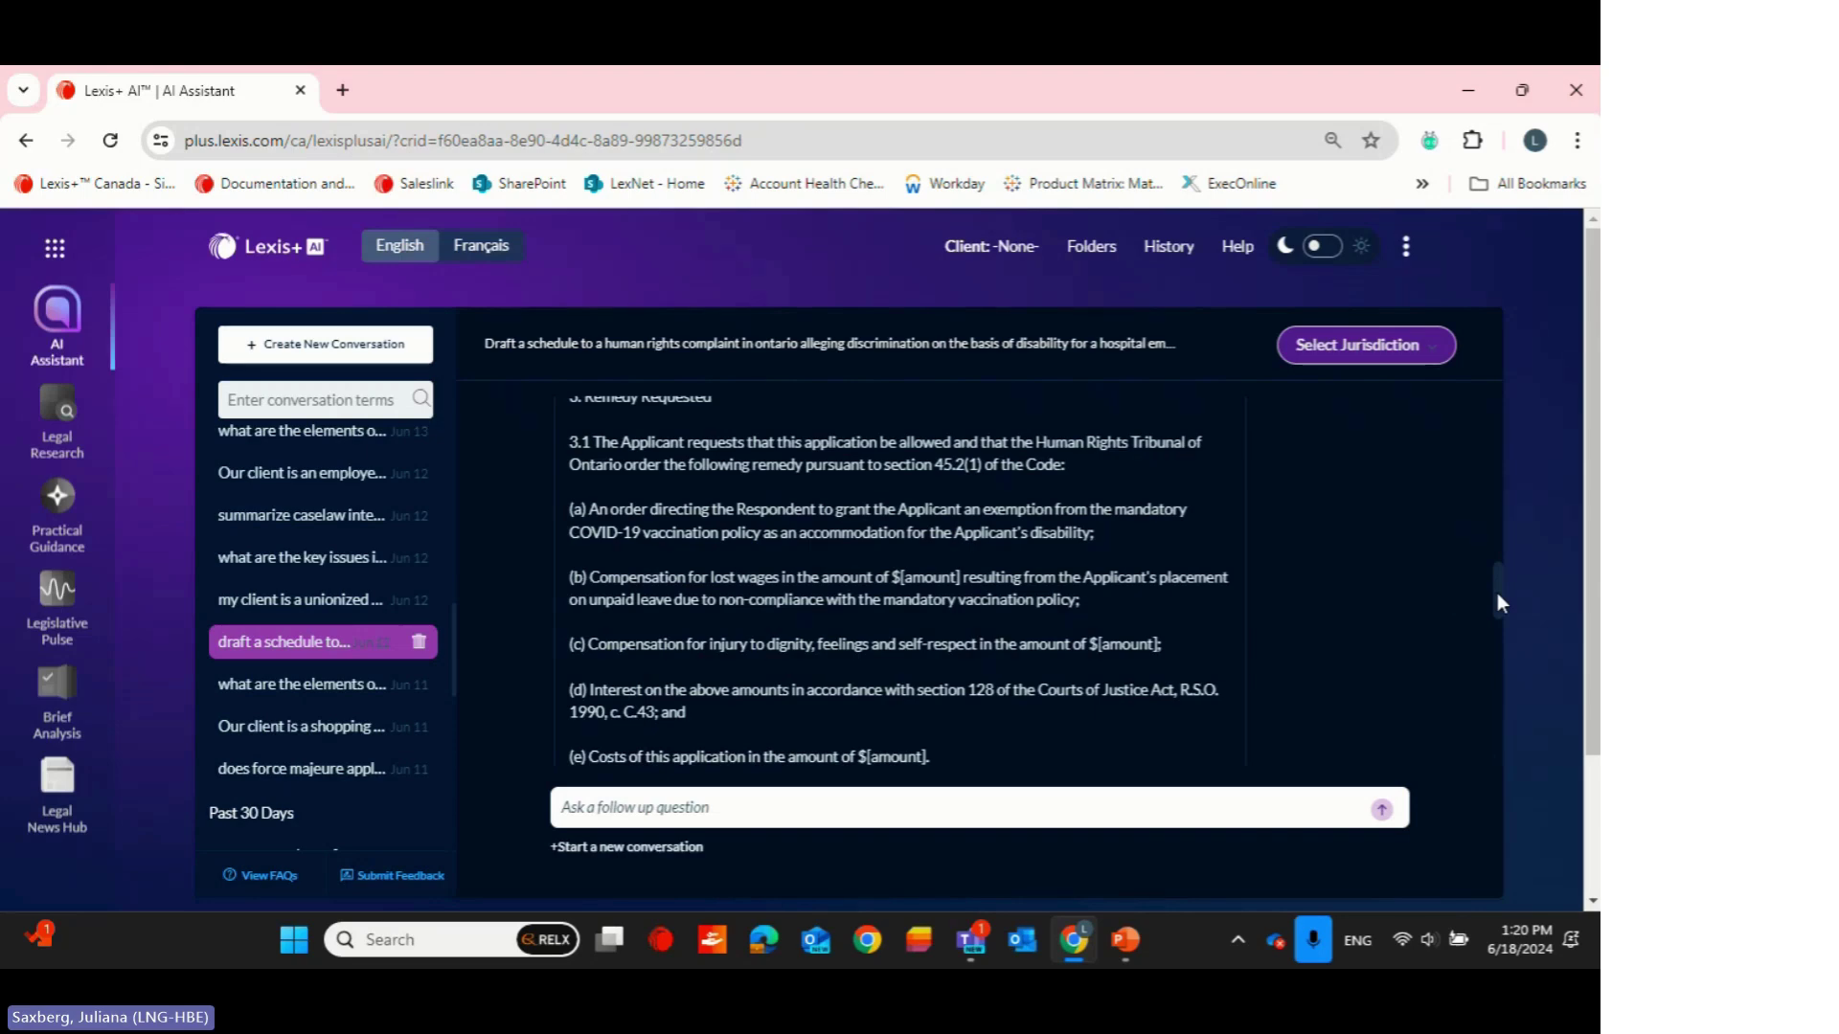
drag(1496, 594, 1469, 414)
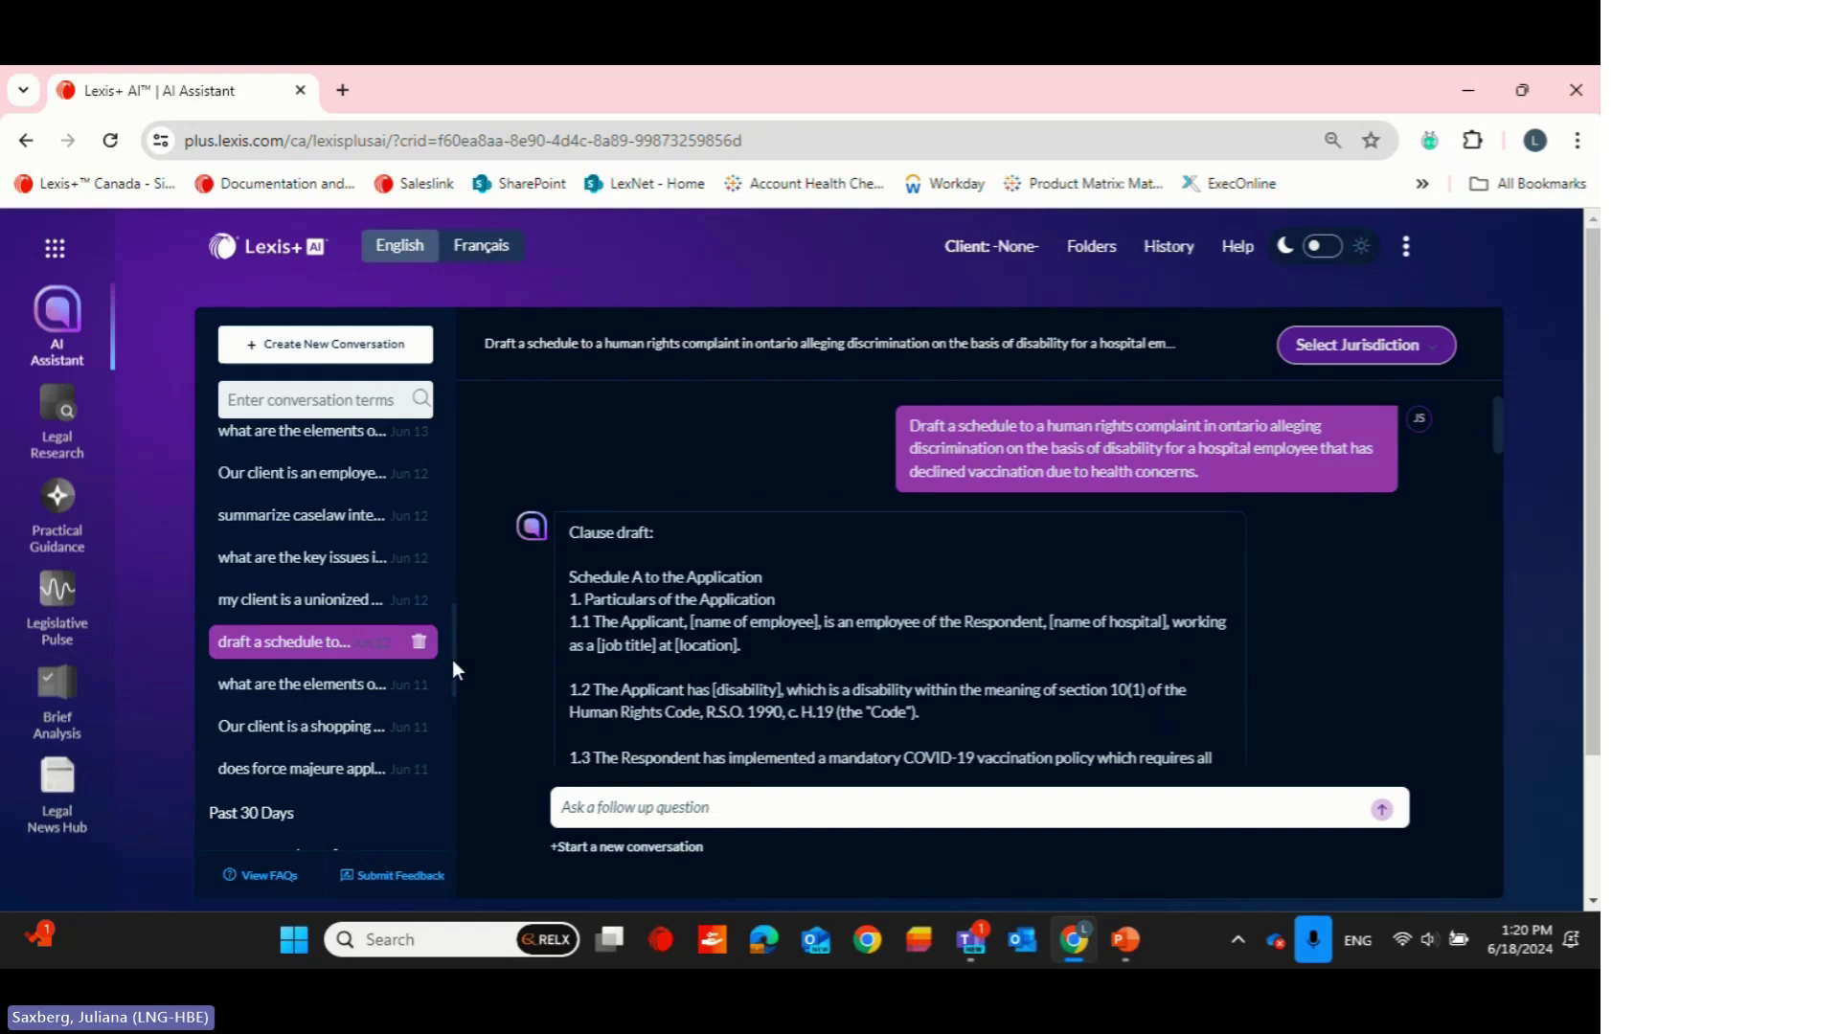
Start a new conversation with the Summarize a case task and request a summary of "r v bykovets 2024 scc 6"
drag(452, 659, 456, 463)
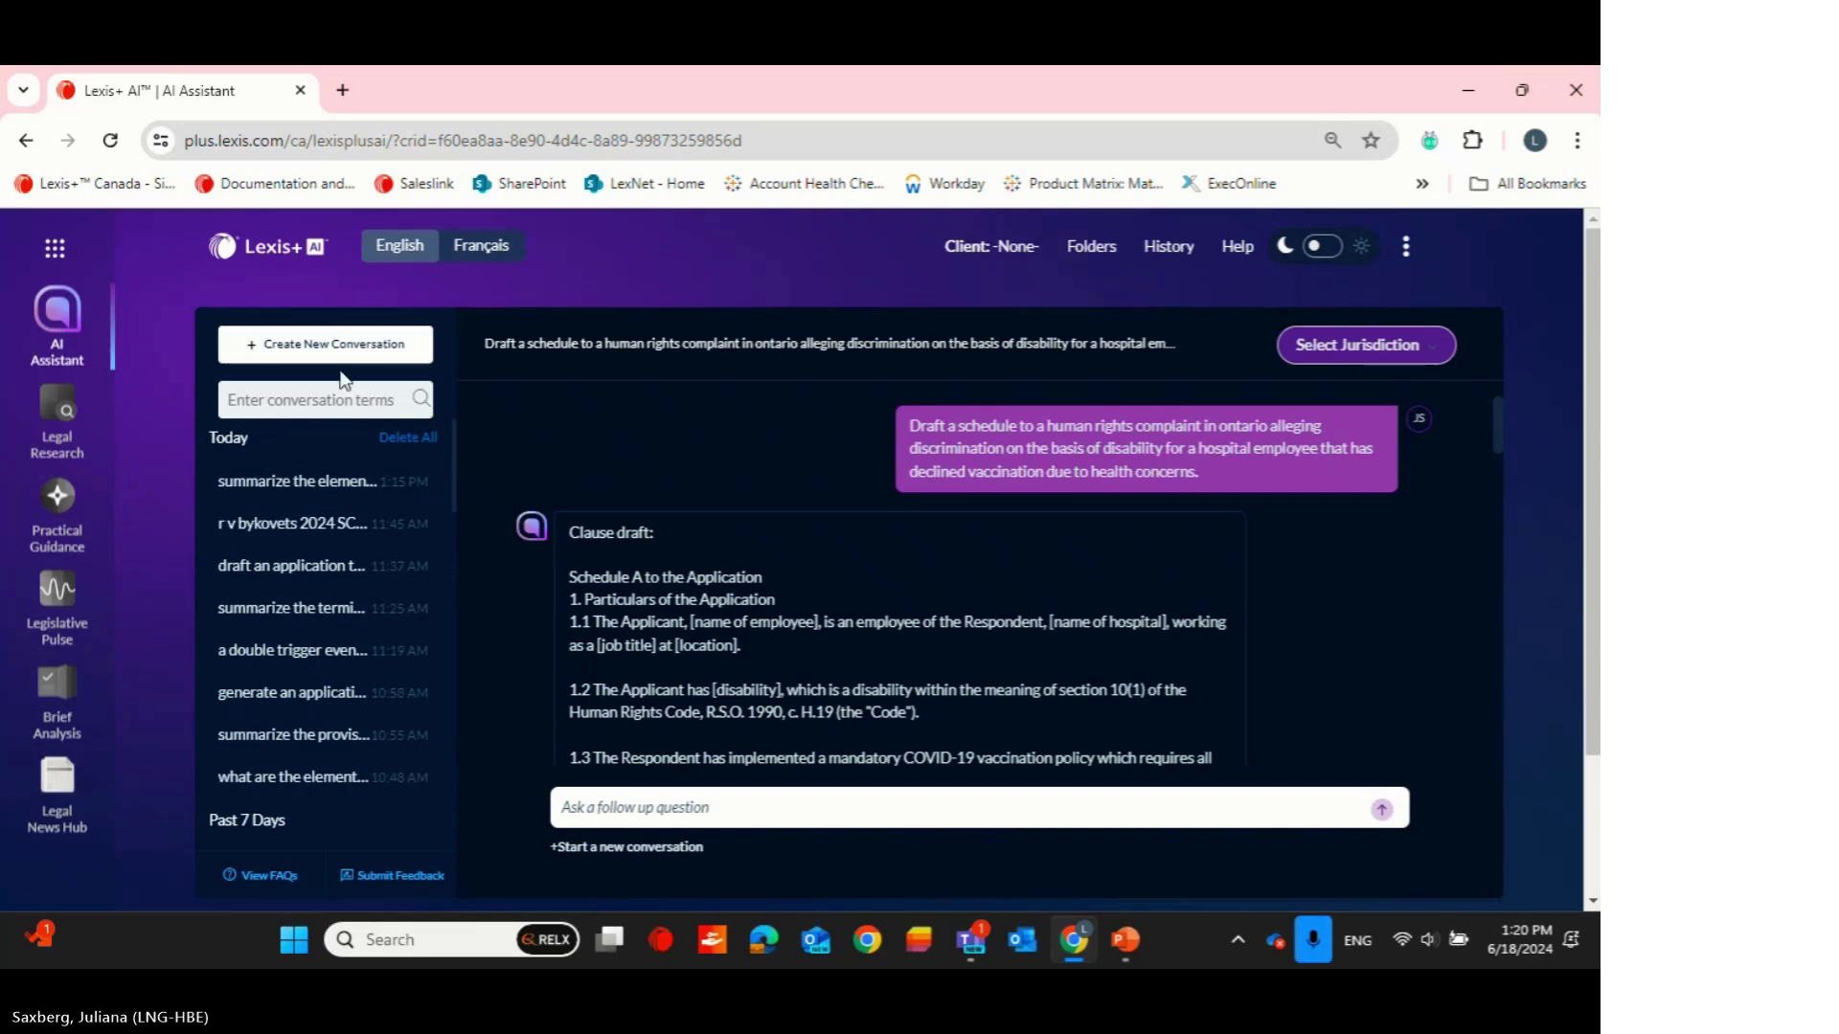
click(318, 349)
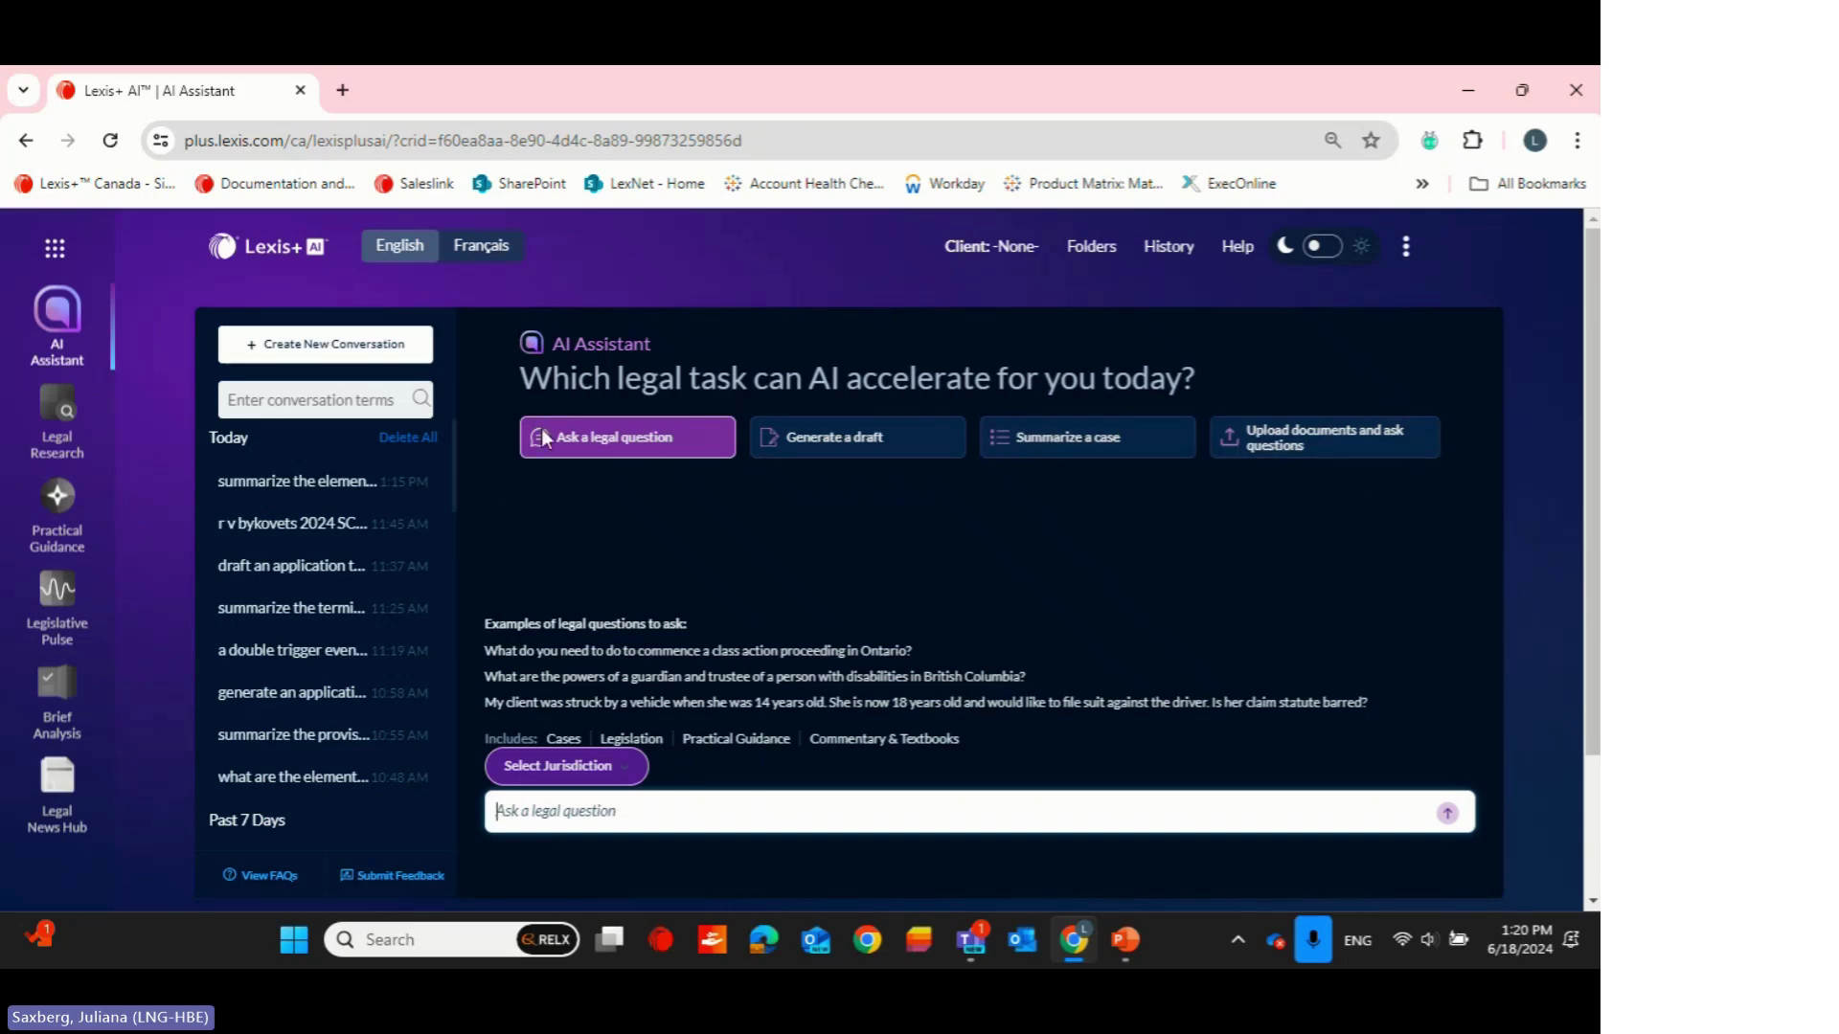
click(1056, 440)
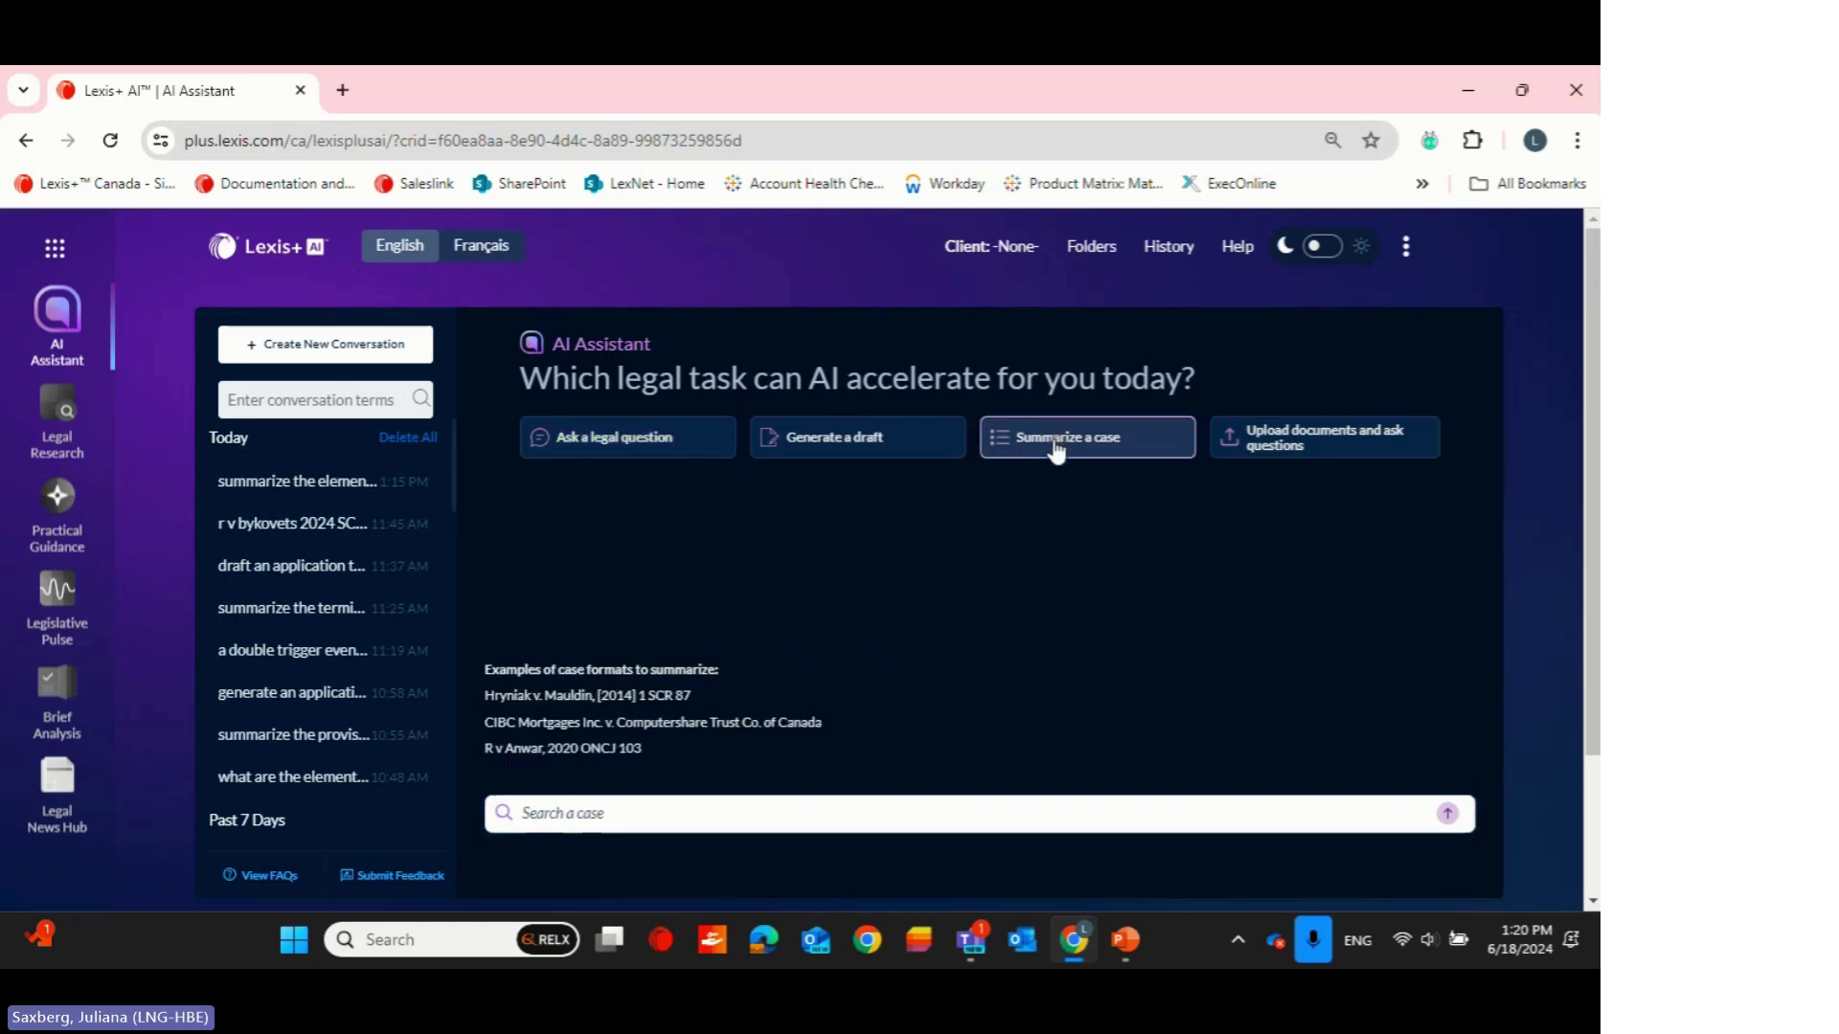
text(r)
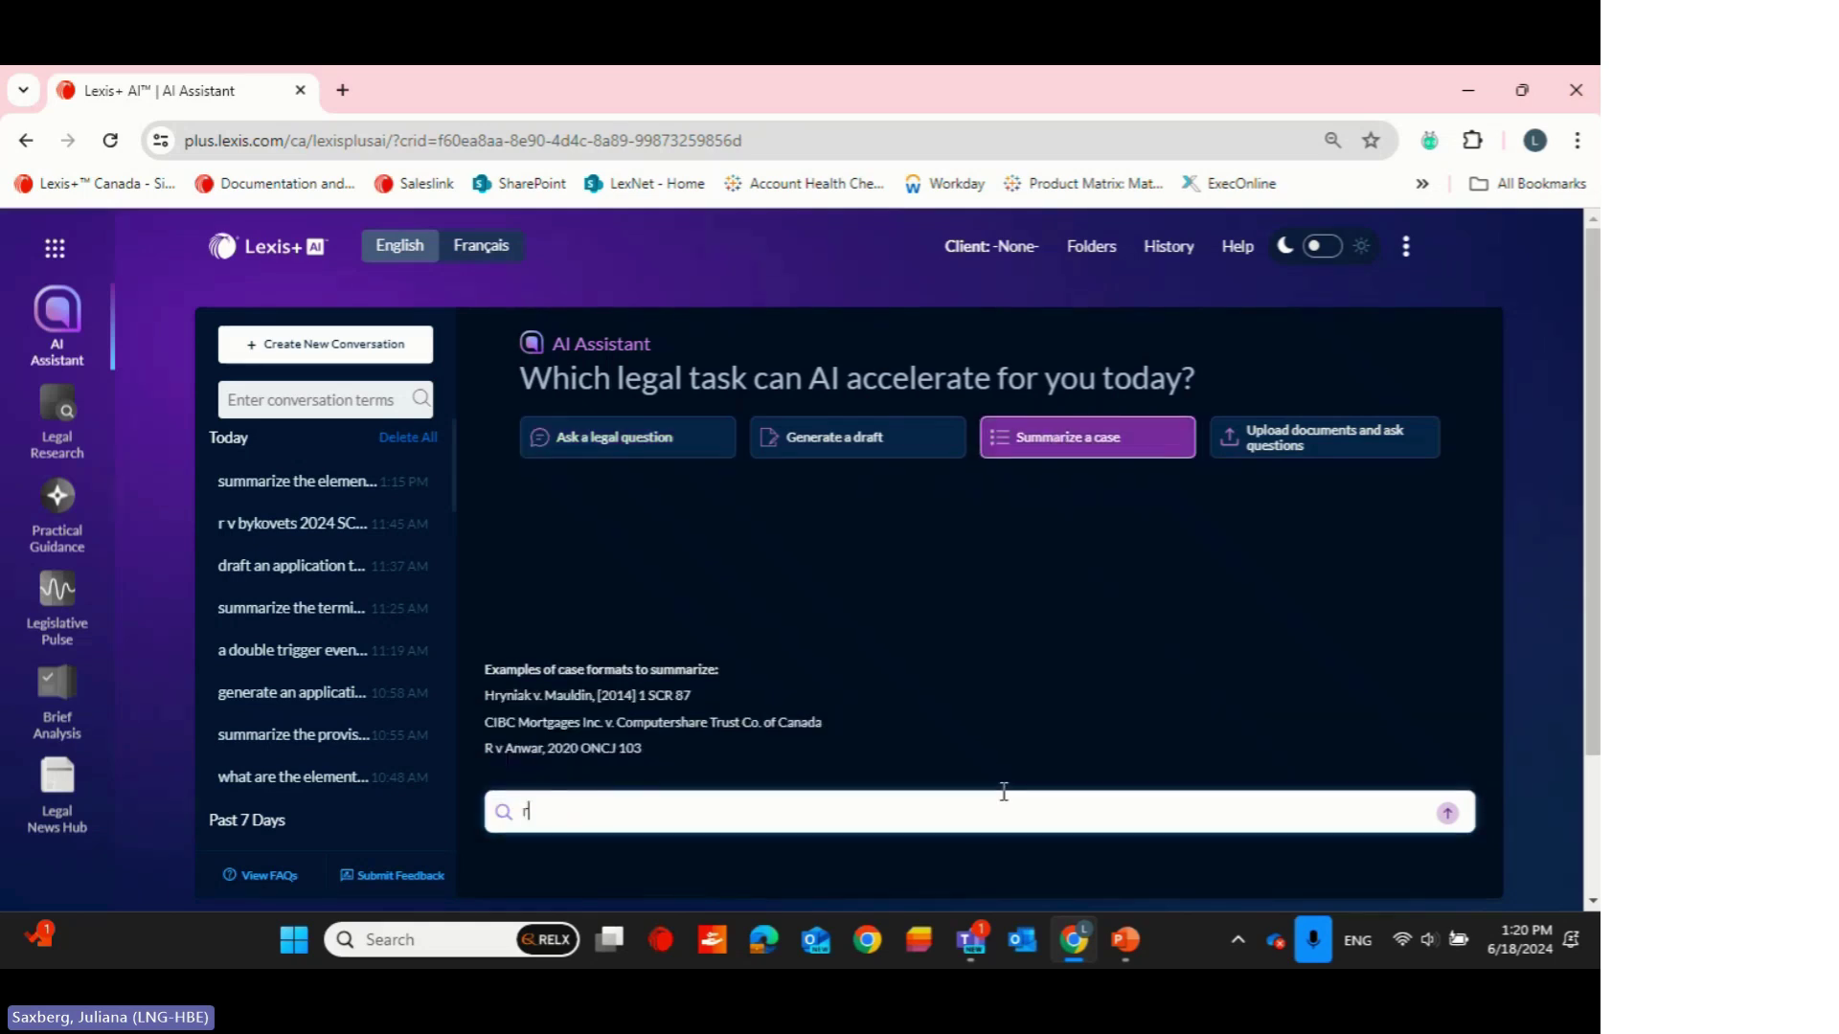
text( v bykov)
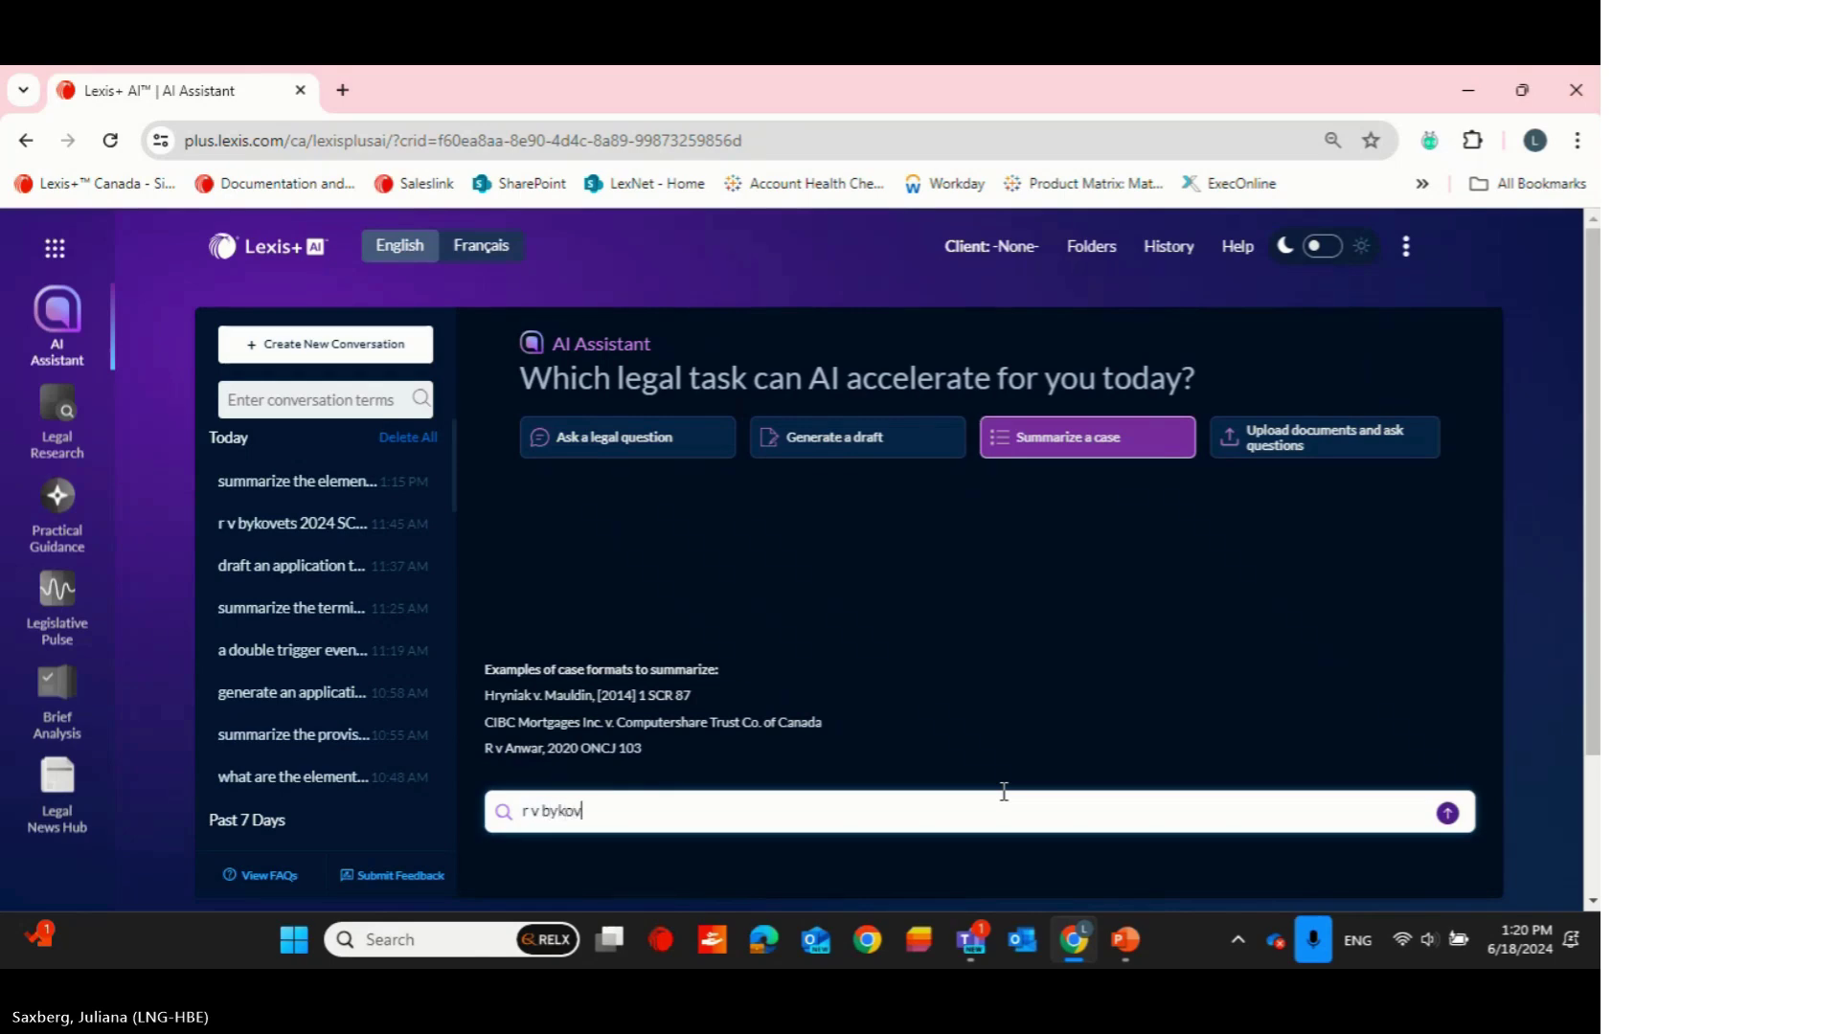
text(ets 2024 scc 6)
key(Return)
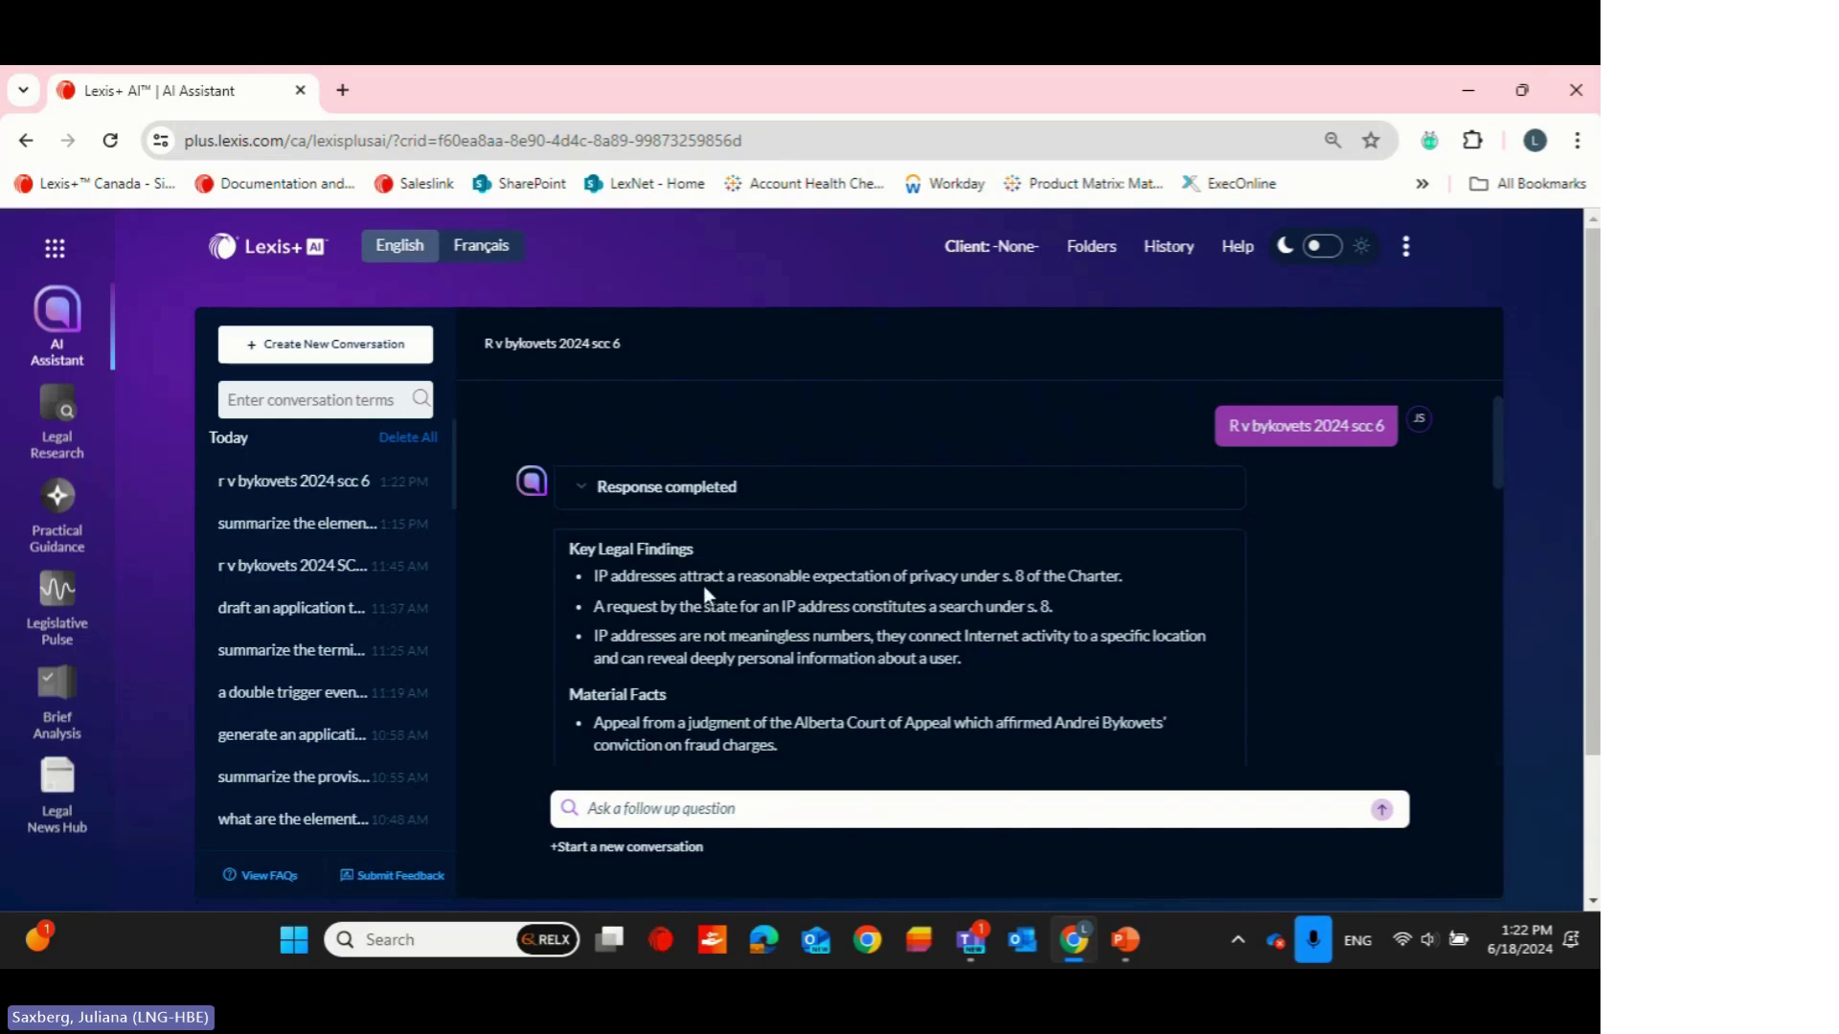
Review the generated case summary from the key legal findings through the court rationale, procedural outcome and effect on the parties
scroll(716, 586, down, 3)
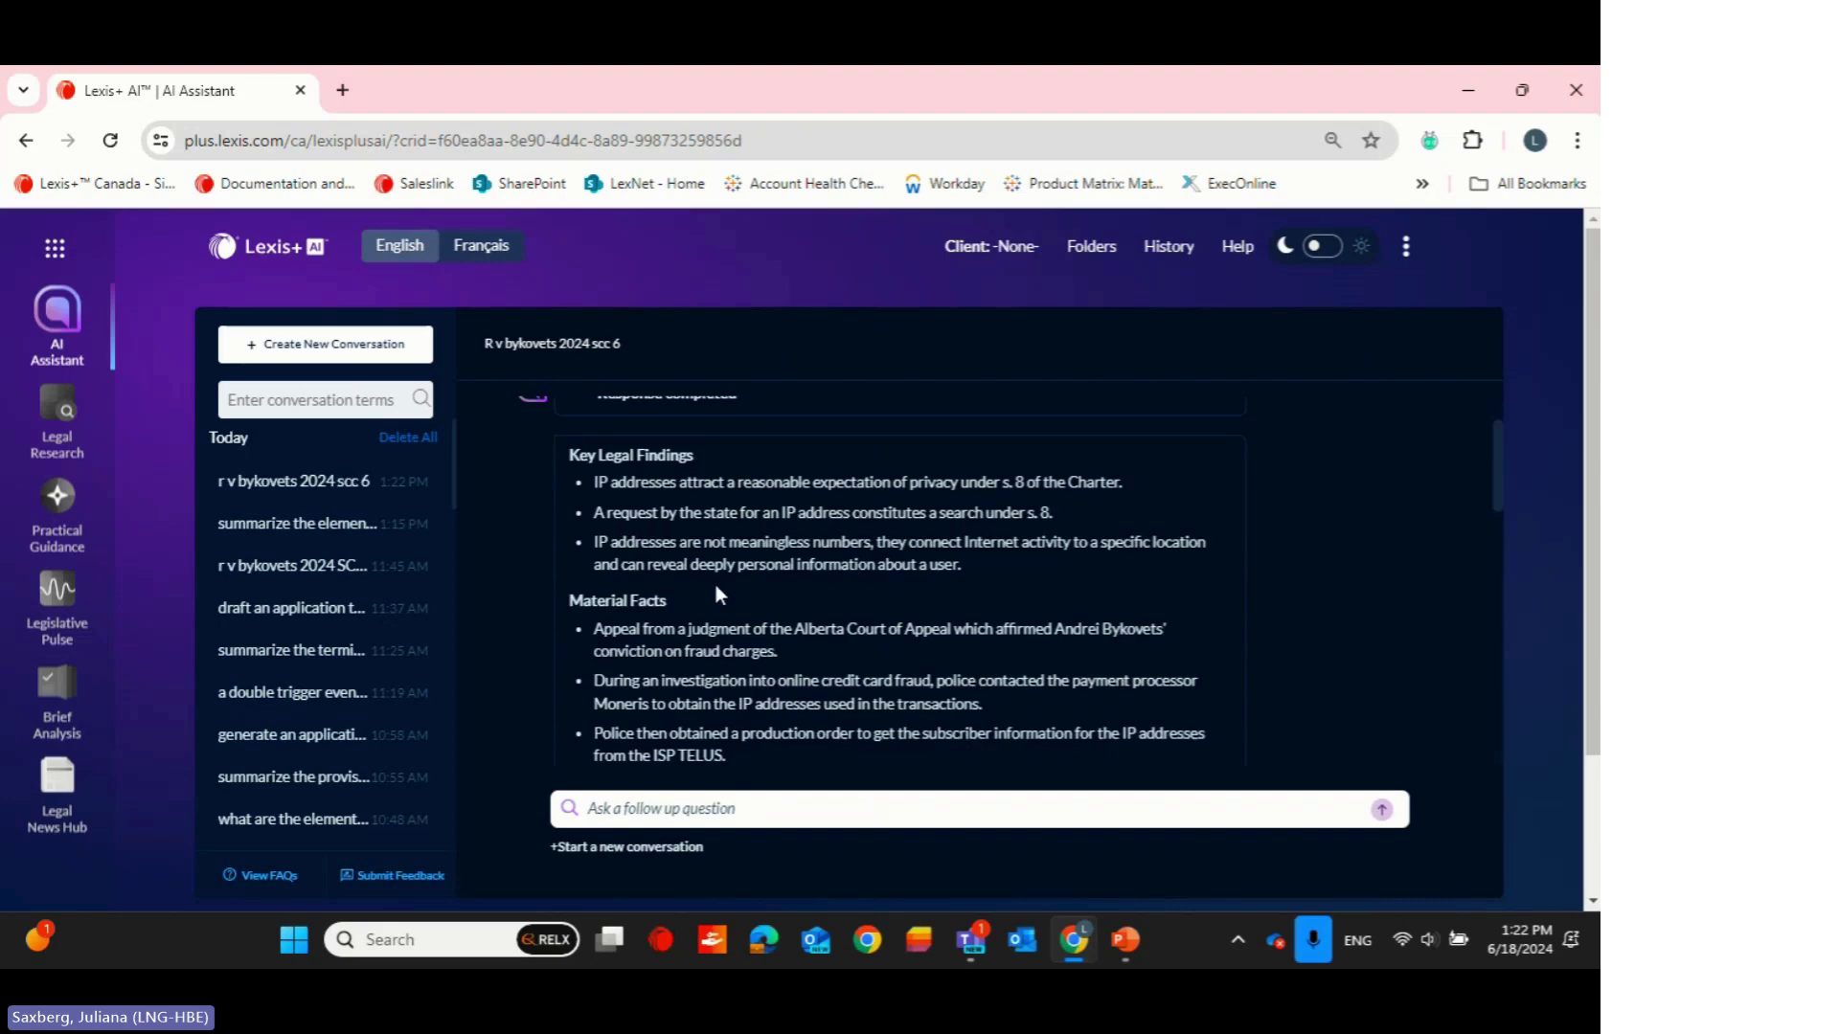
scroll(719, 589, down, 1)
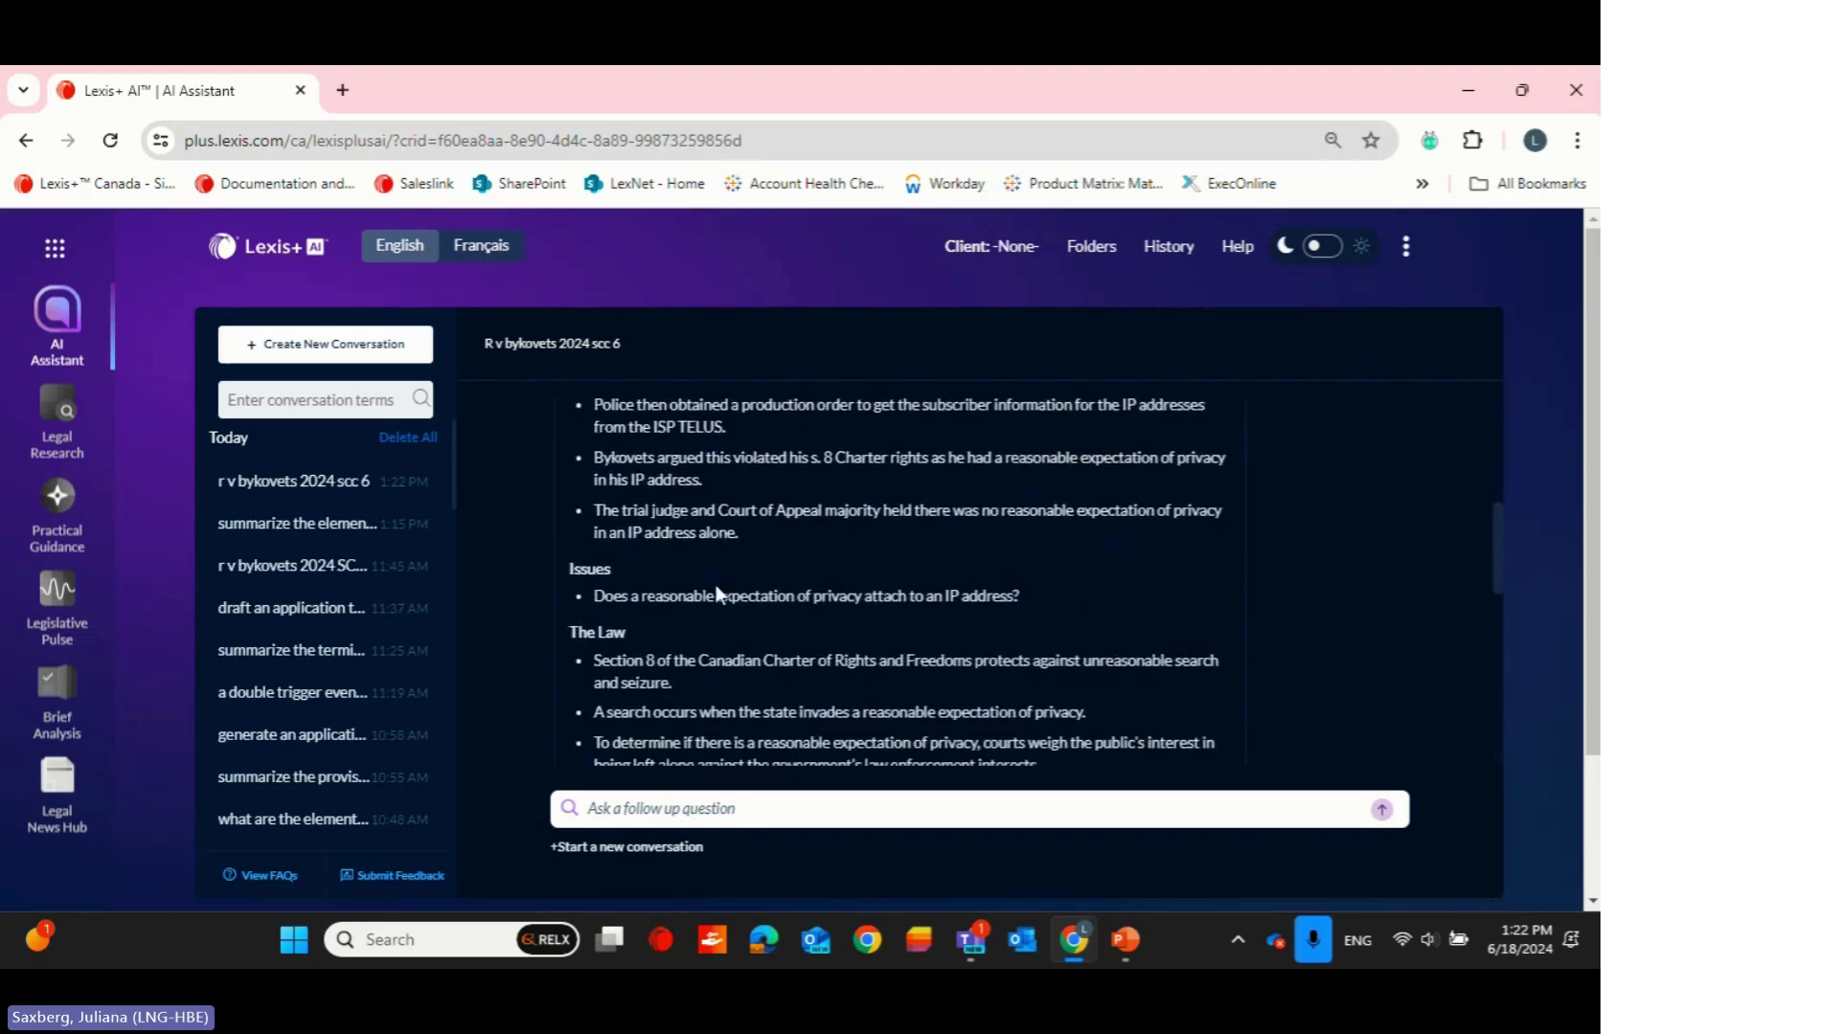
scroll(716, 587, down, 1)
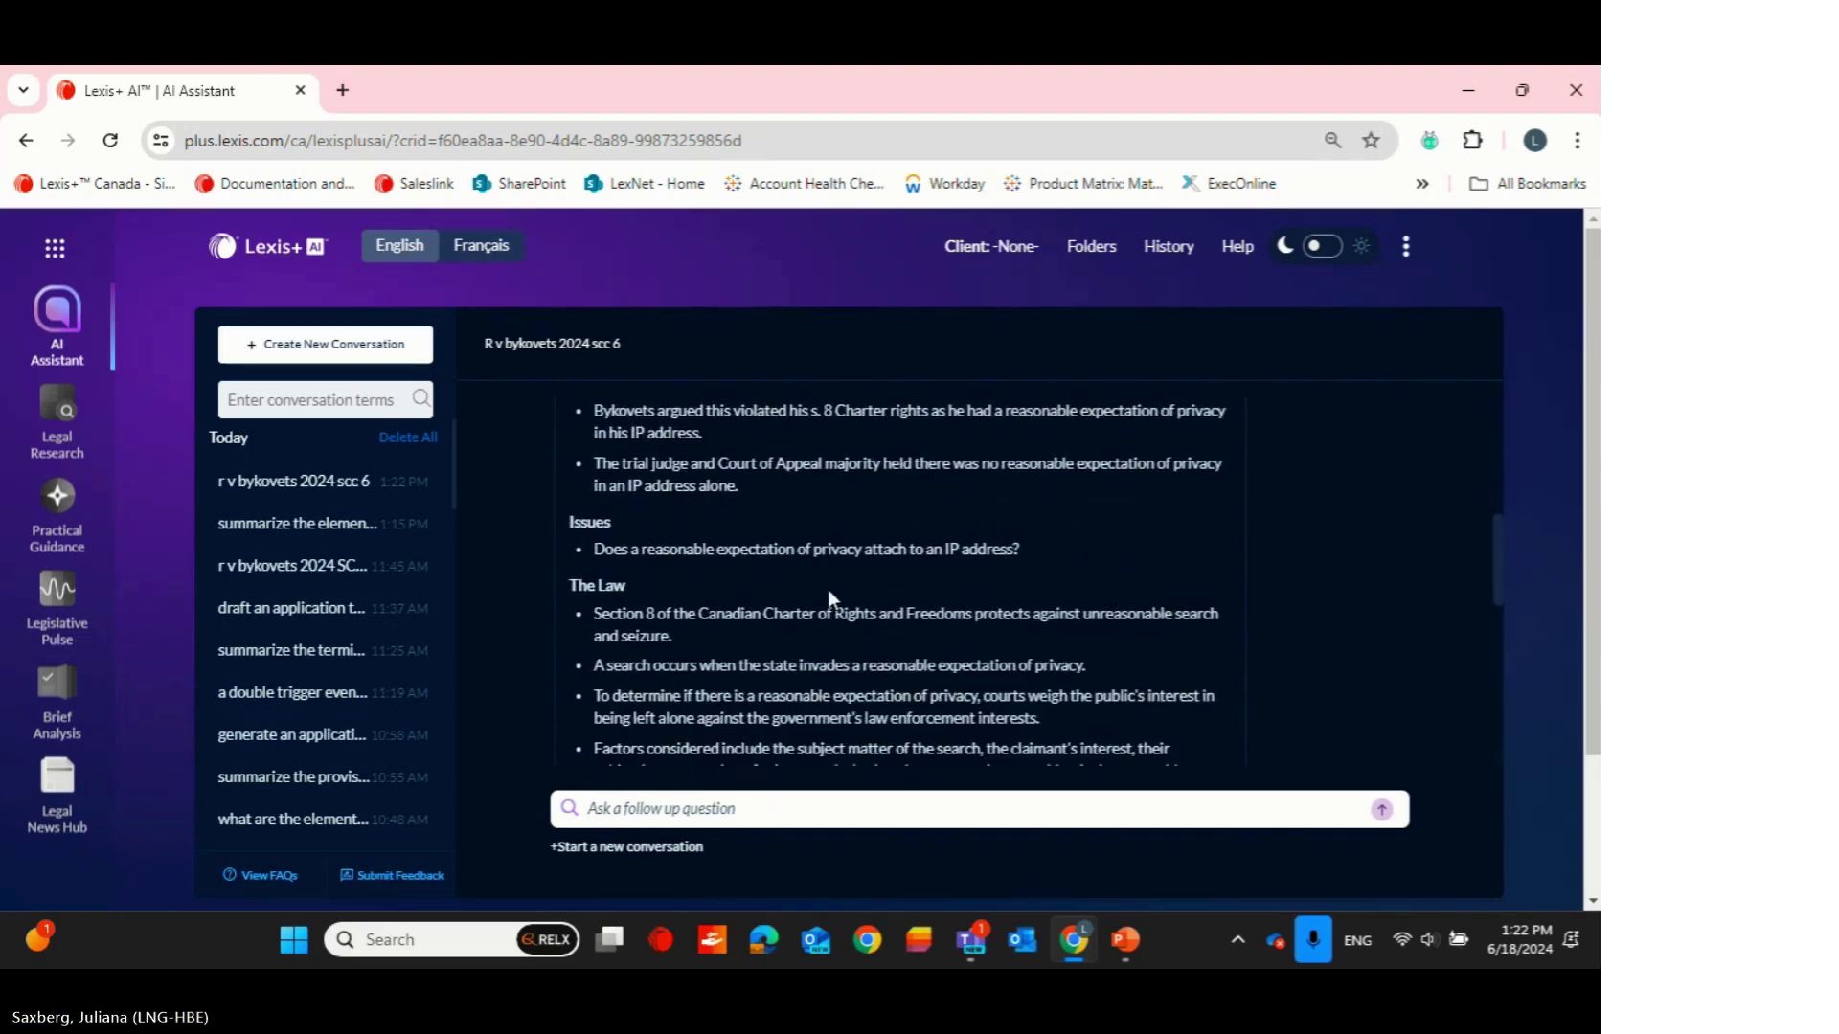
scroll(847, 600, down, 3)
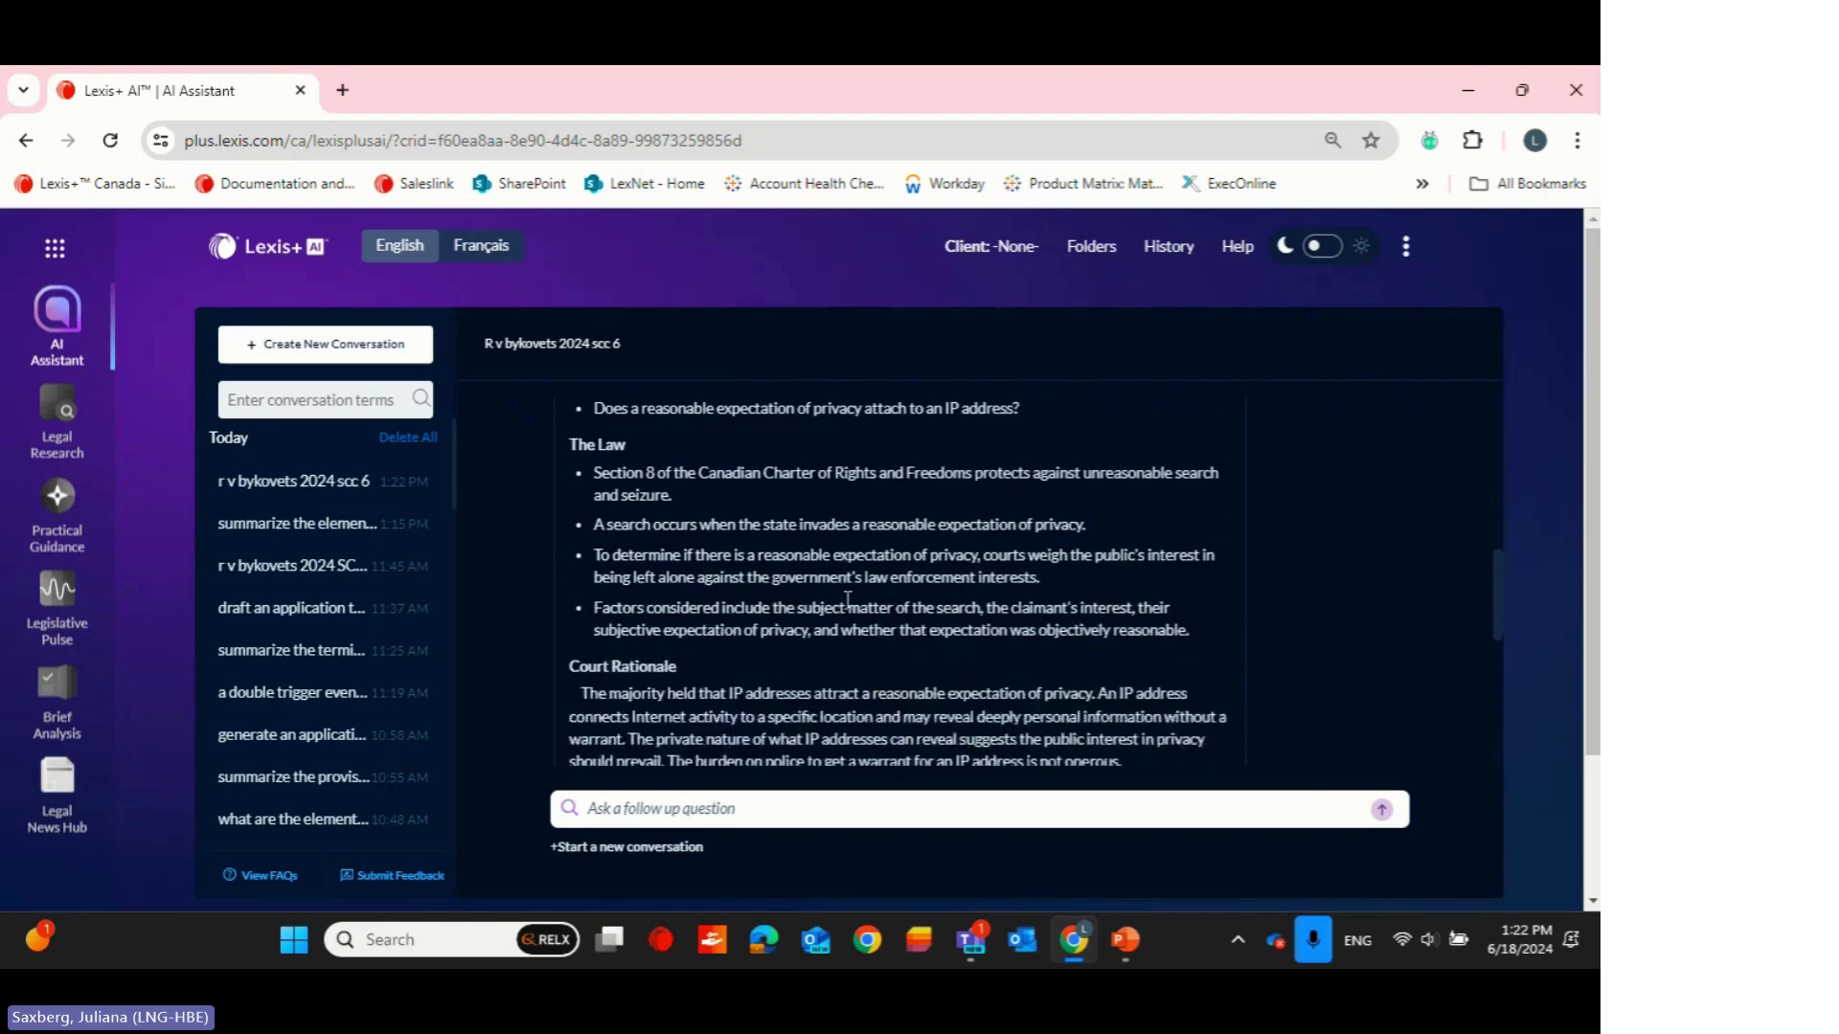
scroll(847, 600, down, 3)
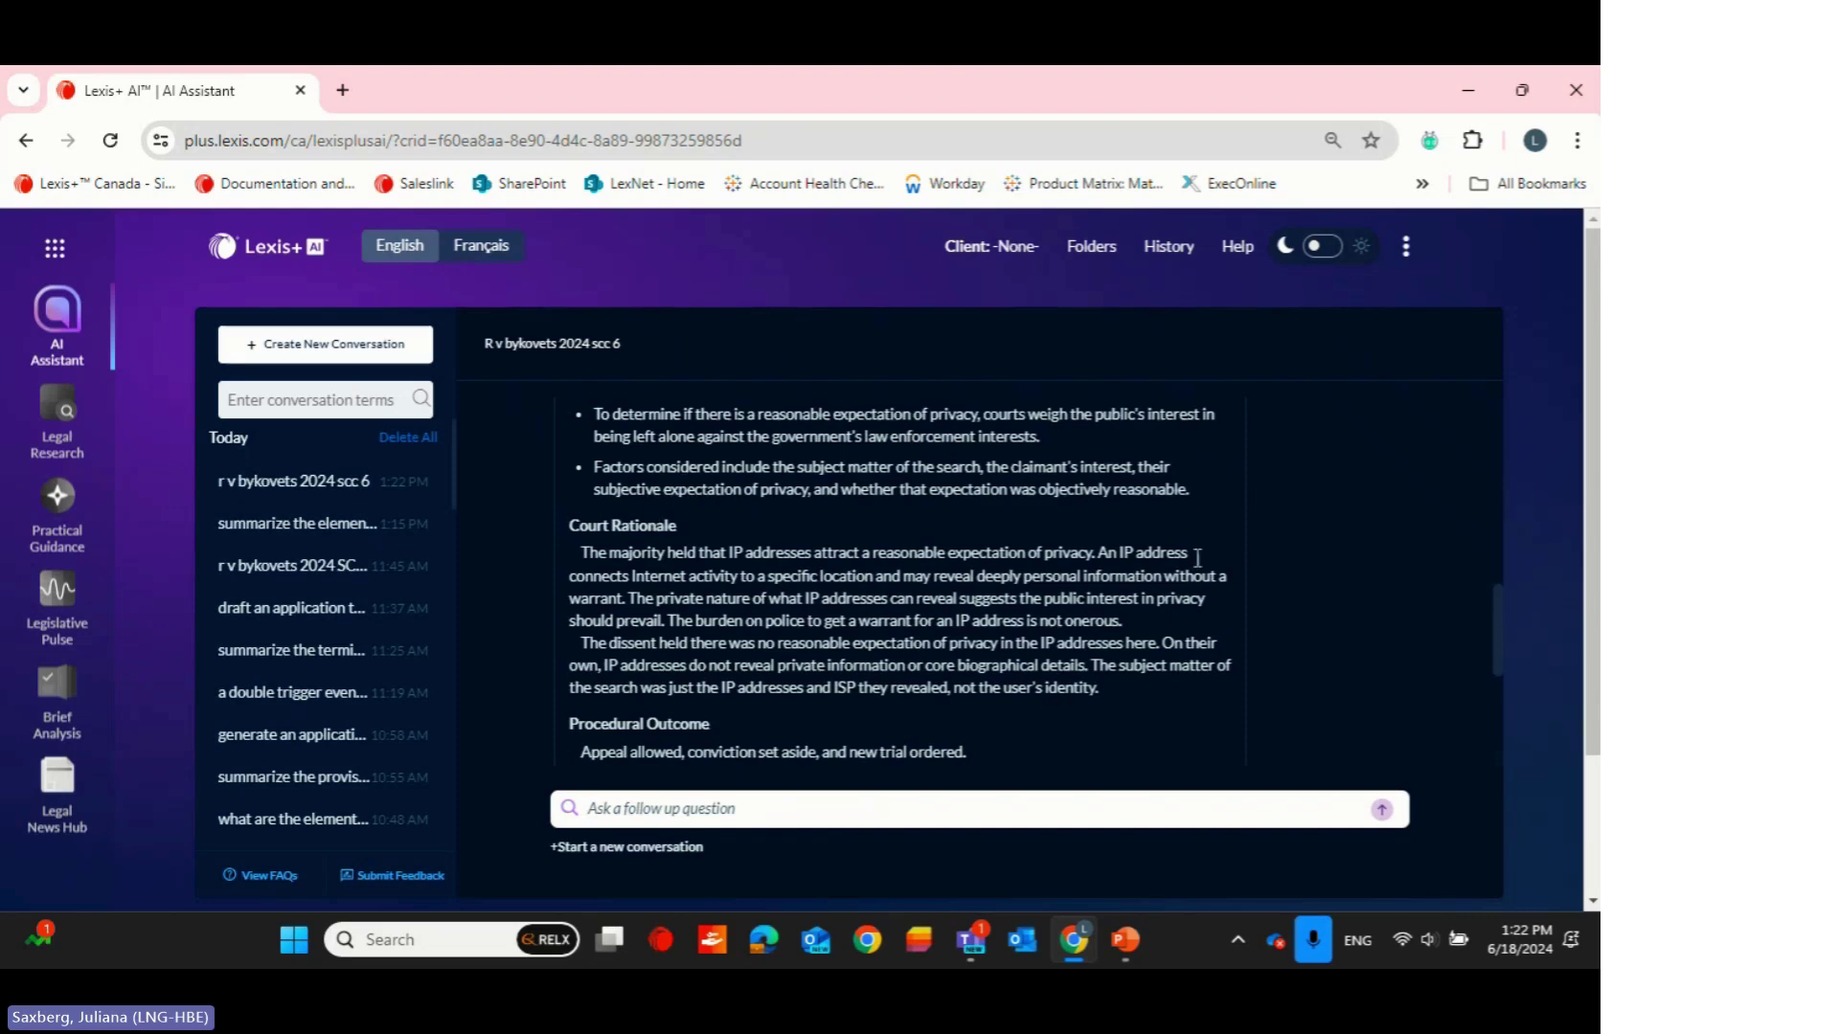
drag(1496, 623, 1501, 664)
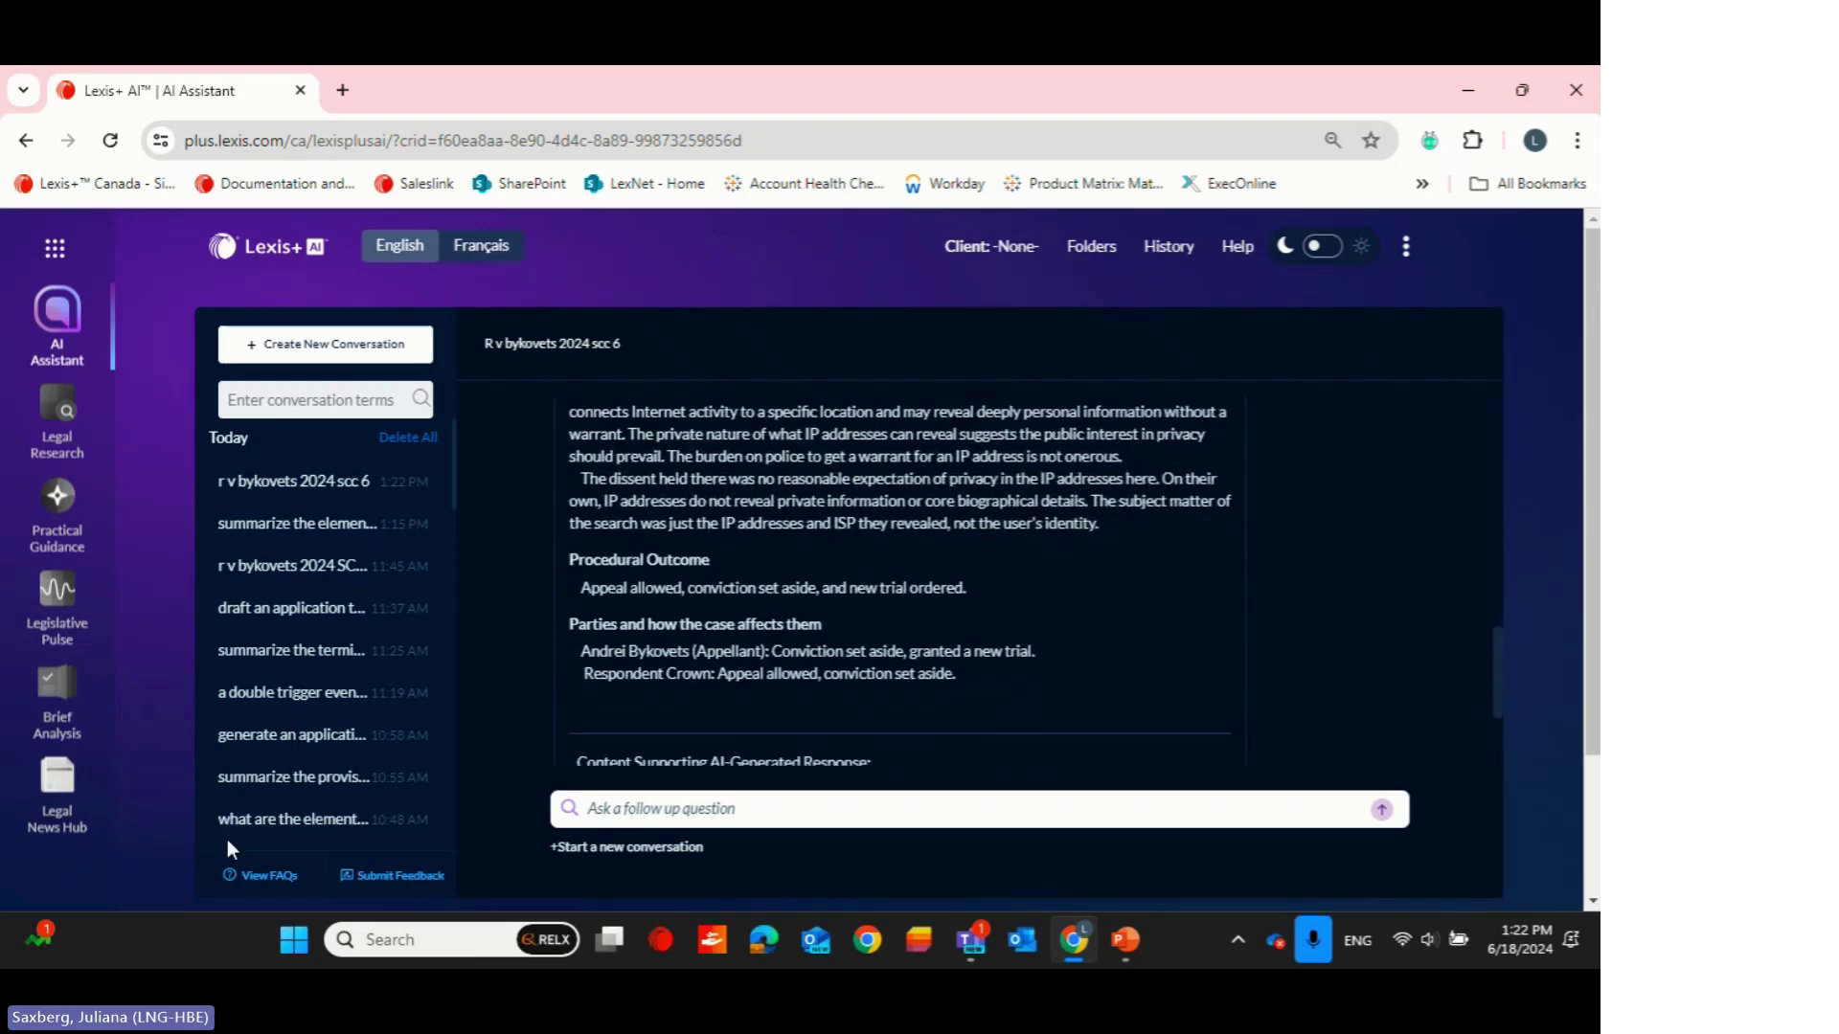
Open today's saved conversation on a double trigger event clause for RSU vesting and read the drafted clause from its beginning
click(275, 691)
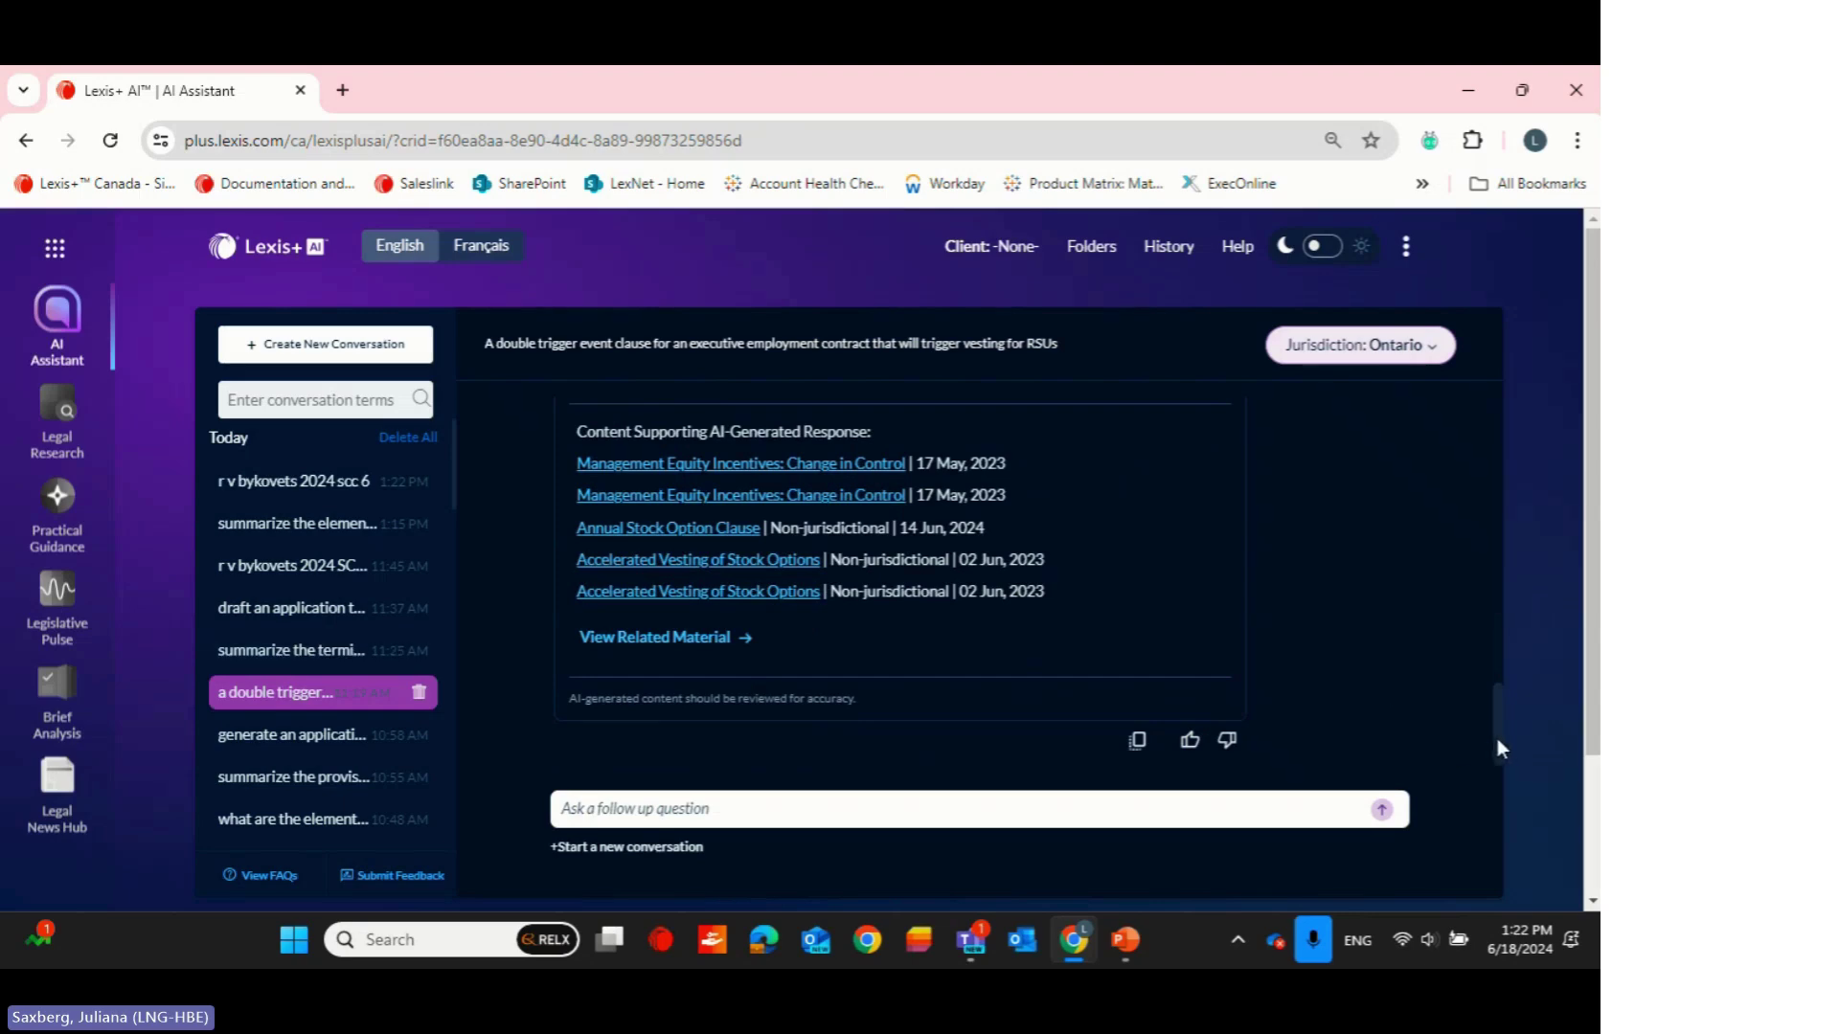
drag(1497, 738, 1520, 427)
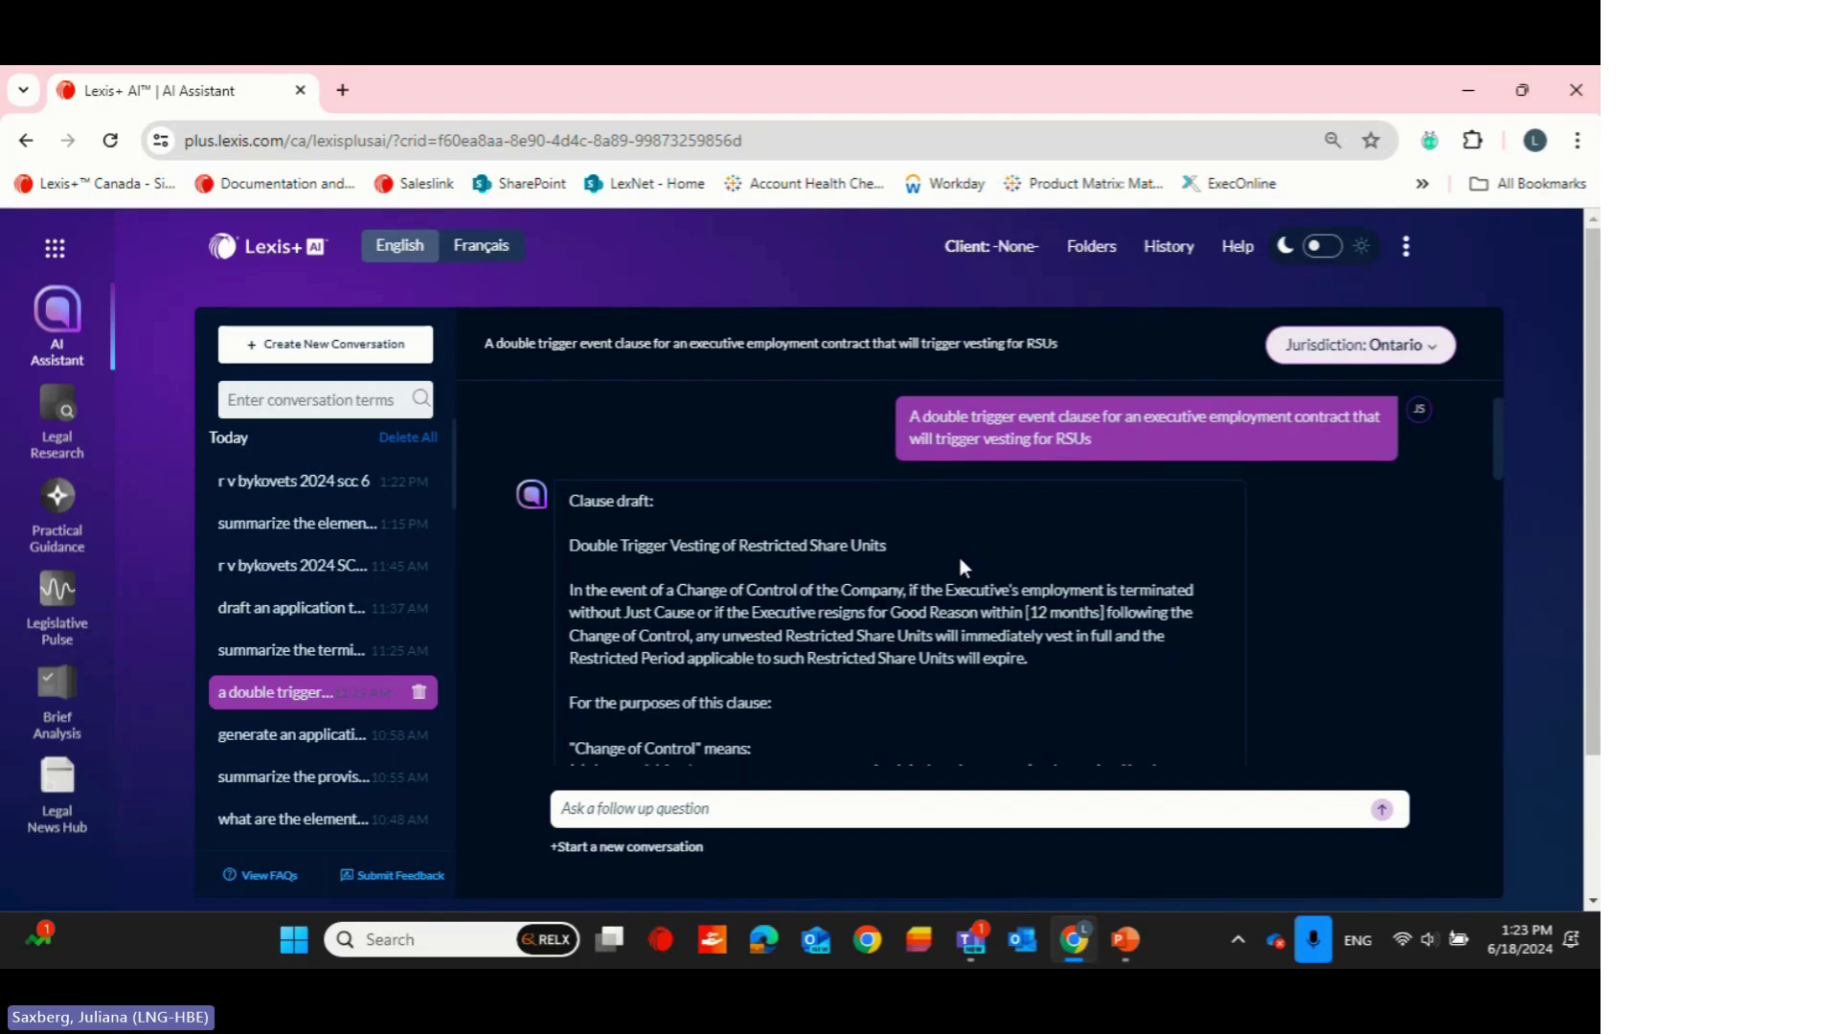
scroll(960, 560, down, 1)
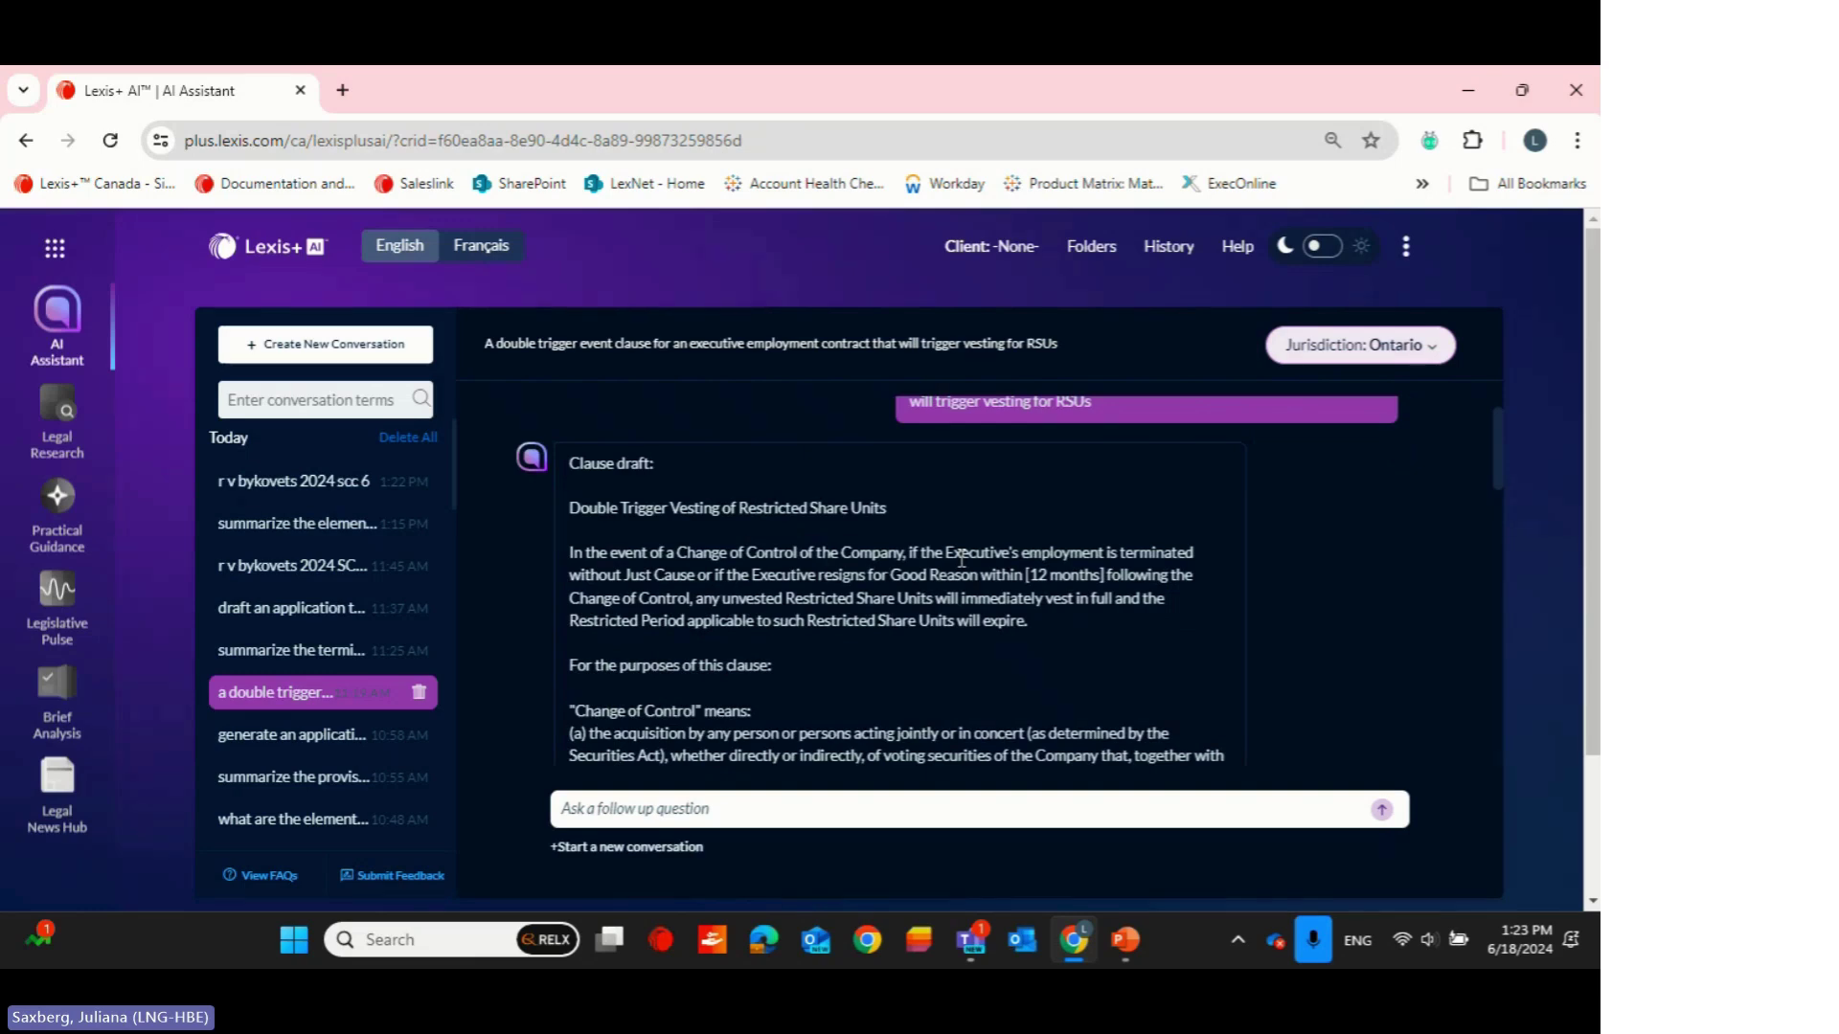
scroll(961, 560, down, 1)
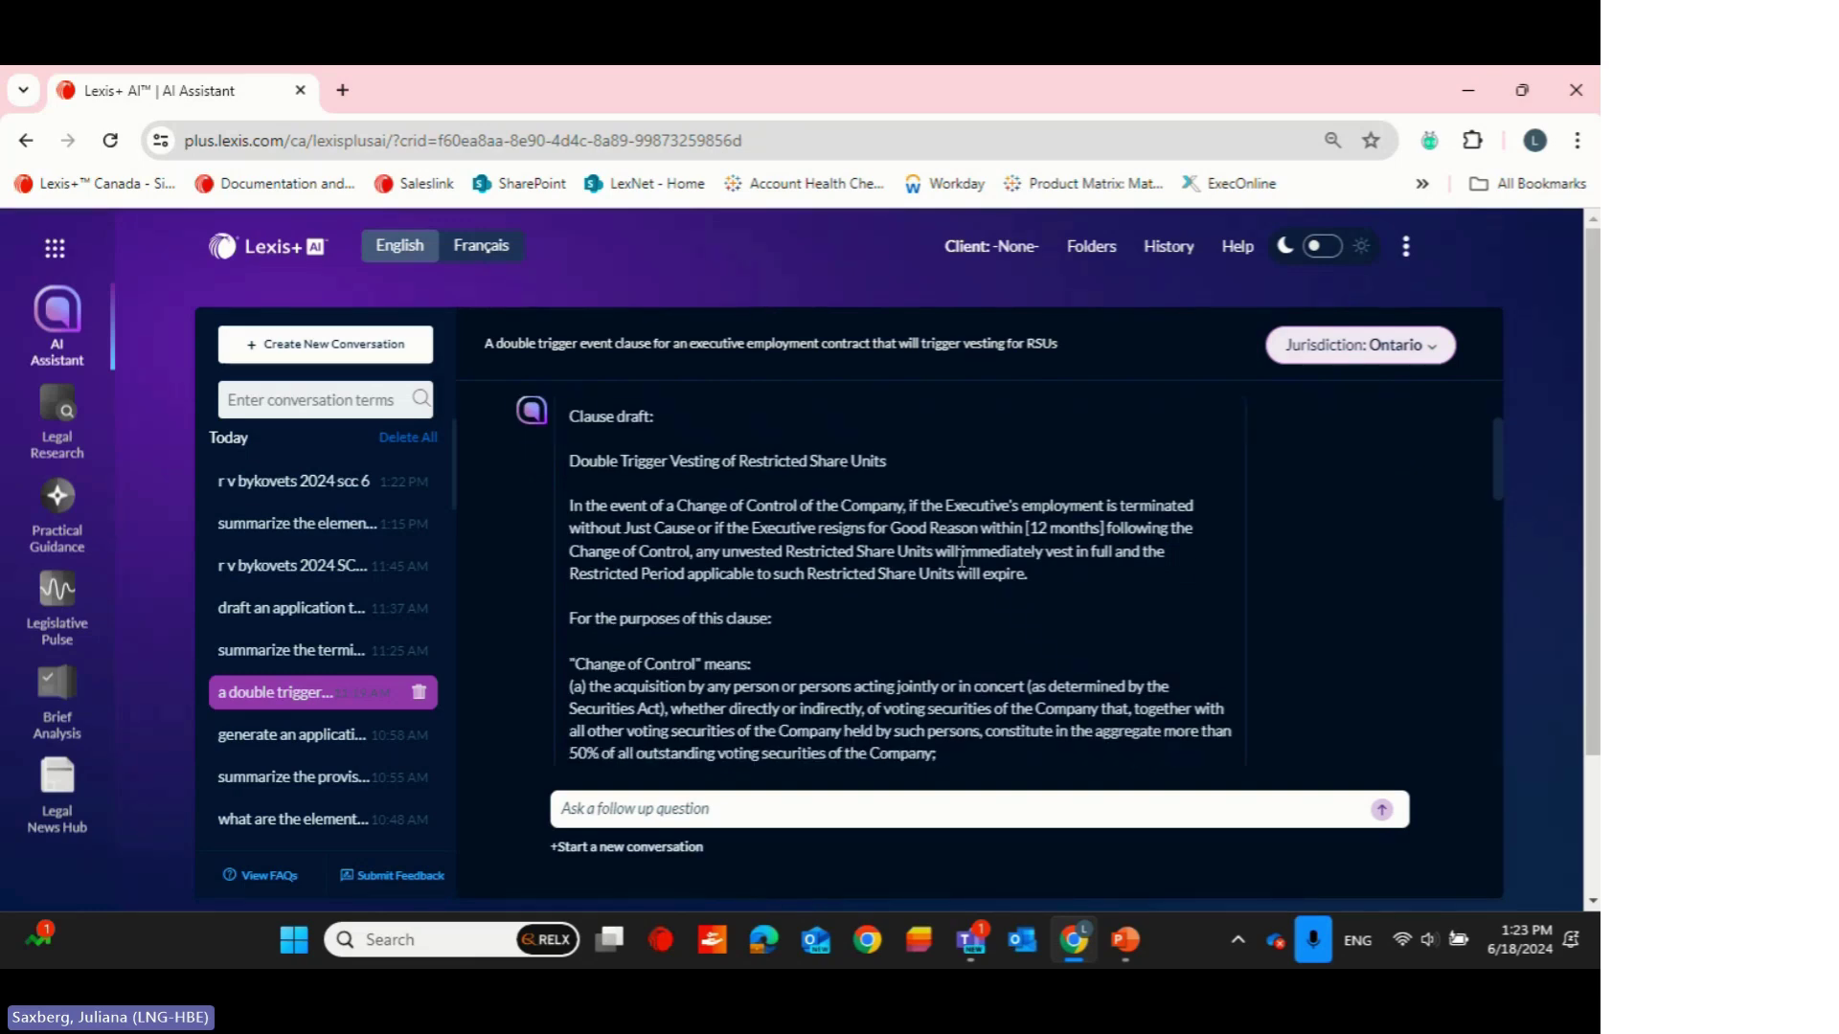
scroll(961, 561, down, 1)
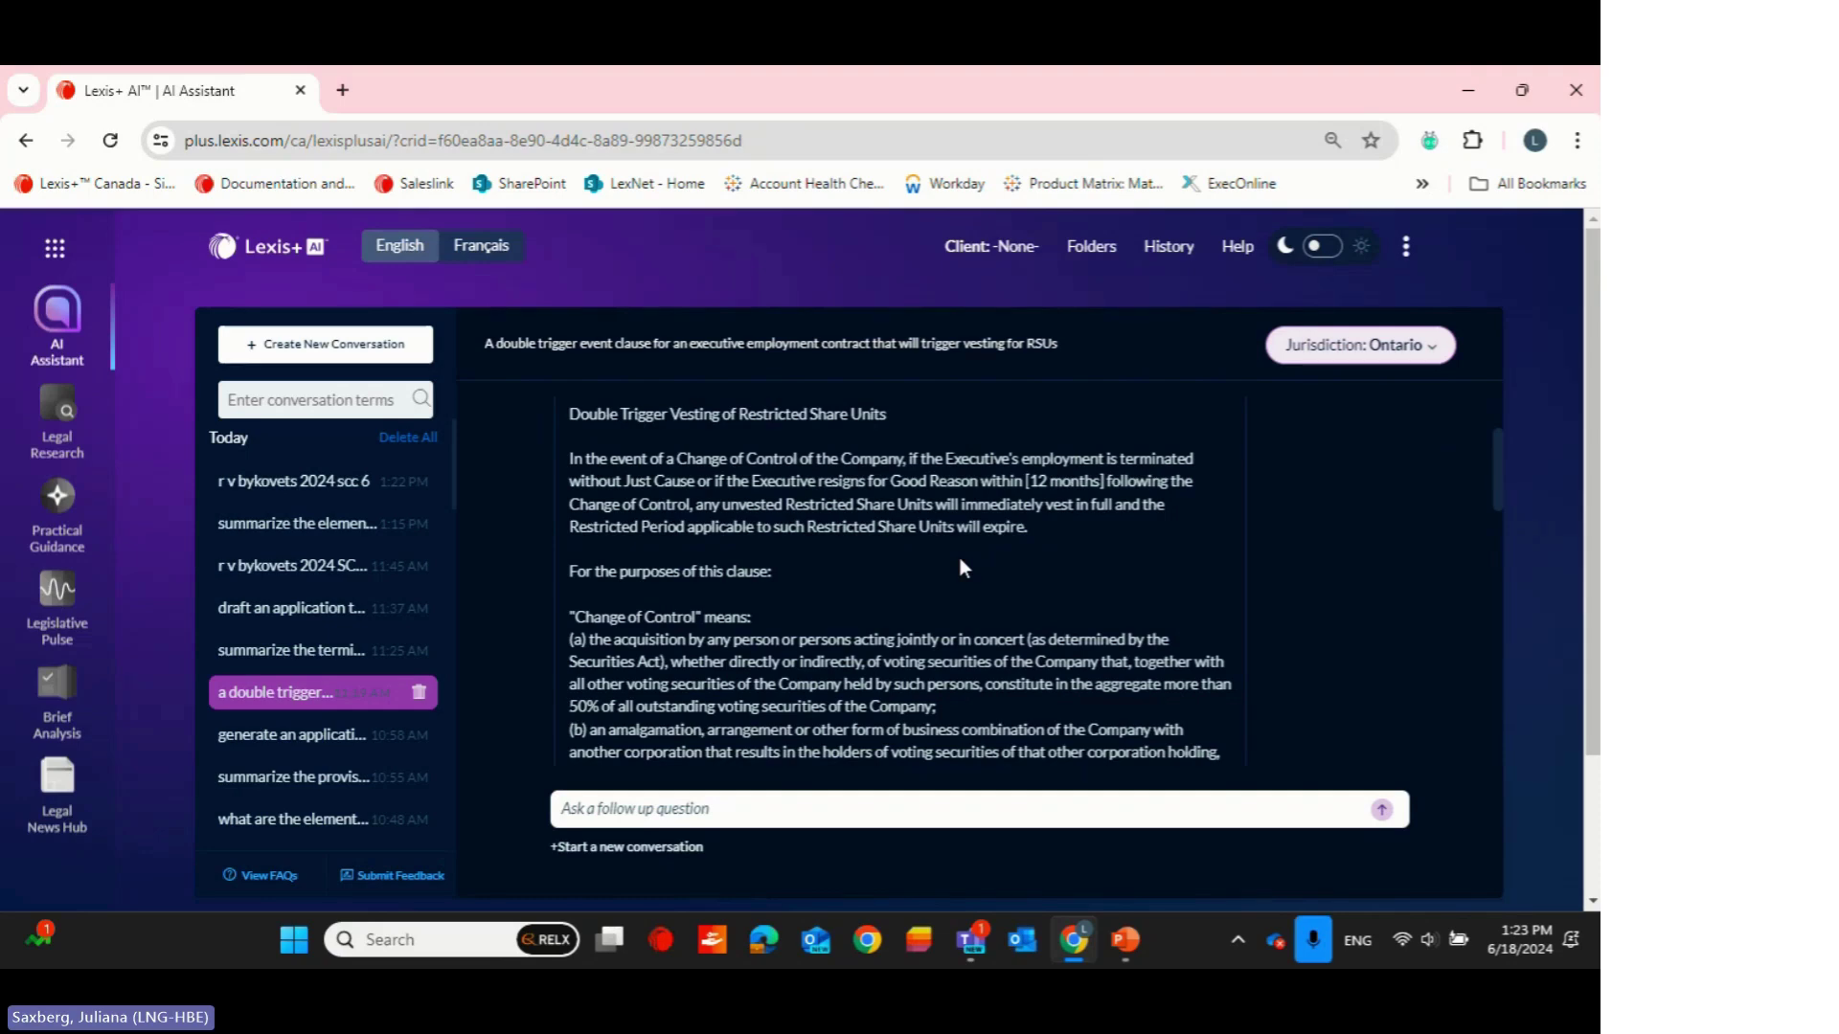
Read the rest of the drafted RSU vesting clause, from the Change of Control definition through the optional additions and supporting content
scroll(960, 559, down, 3)
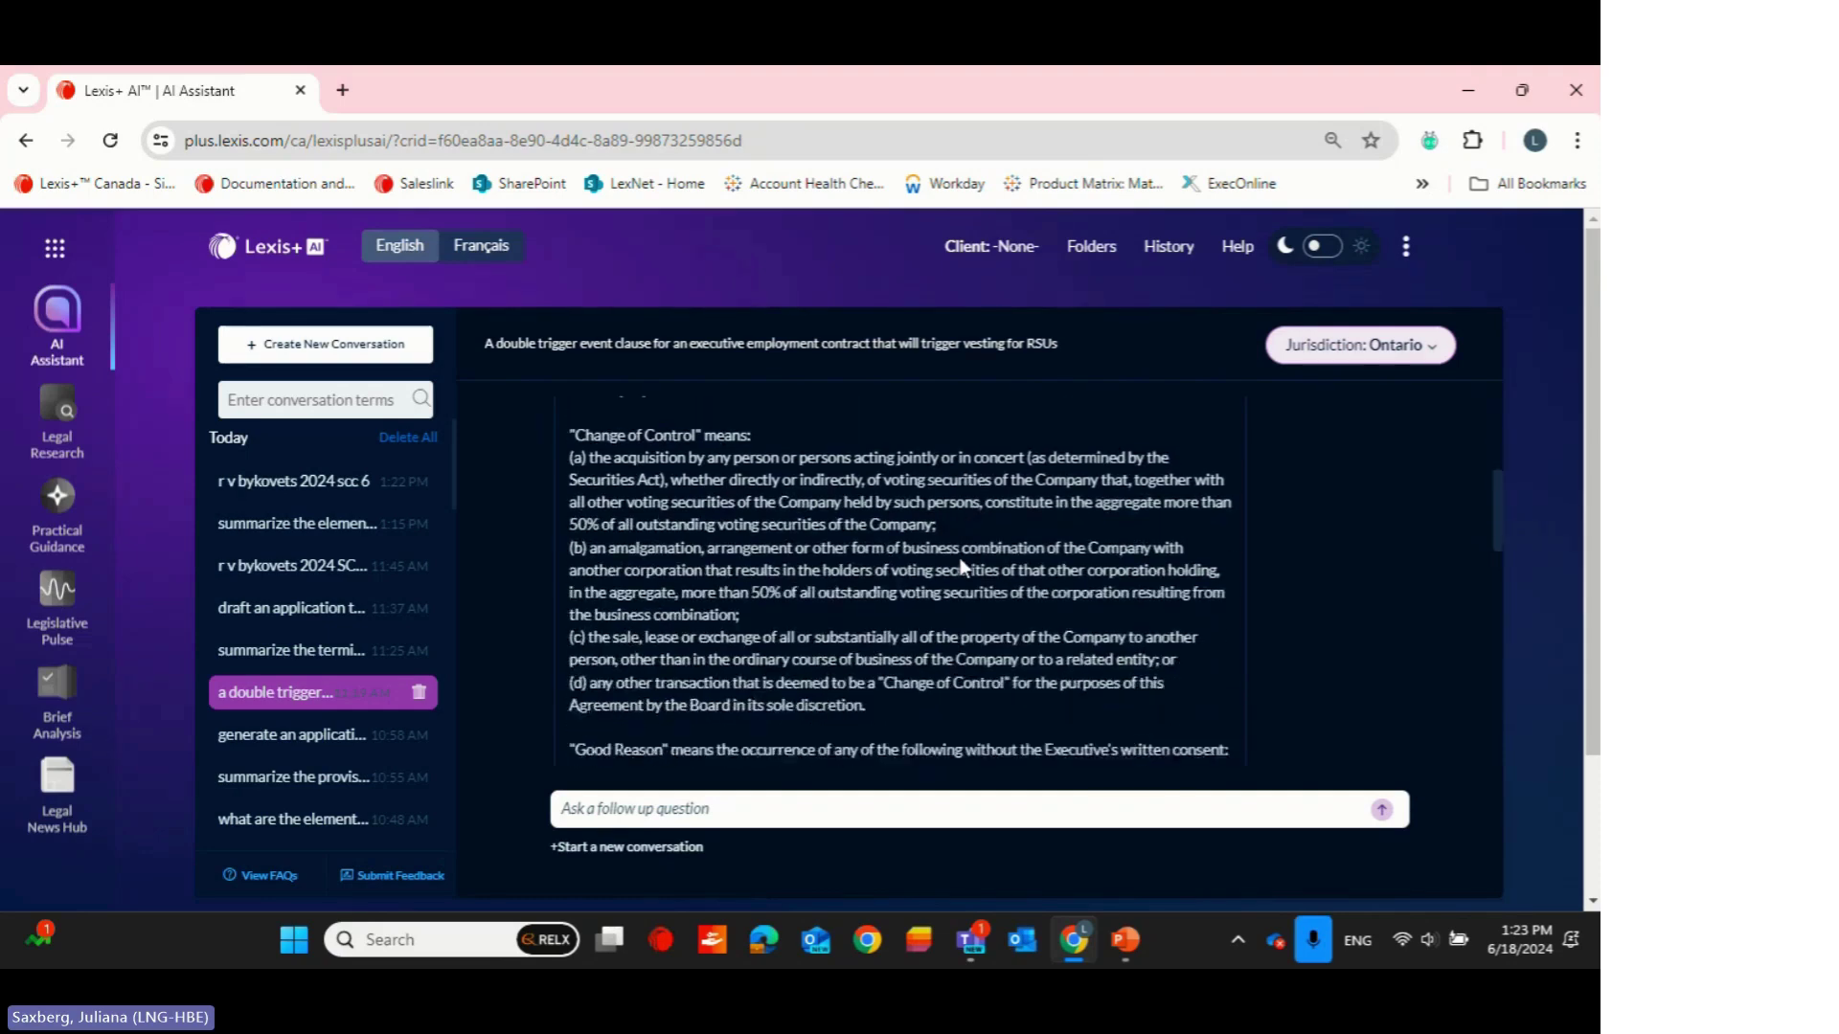
scroll(961, 560, down, 2)
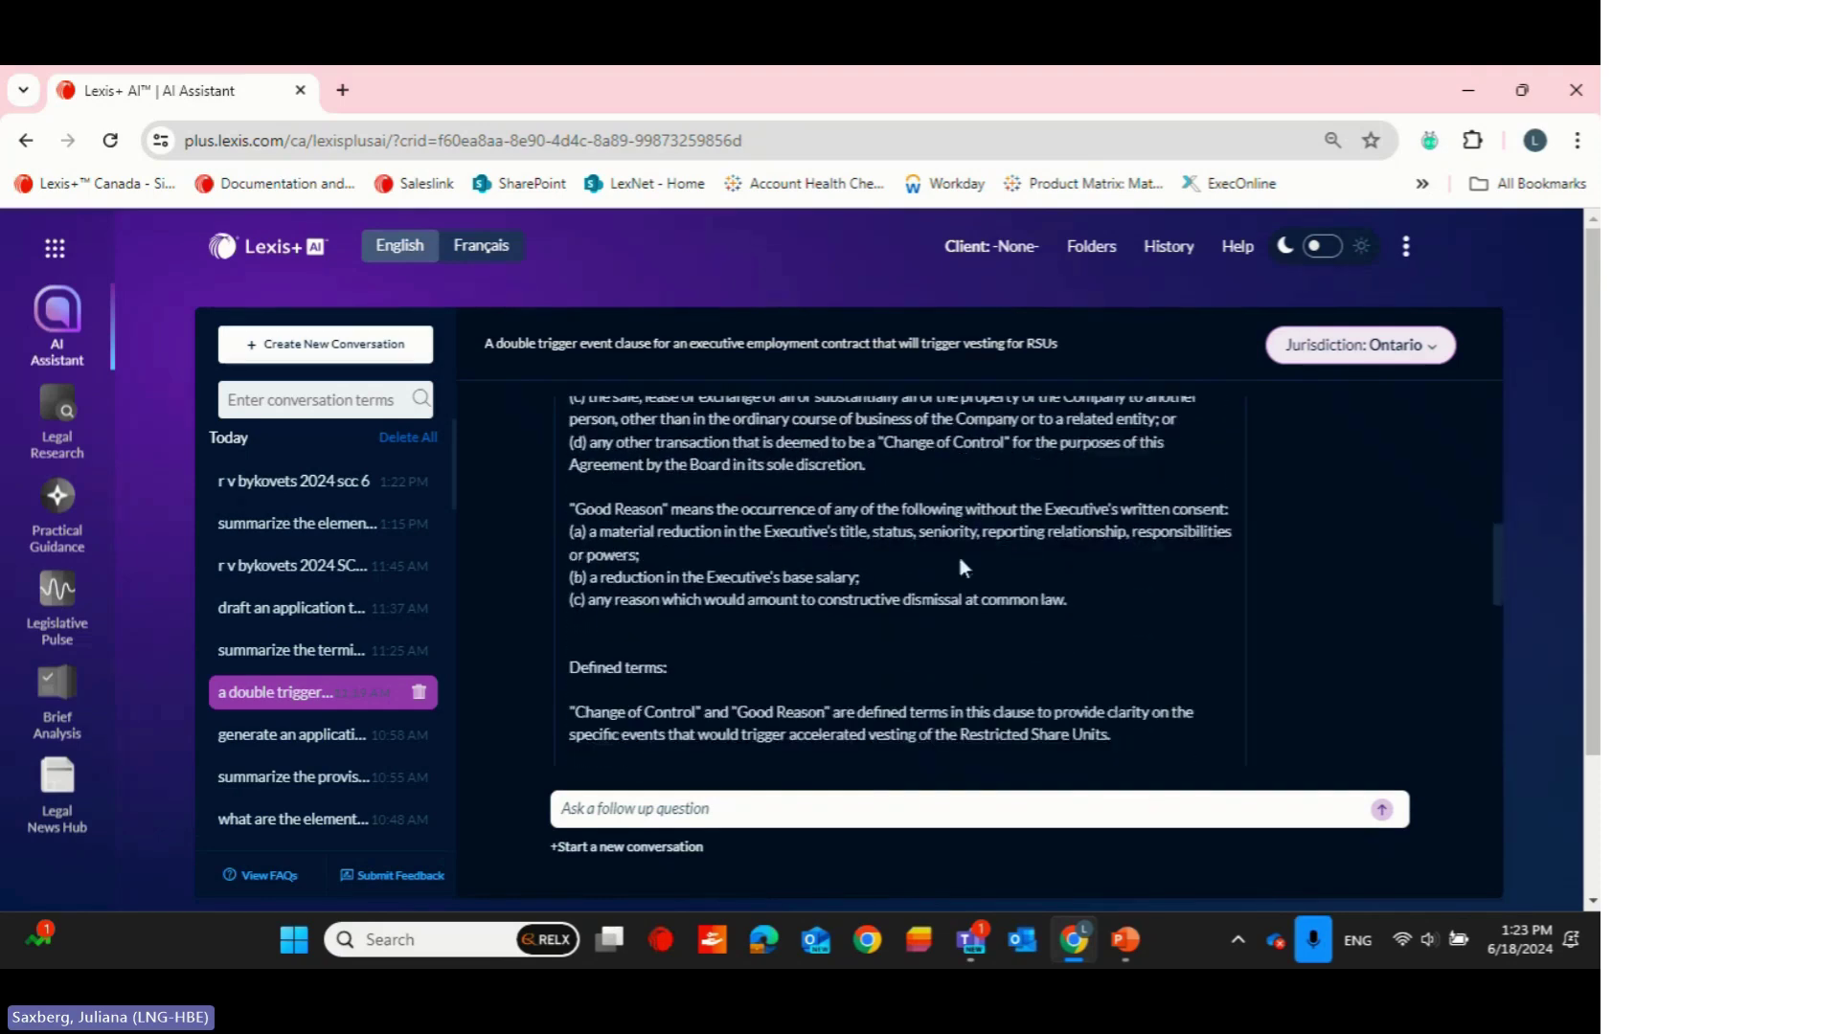
scroll(961, 560, down, 1)
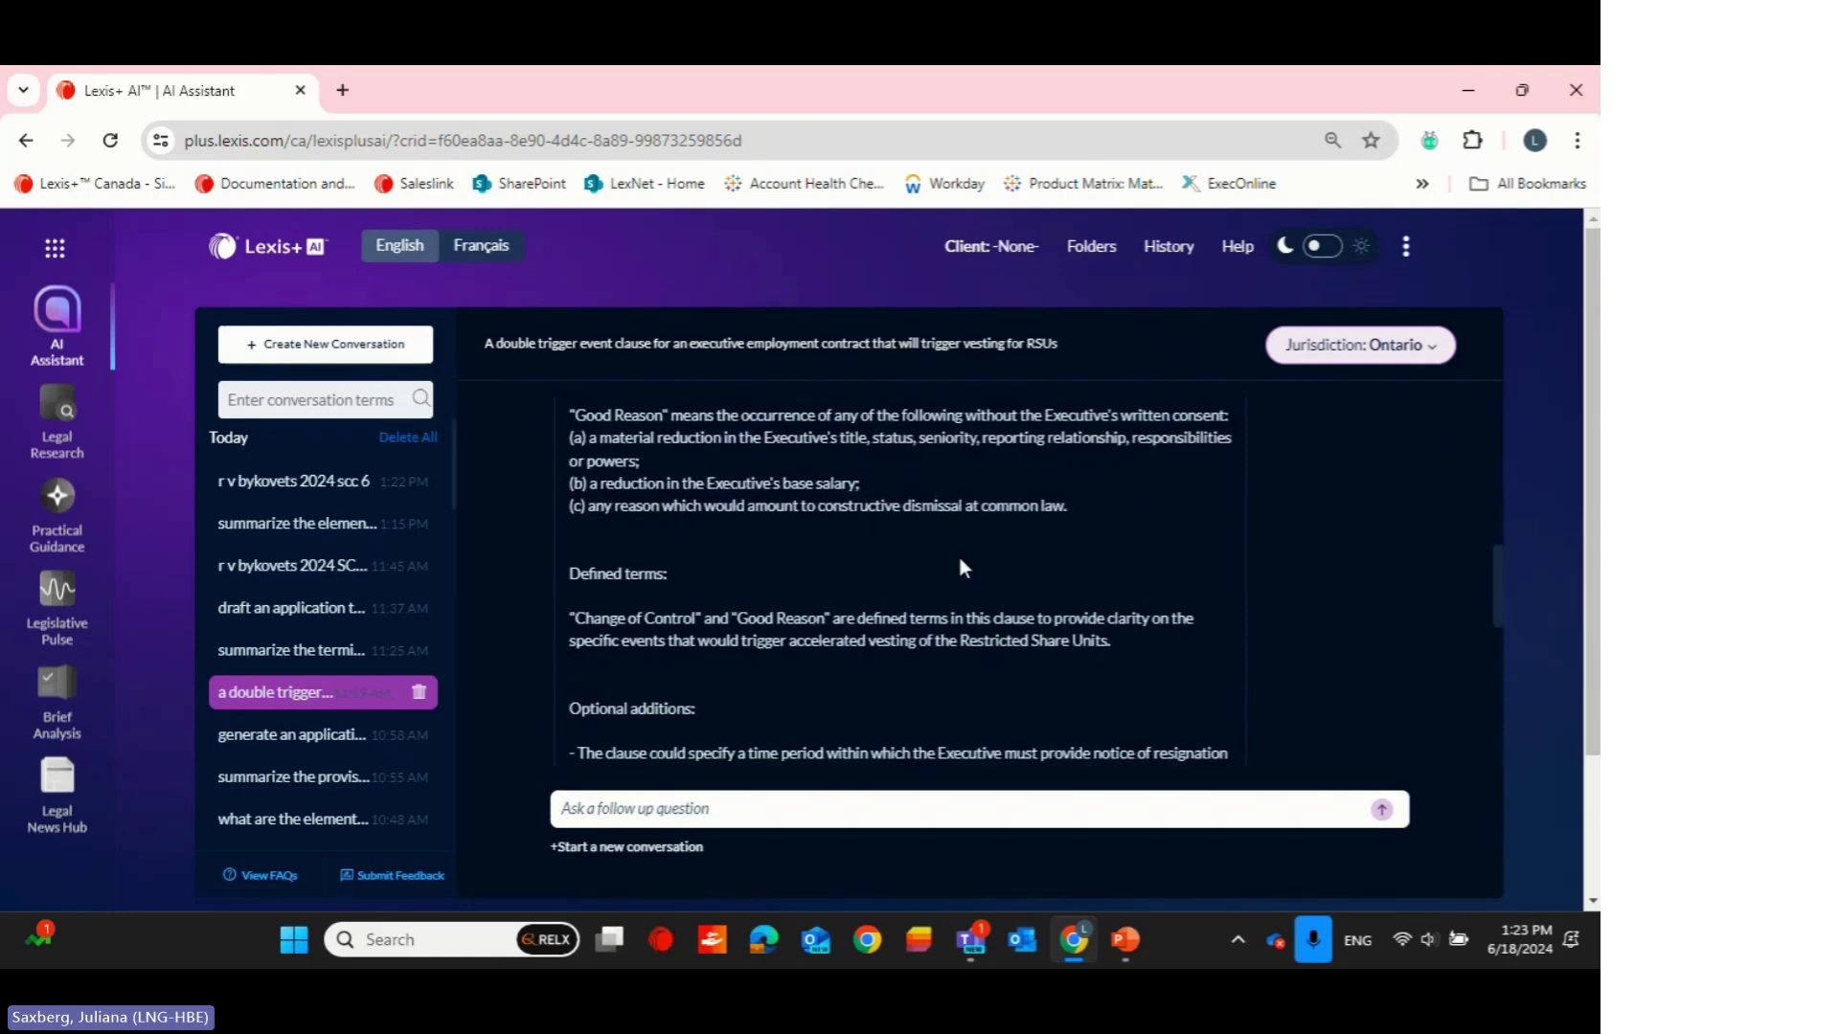
scroll(963, 567, down, 2)
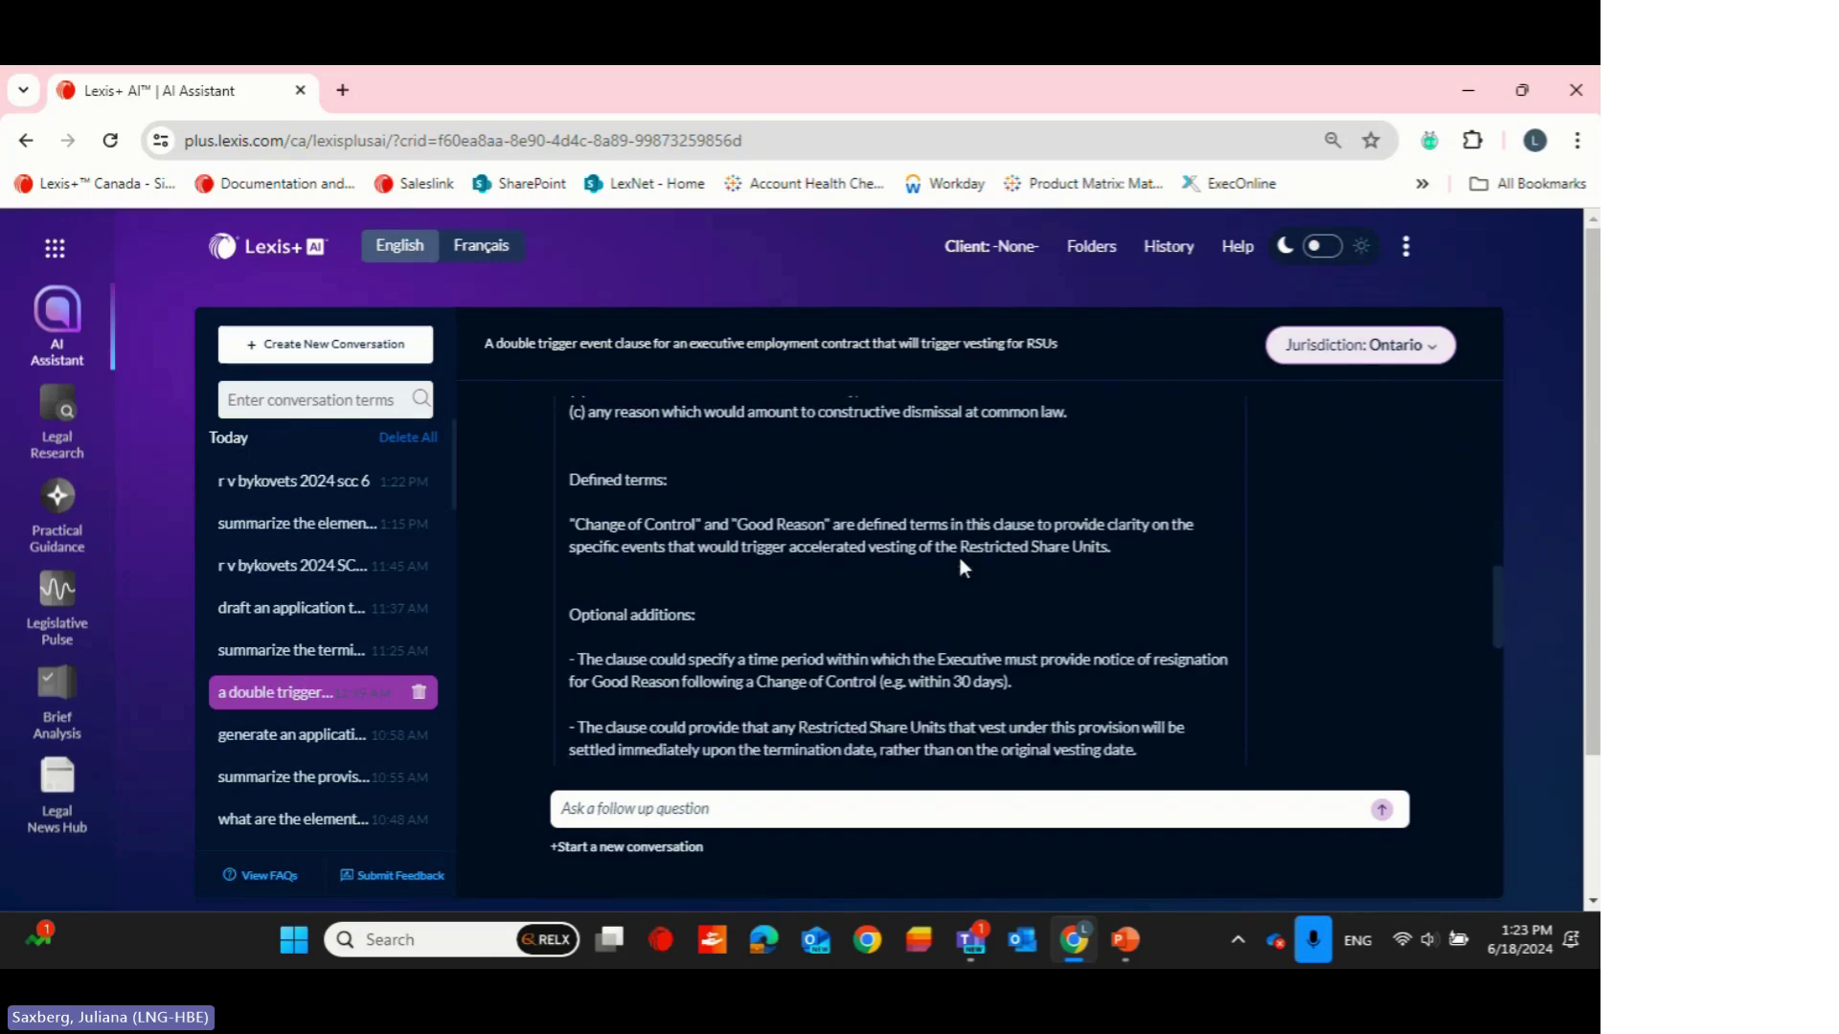
scroll(962, 563, down, 4)
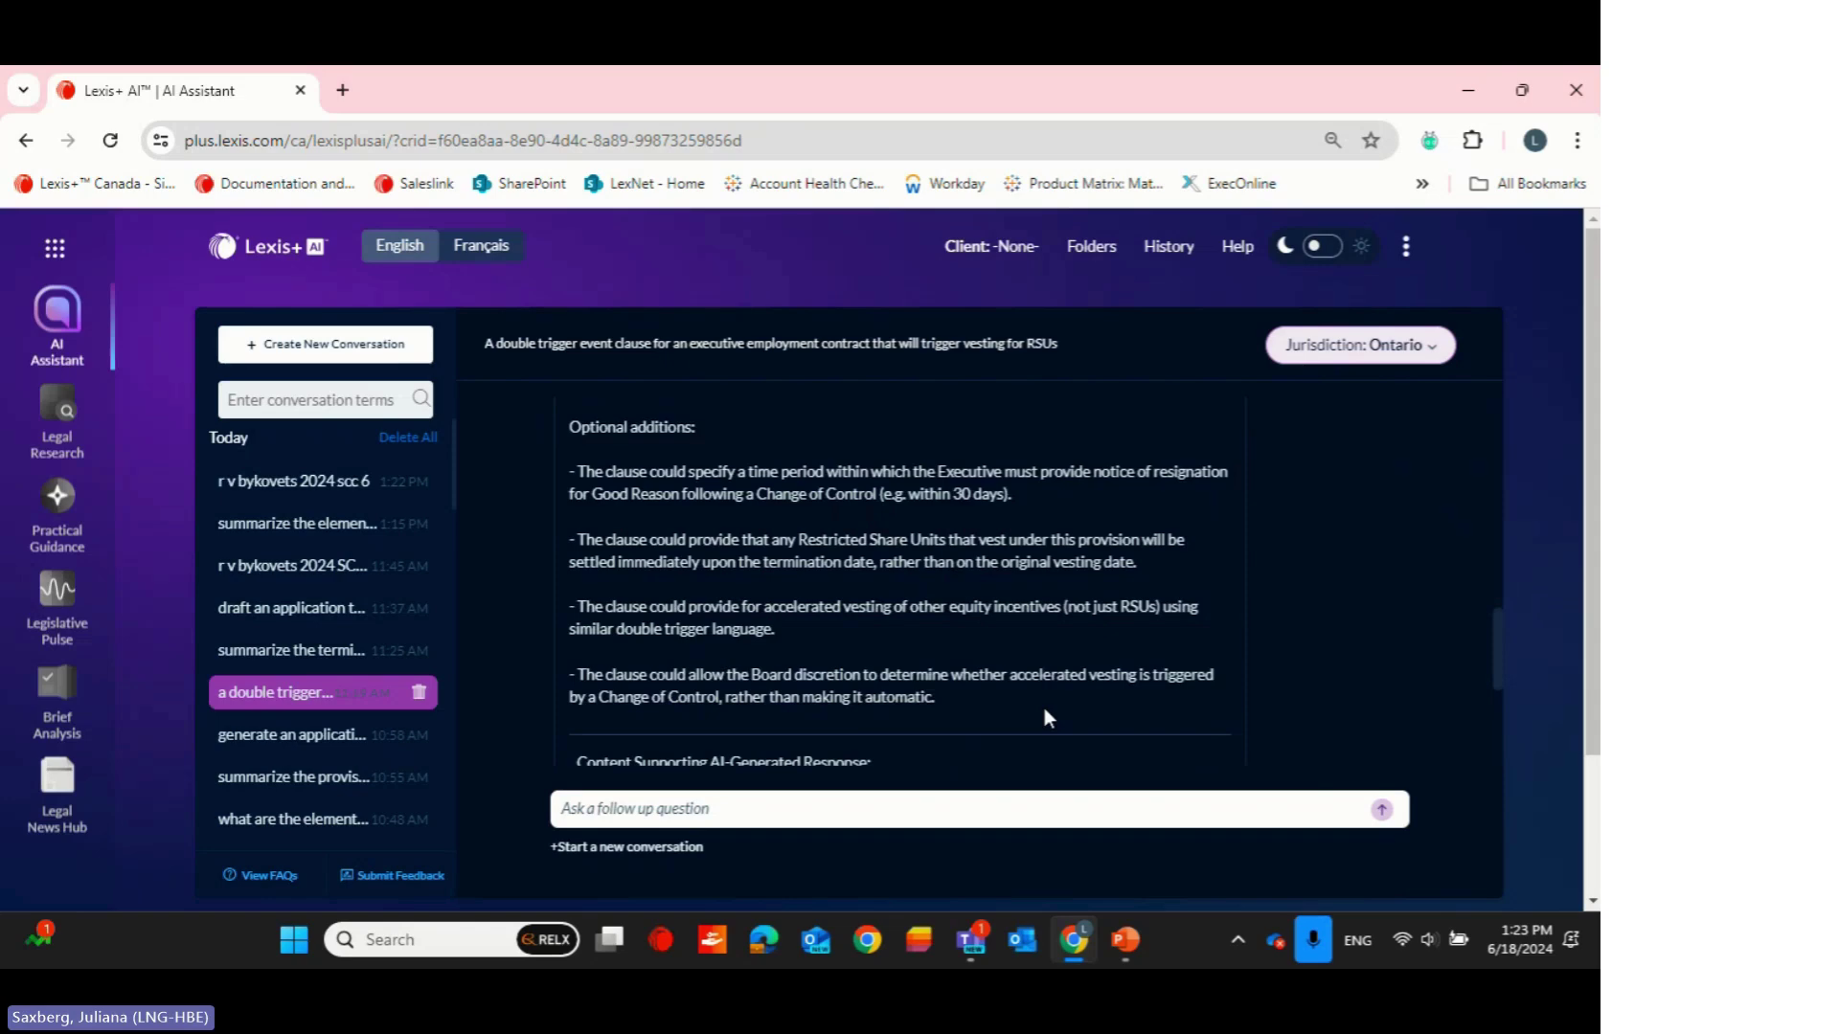
scroll(1044, 711, down, 3)
scroll(1045, 710, down, 1)
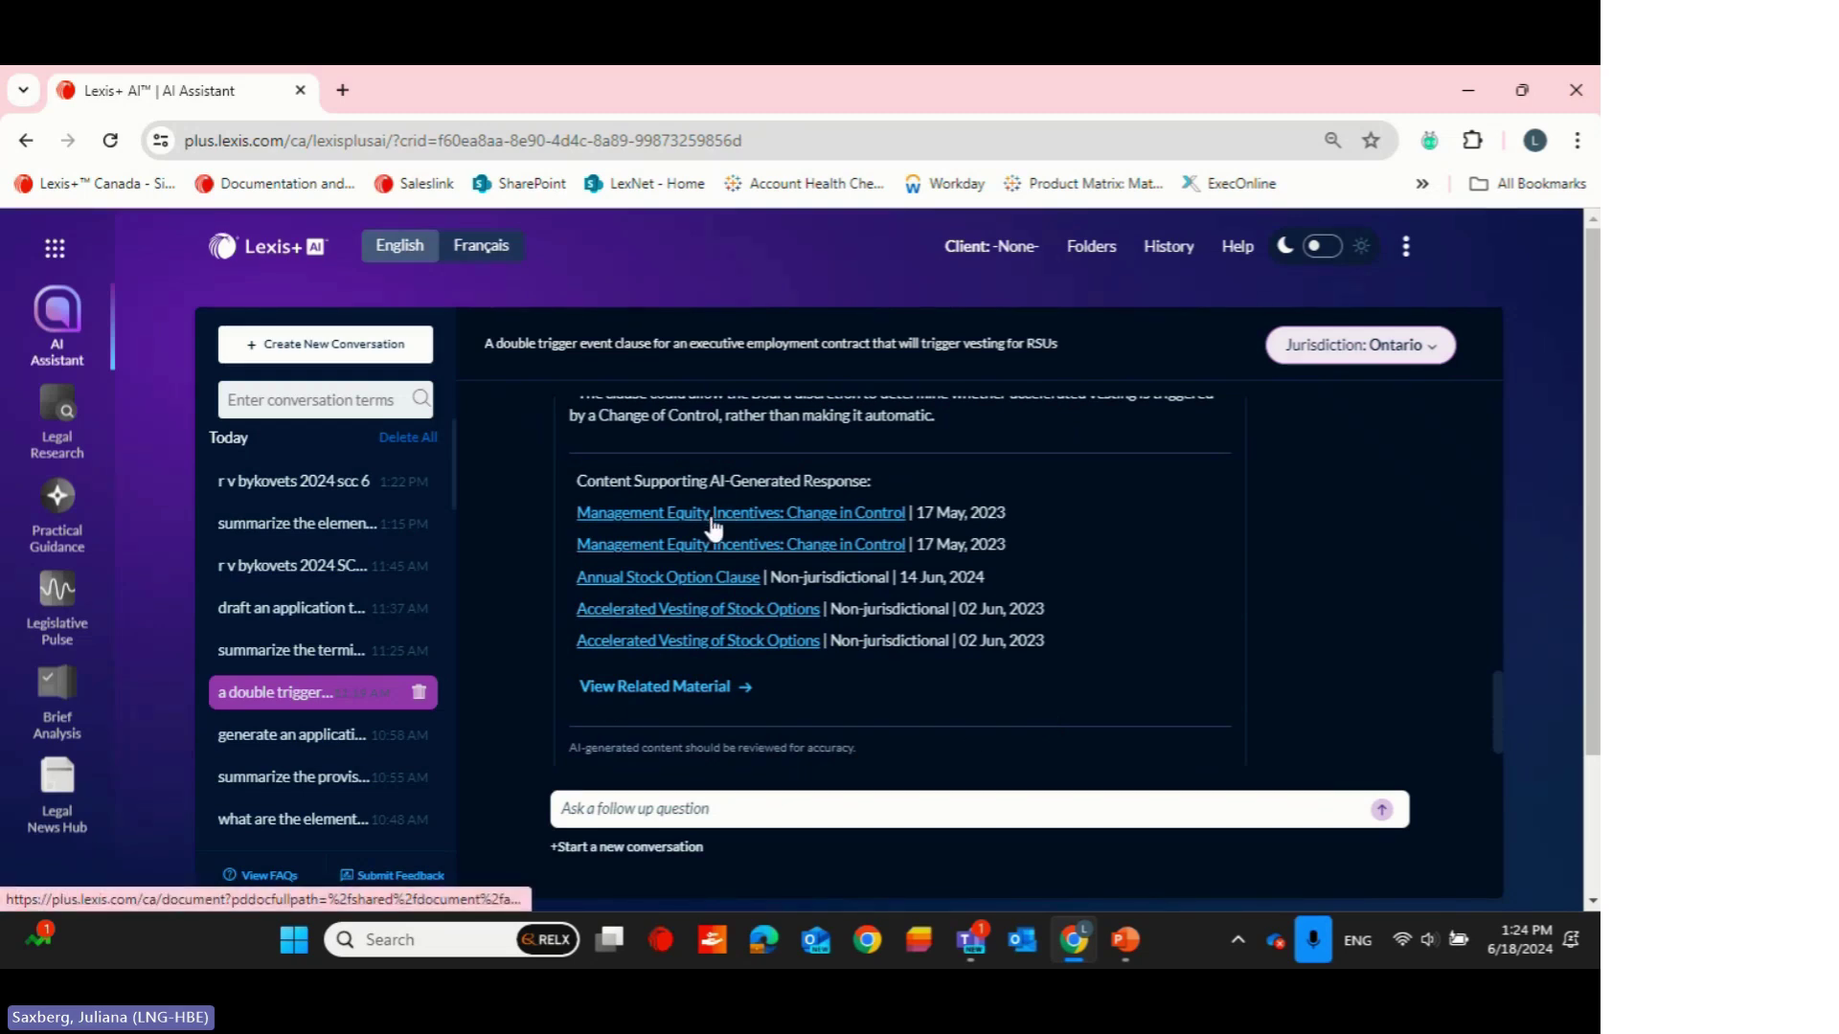
View the draft's related Practical Guidance material and open the Accelerated Vesting of Stock Options precedent dated 02 Jun, 2023
click(690, 685)
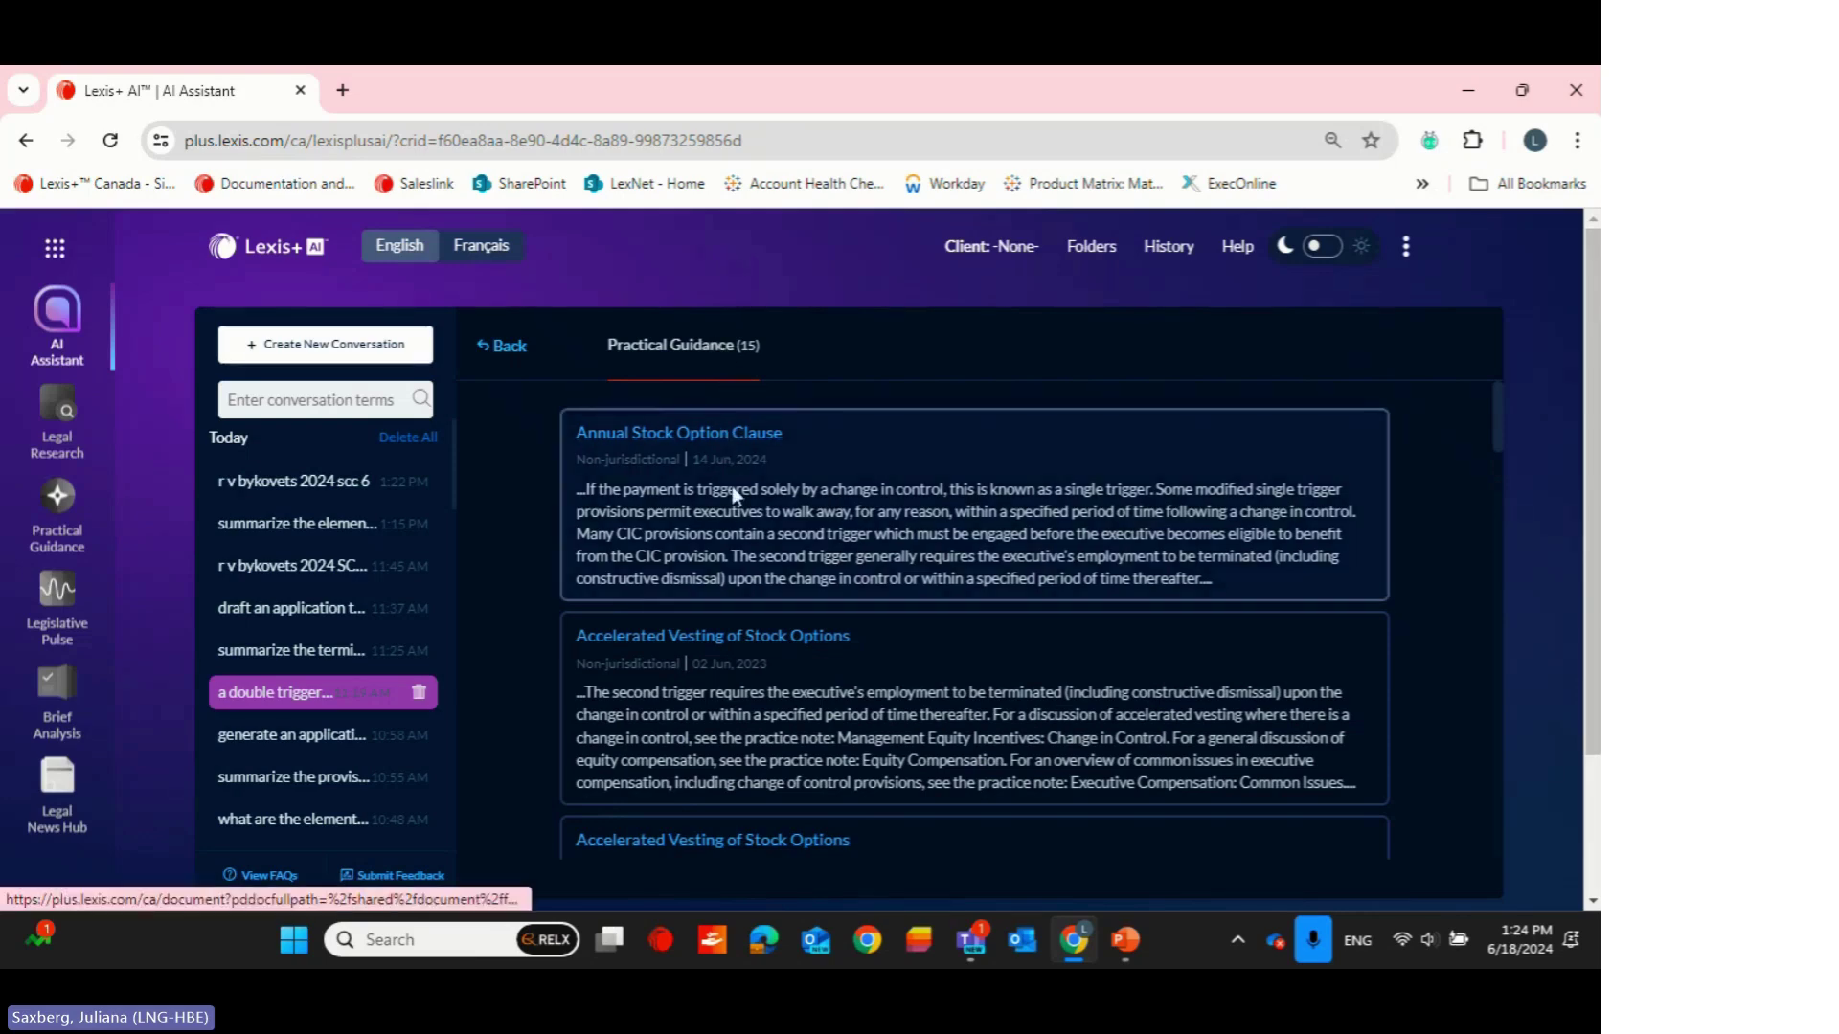
click(735, 639)
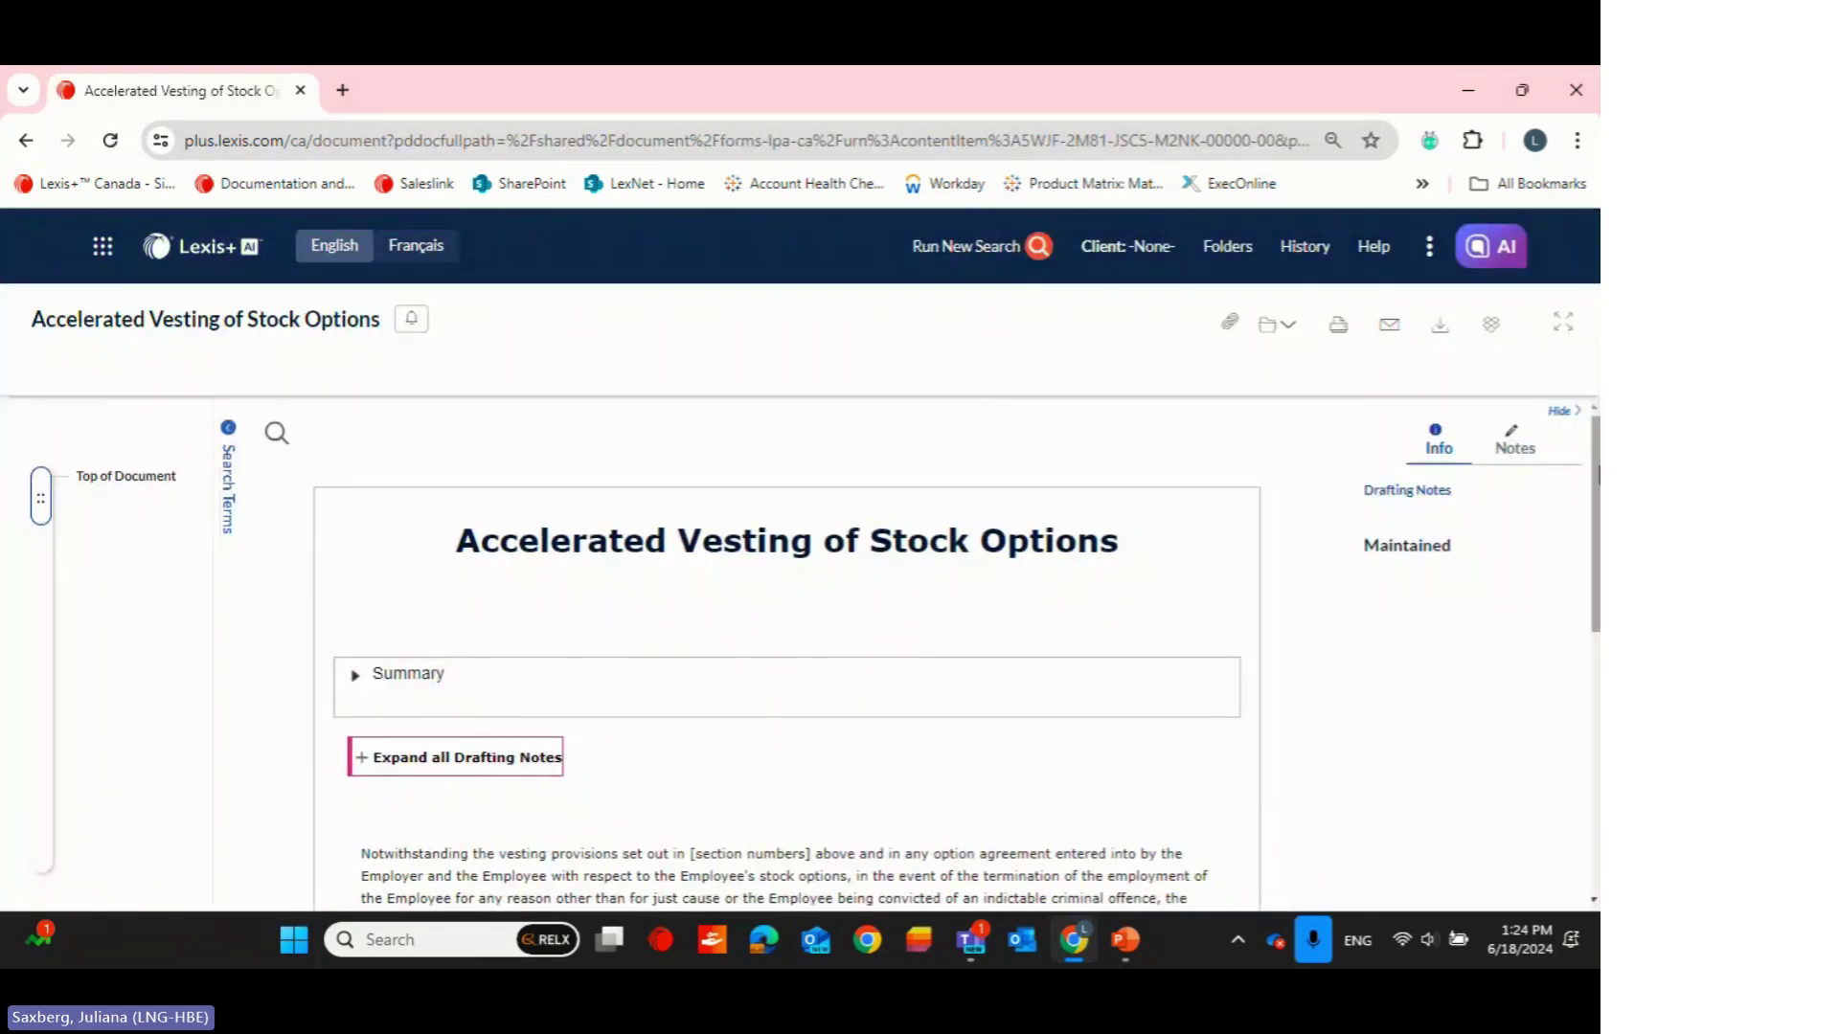
mouse_move(1596, 479)
mouse_down()
mouse_move(1590, 658)
mouse_move(1592, 472)
mouse_up()
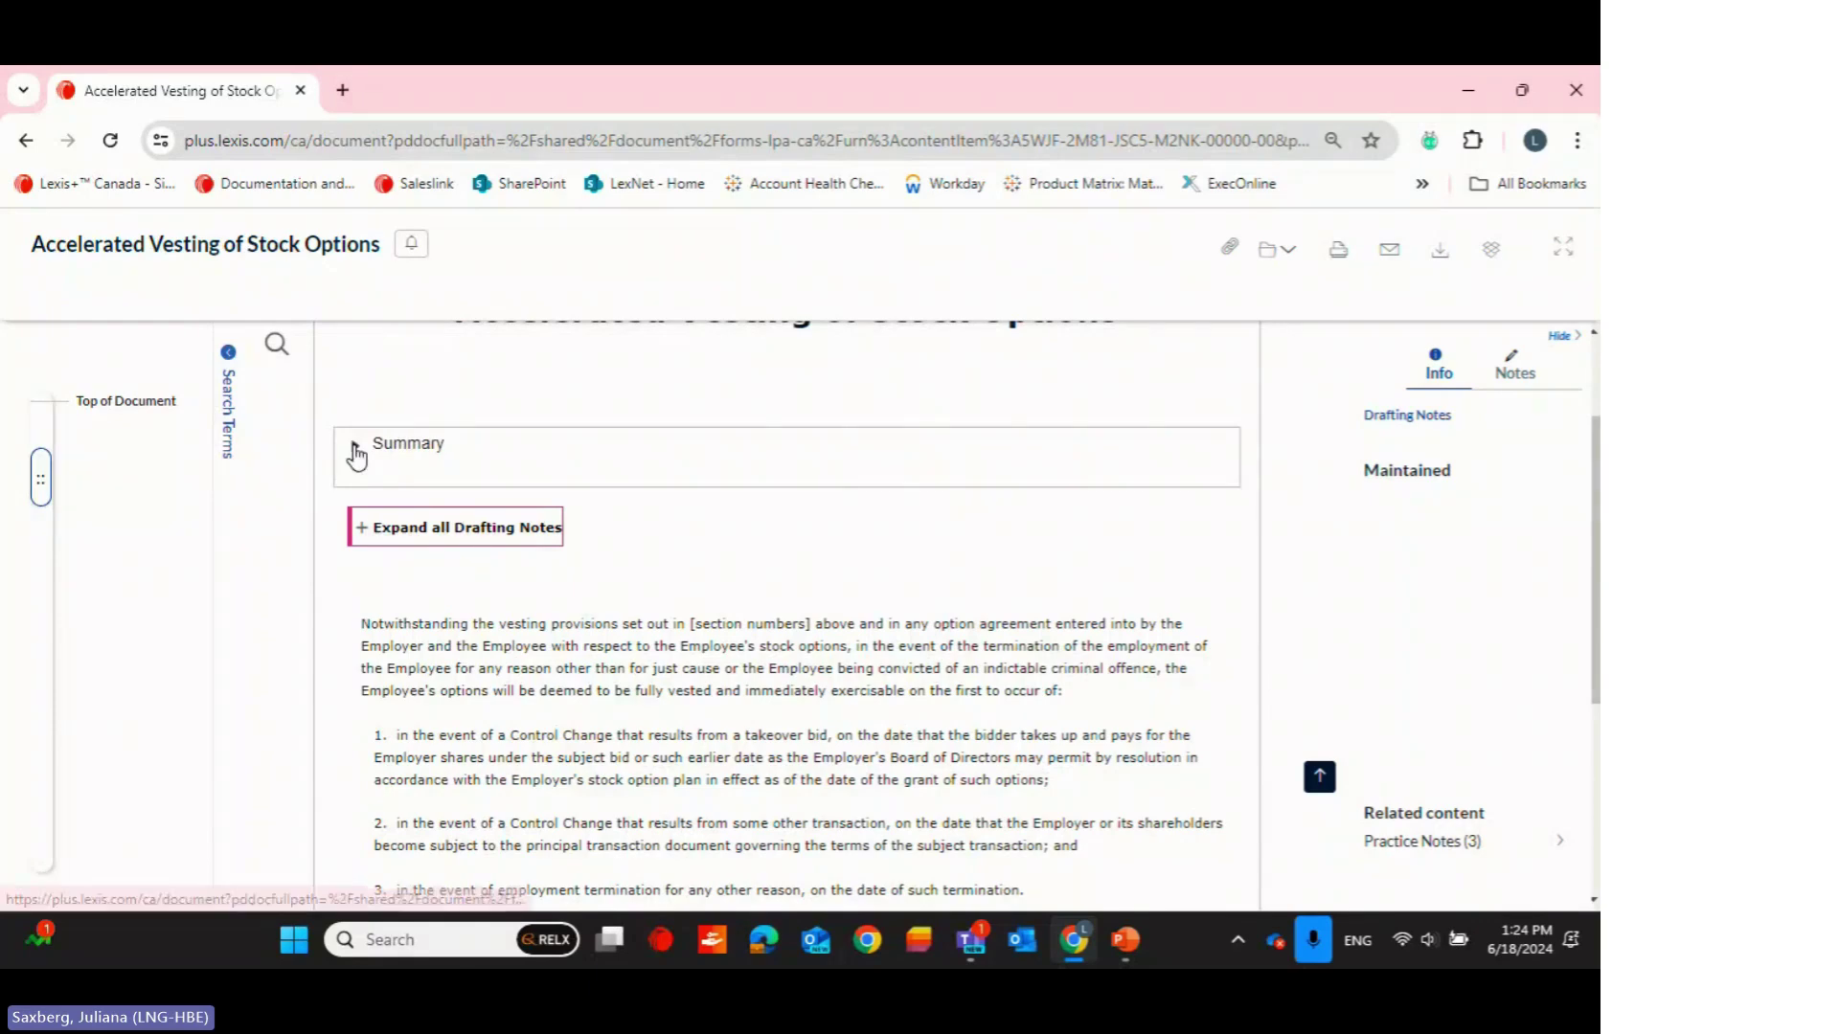
Expand and read the precedent's summary, and open its related practice note Management Equity Incentives: Change in Control
click(353, 445)
scroll(1532, 495, down, 2)
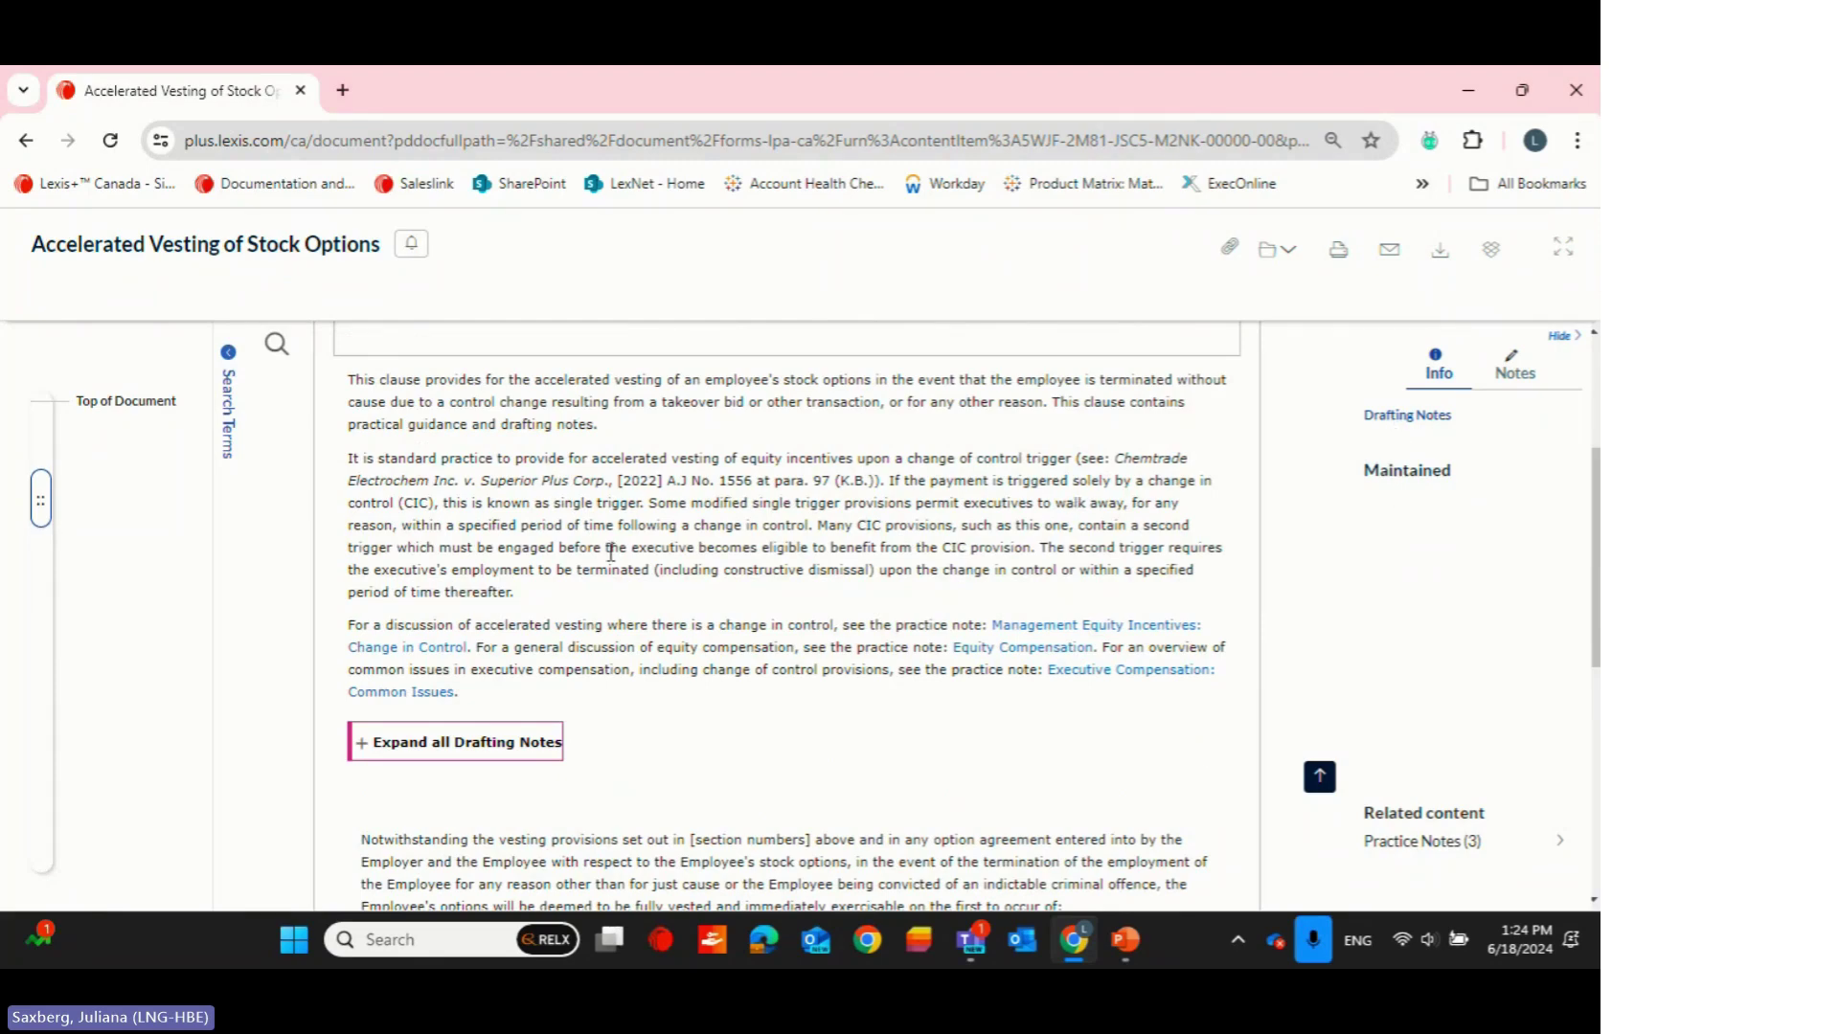
click(1454, 843)
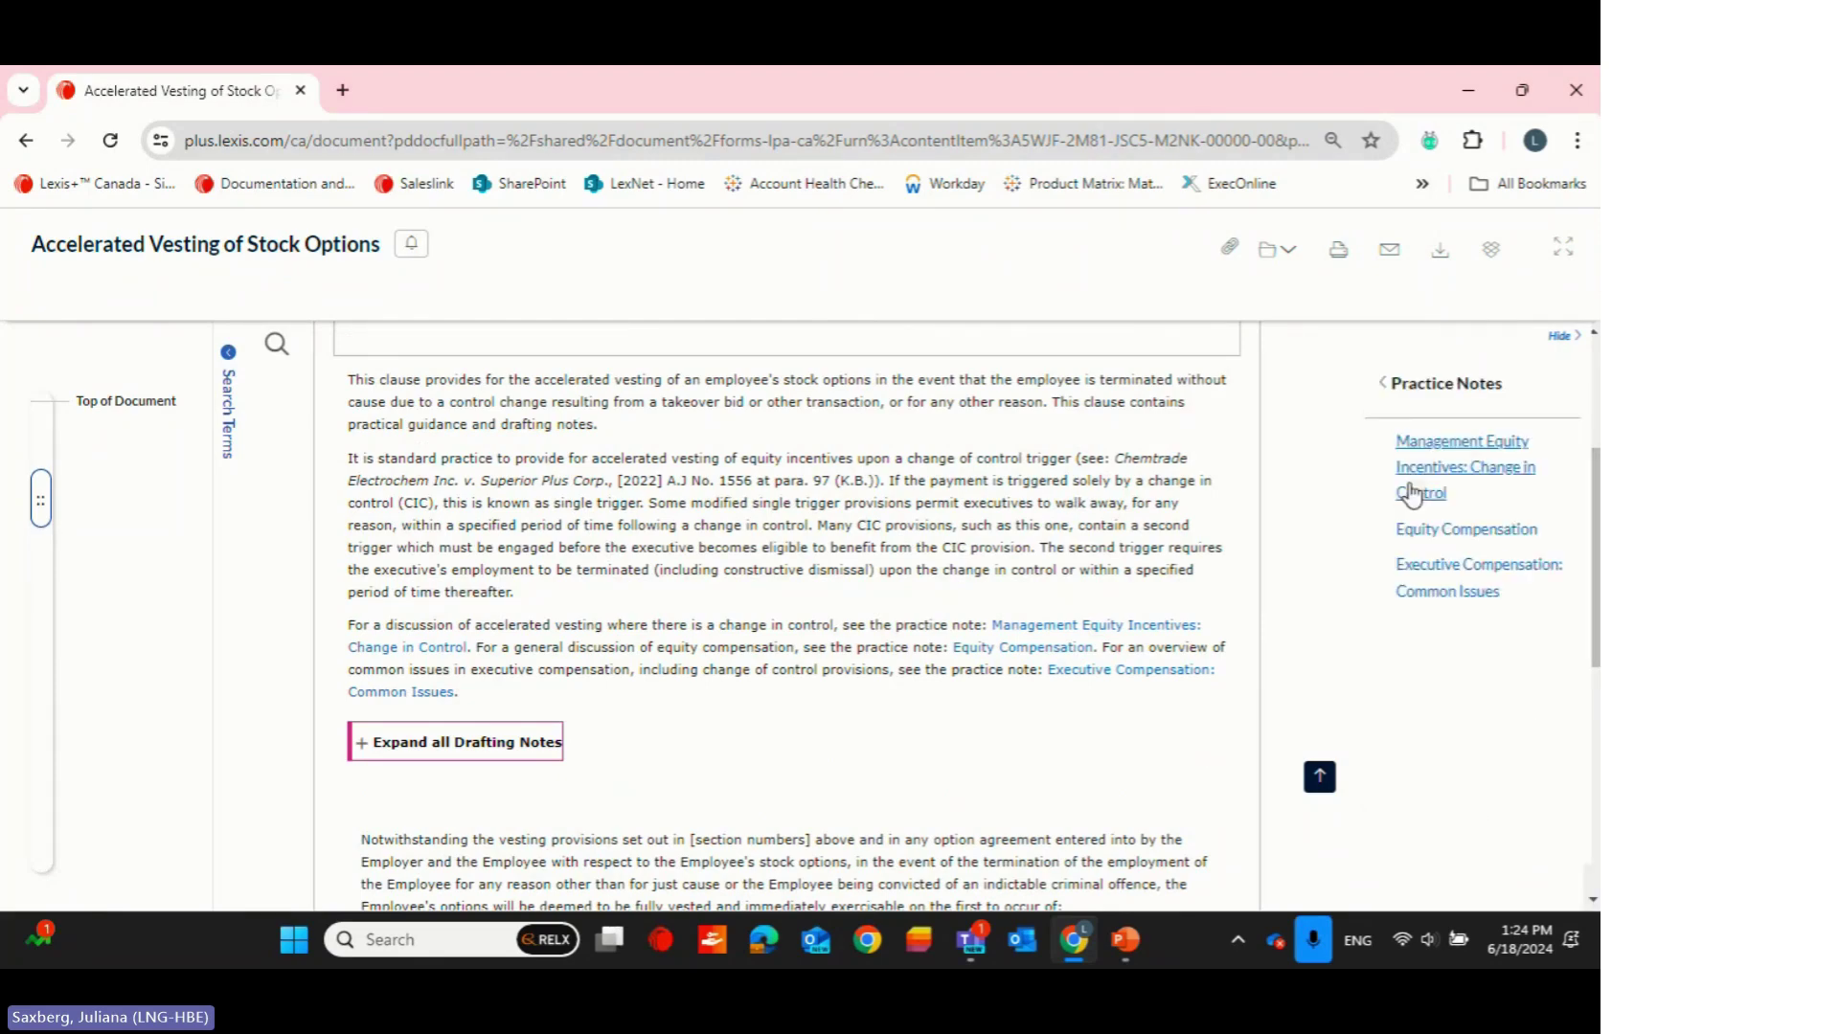
click(1420, 476)
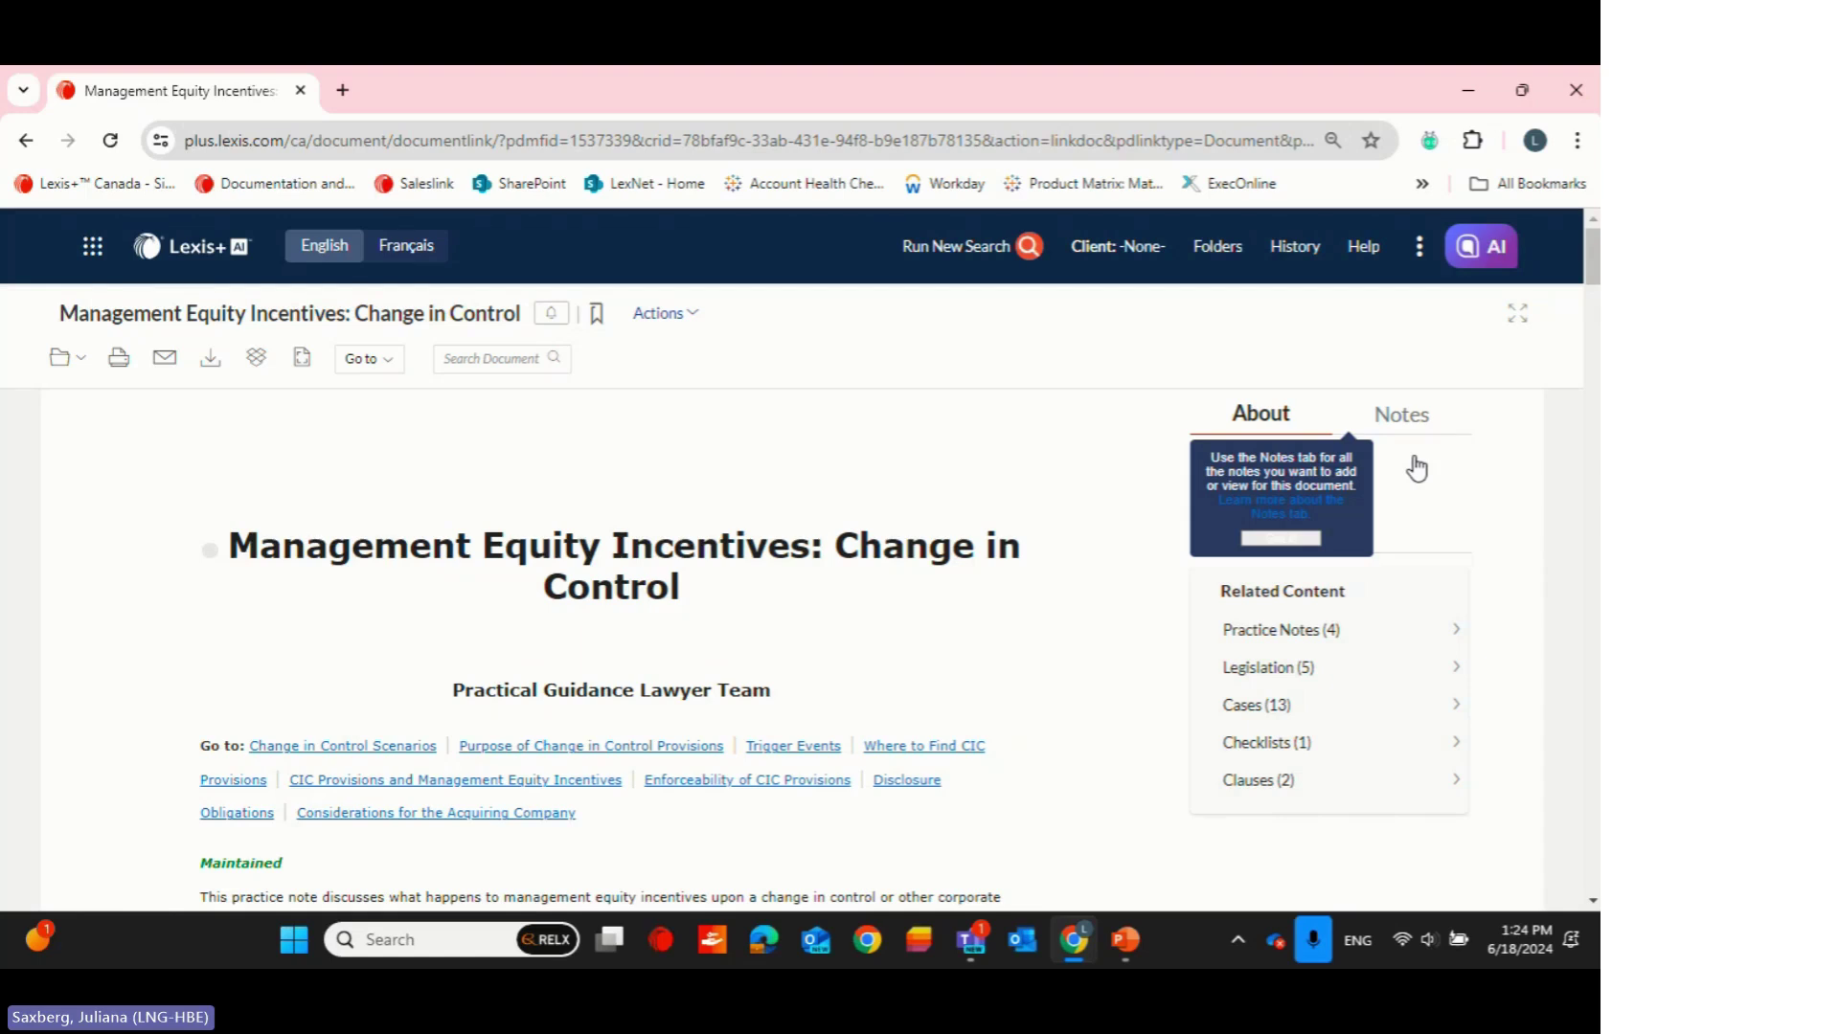
Return to the AI Assistant and start a new conversation with the Upload documents and ask questions task
click(228, 255)
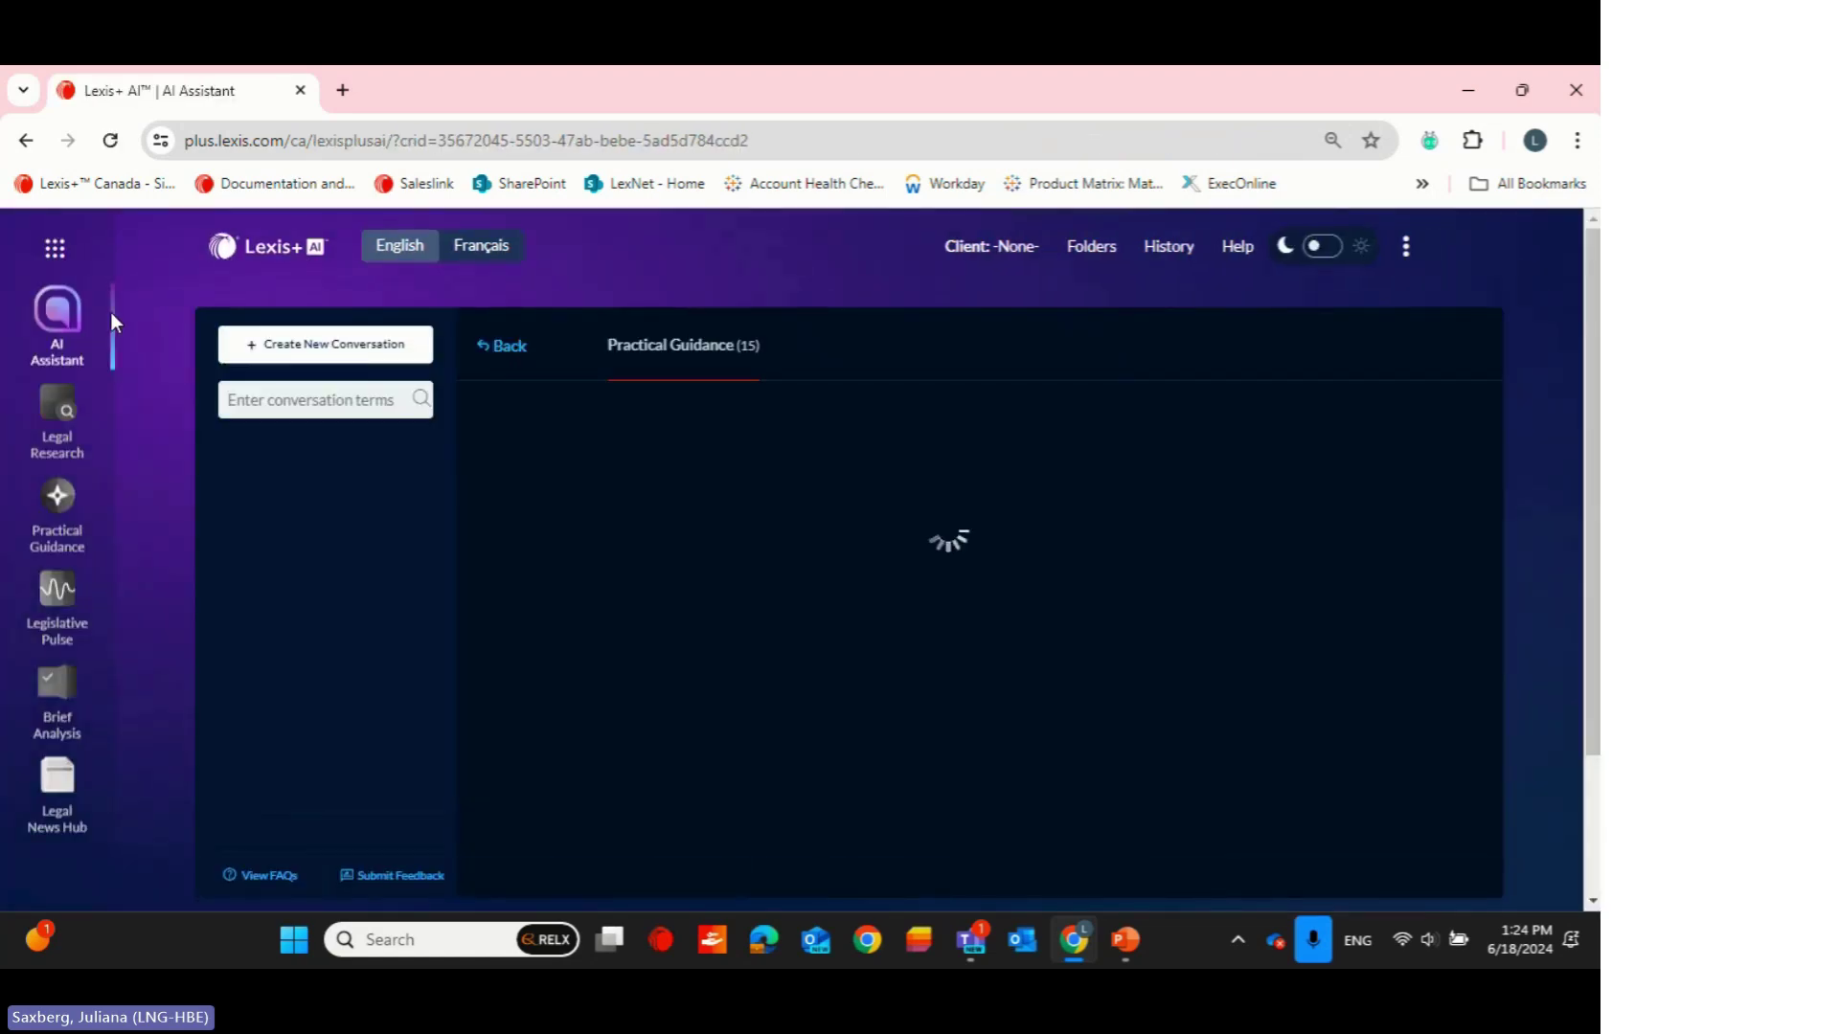
click(280, 358)
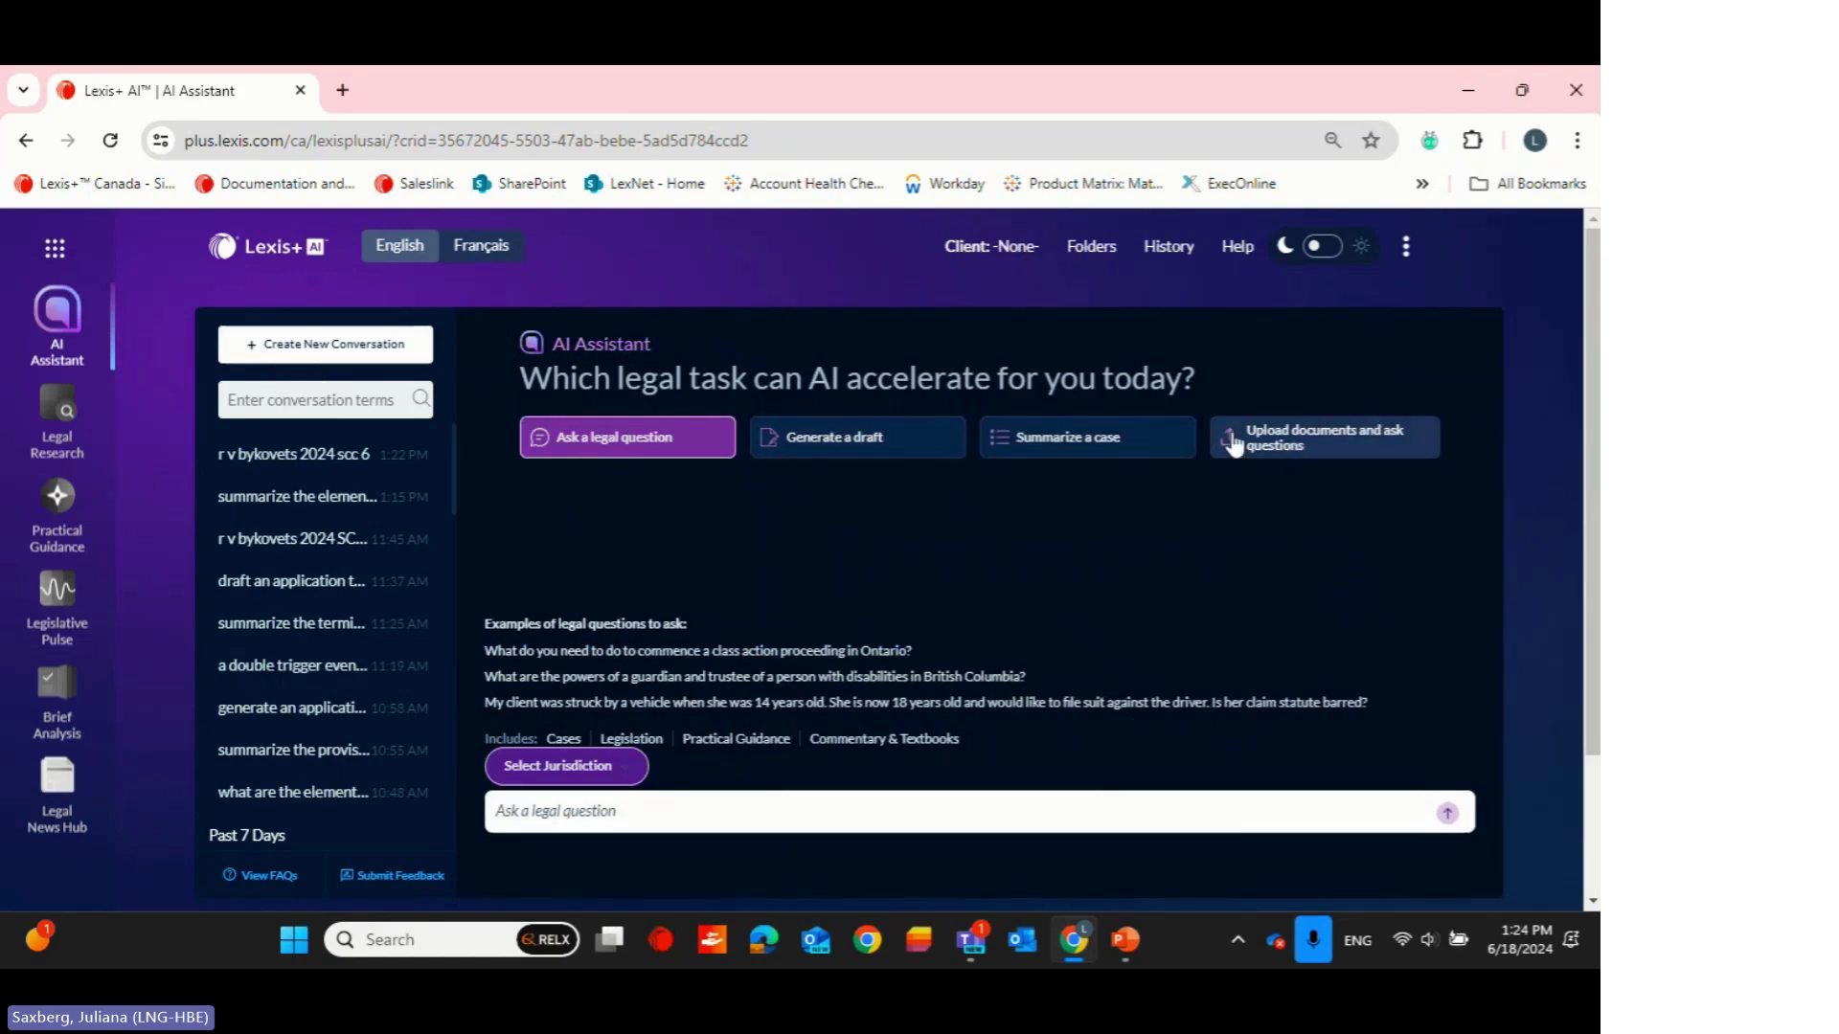
click(1364, 428)
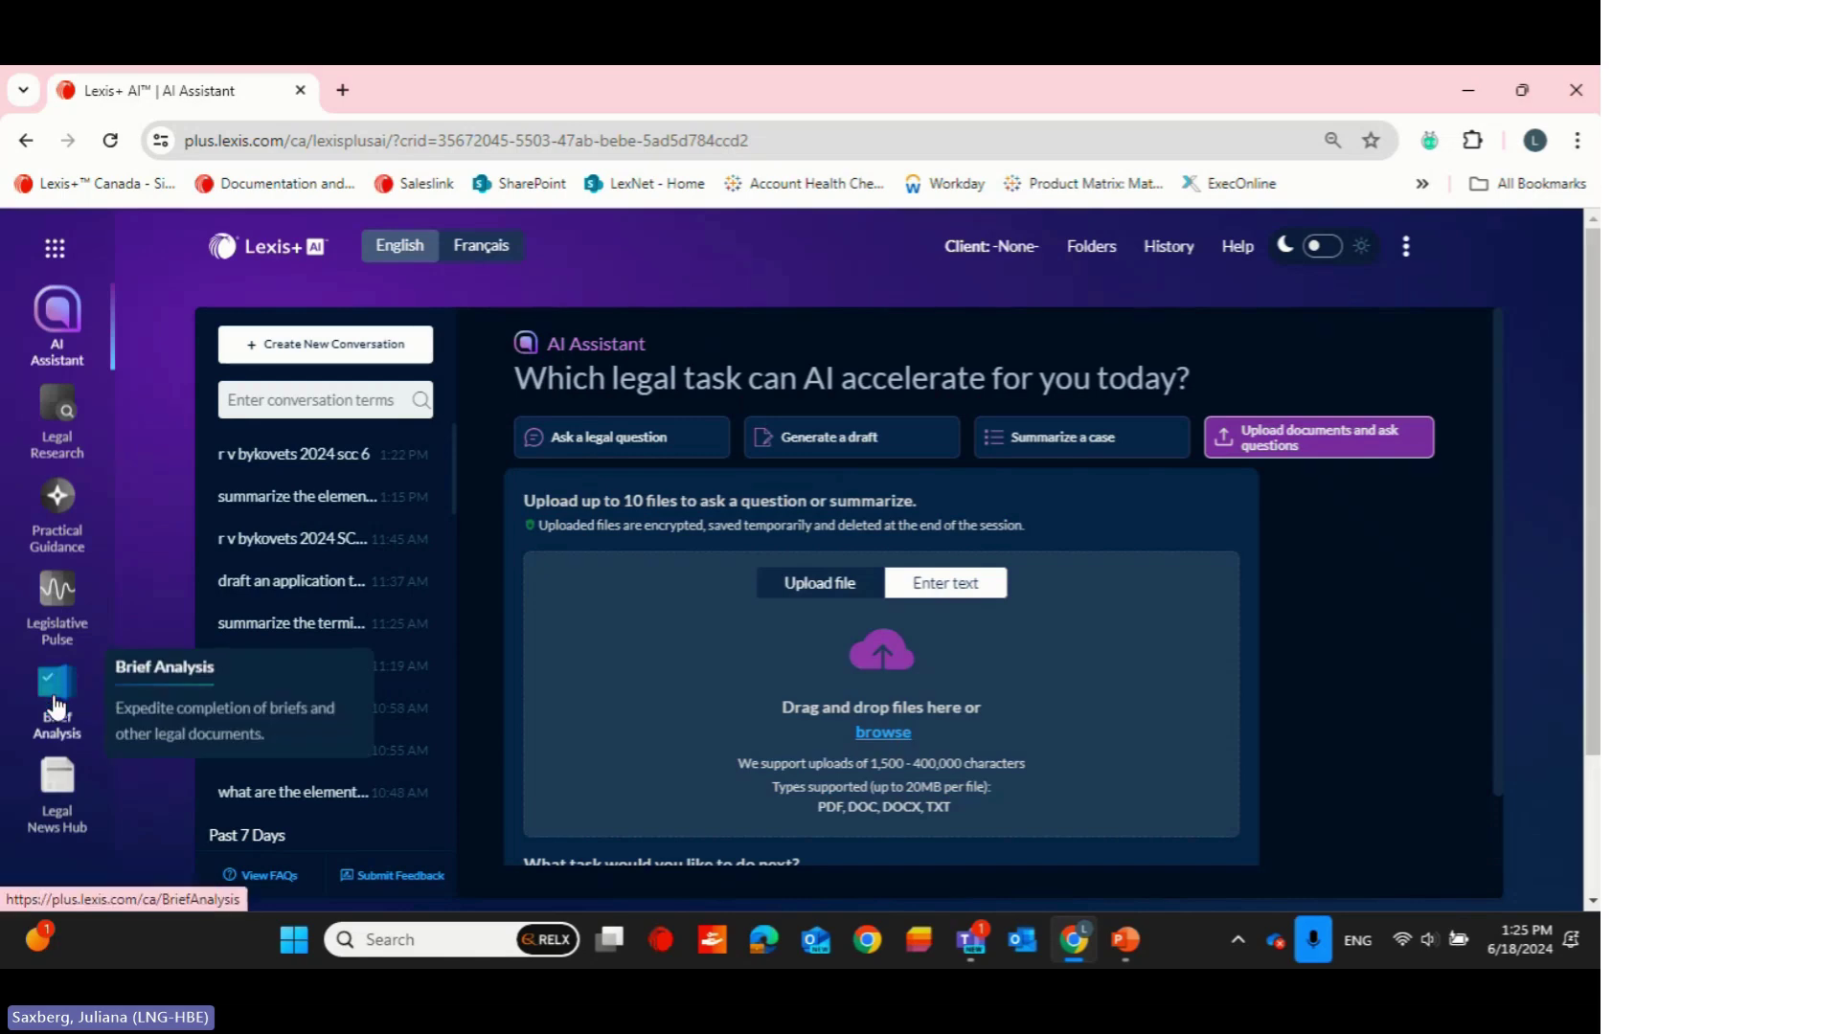
Upload the six employment files from the desktop's employment demo folder: 2F2 Letter of Offer, both 2F18 agreements, 2F18.1 Executive, Employment Agreement (Indefinite Term) and Employment Agreement
click(883, 734)
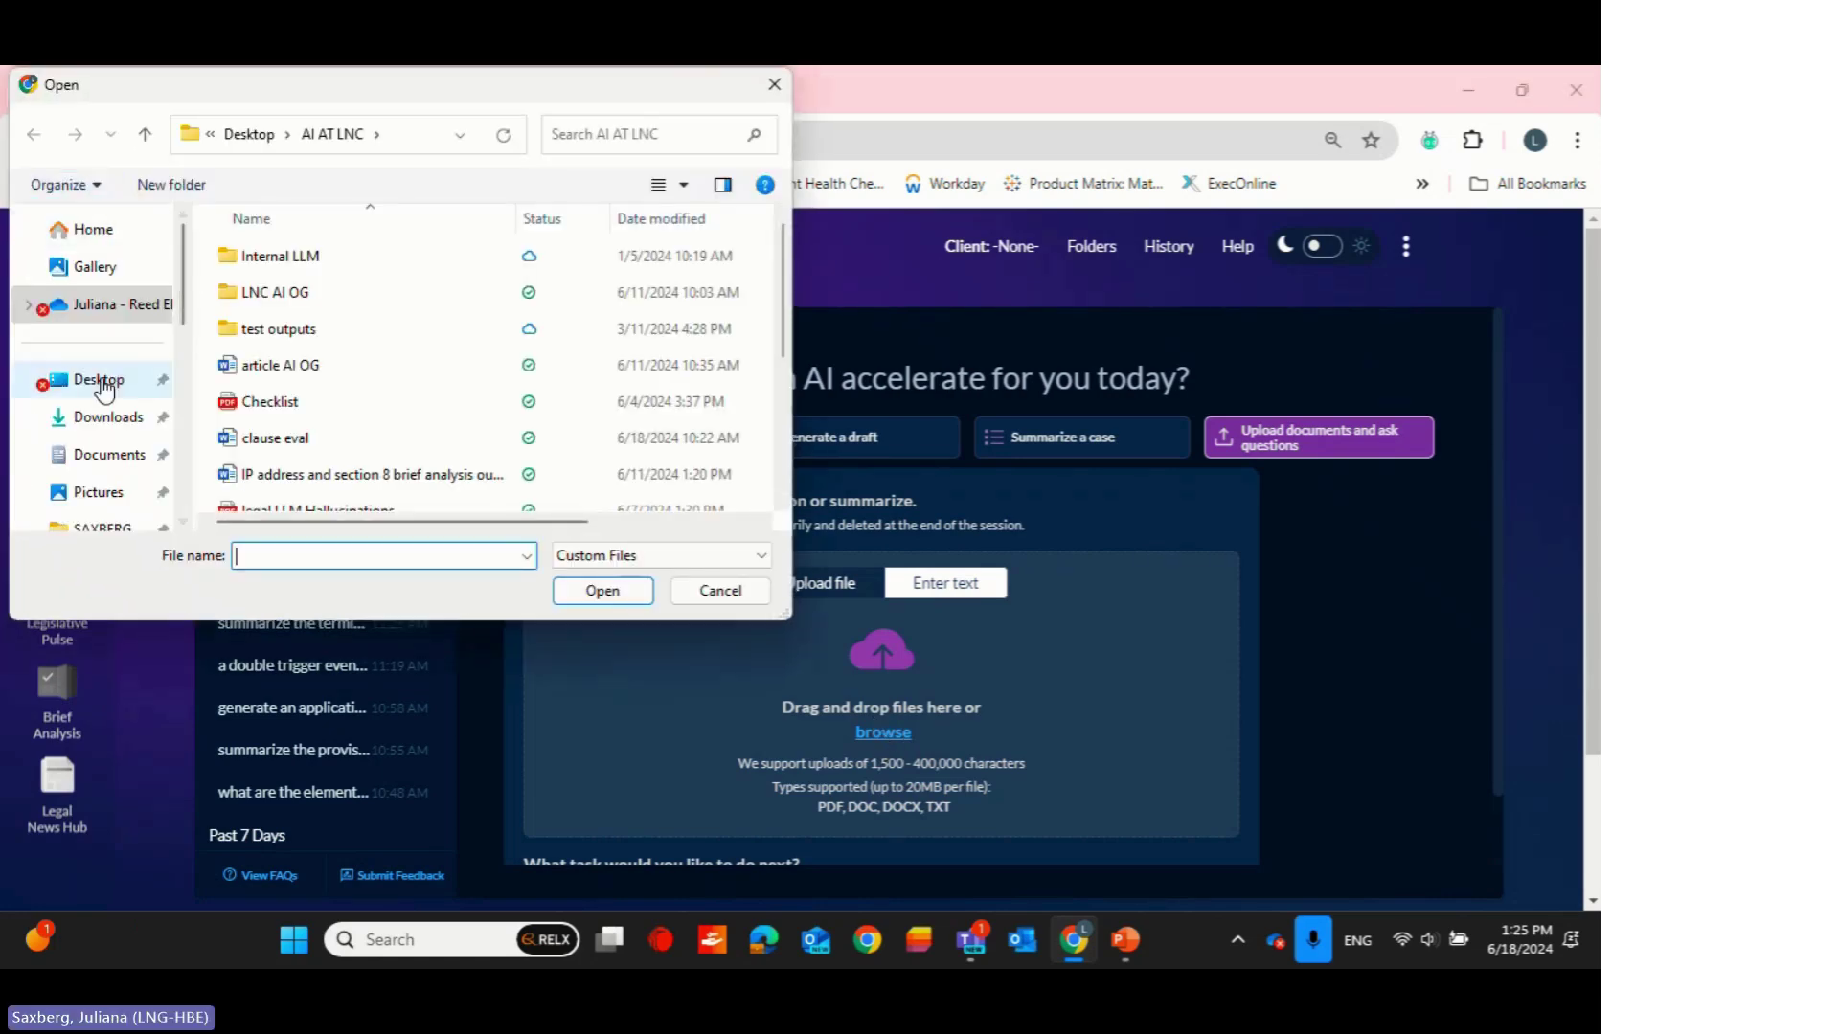
click(100, 380)
double_click(322, 330)
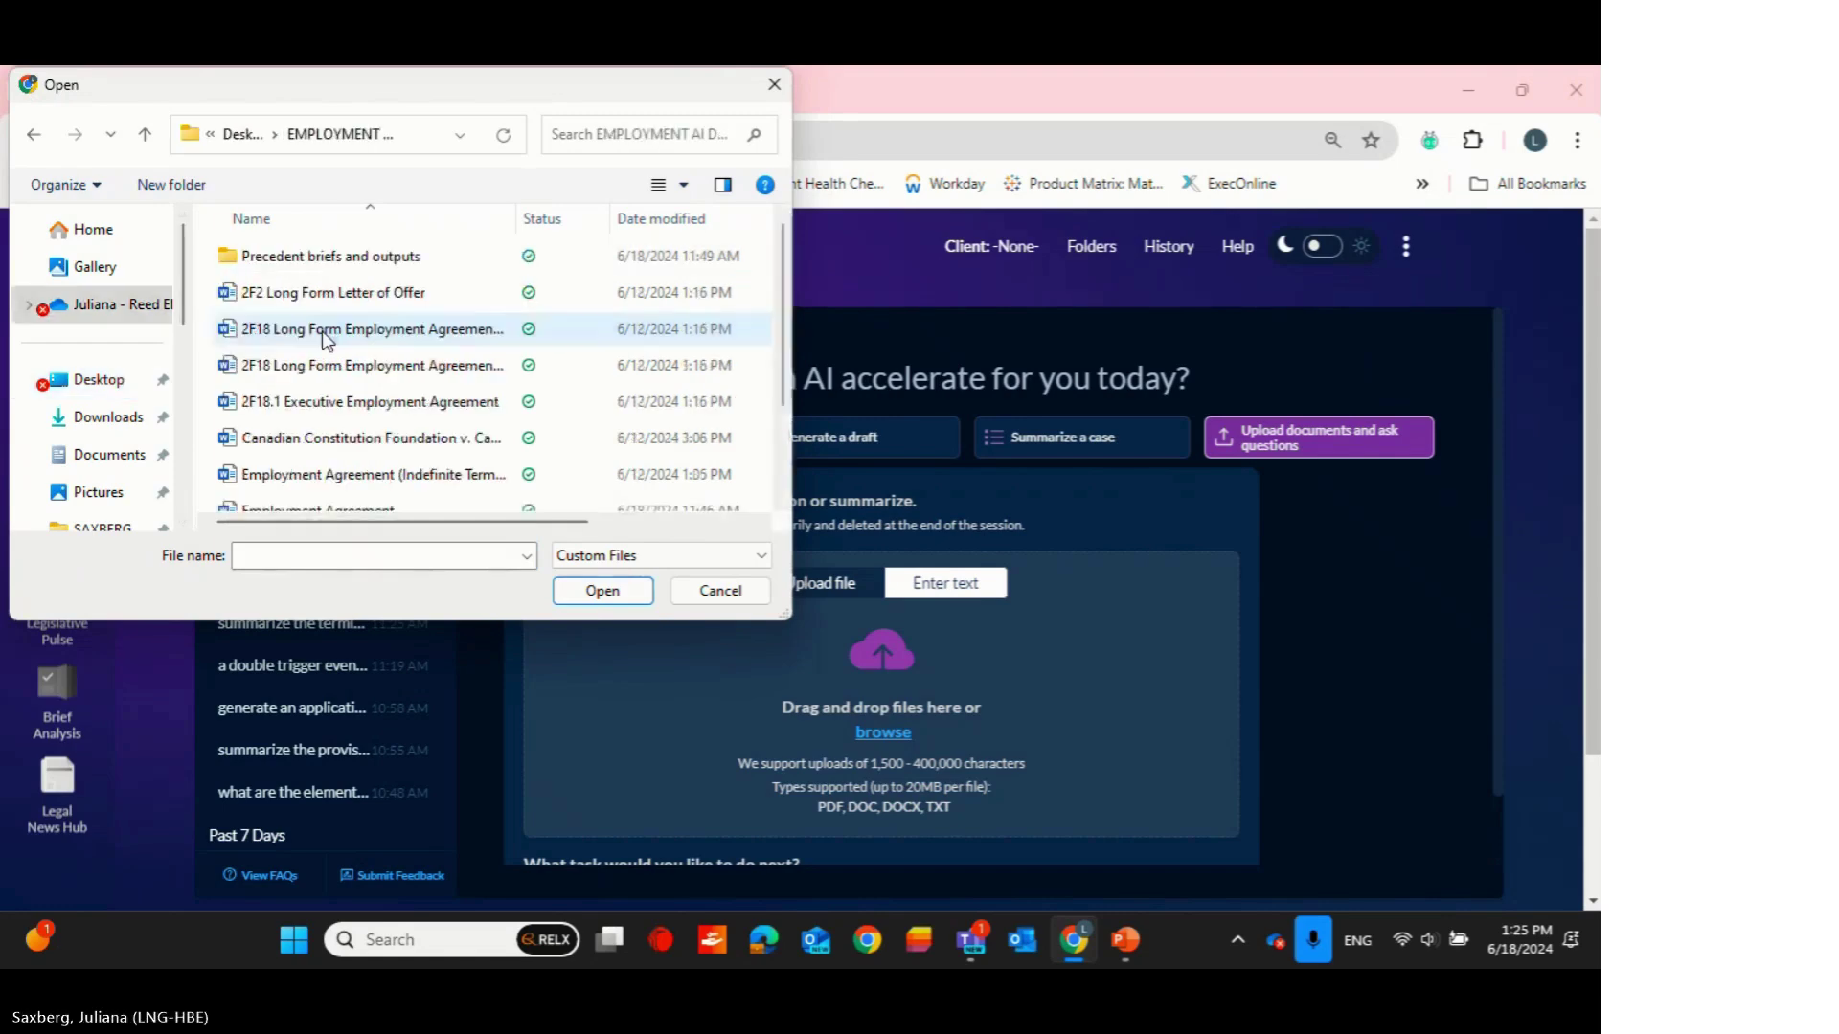
click(351, 300)
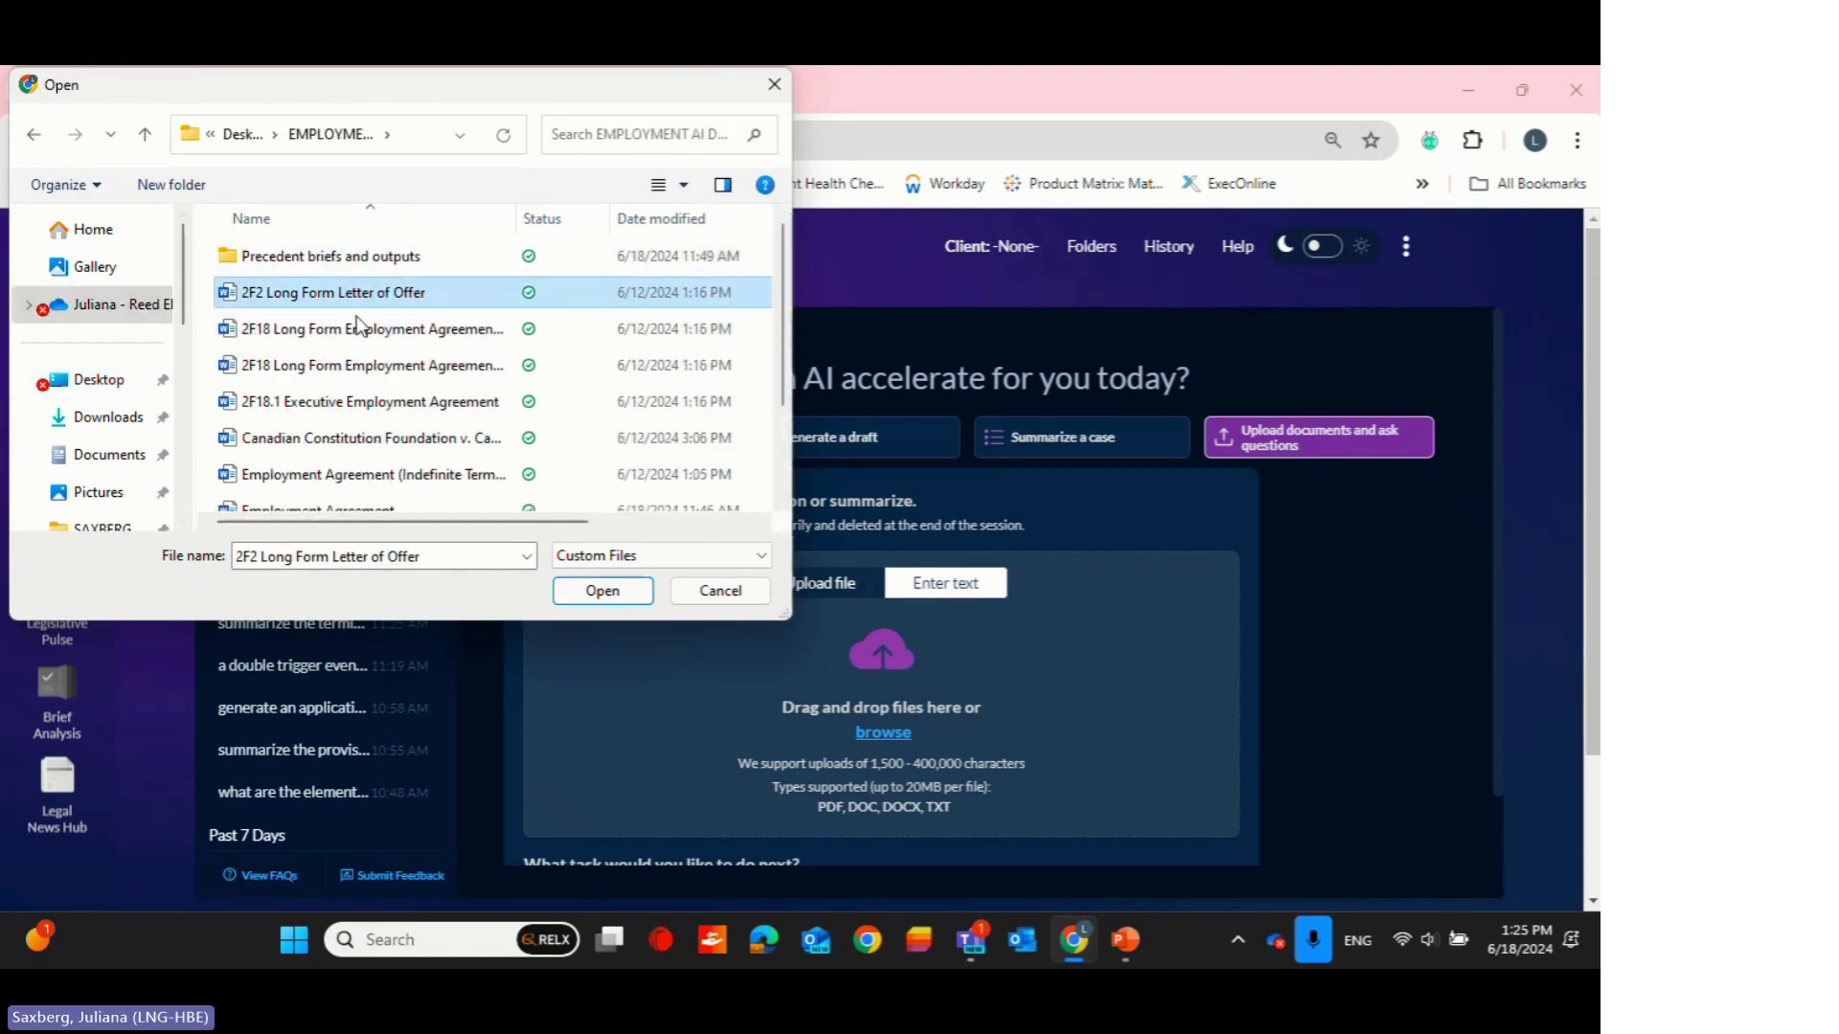
shift+click(351, 400)
ctrl+click(357, 479)
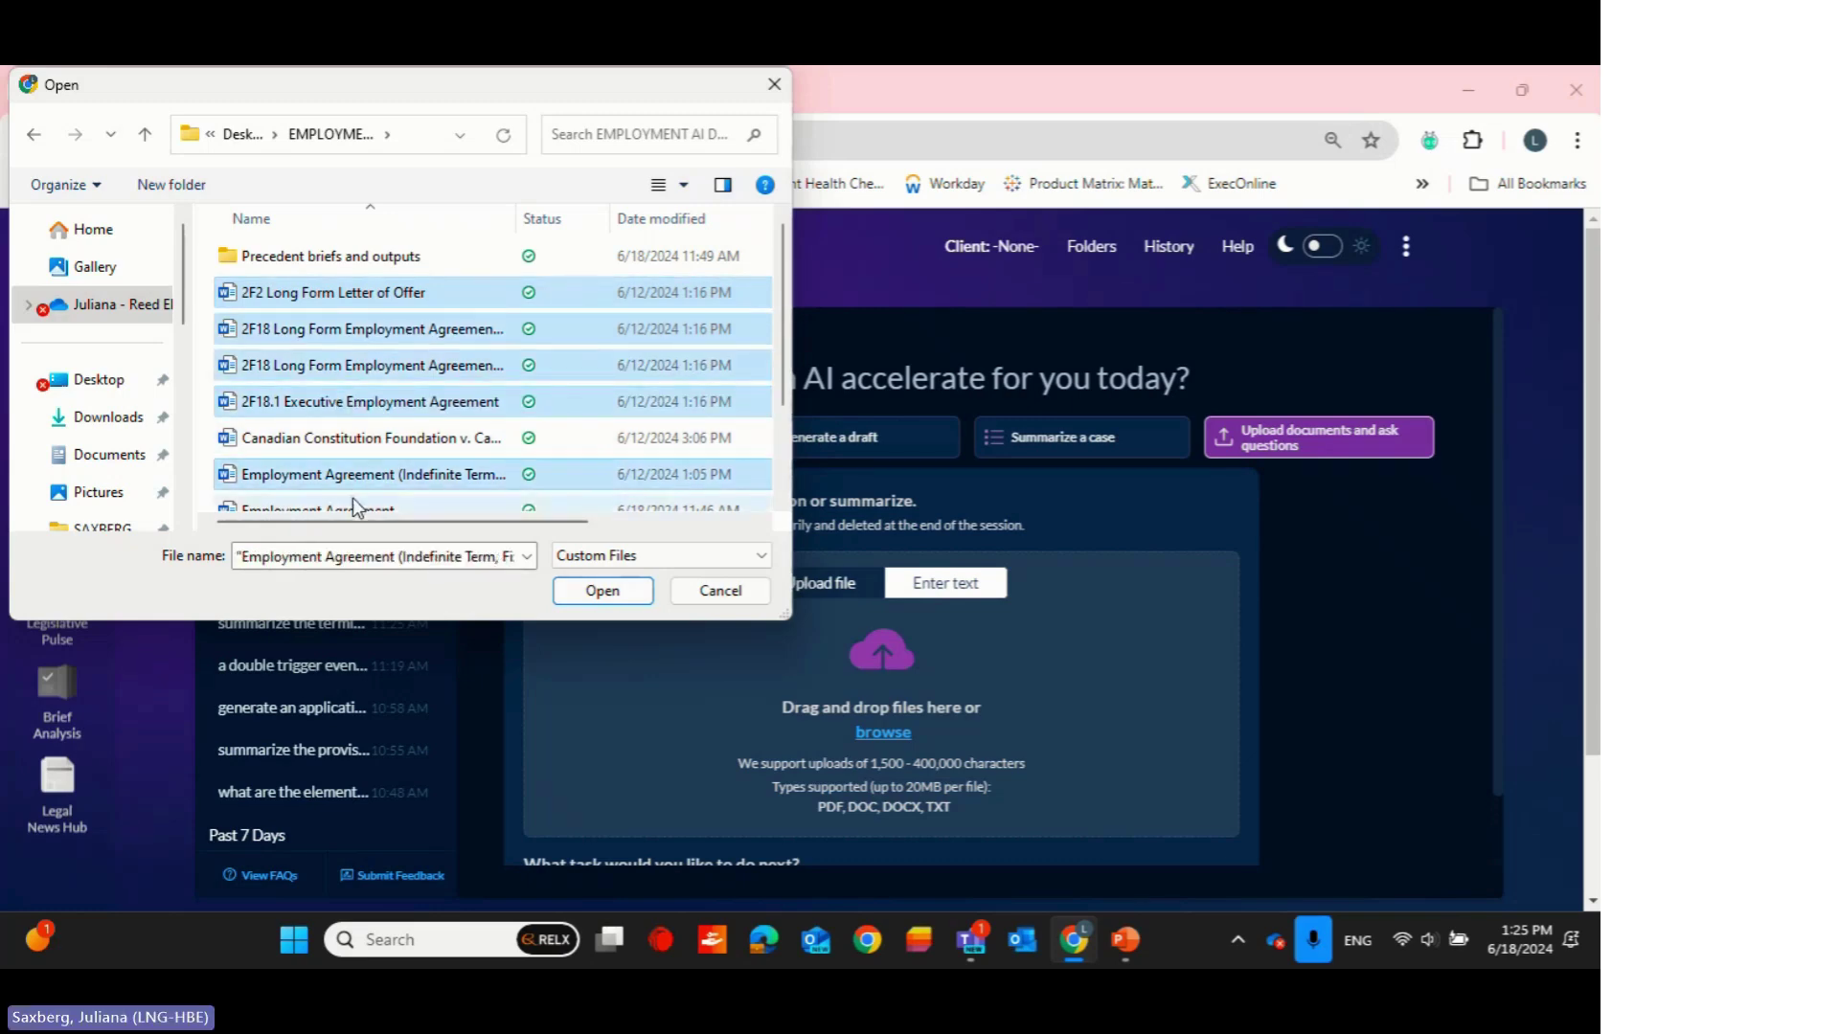
ctrl+click(358, 499)
click(597, 594)
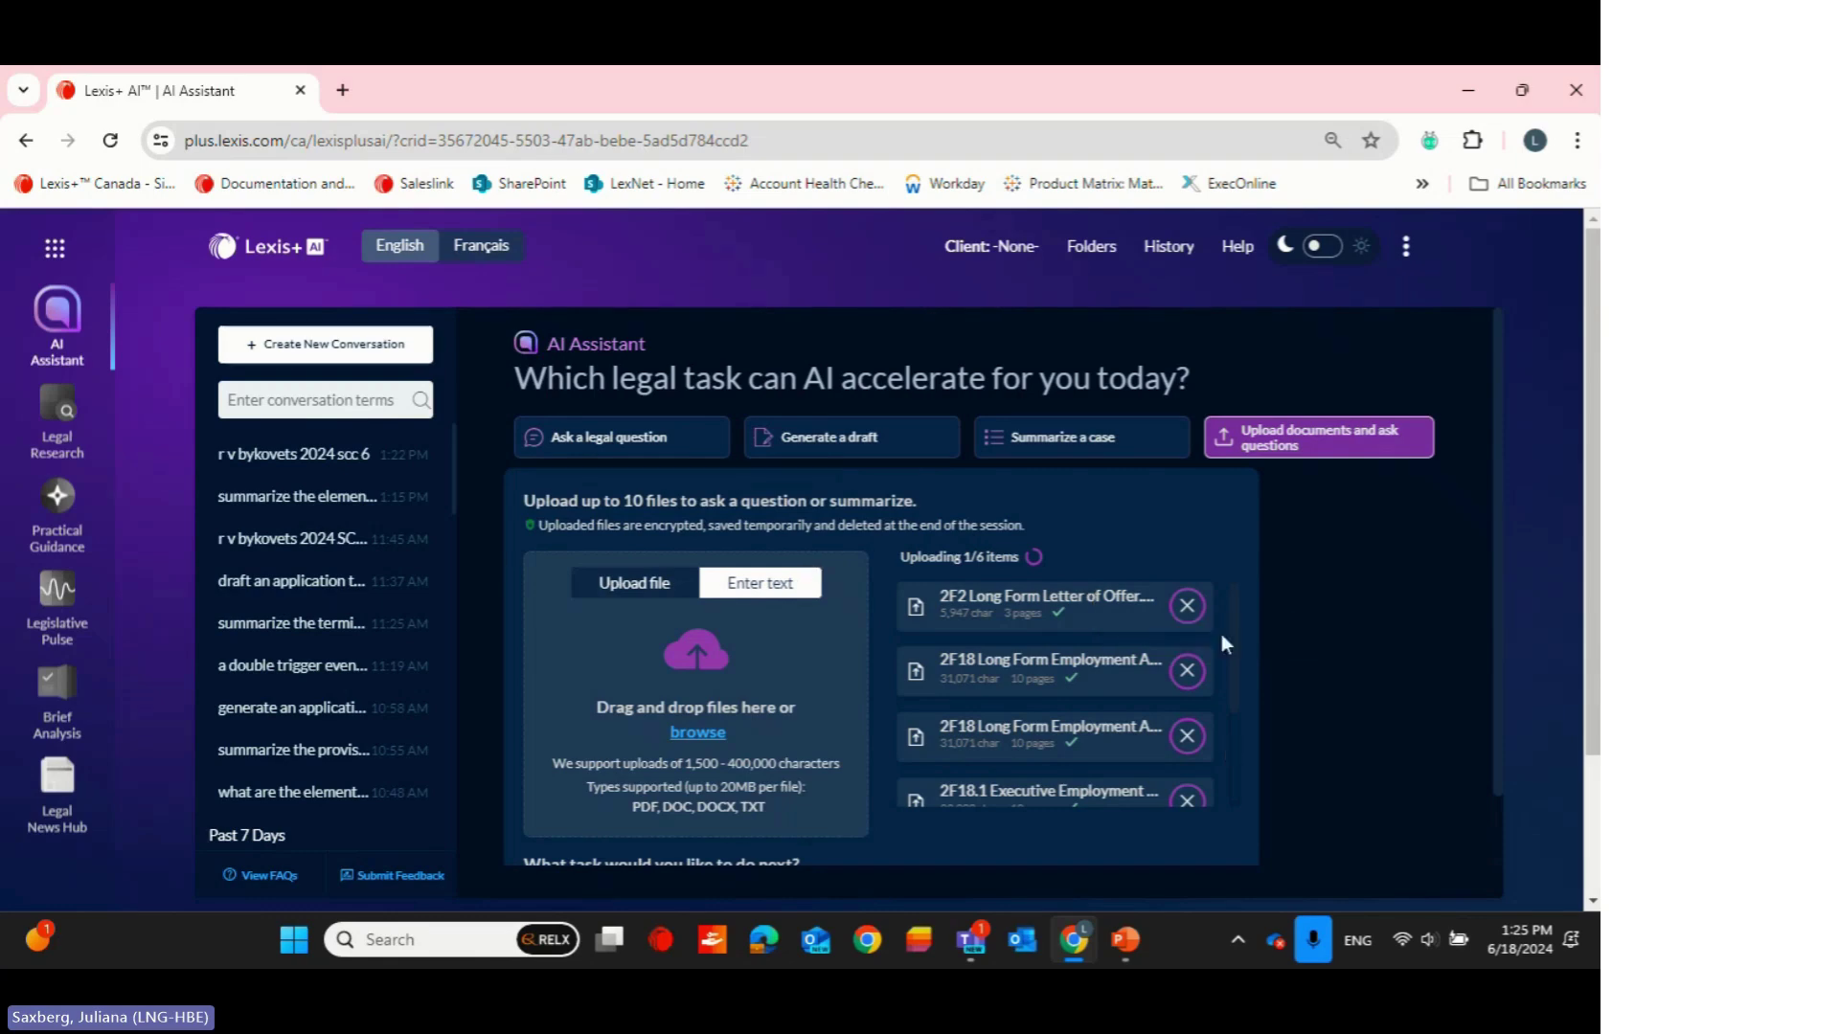
Check the upload progress of each file in the list and look over the tasks offered for the uploads
drag(1234, 667, 1243, 795)
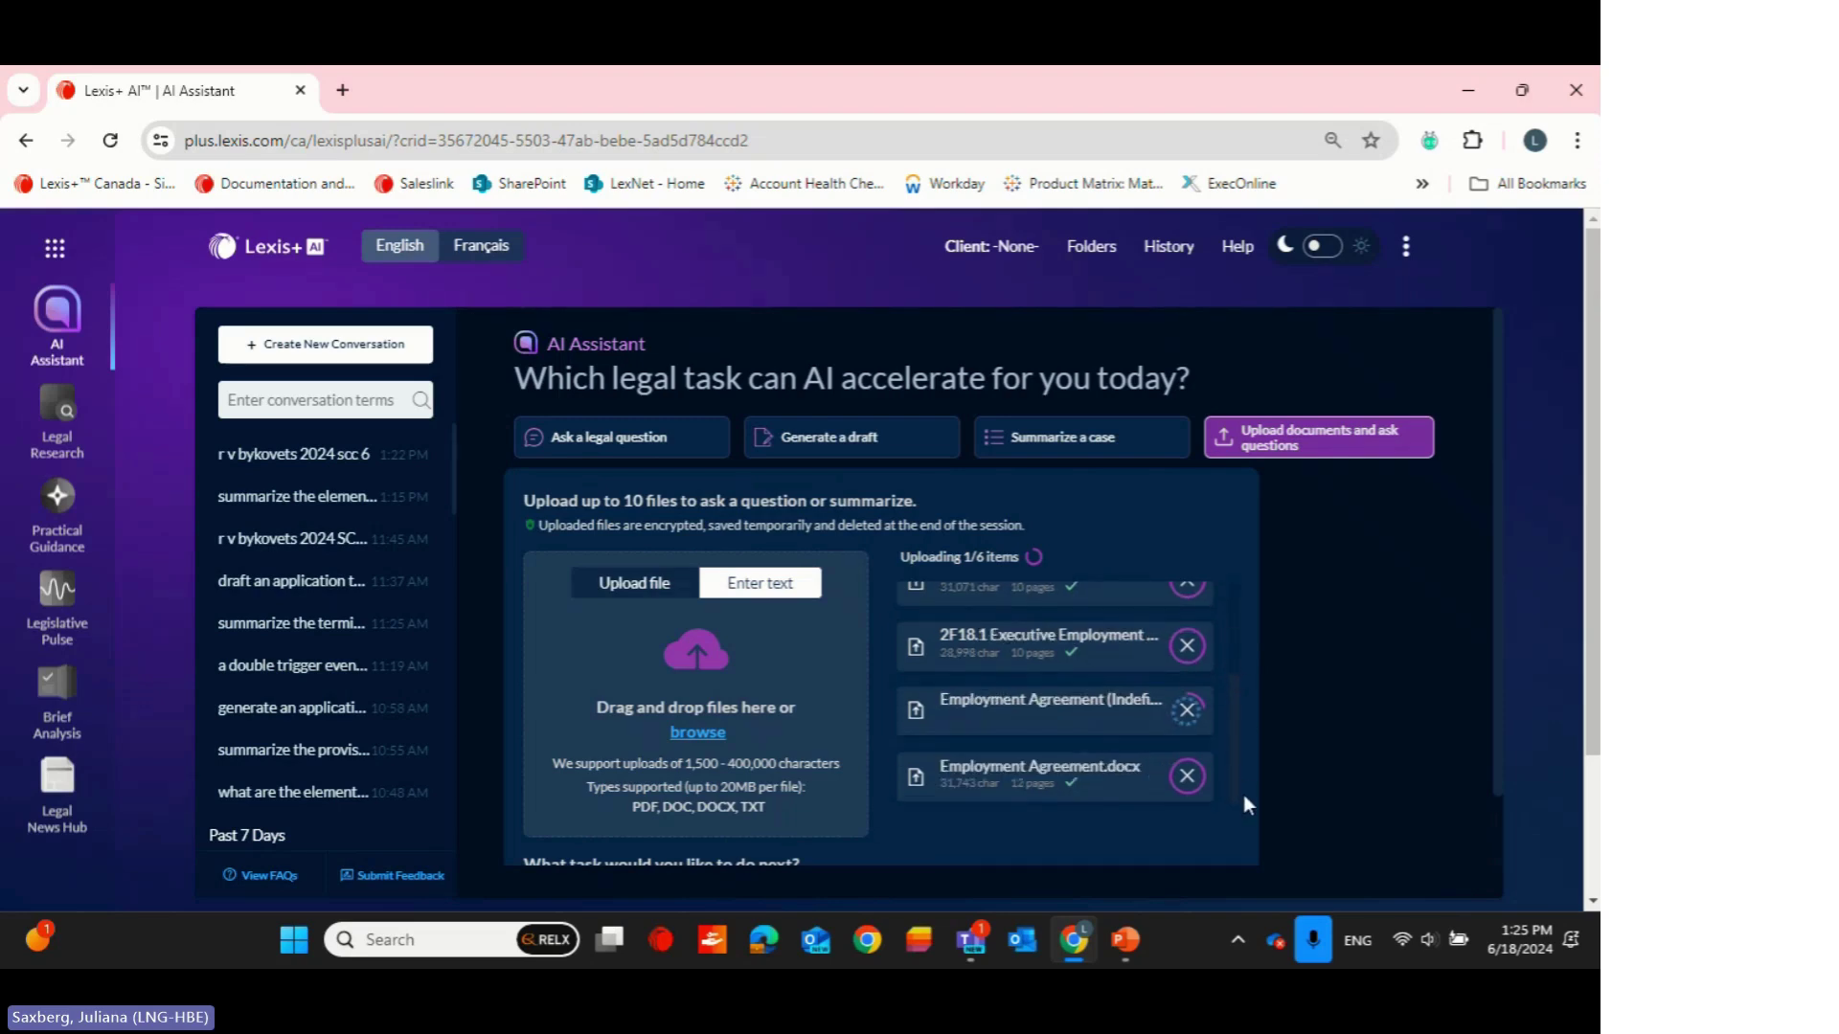
scroll(1494, 744, down, 2)
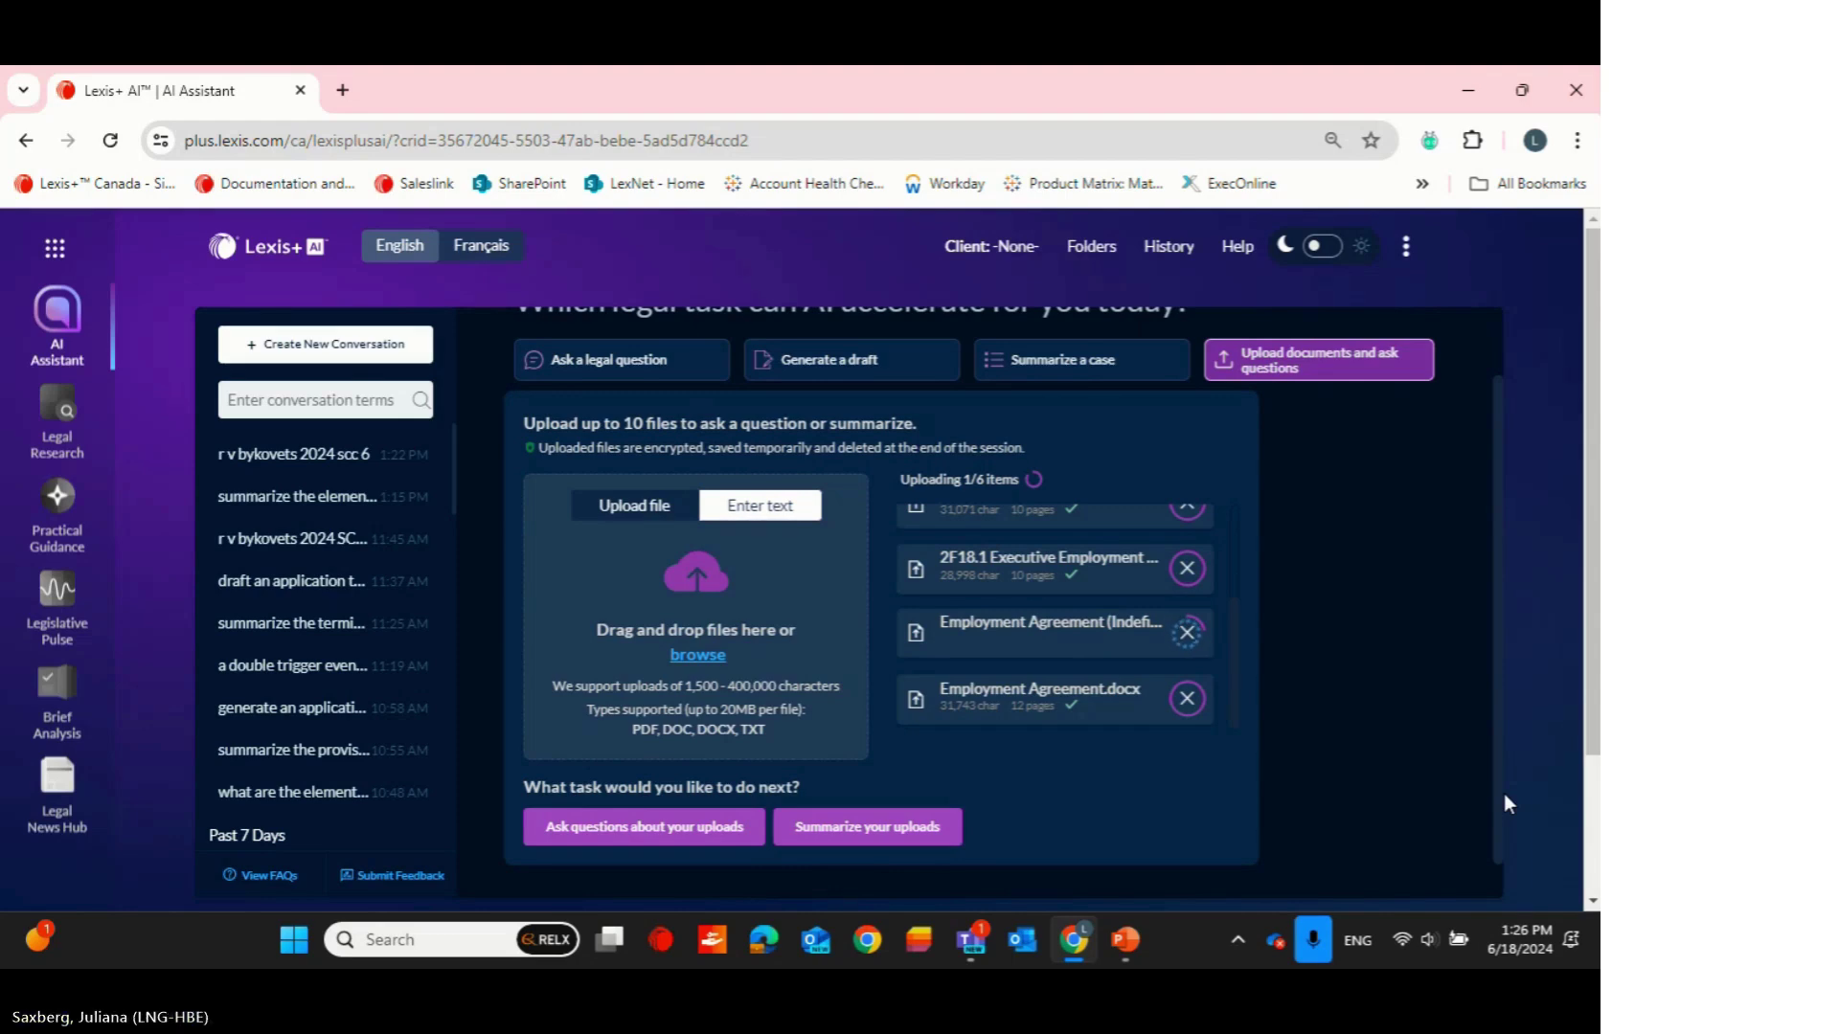
drag(1496, 809, 1493, 726)
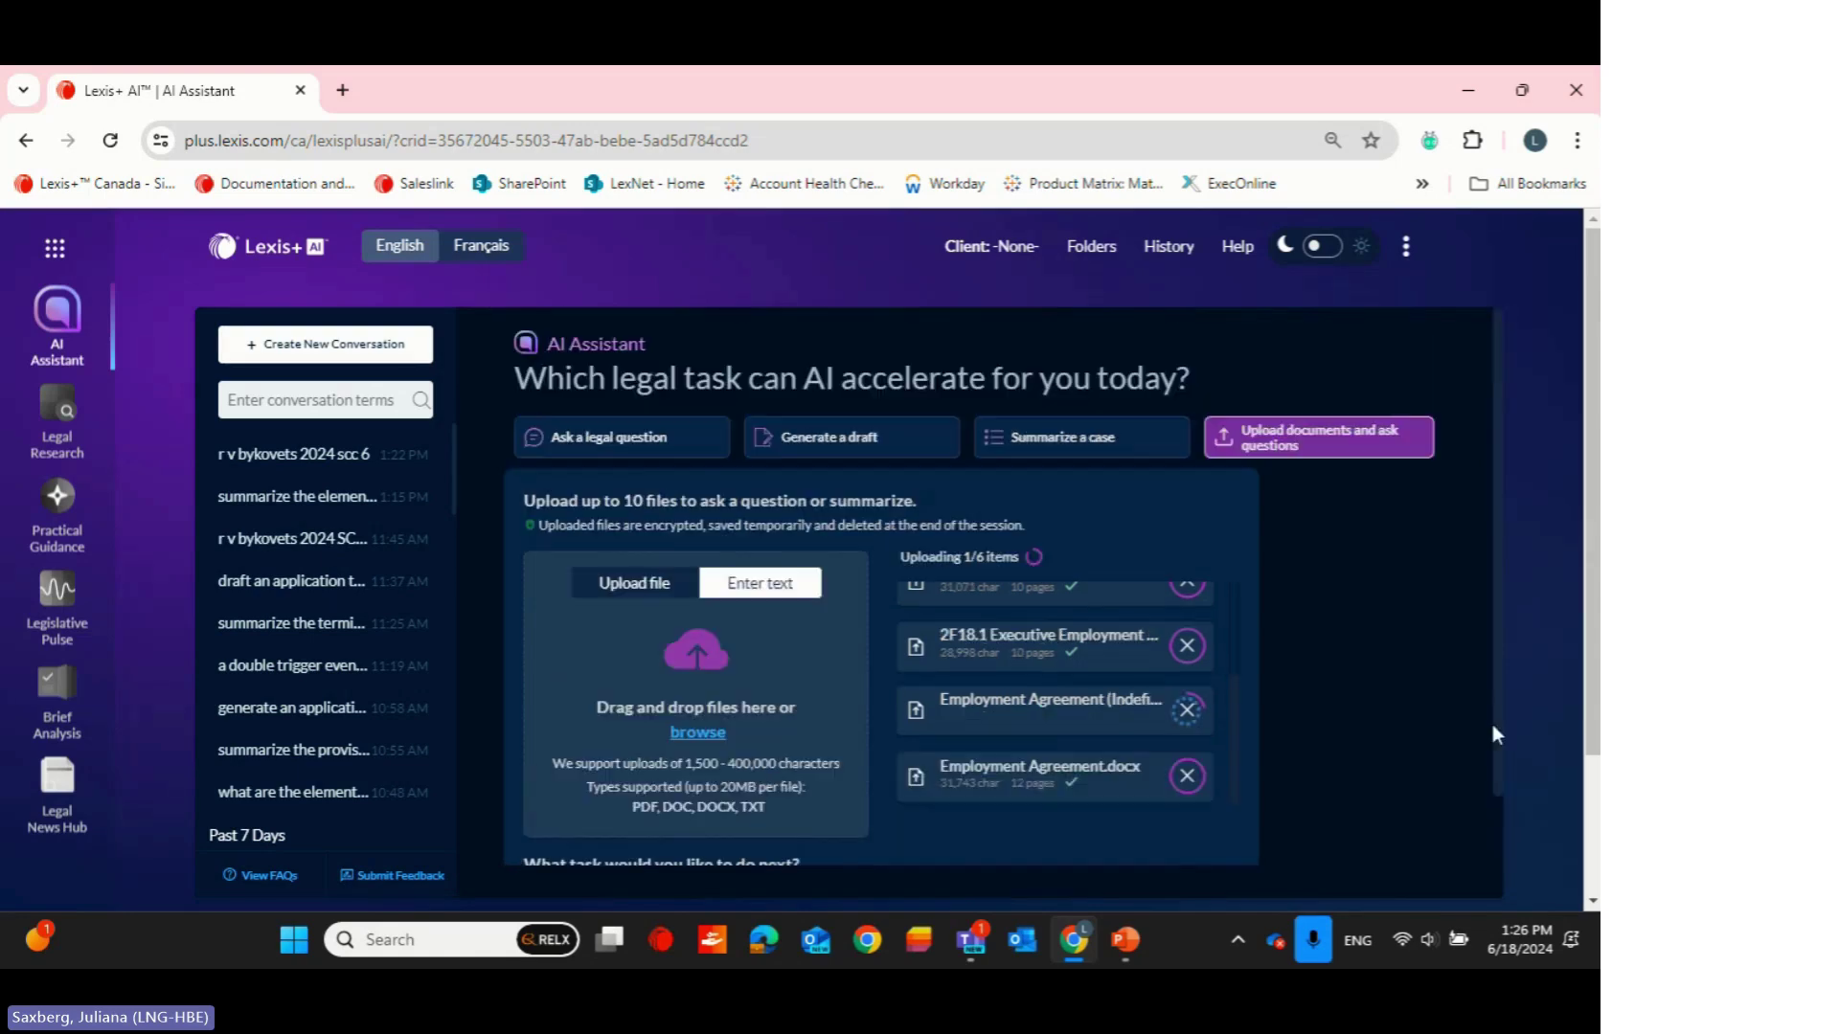
drag(1234, 751, 1255, 803)
drag(1234, 745, 1237, 640)
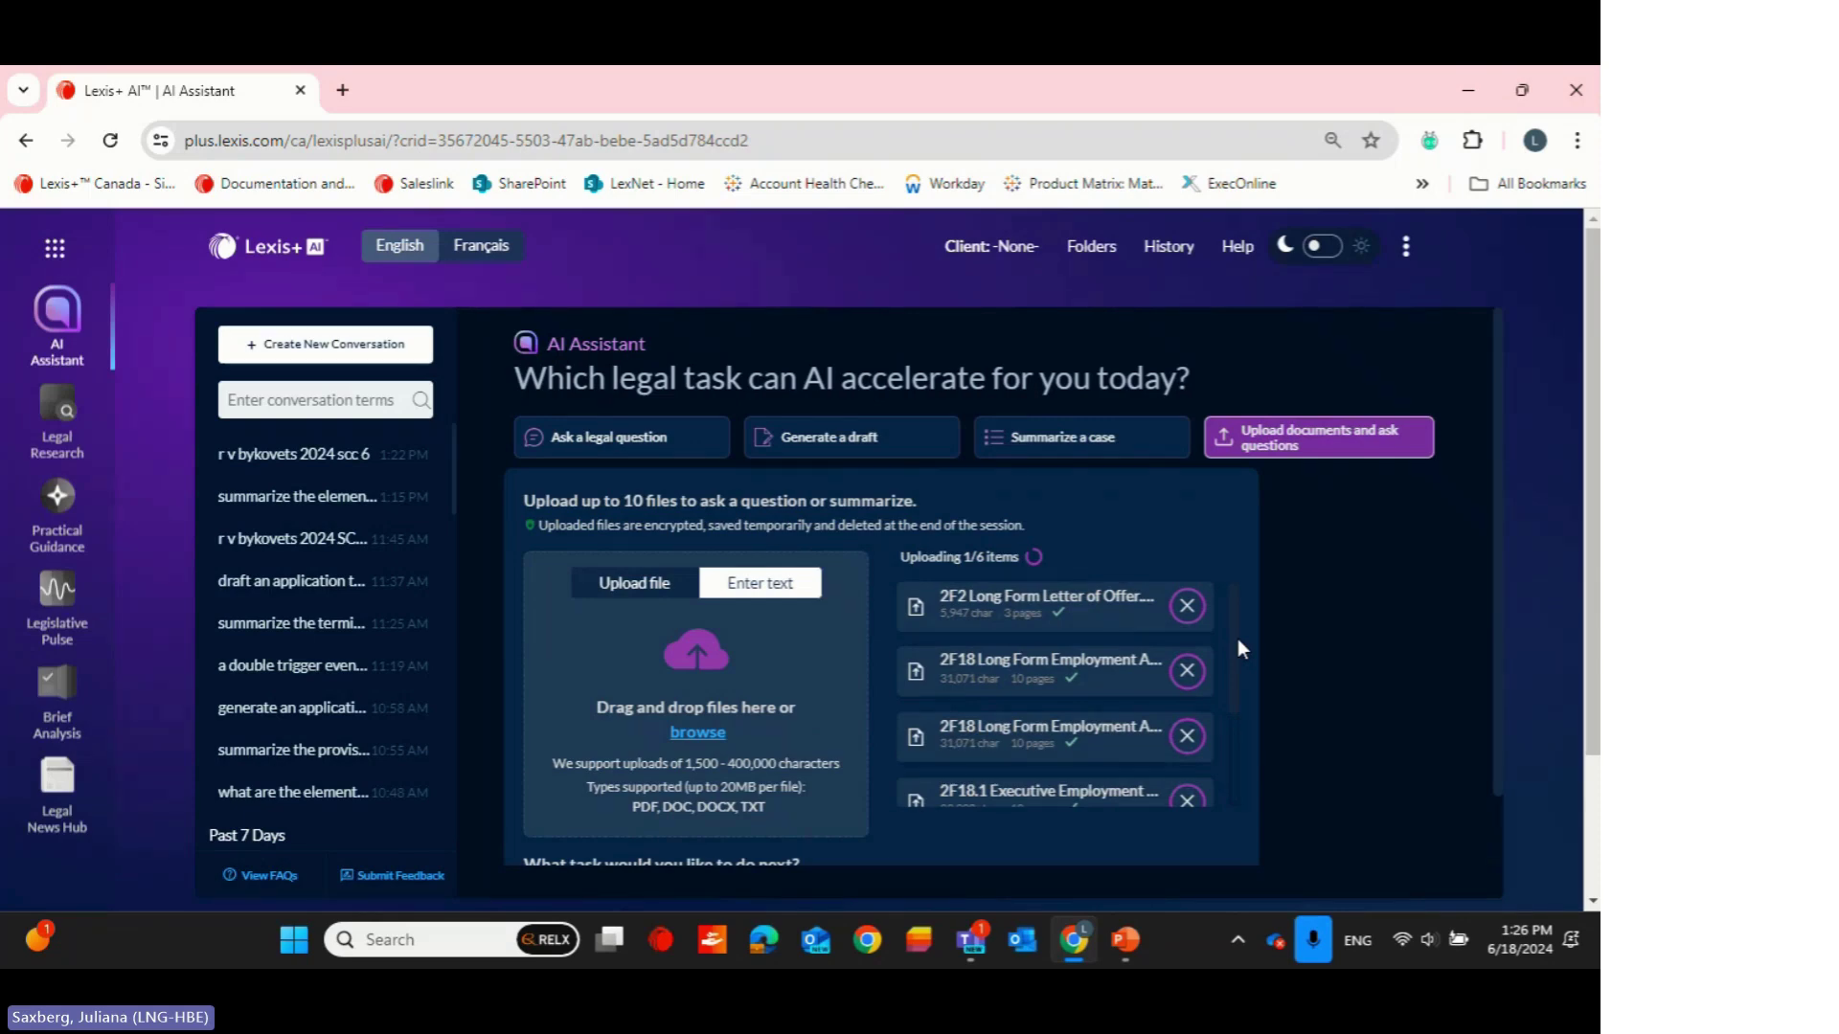
drag(1238, 651, 1245, 790)
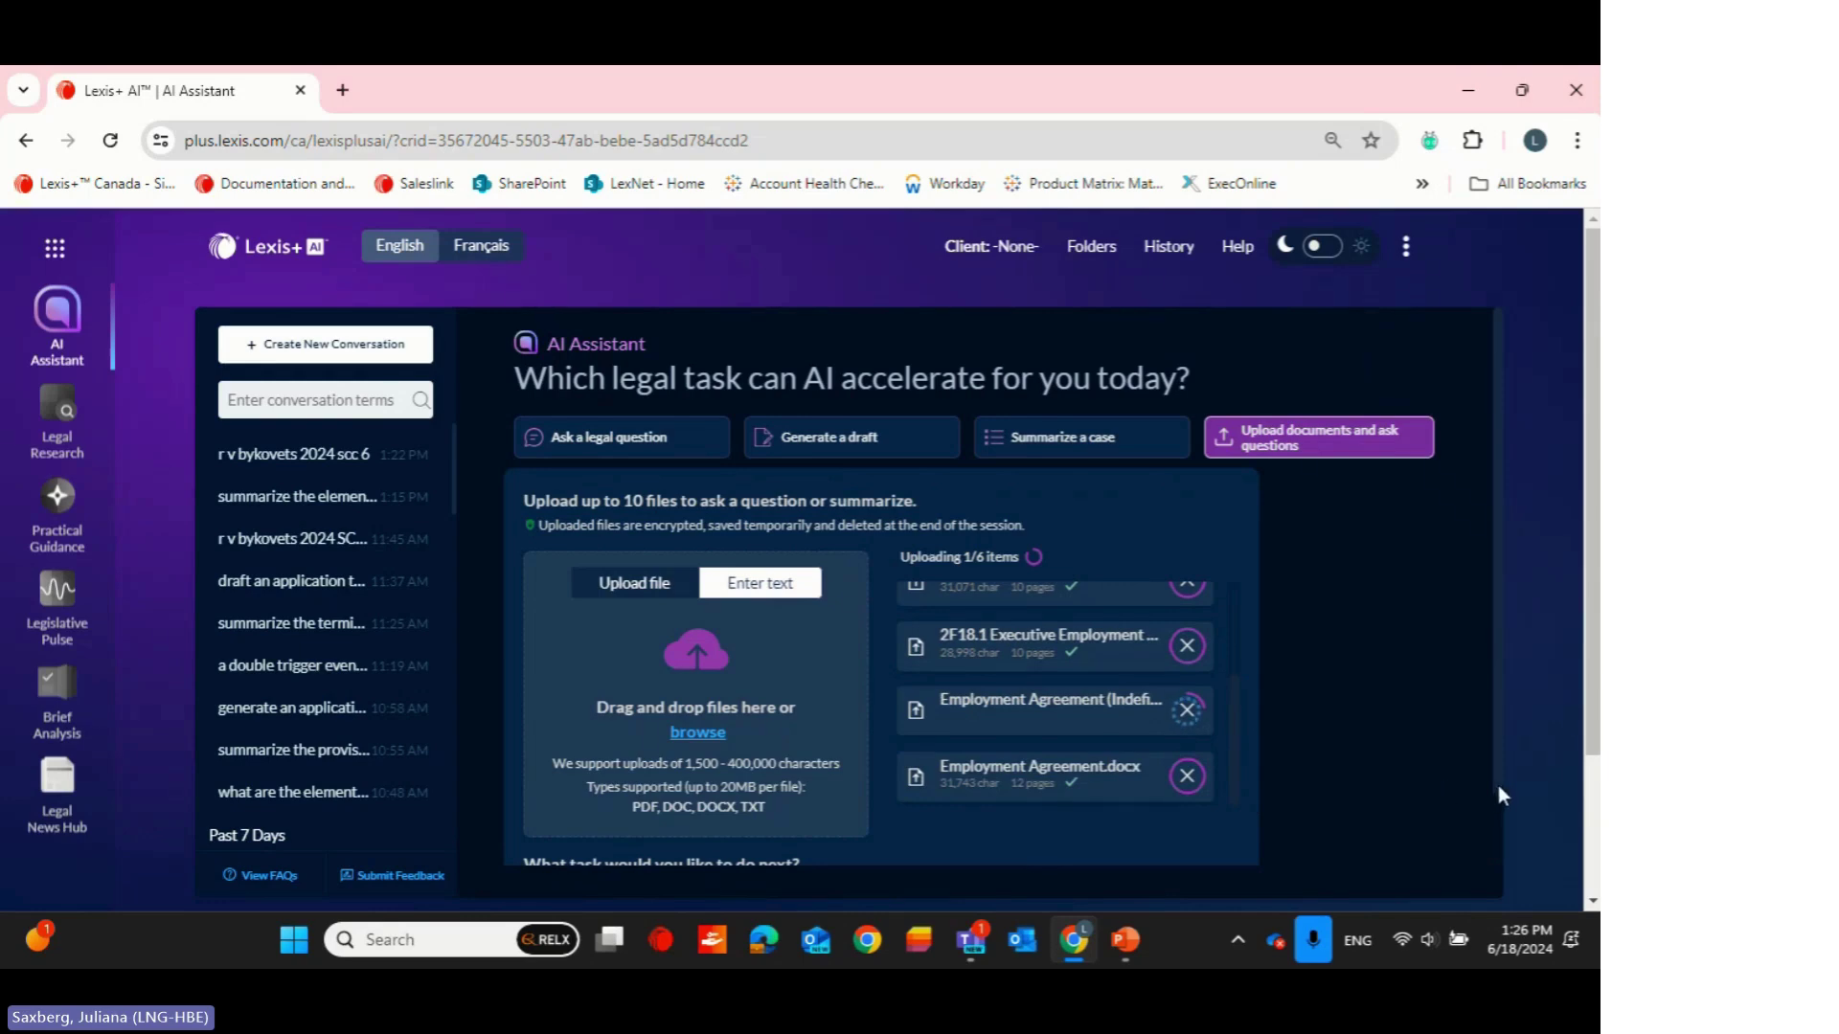
scroll(1499, 804, down, 1)
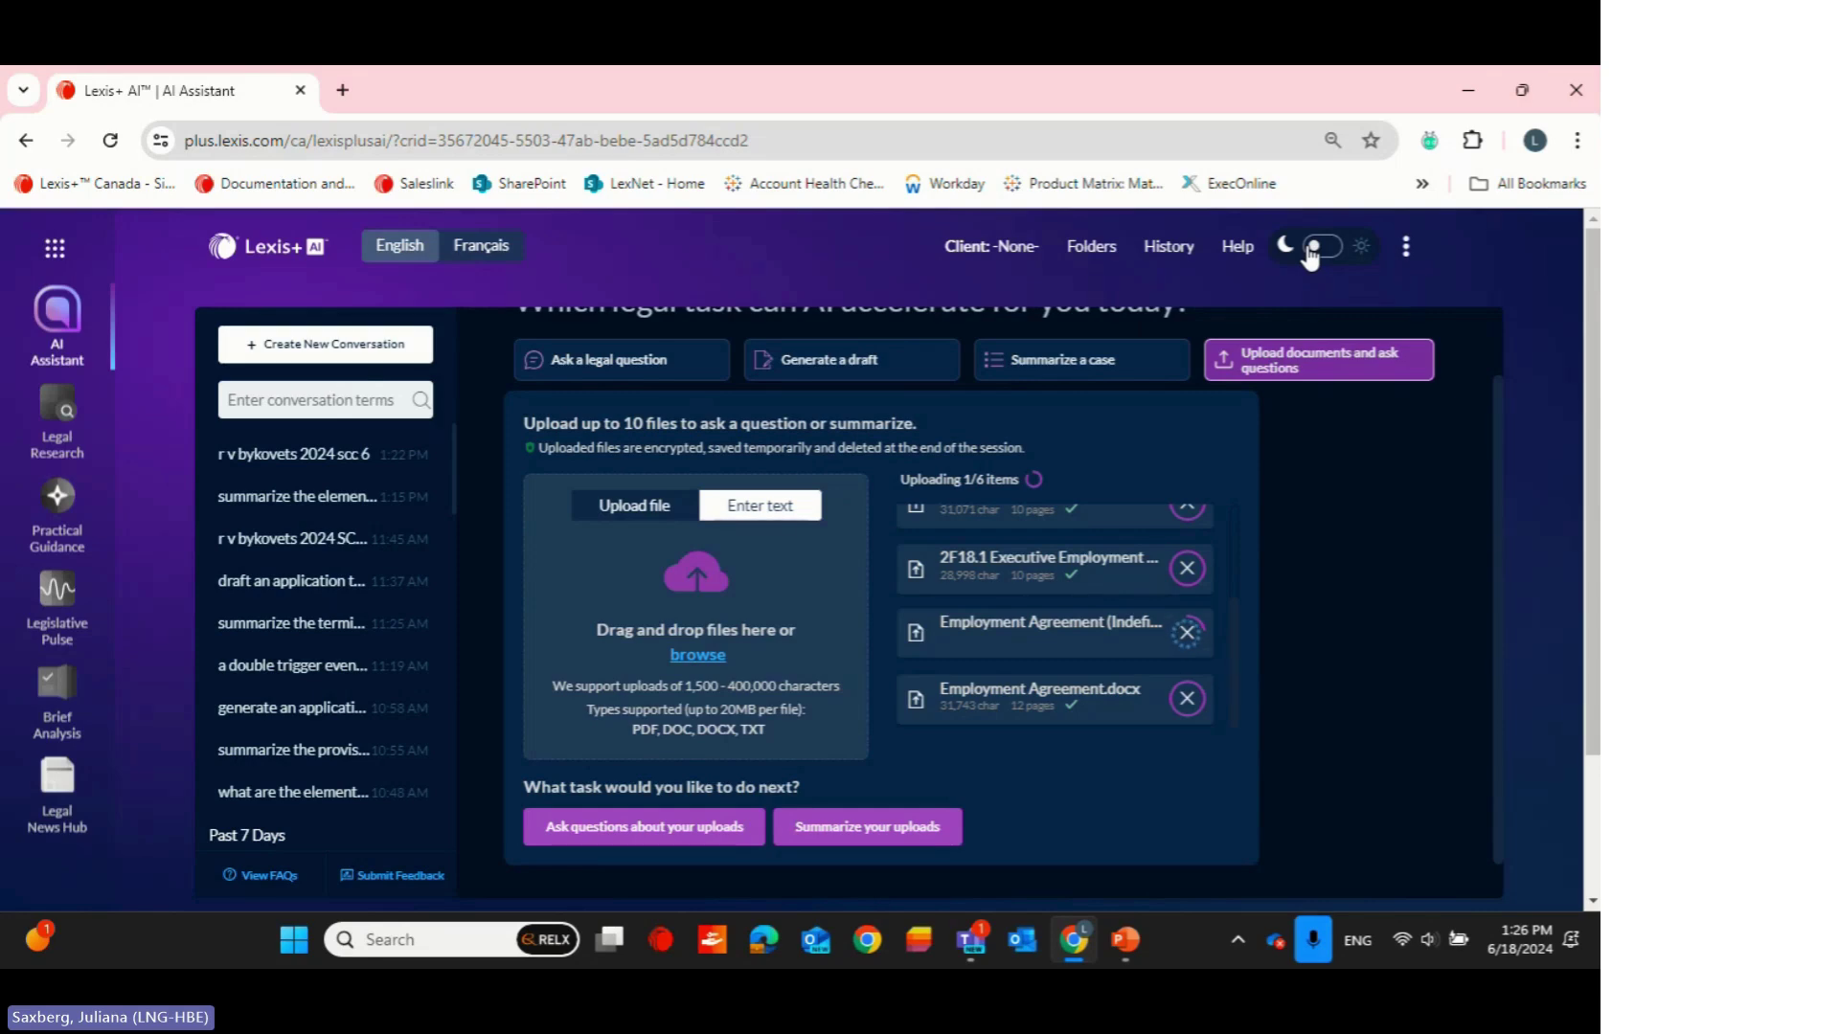
Open Lexis+ Canada in a new browser tab and choose the Upload documents and ask questions task
click(343, 90)
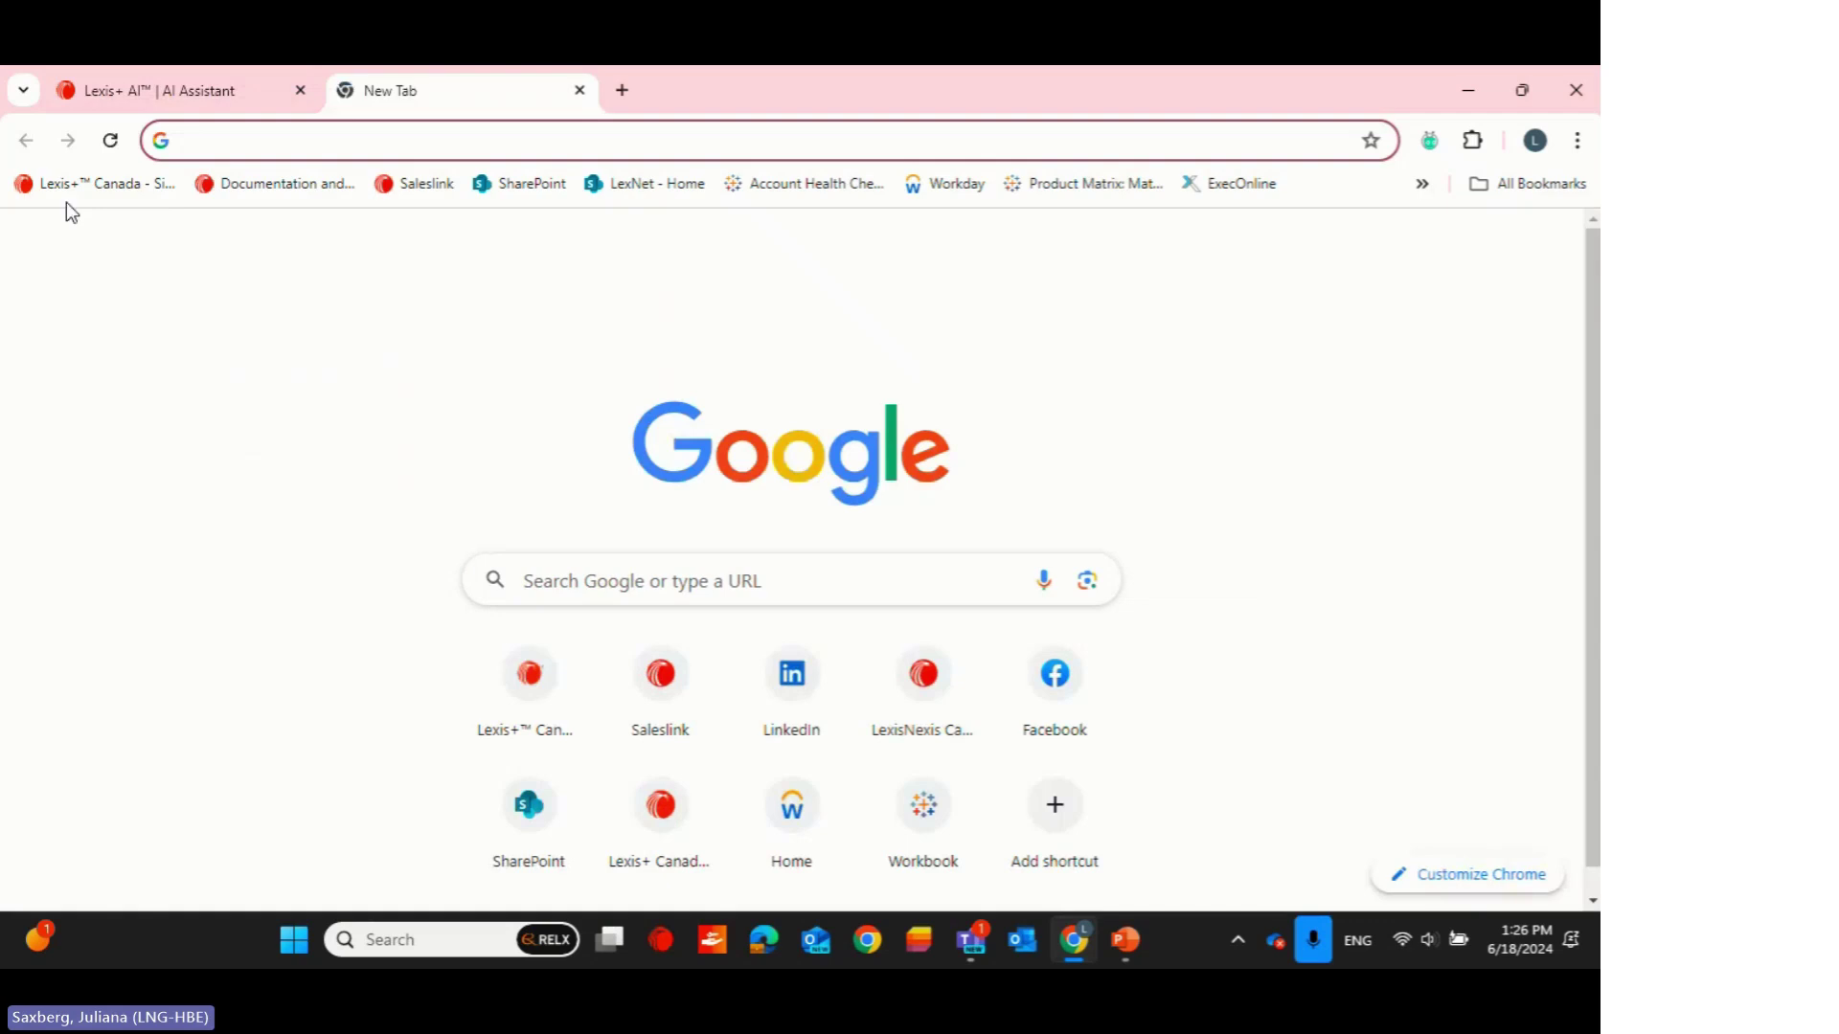
click(77, 191)
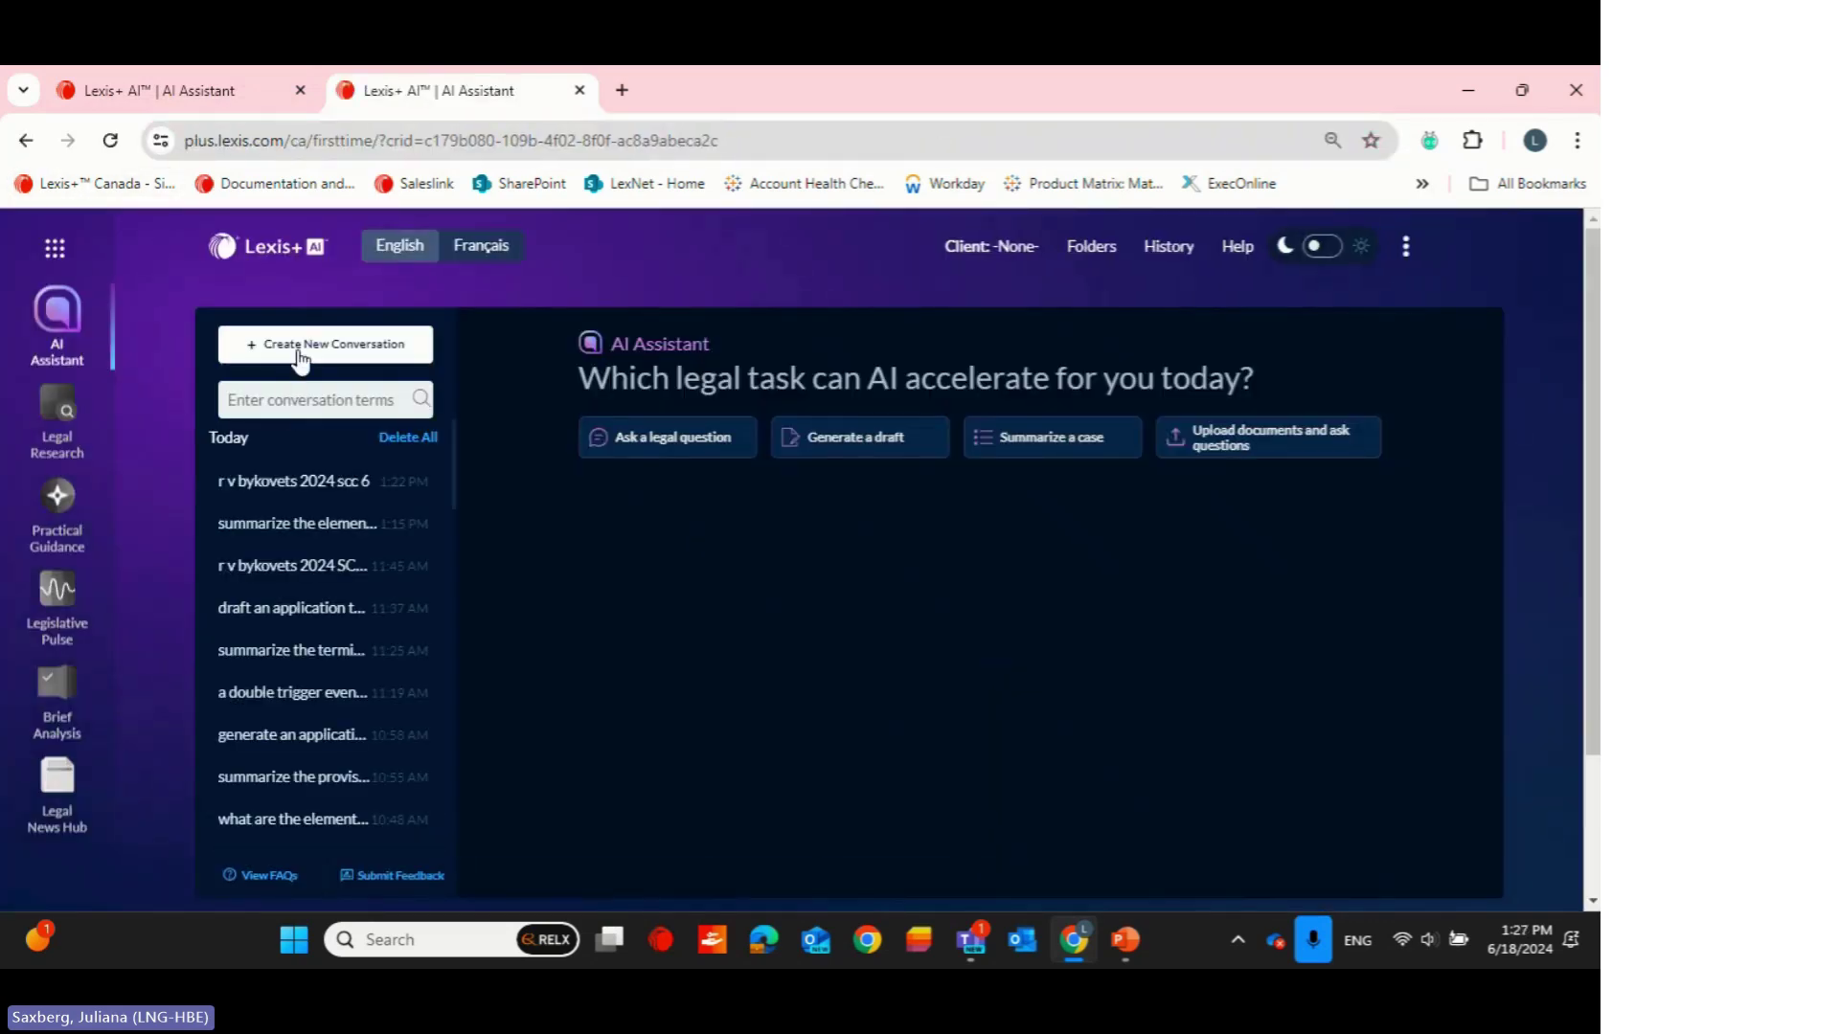
click(1208, 452)
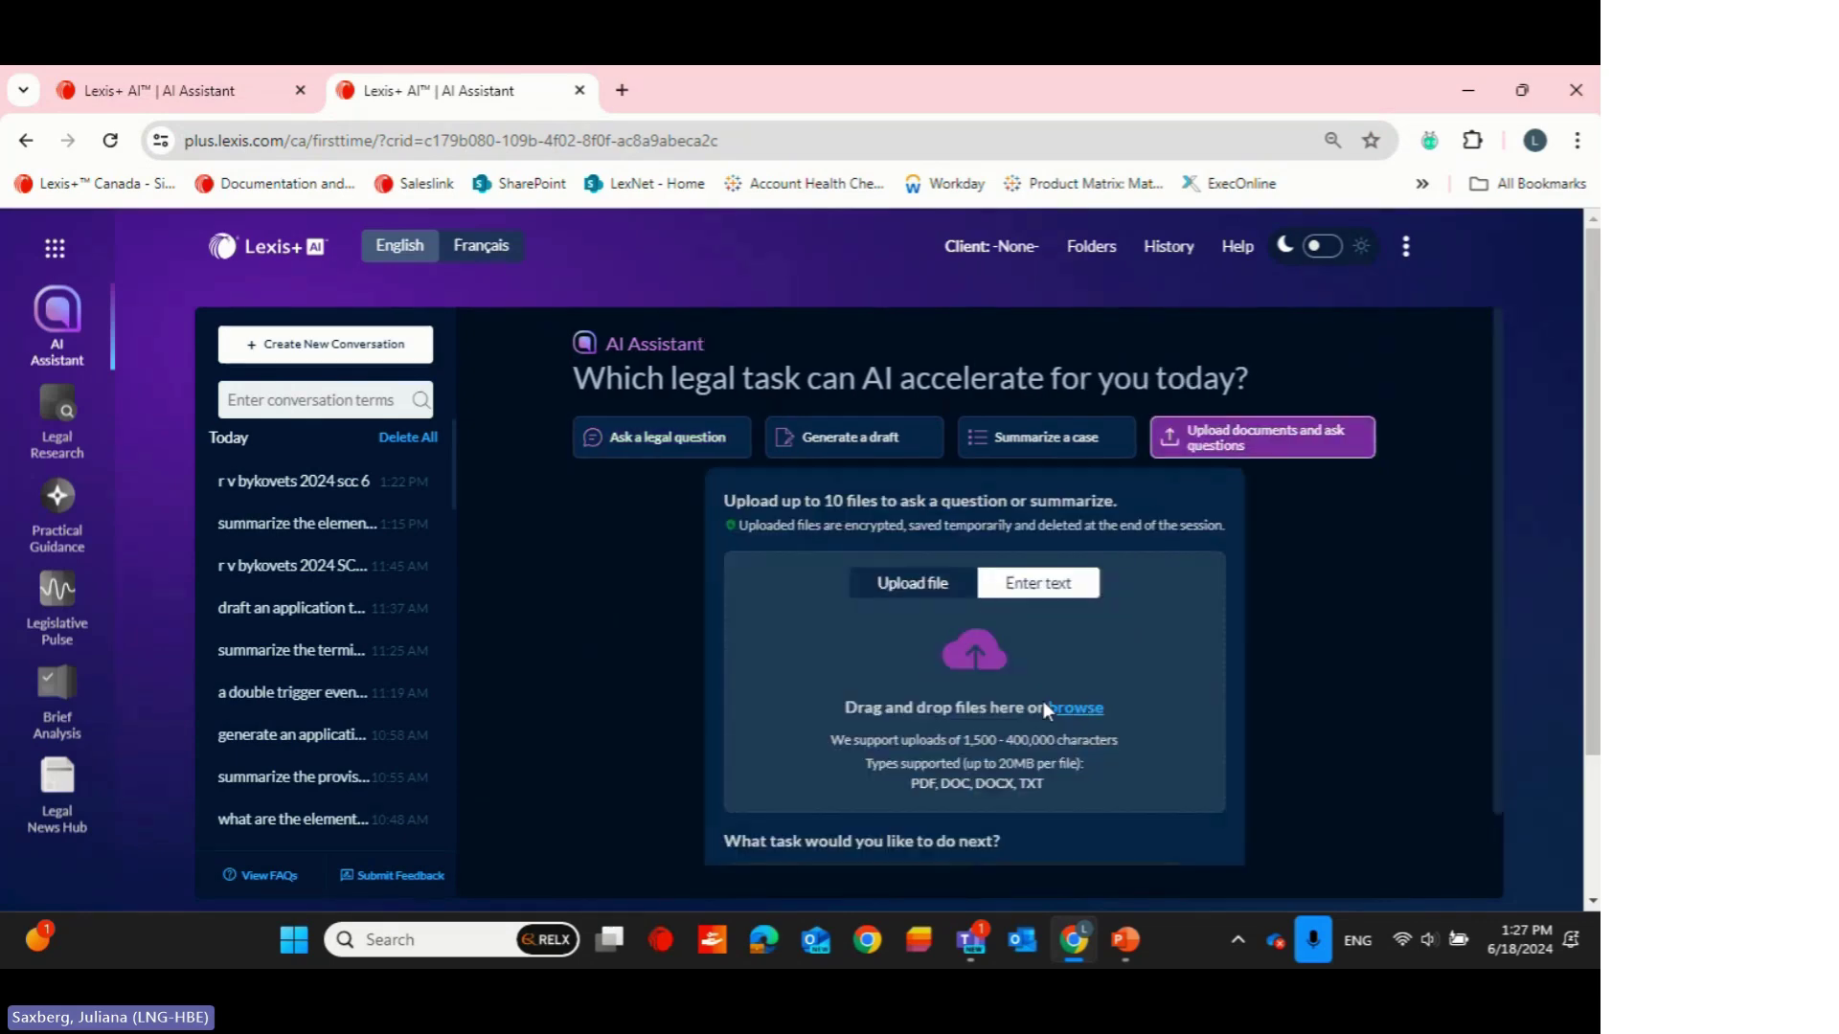
Upload the Canadian Constitution Foundation v. Canada document from the employment demo folder
click(1067, 709)
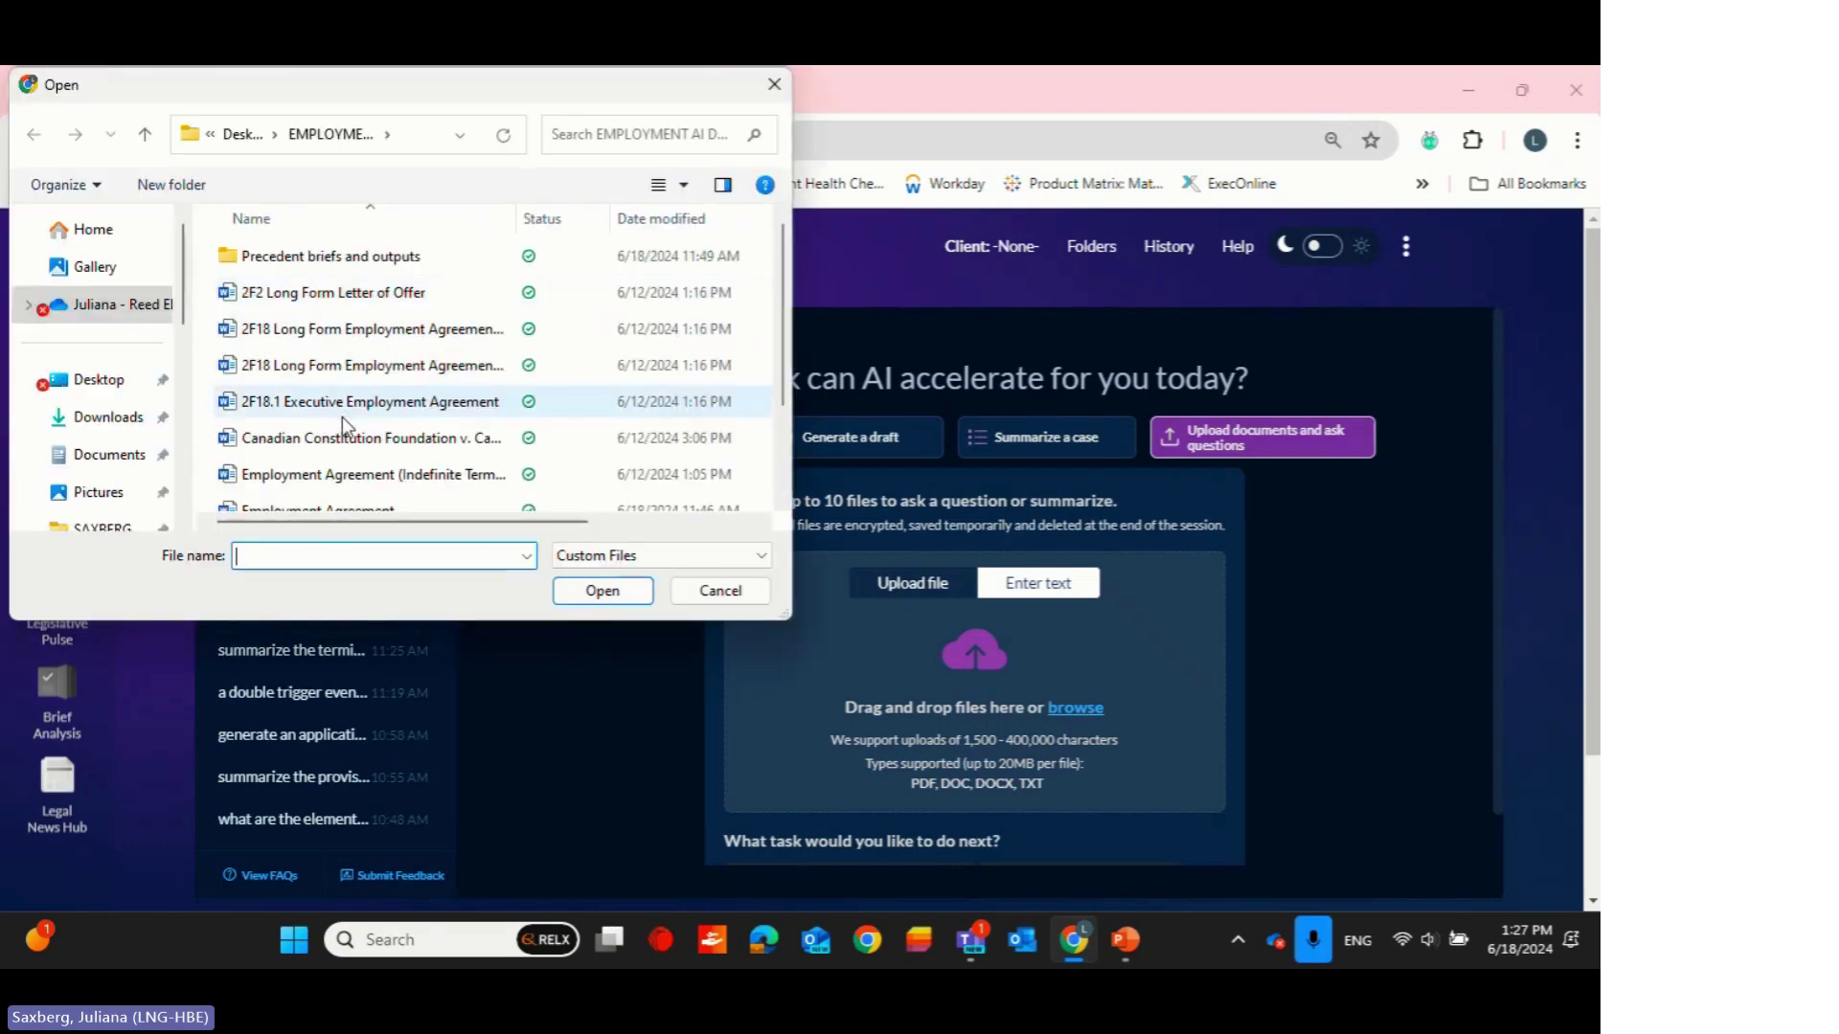
click(343, 440)
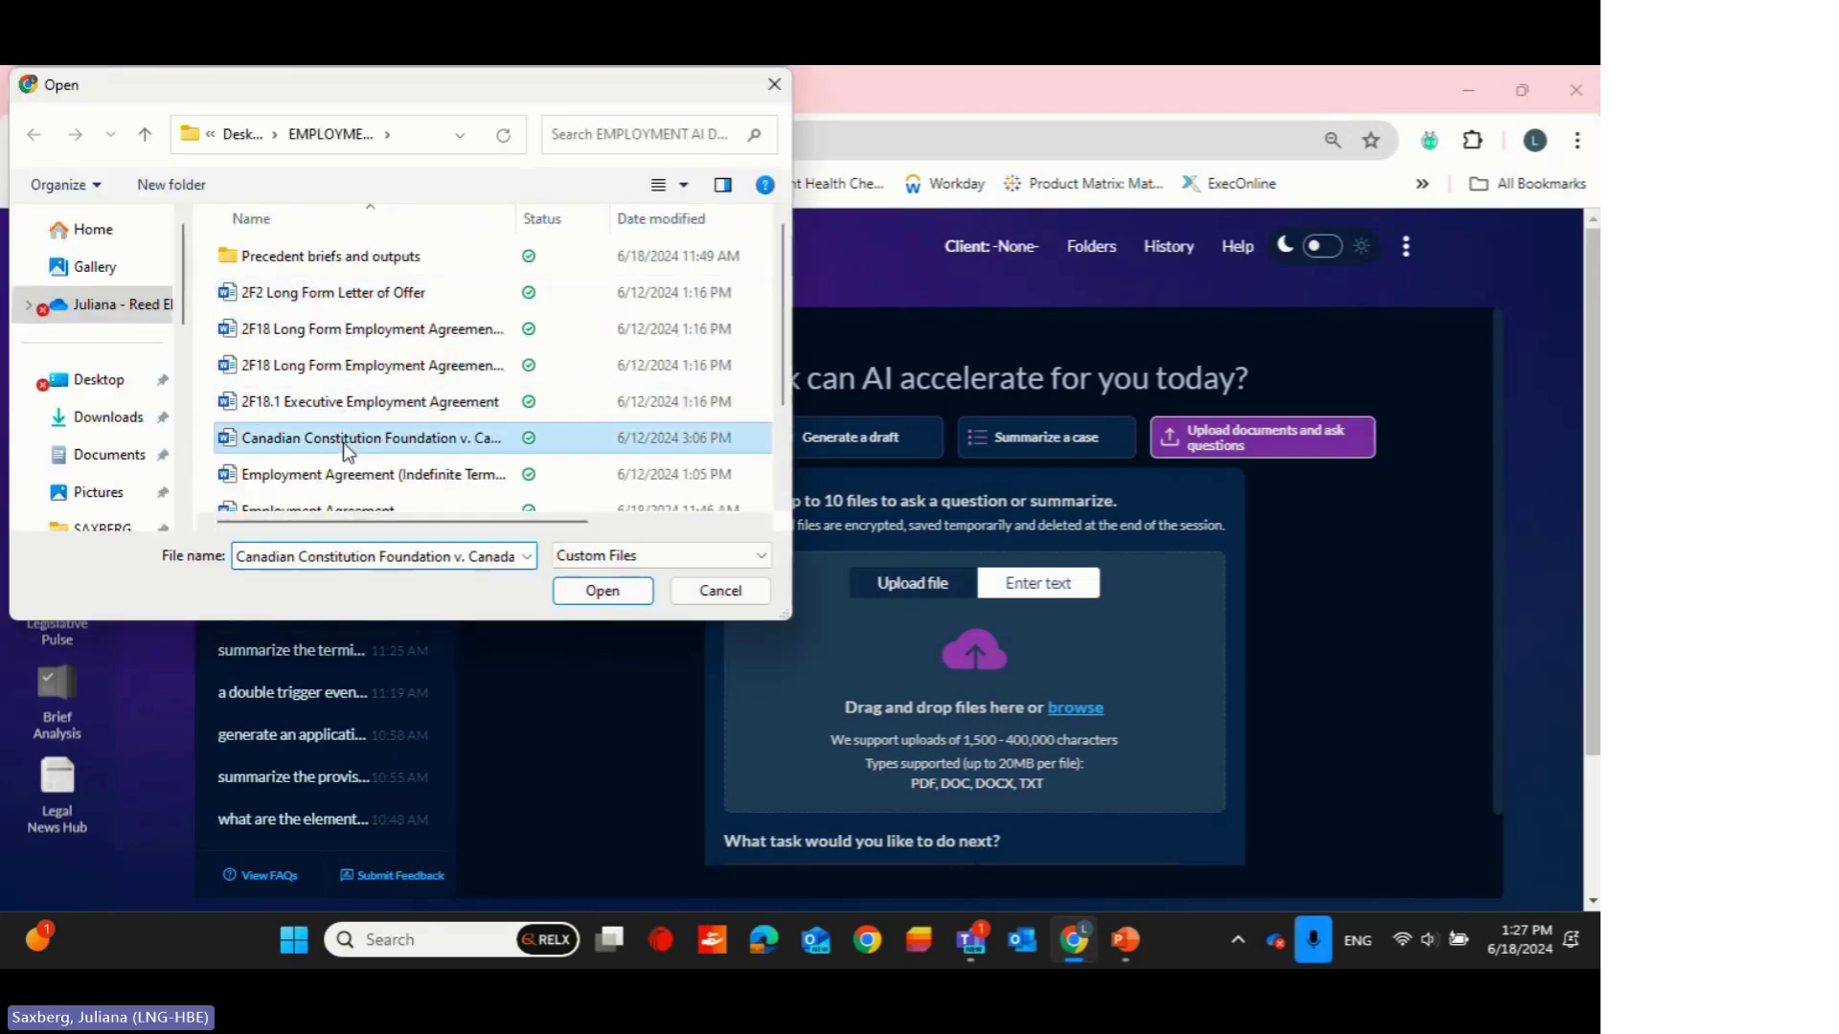
click(607, 594)
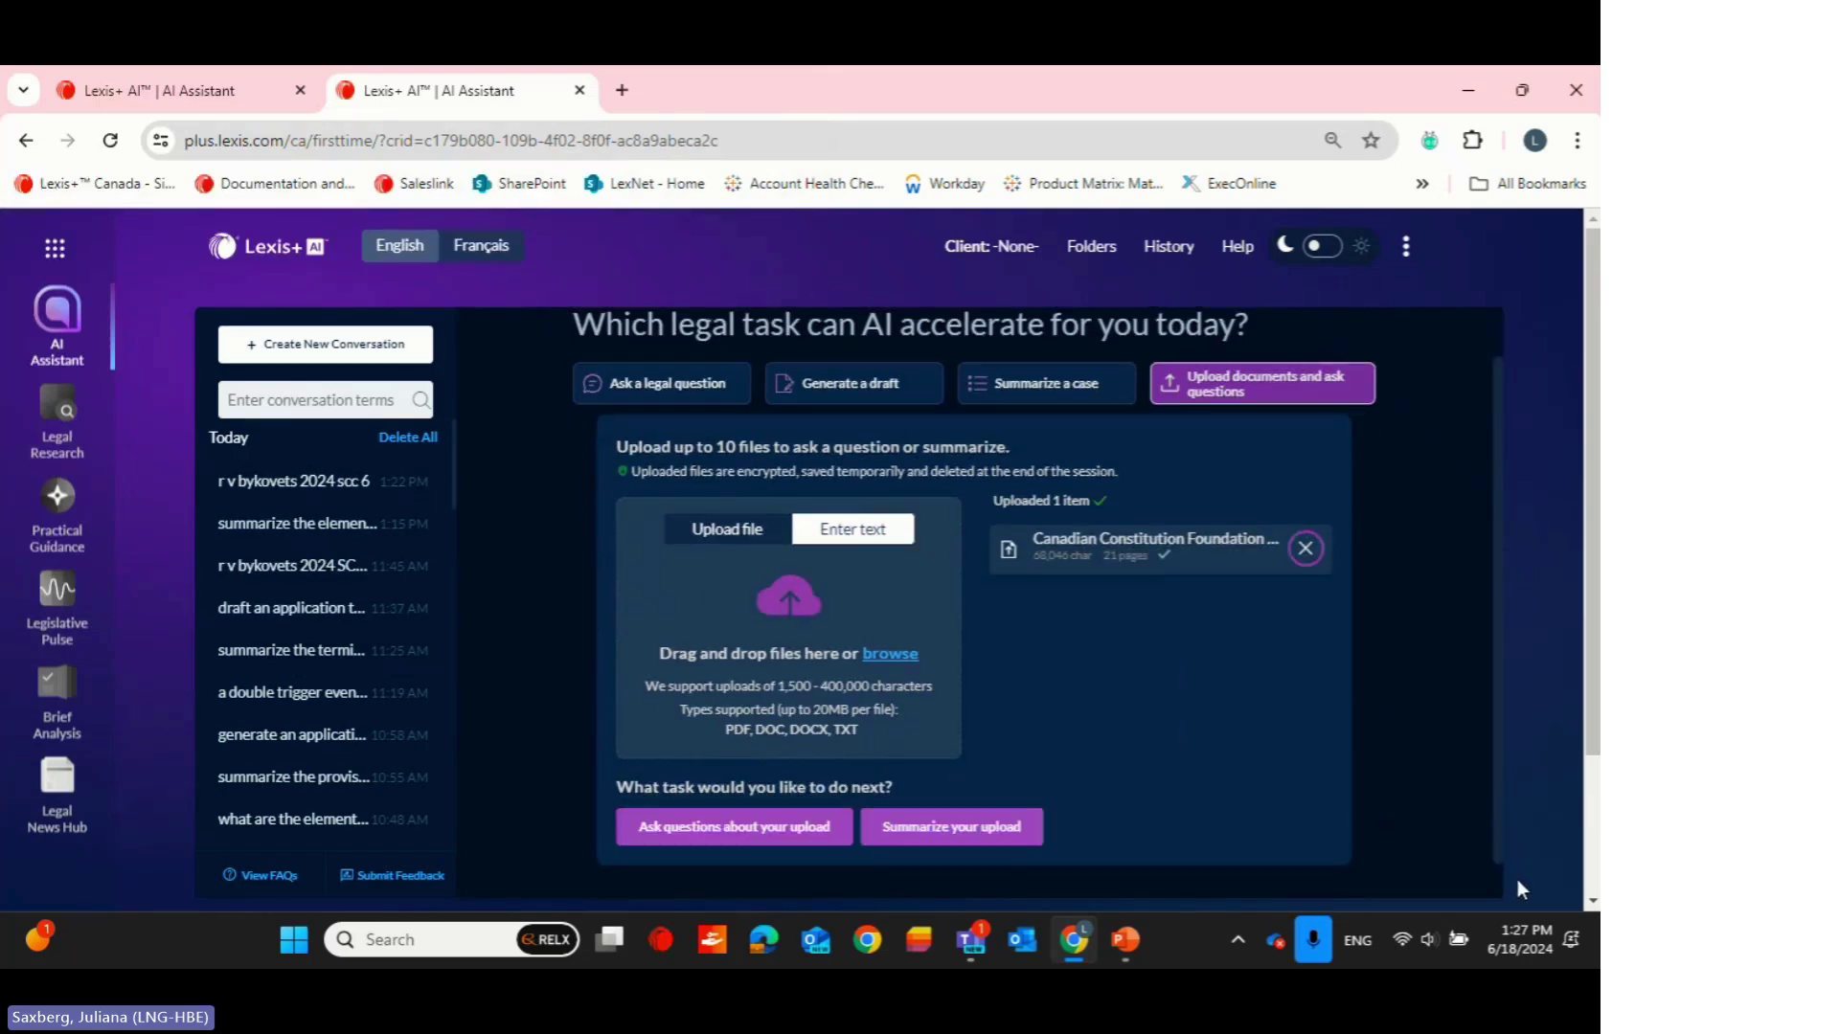
Choose to ask questions about the upload and submit the prompt "summarize the evidence specific to harm"
click(739, 835)
click(873, 807)
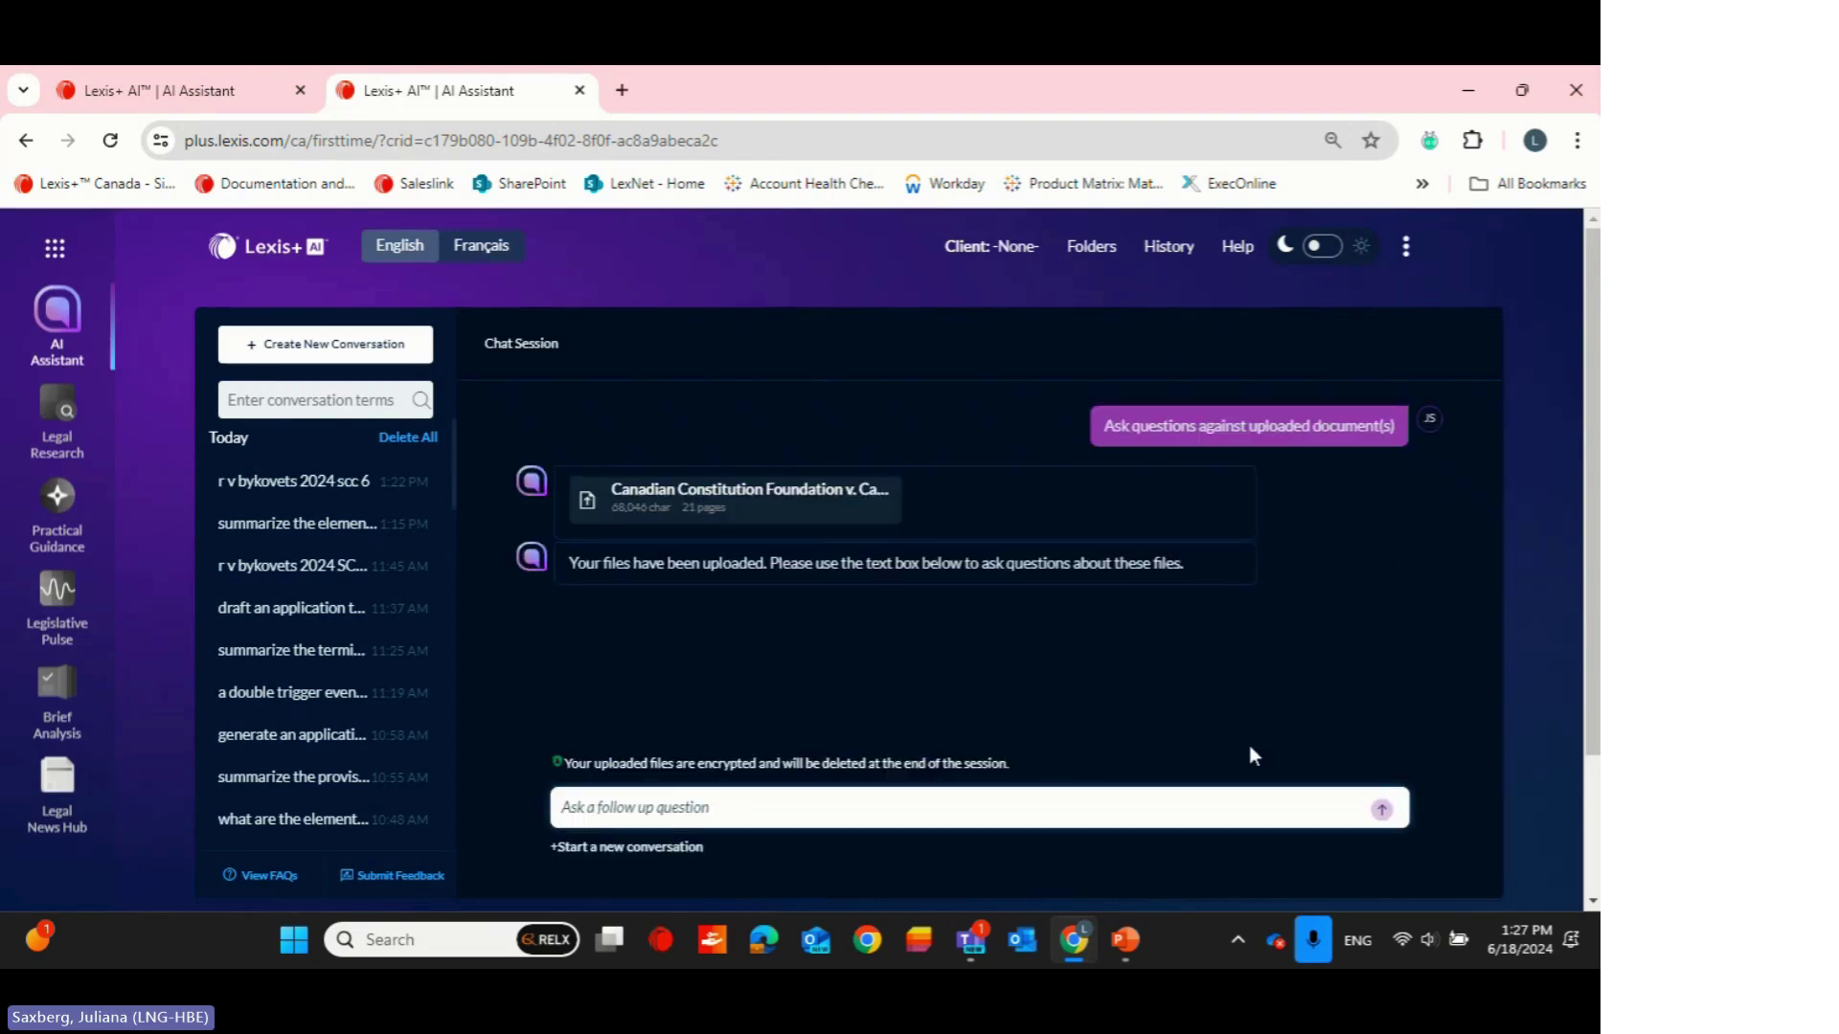
text(summarize th)
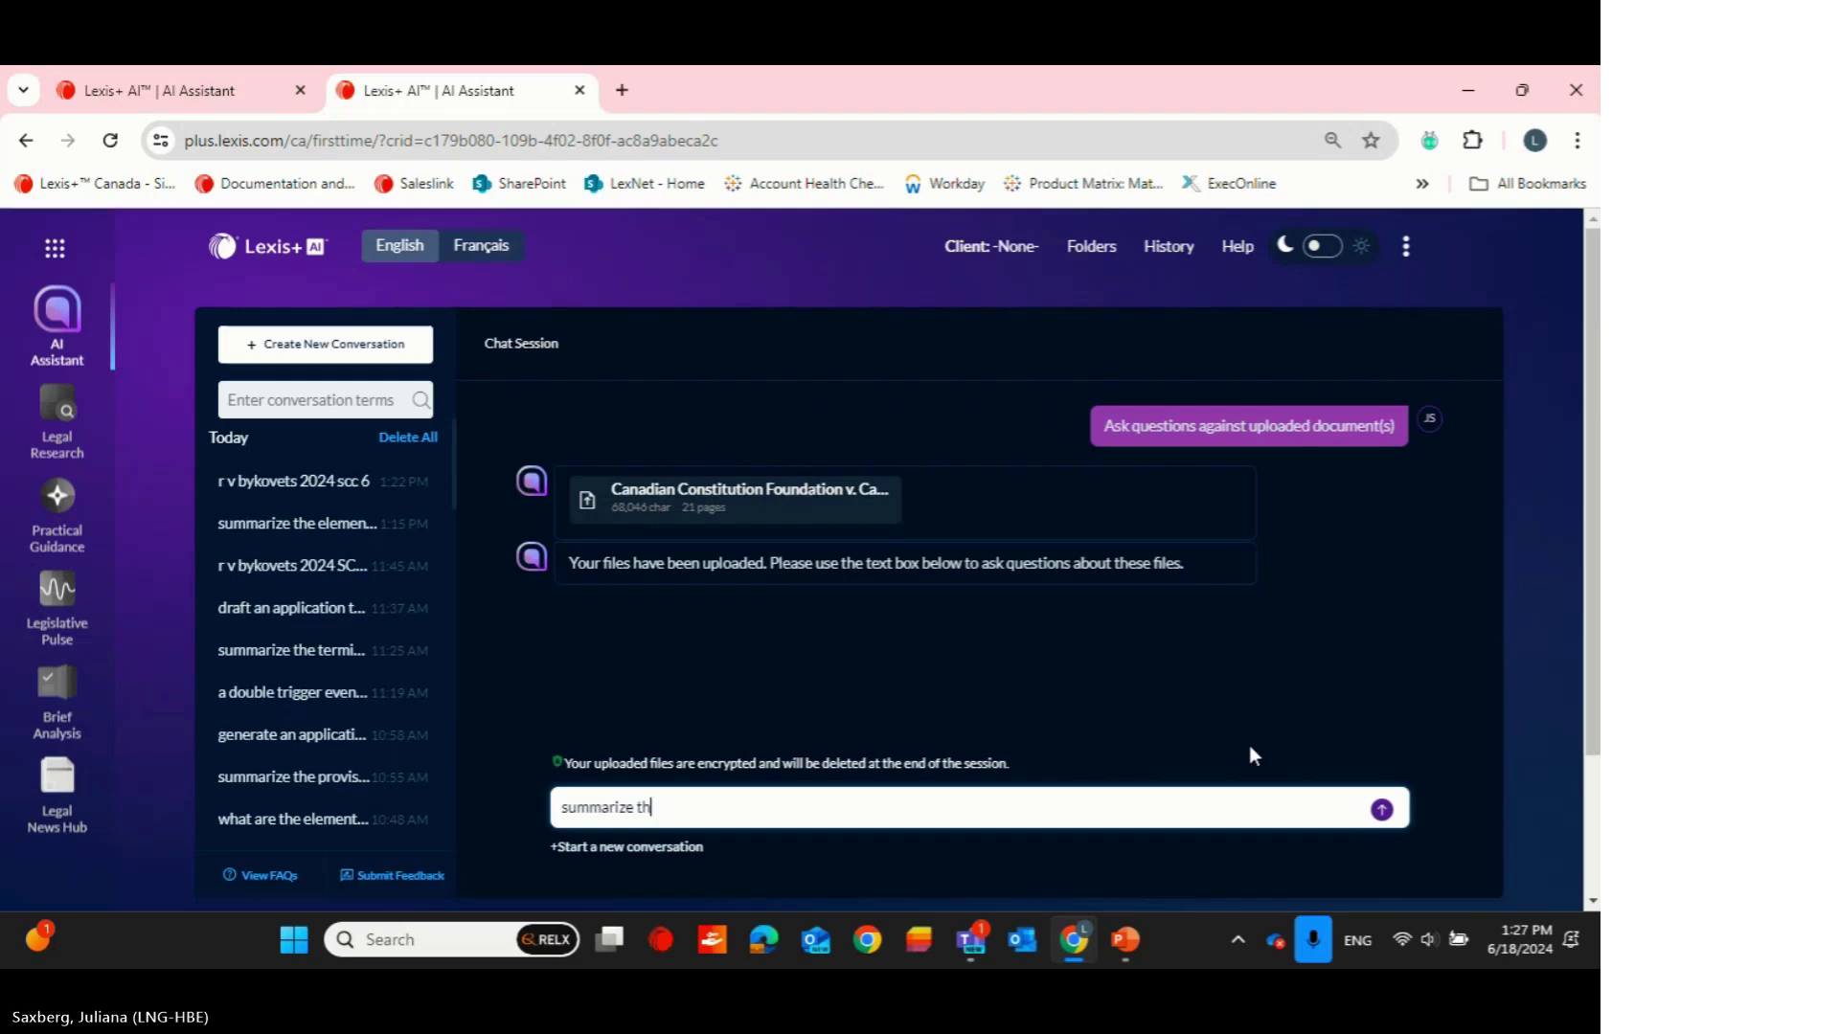
text(e evidence specific to harm)
key(Return)
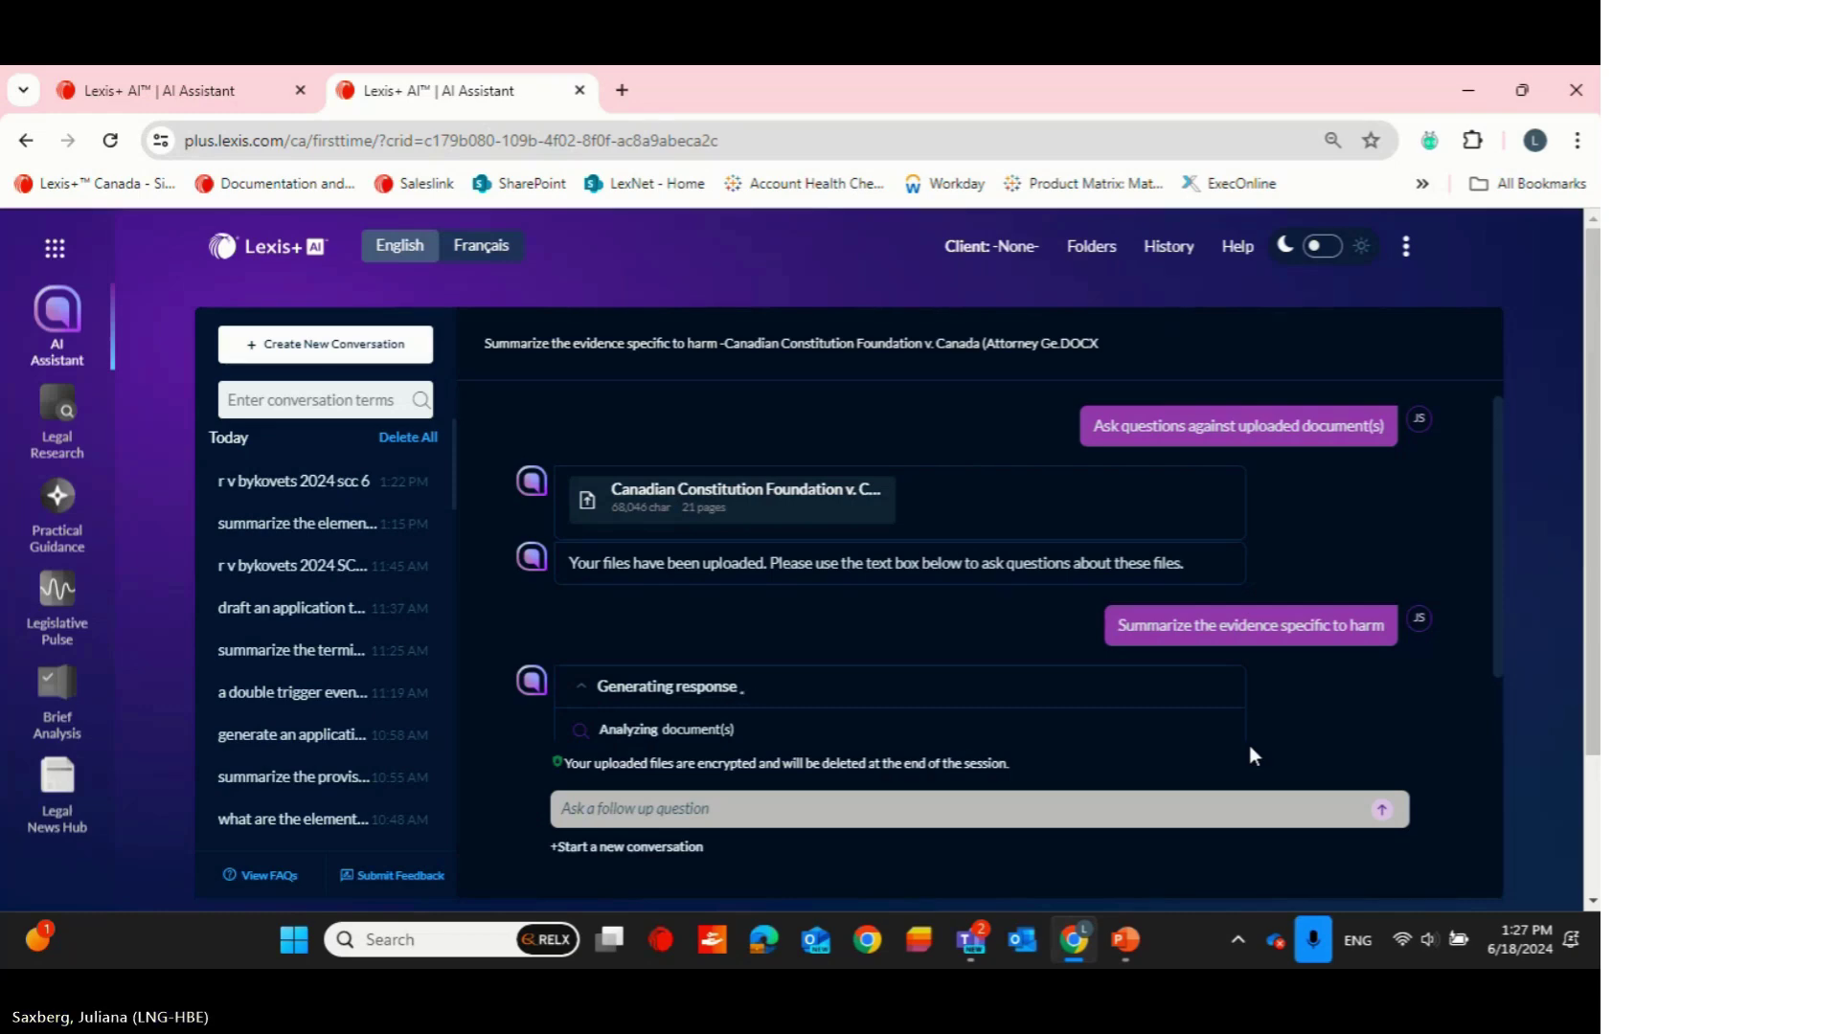
Return to the browser tab with the uploaded employment agreements and choose to ask questions about the uploads
click(120, 91)
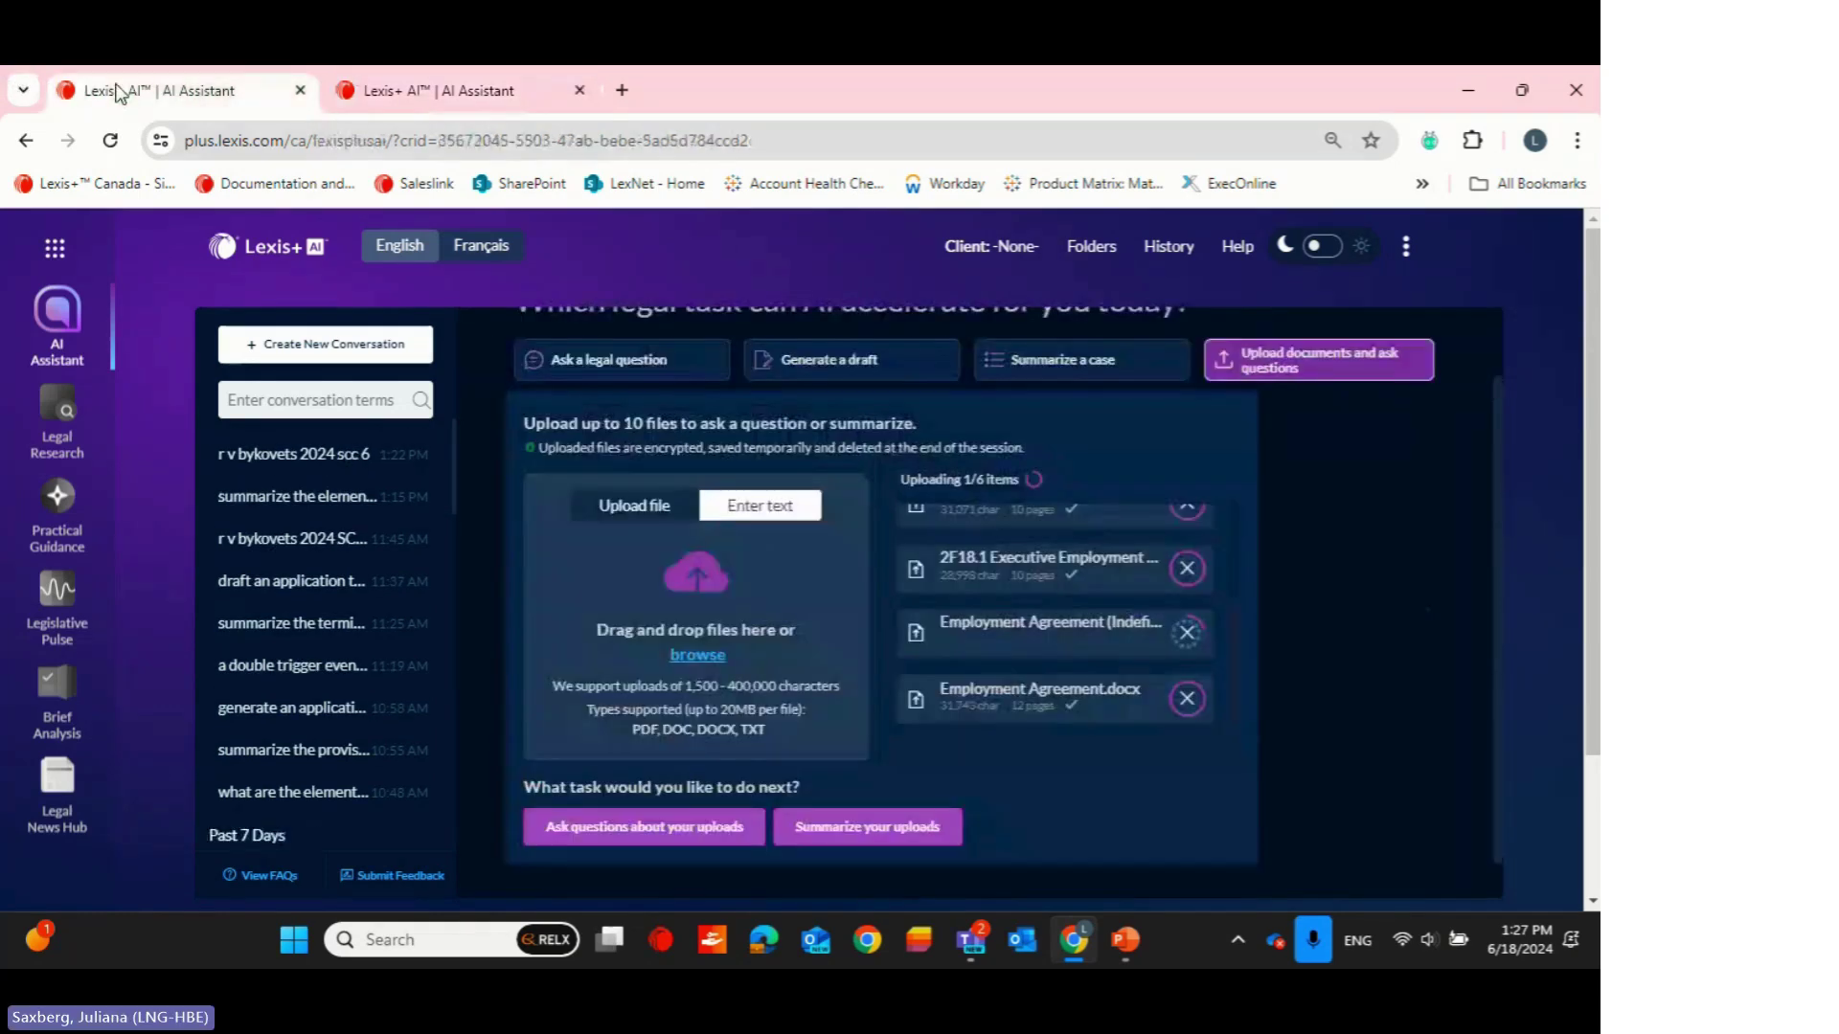
click(663, 827)
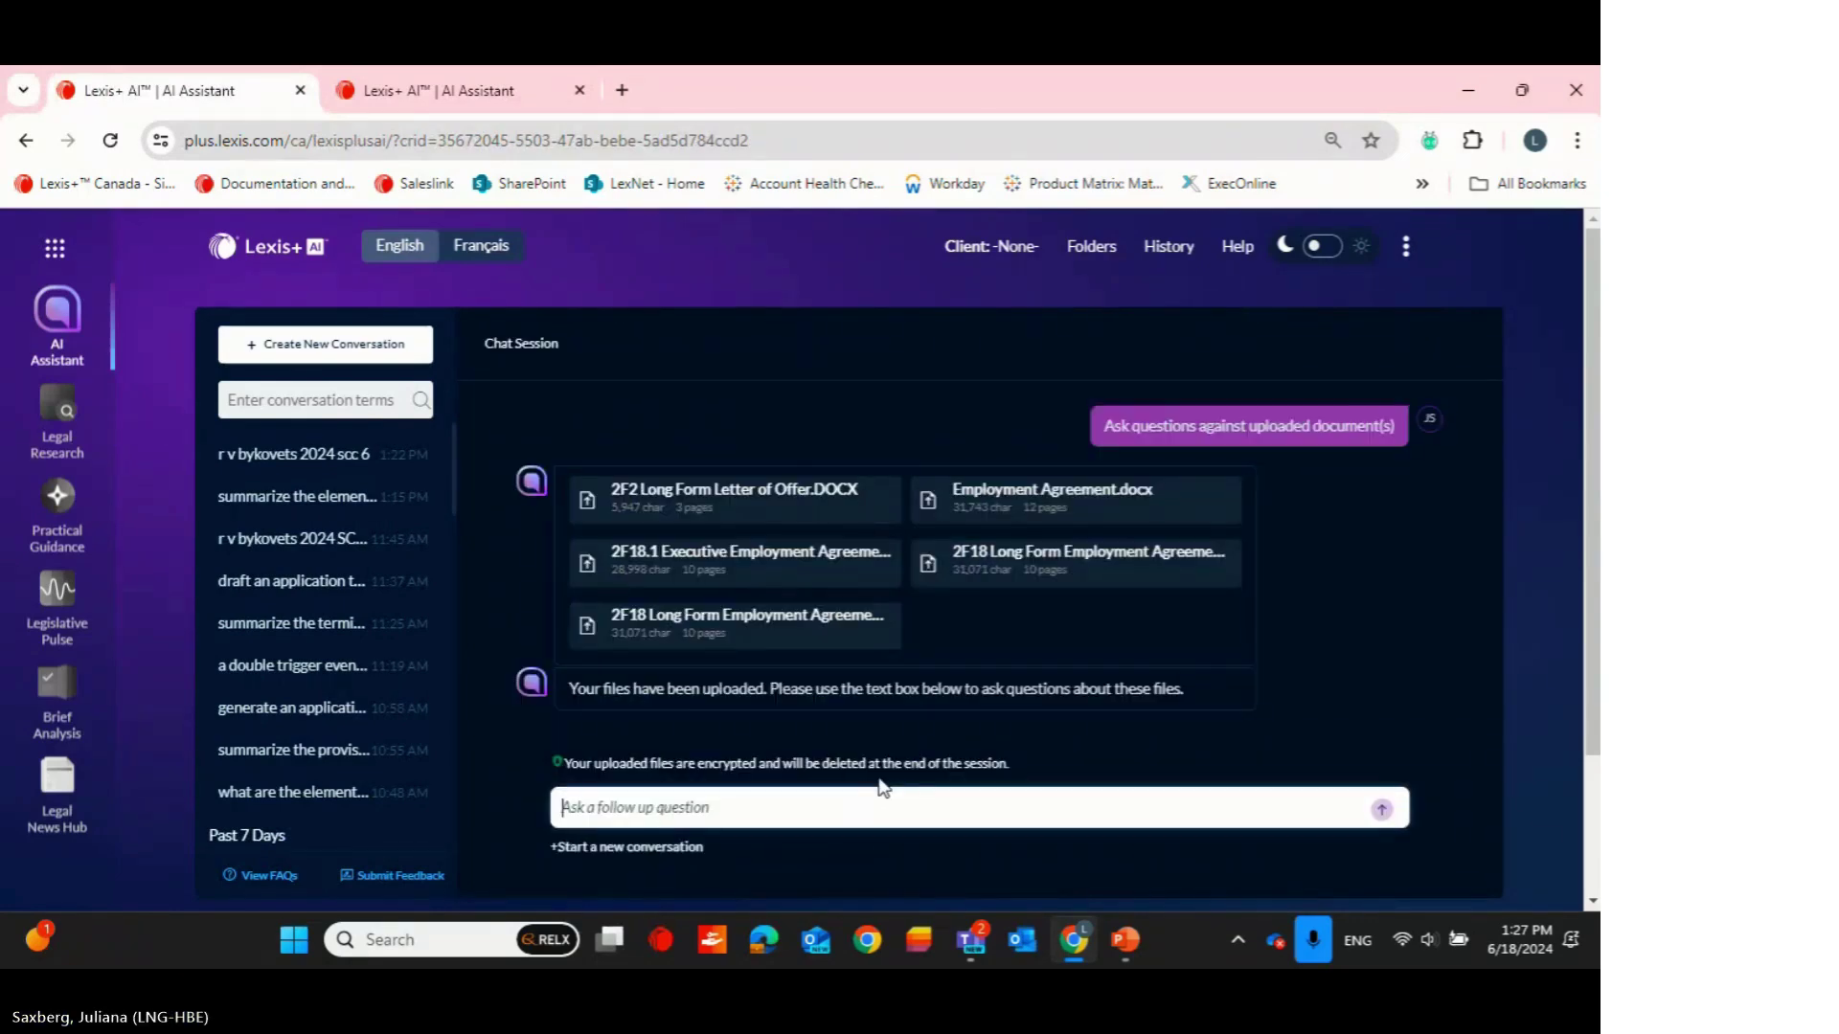
text(compare)
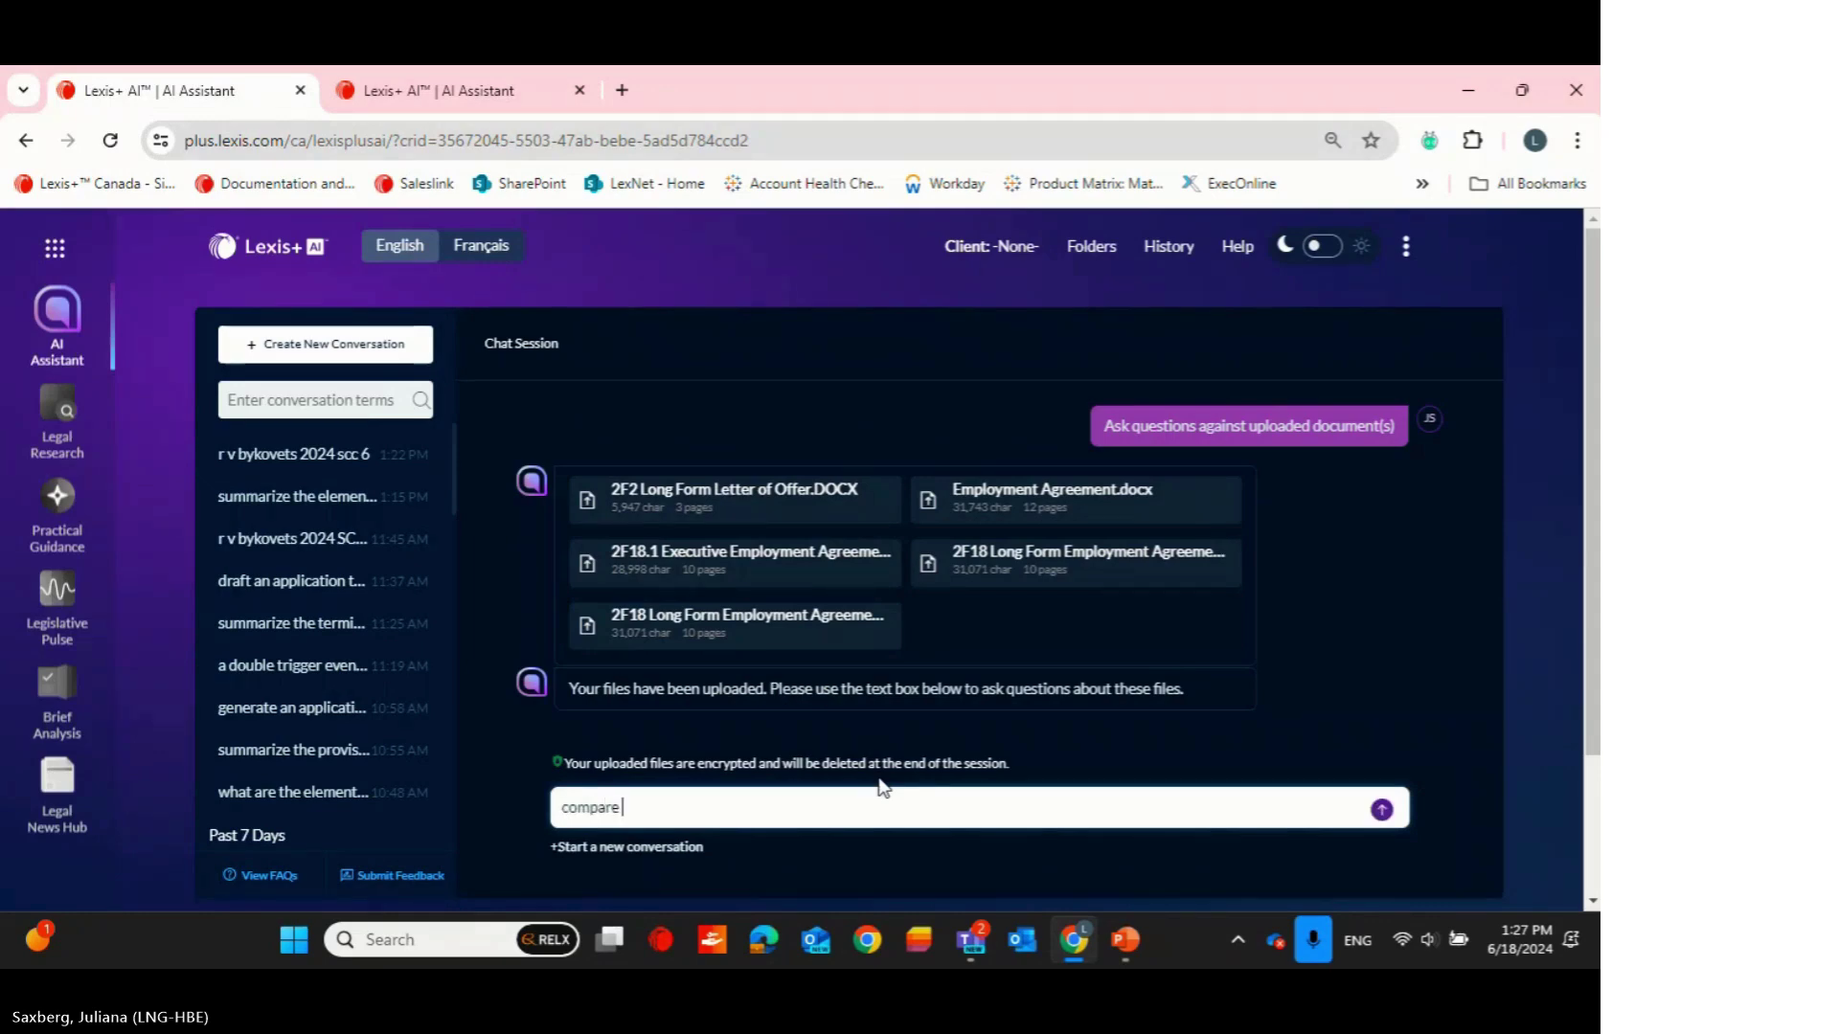
text( the documents and suggest the)
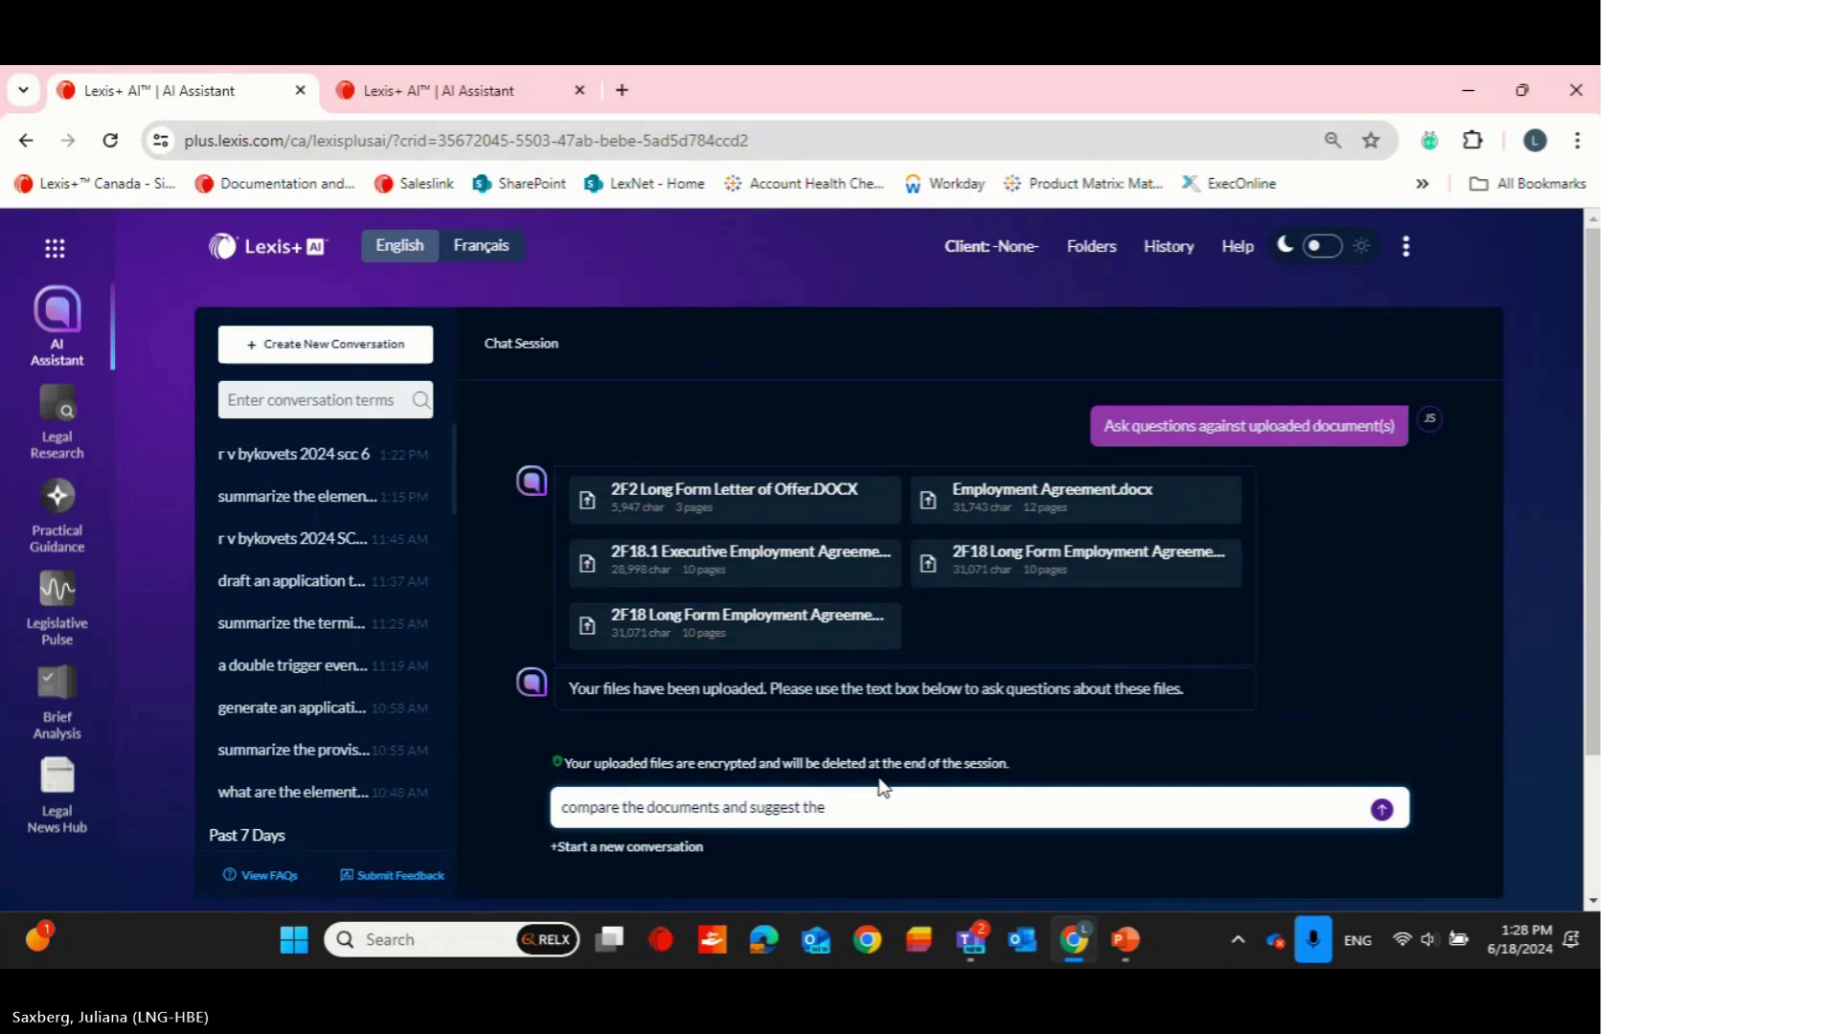
text( best clauses for an executive)
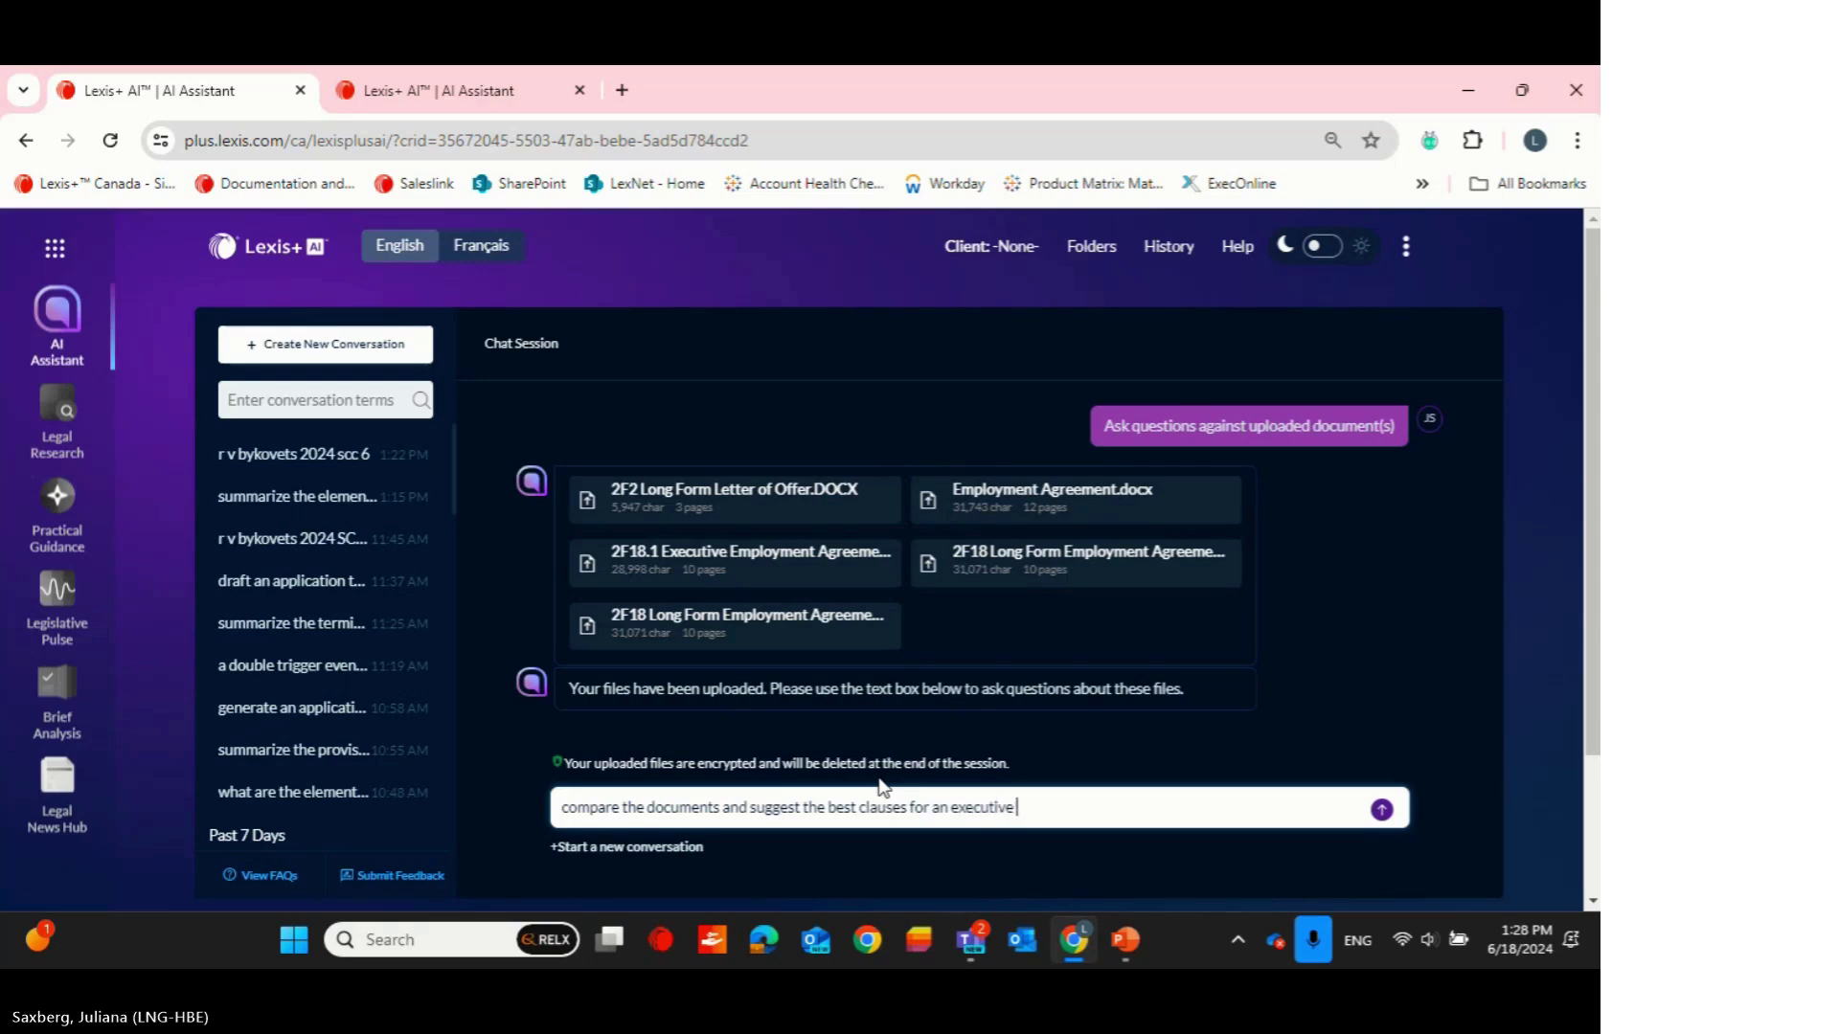
key(BackSpace)
key(BackSpace)
key(BackSpace)
key(BackSpace)
key(BackSpace)
key(BackSpace)
key(BackSpace)
key(BackSpace)
key(BackSpace)
key(BackSpace)
key(BackSpace)
key(BackSpace)
key(BackSpace)
key(BackSpace)
key(BackSpace)
key(BackSpace)
key(BackSpace)
key(BackSpace)
key(BackSpace)
key(BackSpace)
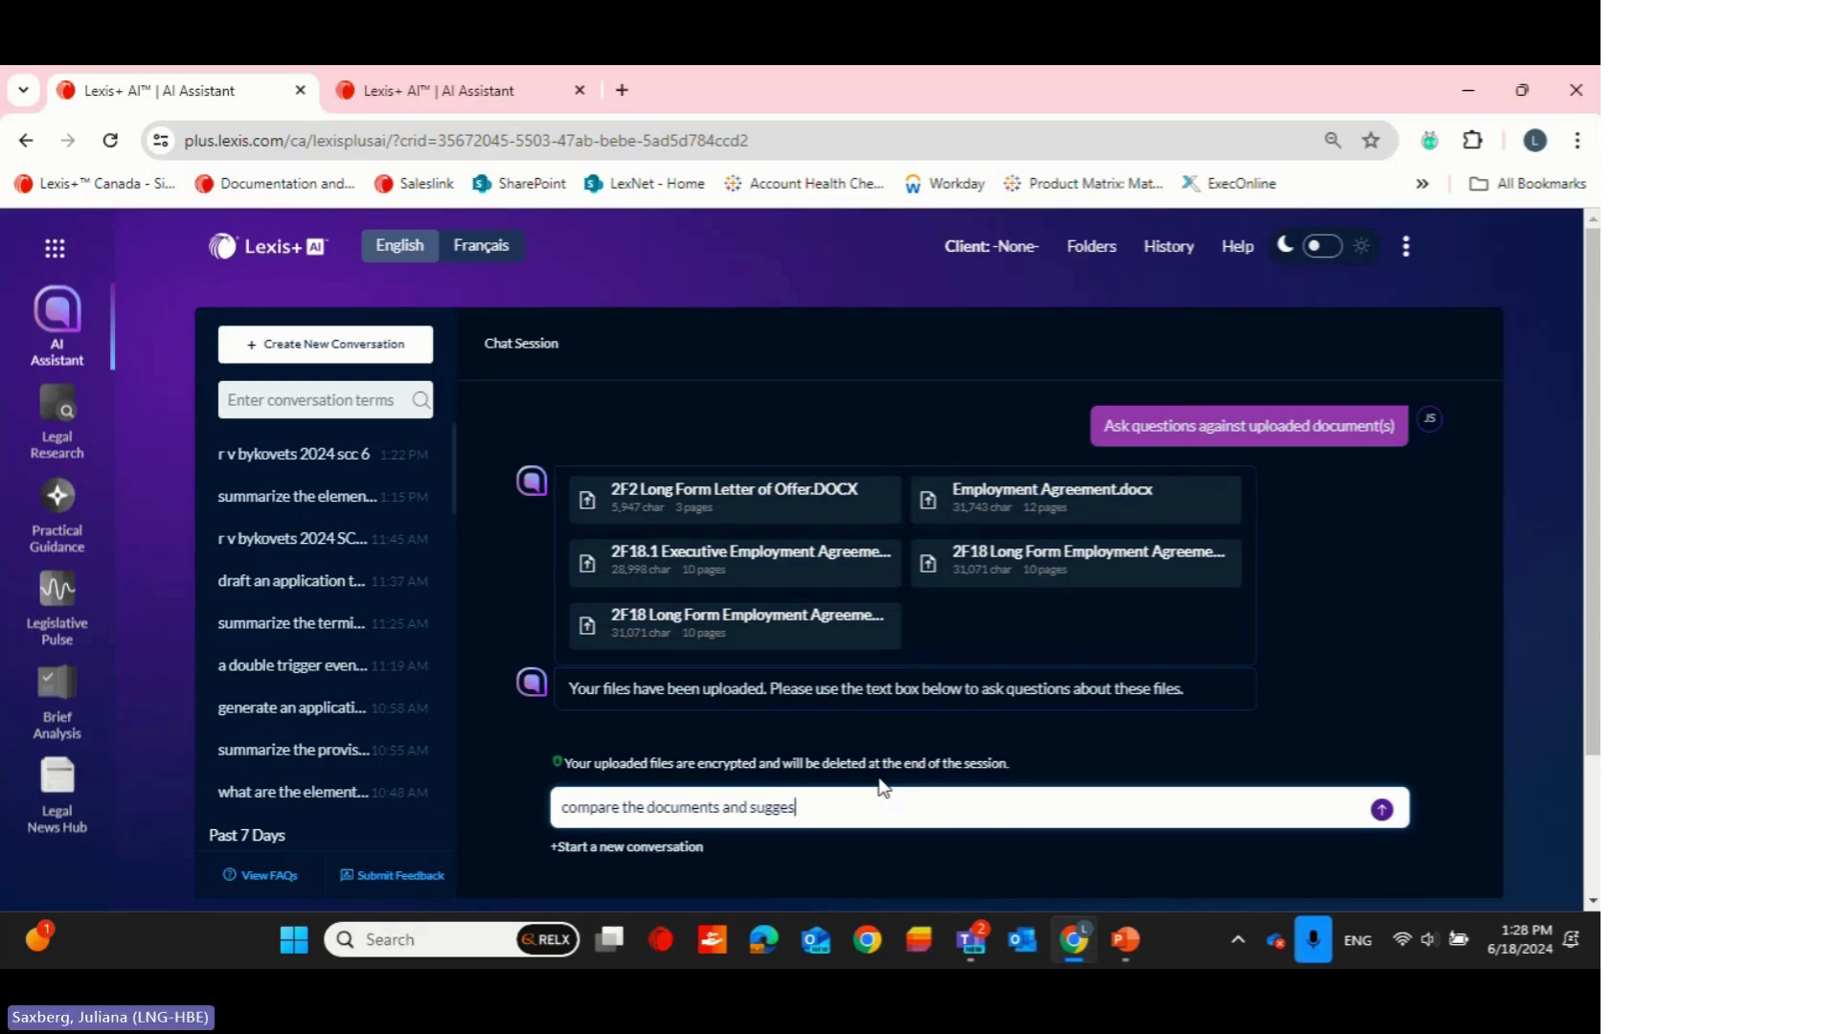
key(BackSpace)
key(BackSpace)
key(BackSpace)
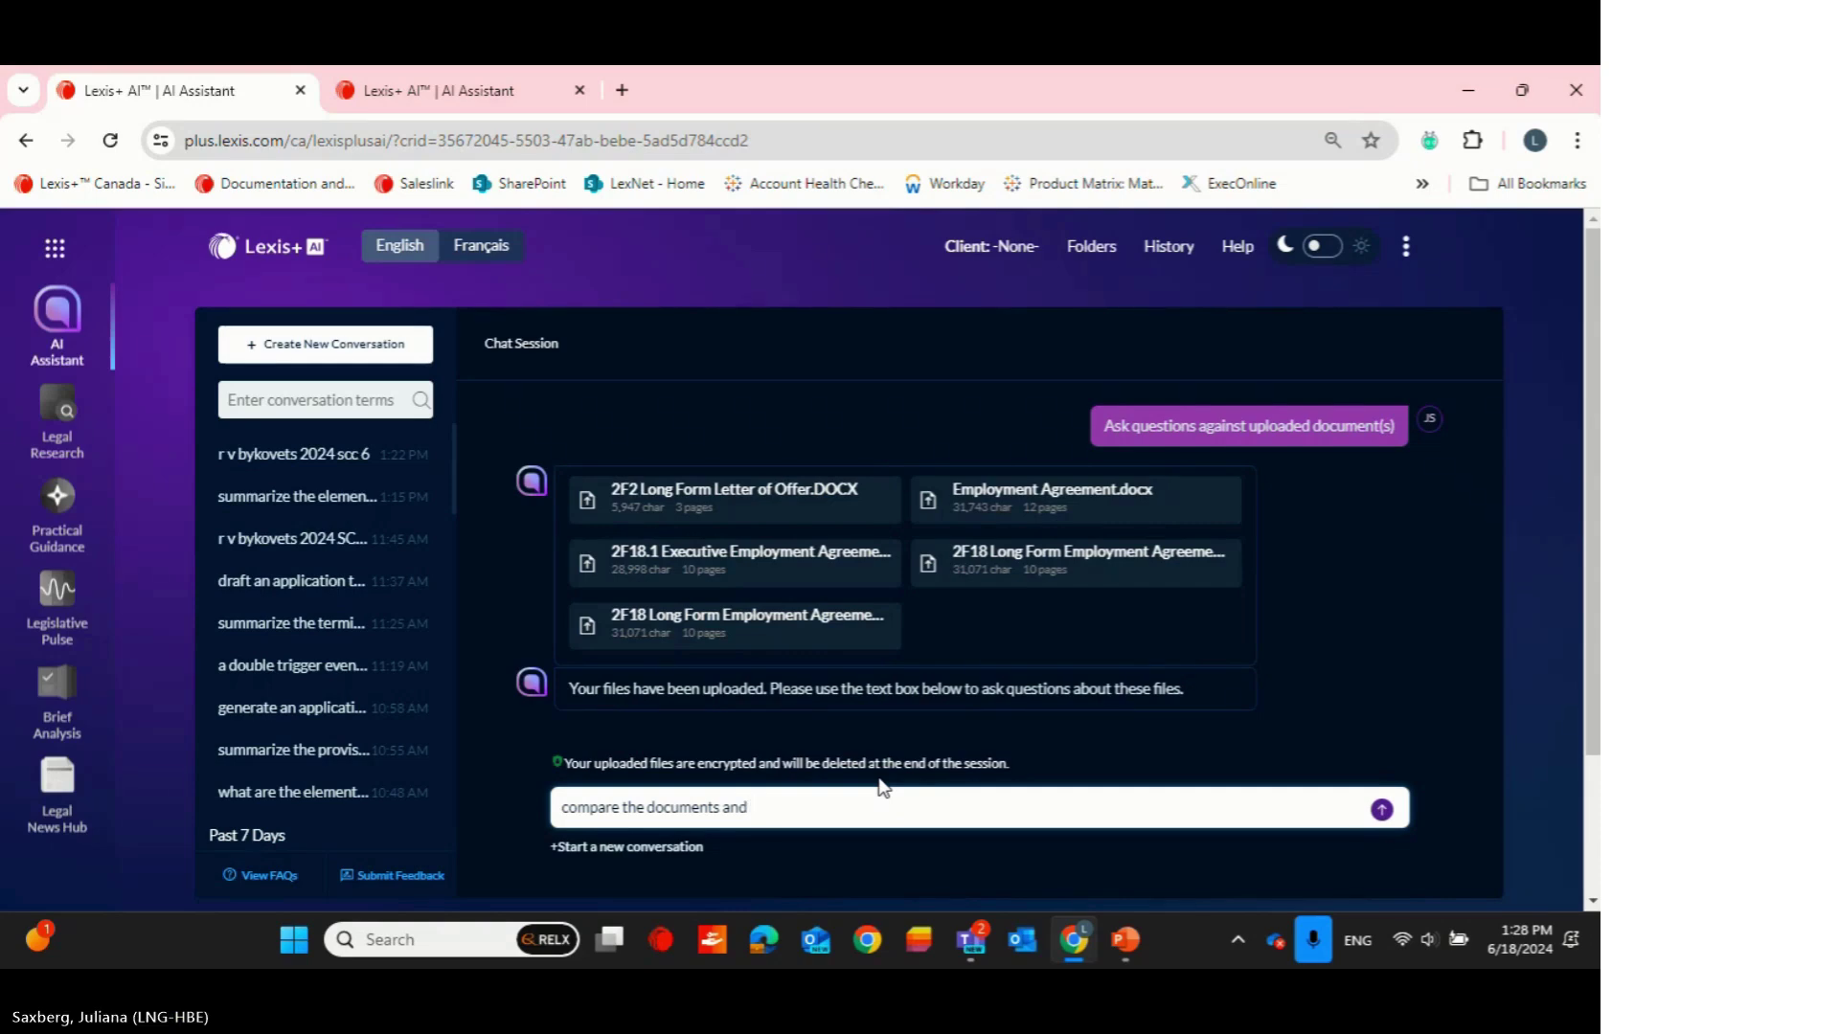
key(BackSpace)
key(BackSpace)
key(BackSpace)
key(BackSpace)
key(BackSpace)
key(BackSpace)
key(BackSpace)
key(BackSpace)
key(BackSpace)
key(BackSpace)
key(BackSpace)
key(BackSpace)
key(BackSpace)
key(BackSpace)
key(BackSpace)
key(BackSpace)
key(BackSpace)
key(BackSpace)
key(BackSpace)
key(BackSpace)
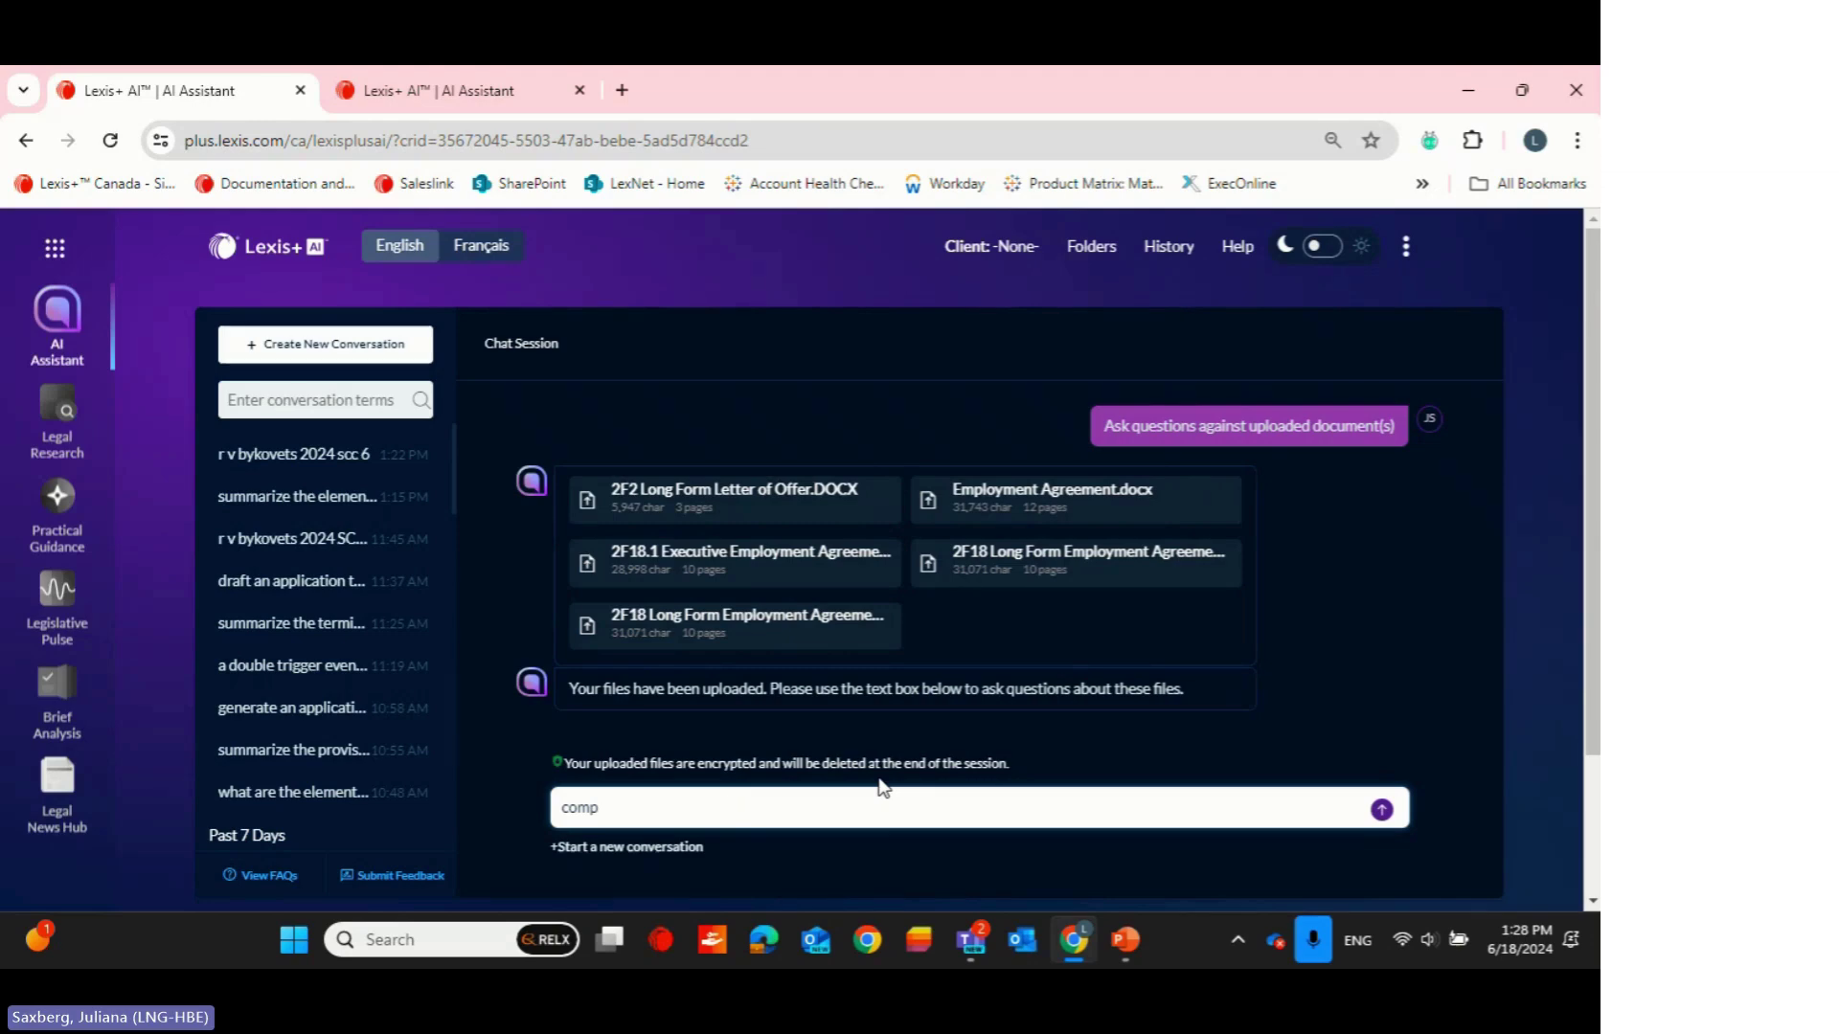
Submit the question "which document has the best double trigger language" about the uploaded employment documents
text(which document h)
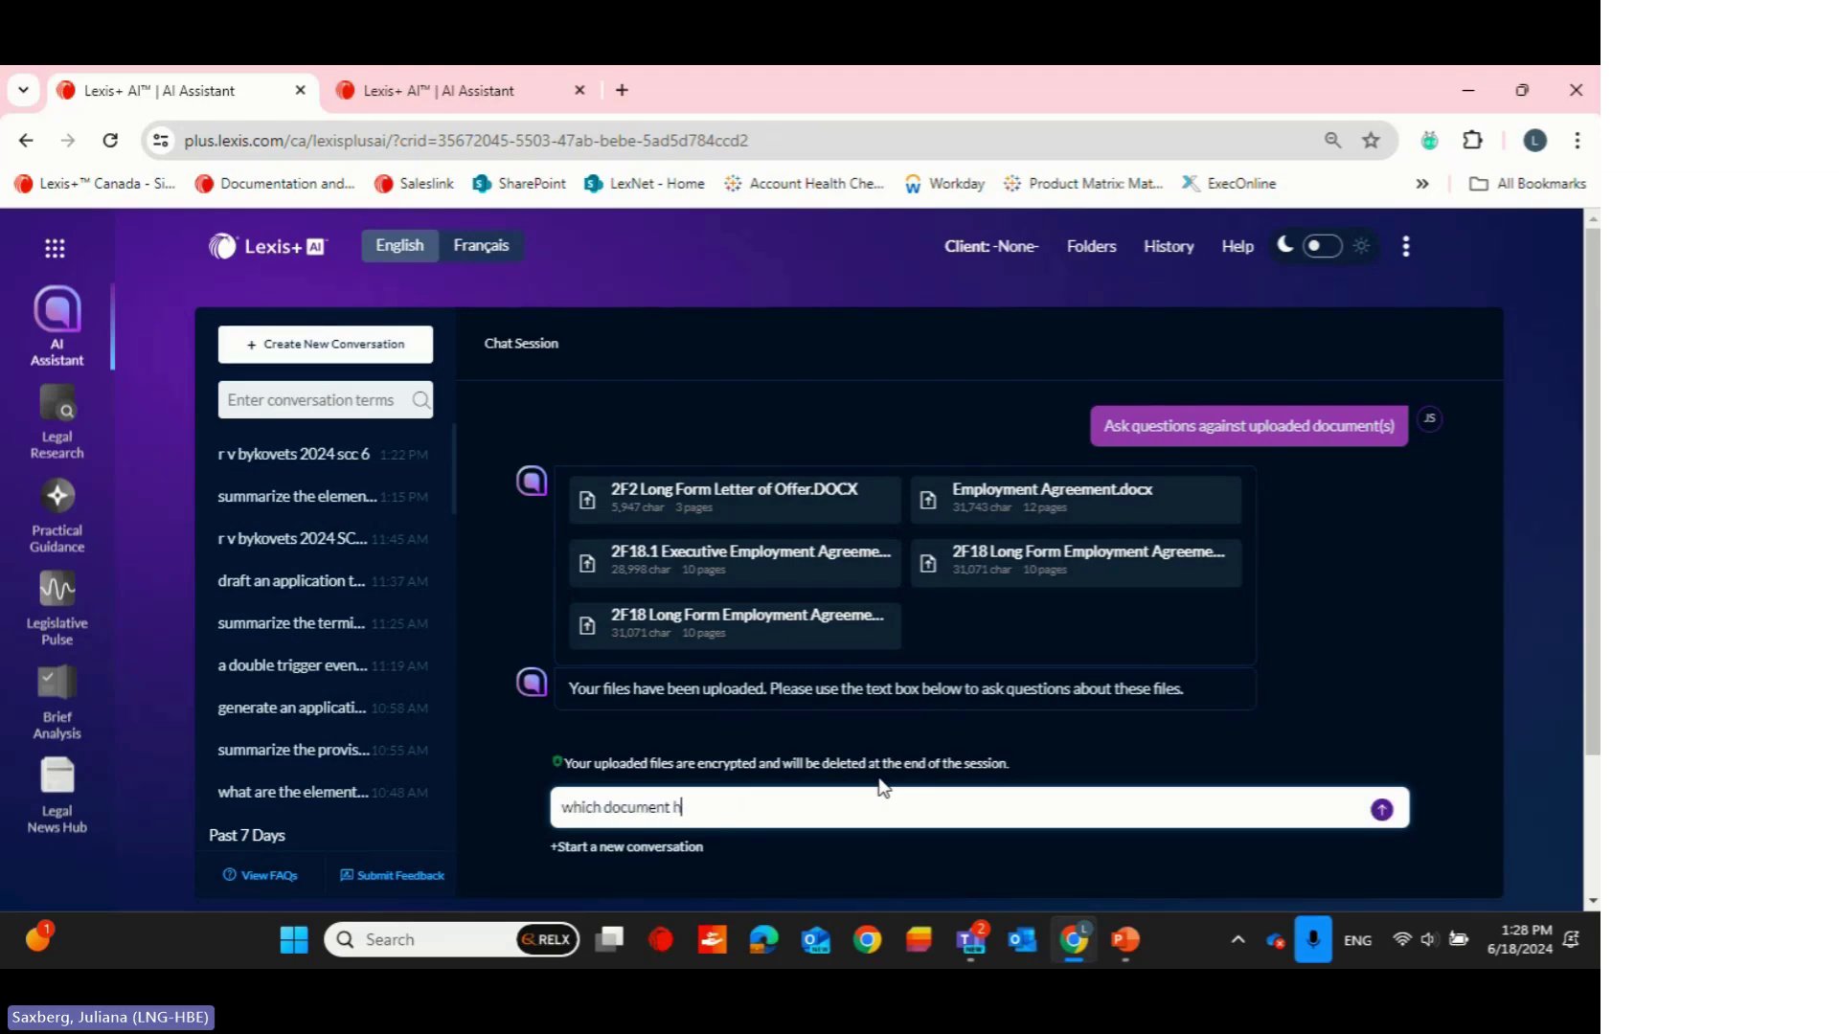
text(as the best doubl)
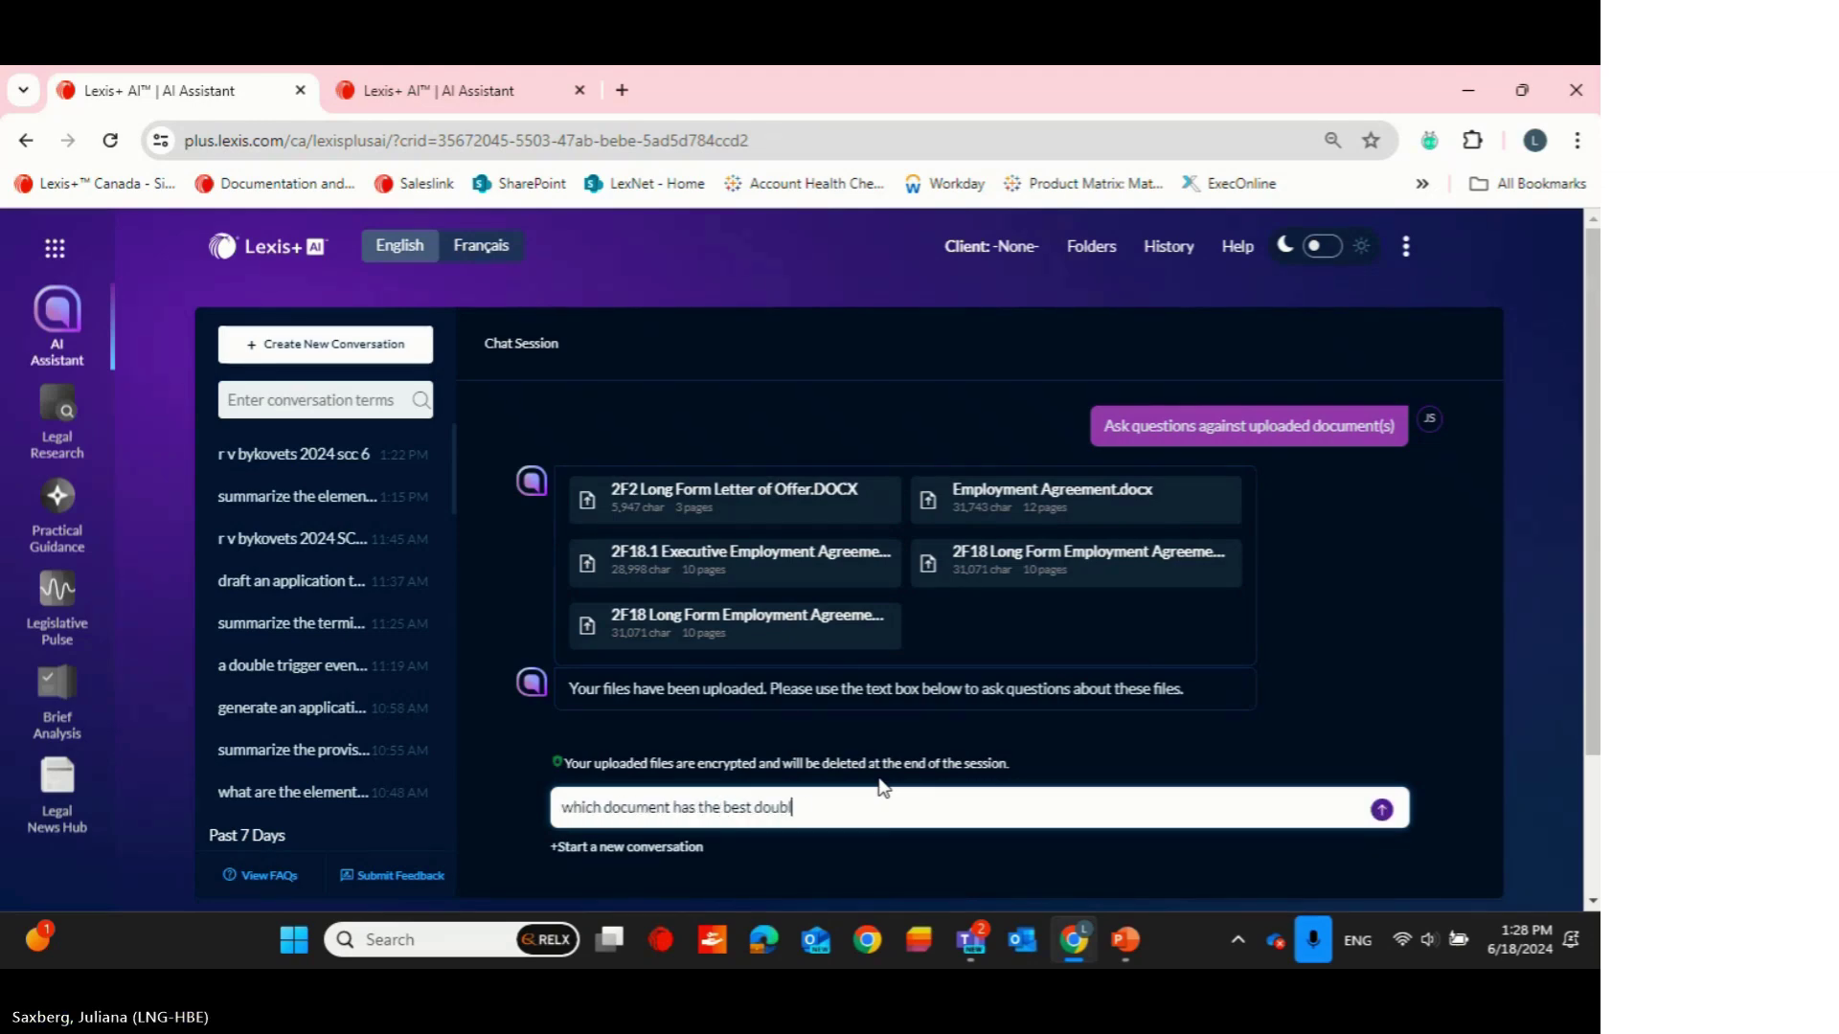
text(e trigger language)
key(Return)
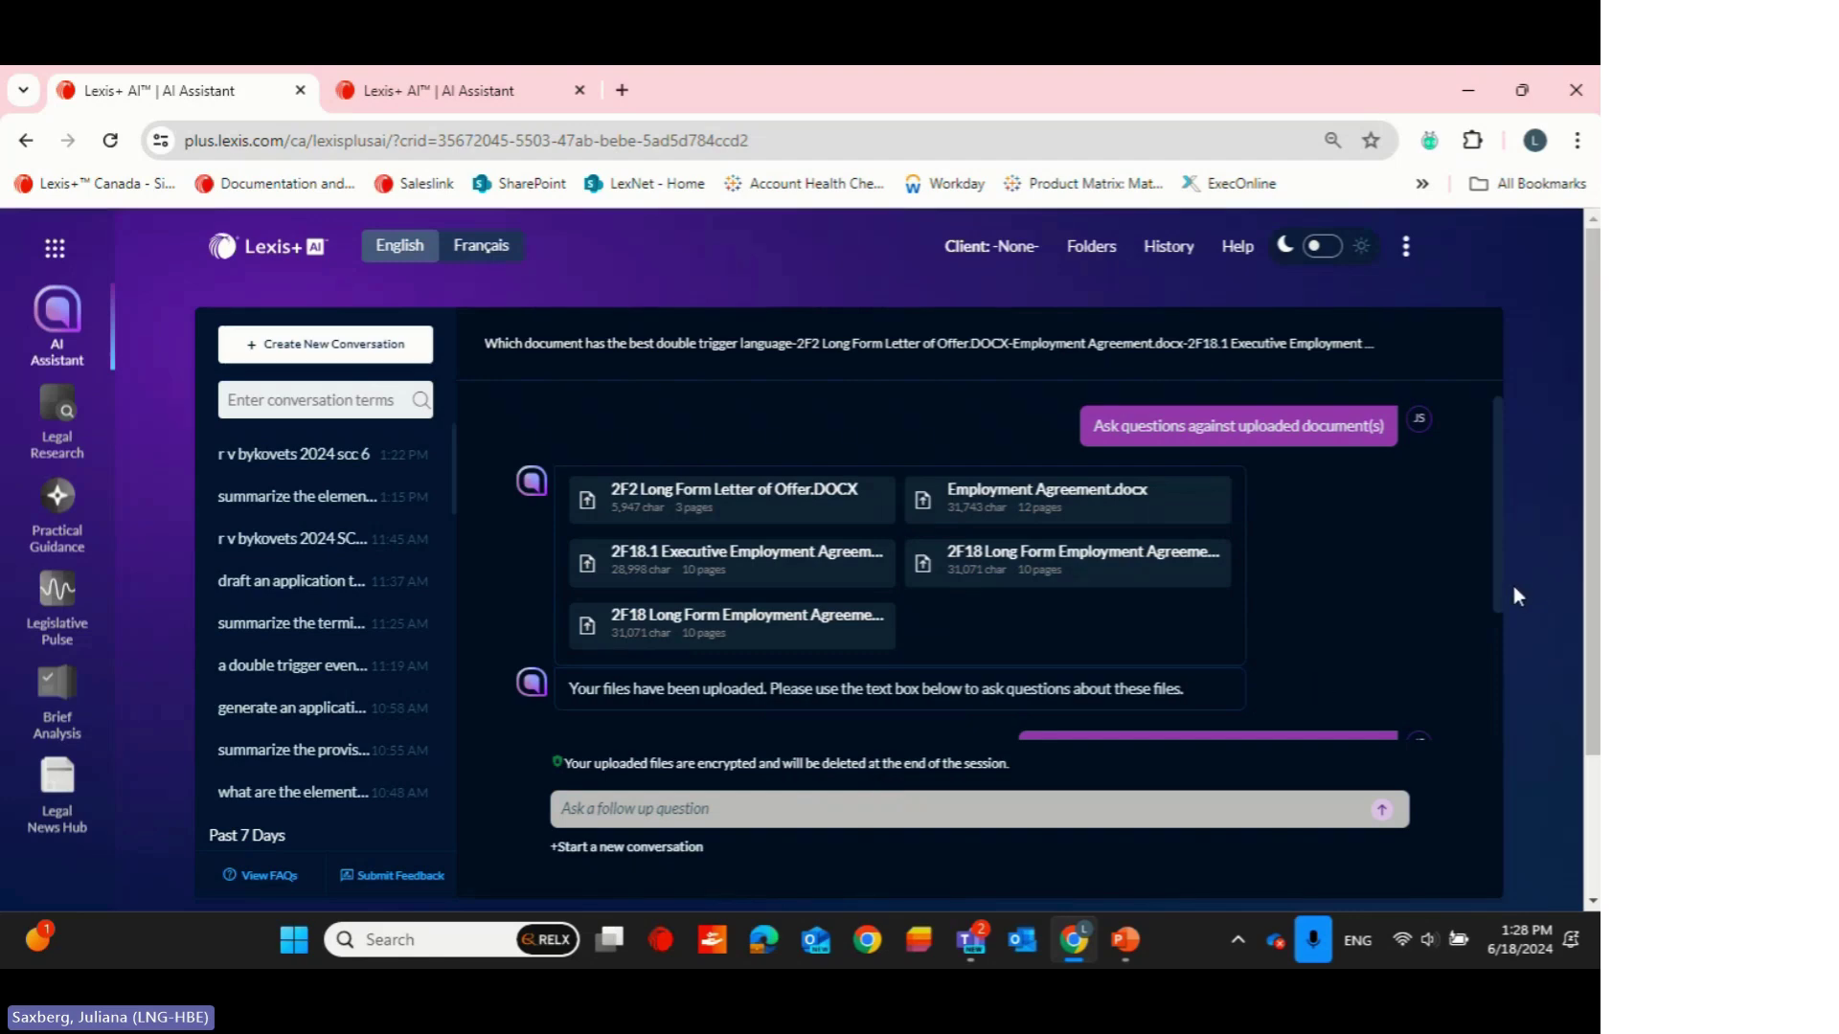
drag(1502, 577, 1498, 636)
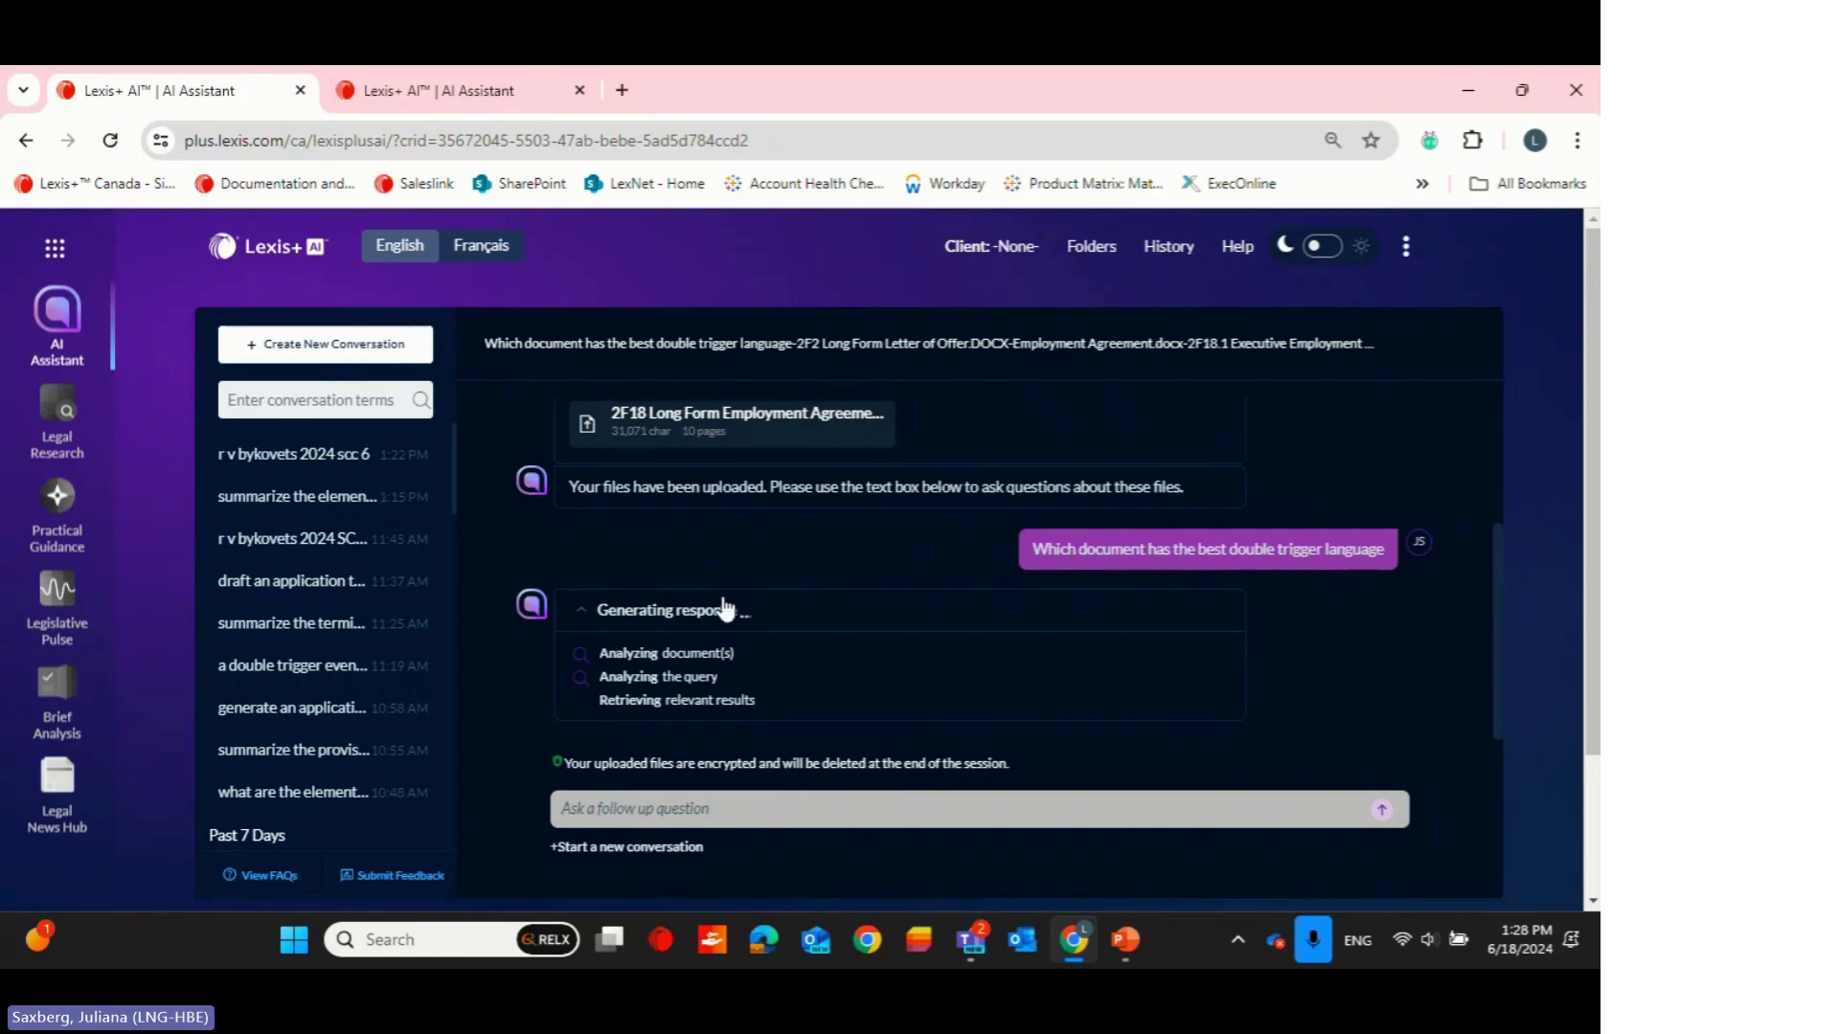
In the Canadian Constitution Foundation conversation's tab, submit the follow-up "summarize each witness's testimony with specific details about harm"
click(441, 90)
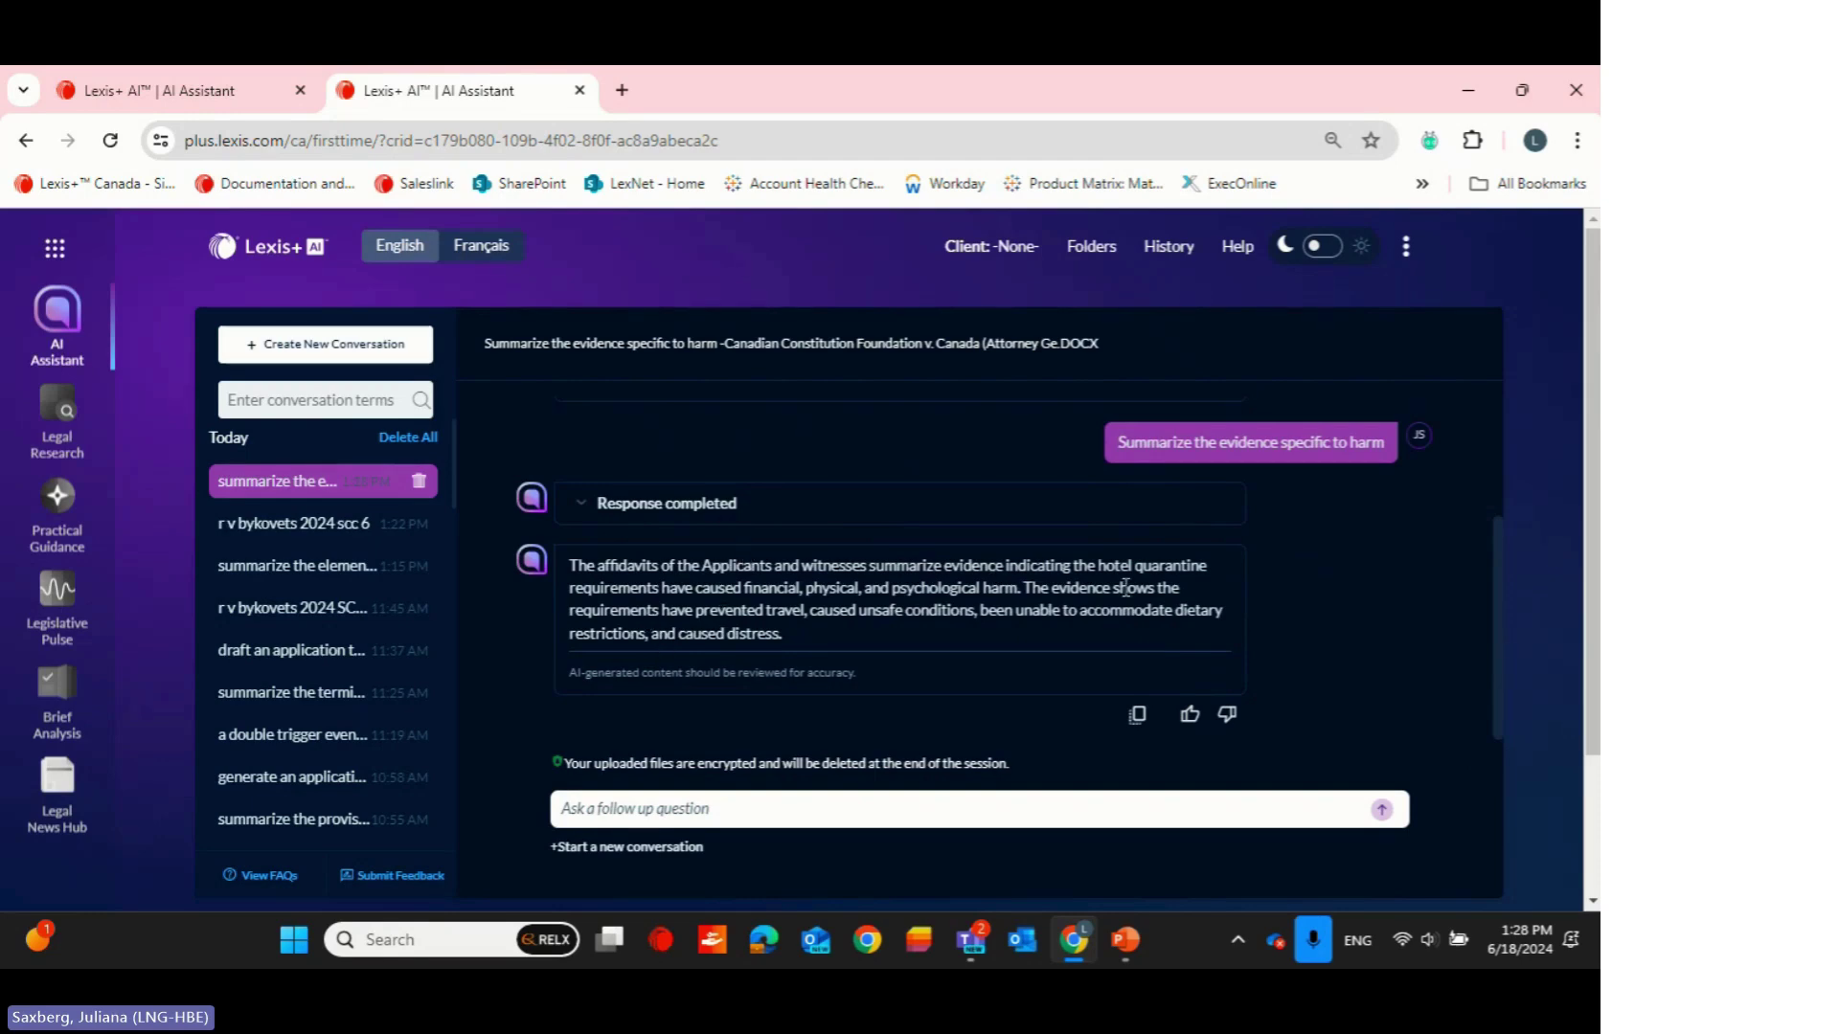
click(1061, 801)
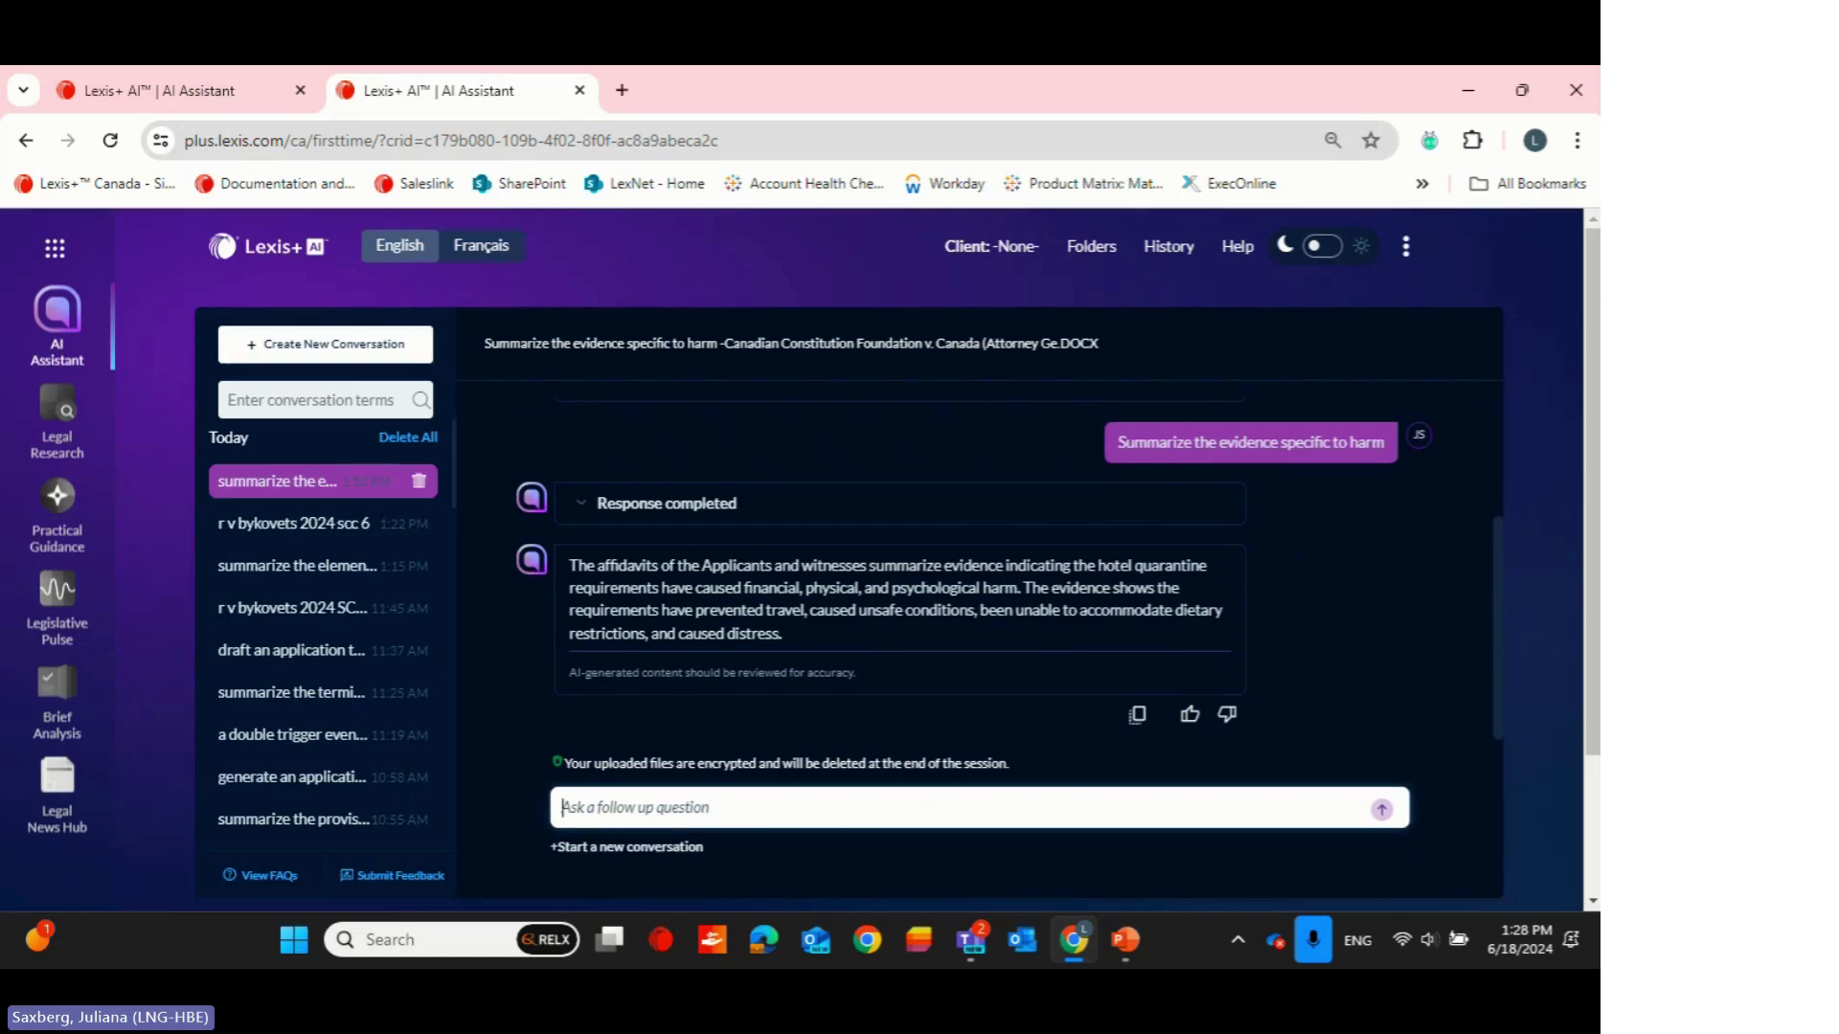
text(summariz)
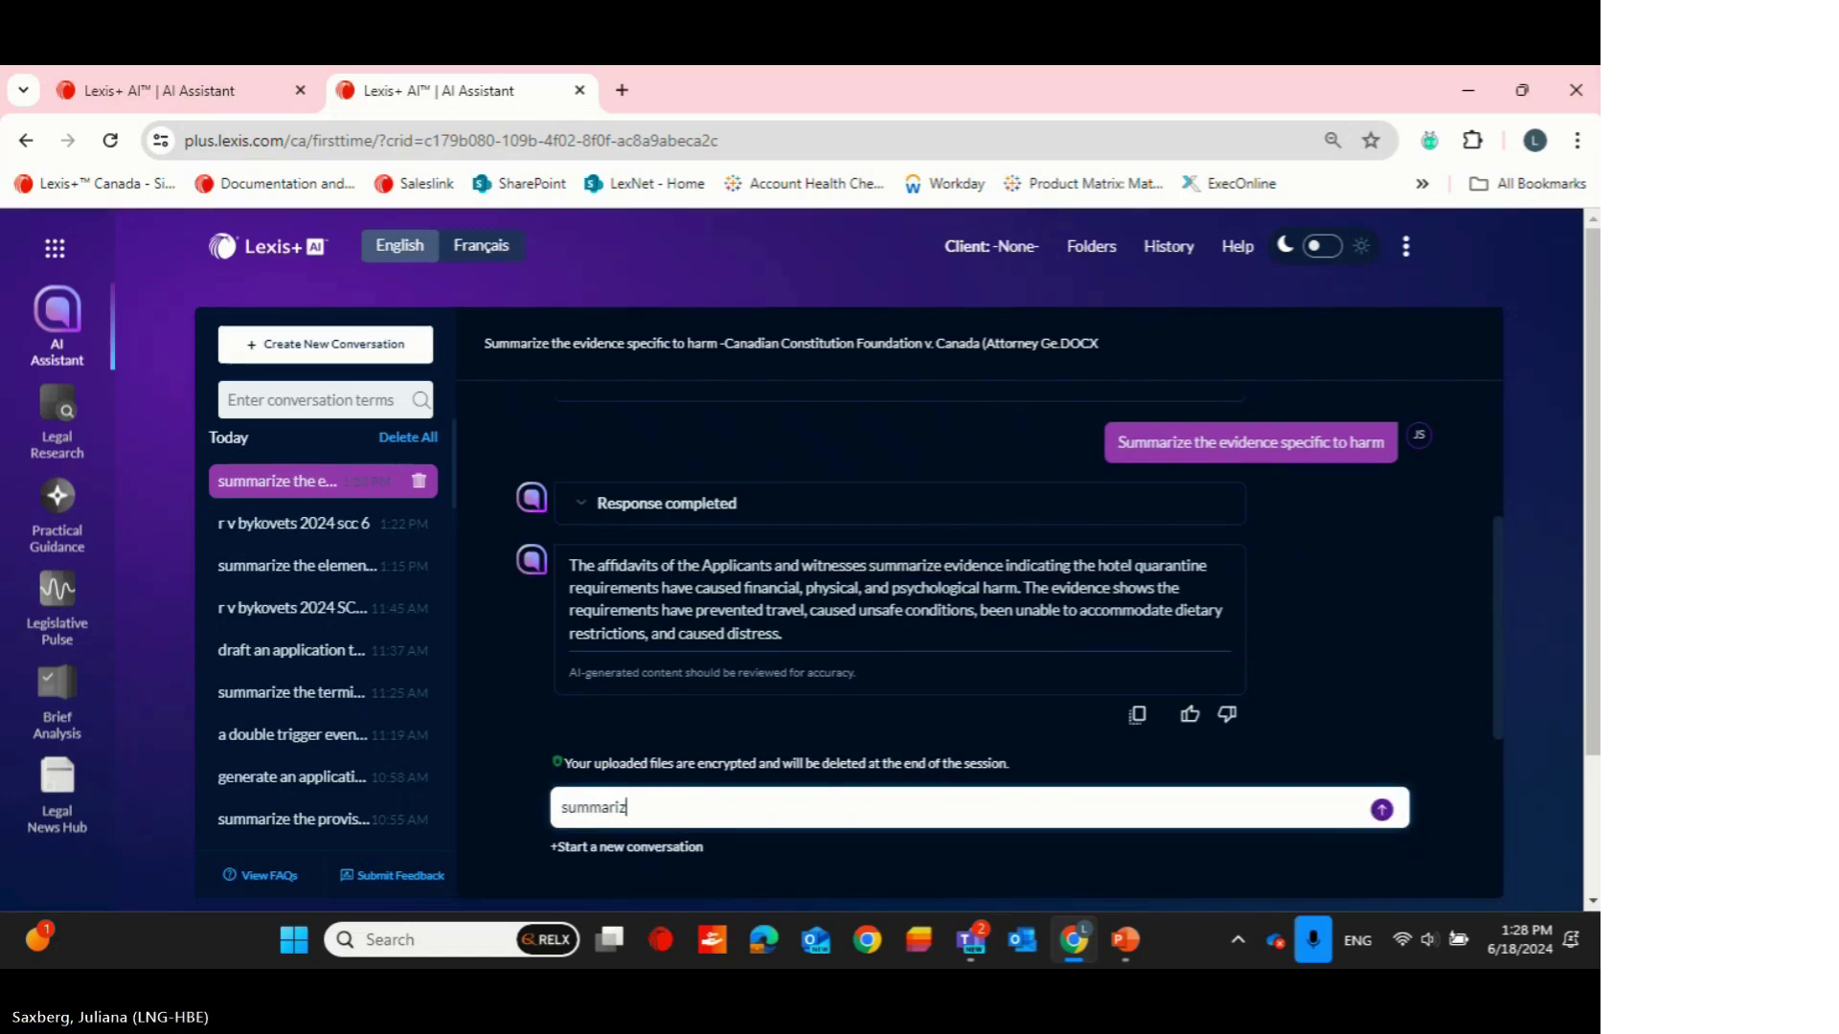
text(e each witness'es)
key(BackSpace)
key(BackSpace)
key(BackSpace)
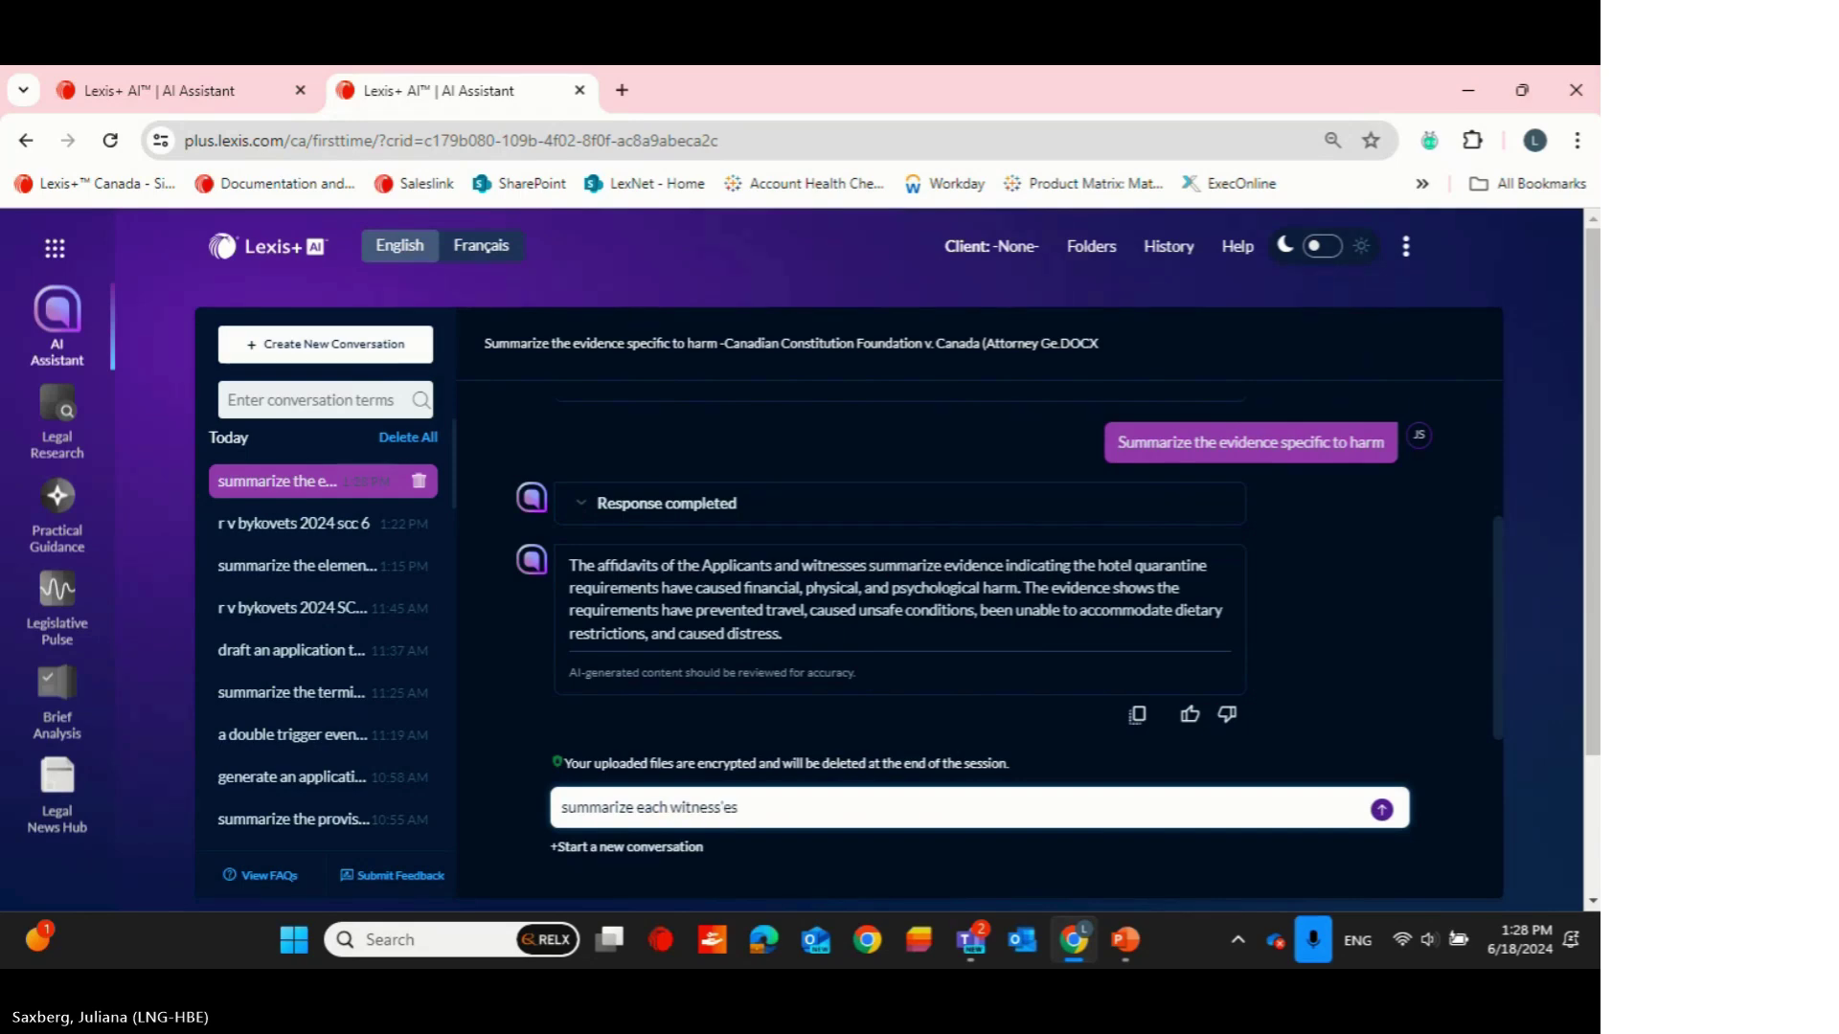
text(s testimony with specific d)
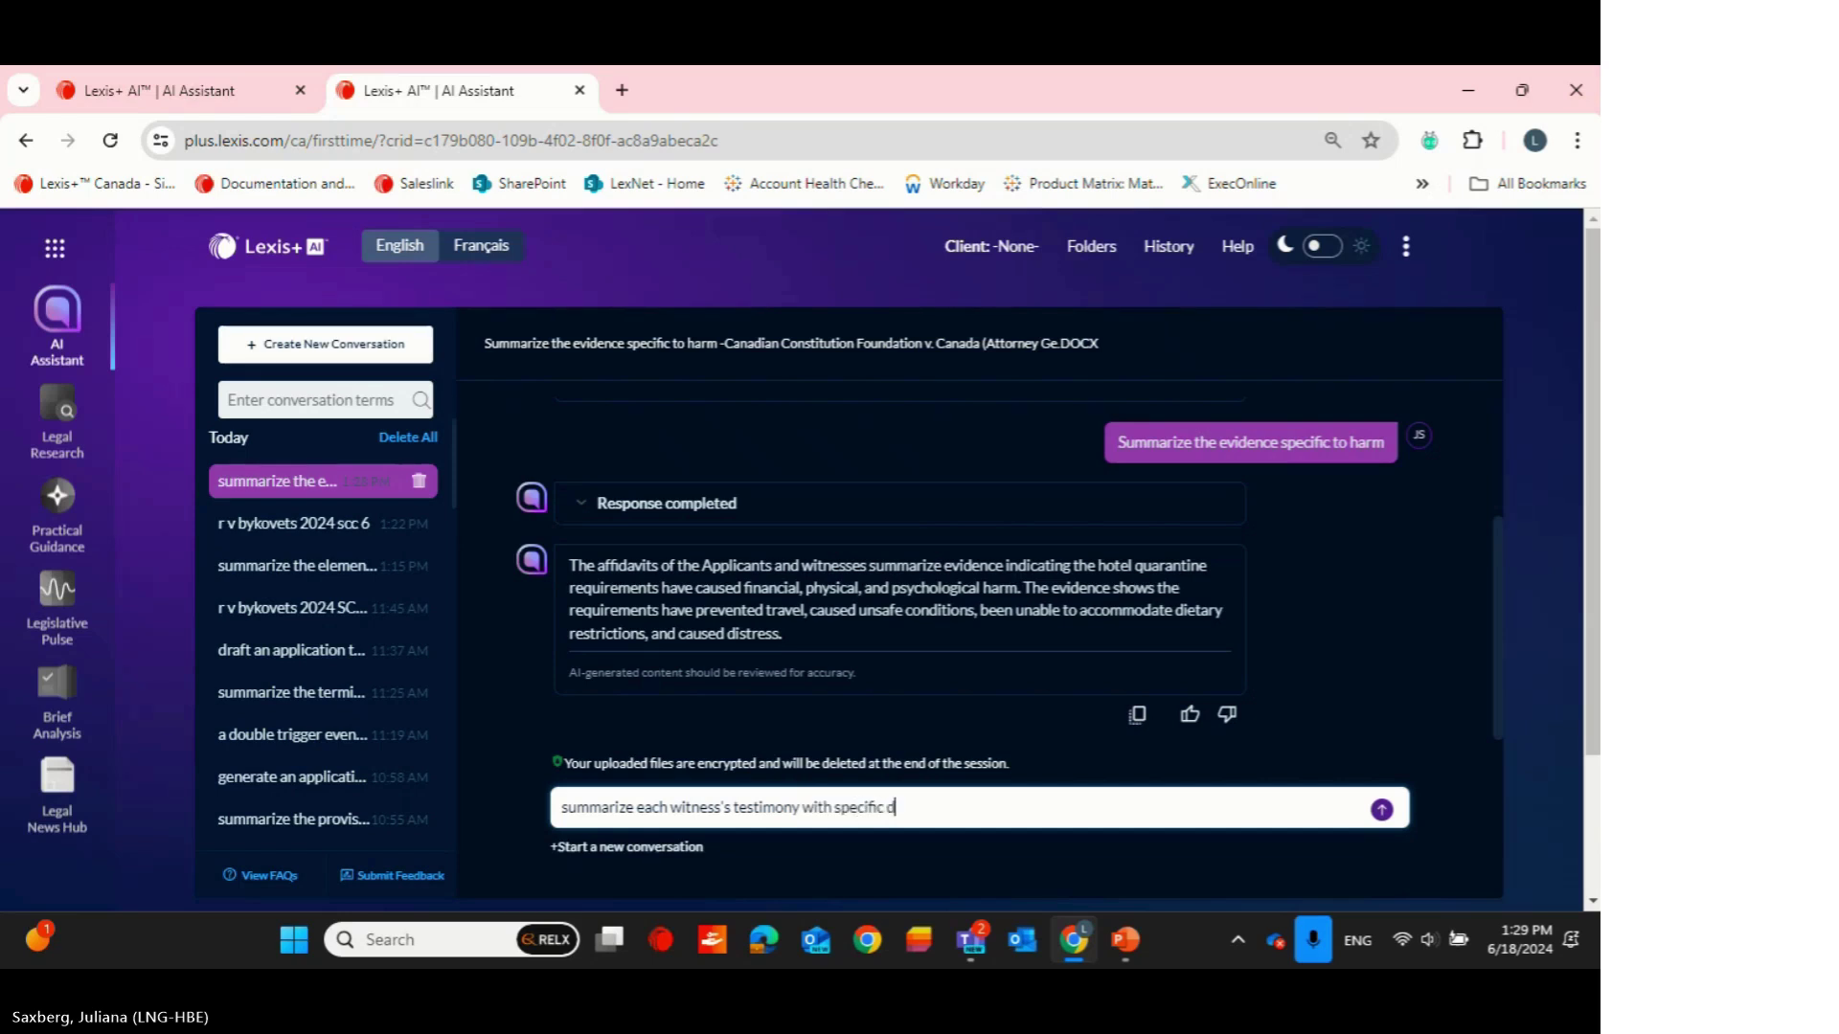
text(etails about harm)
key(Return)
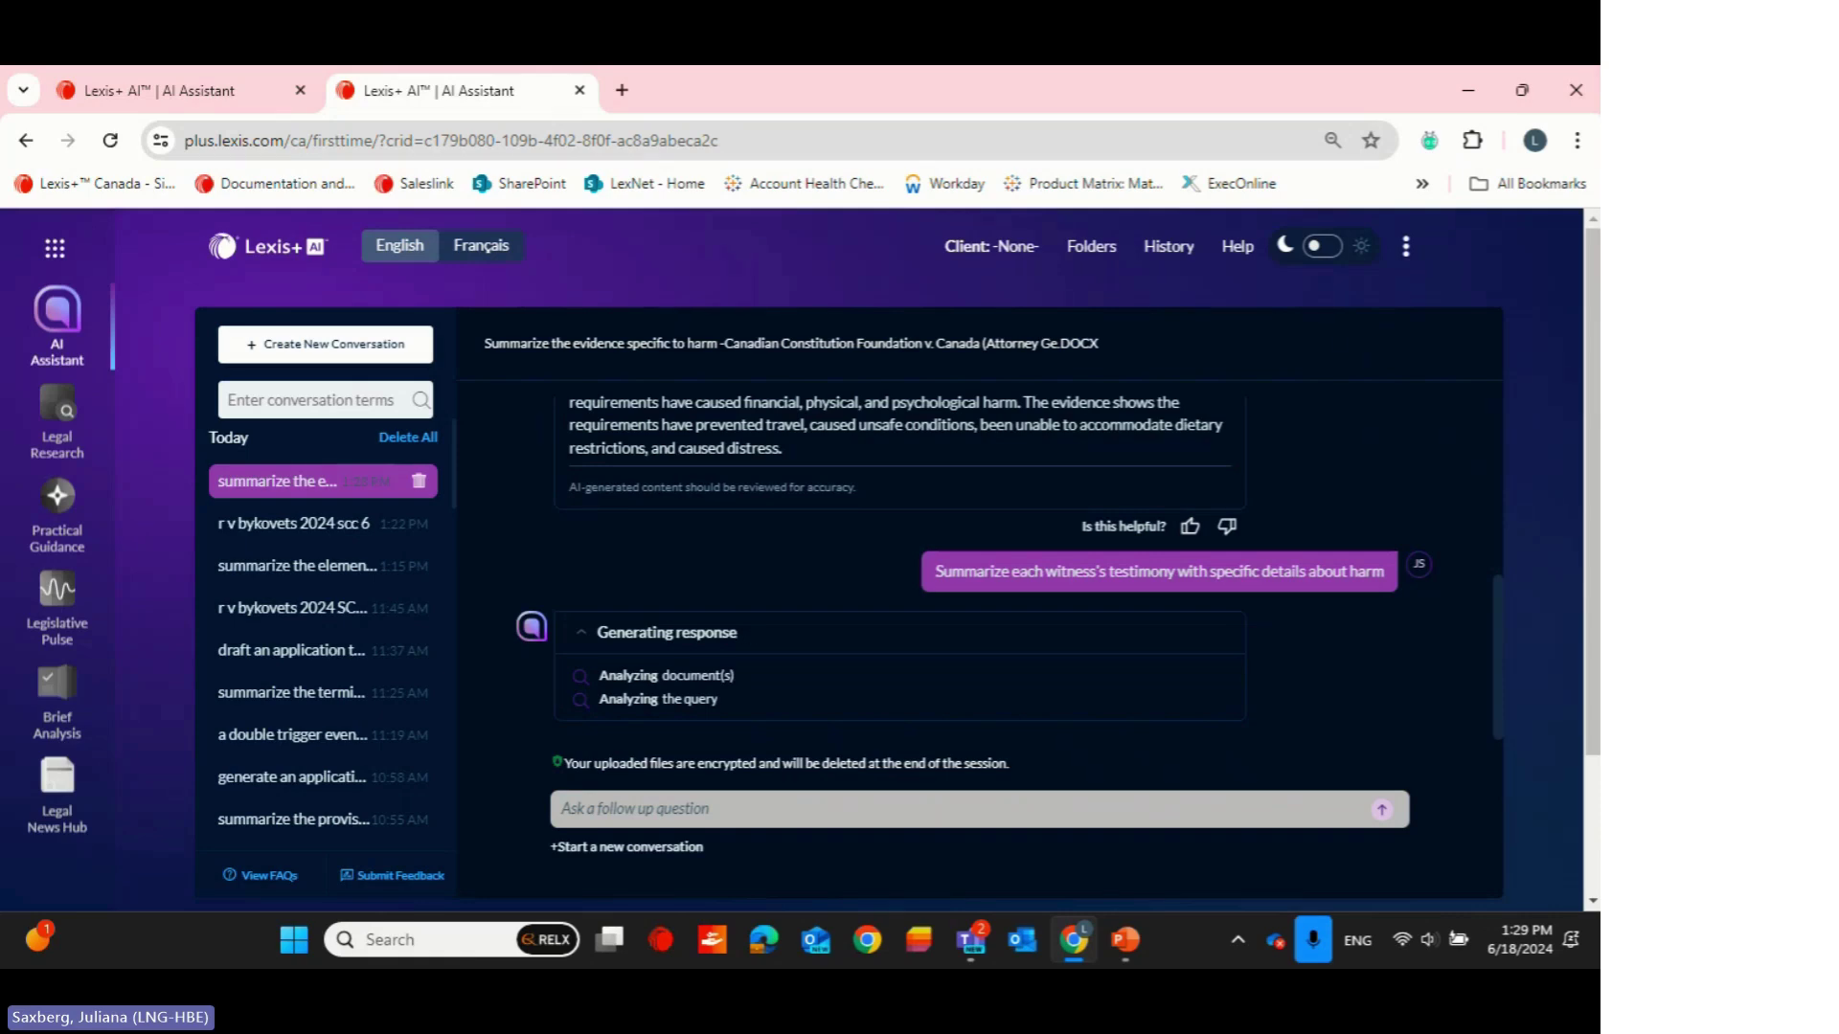
Return to the employment documents conversation and read the double trigger language comparison through to its summary
click(230, 90)
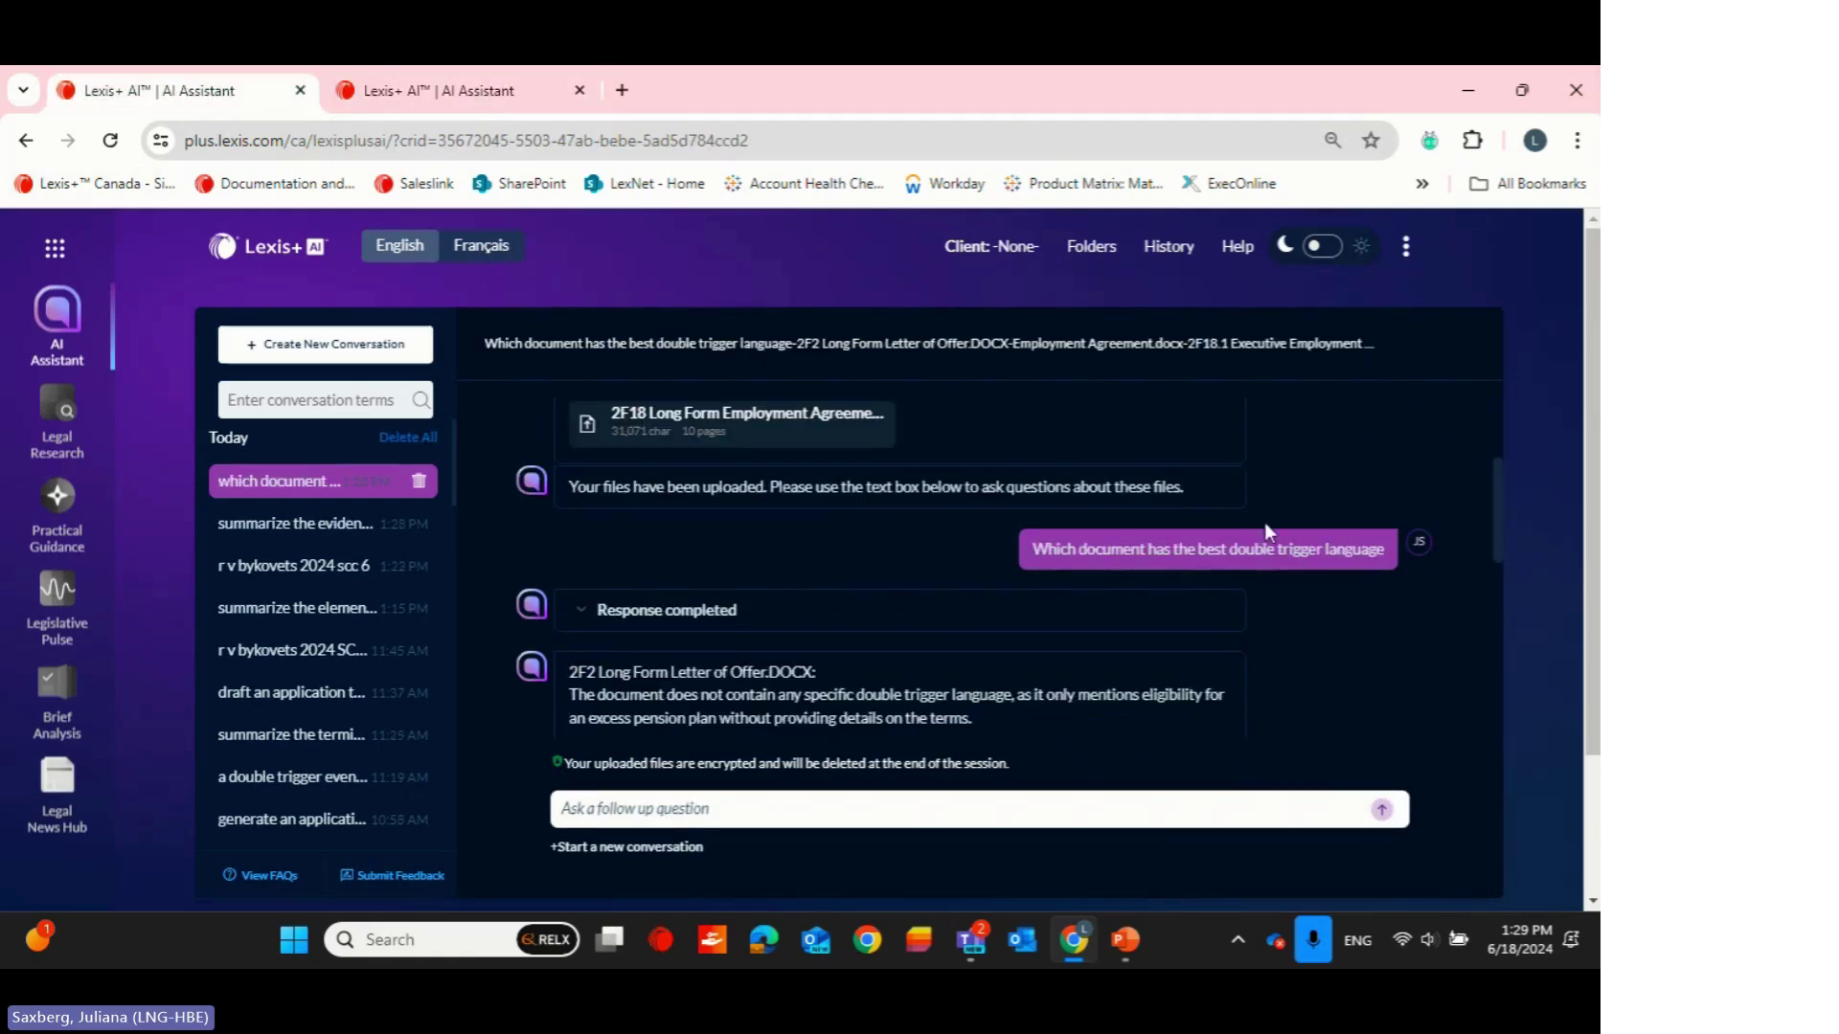
drag(1503, 506, 1508, 585)
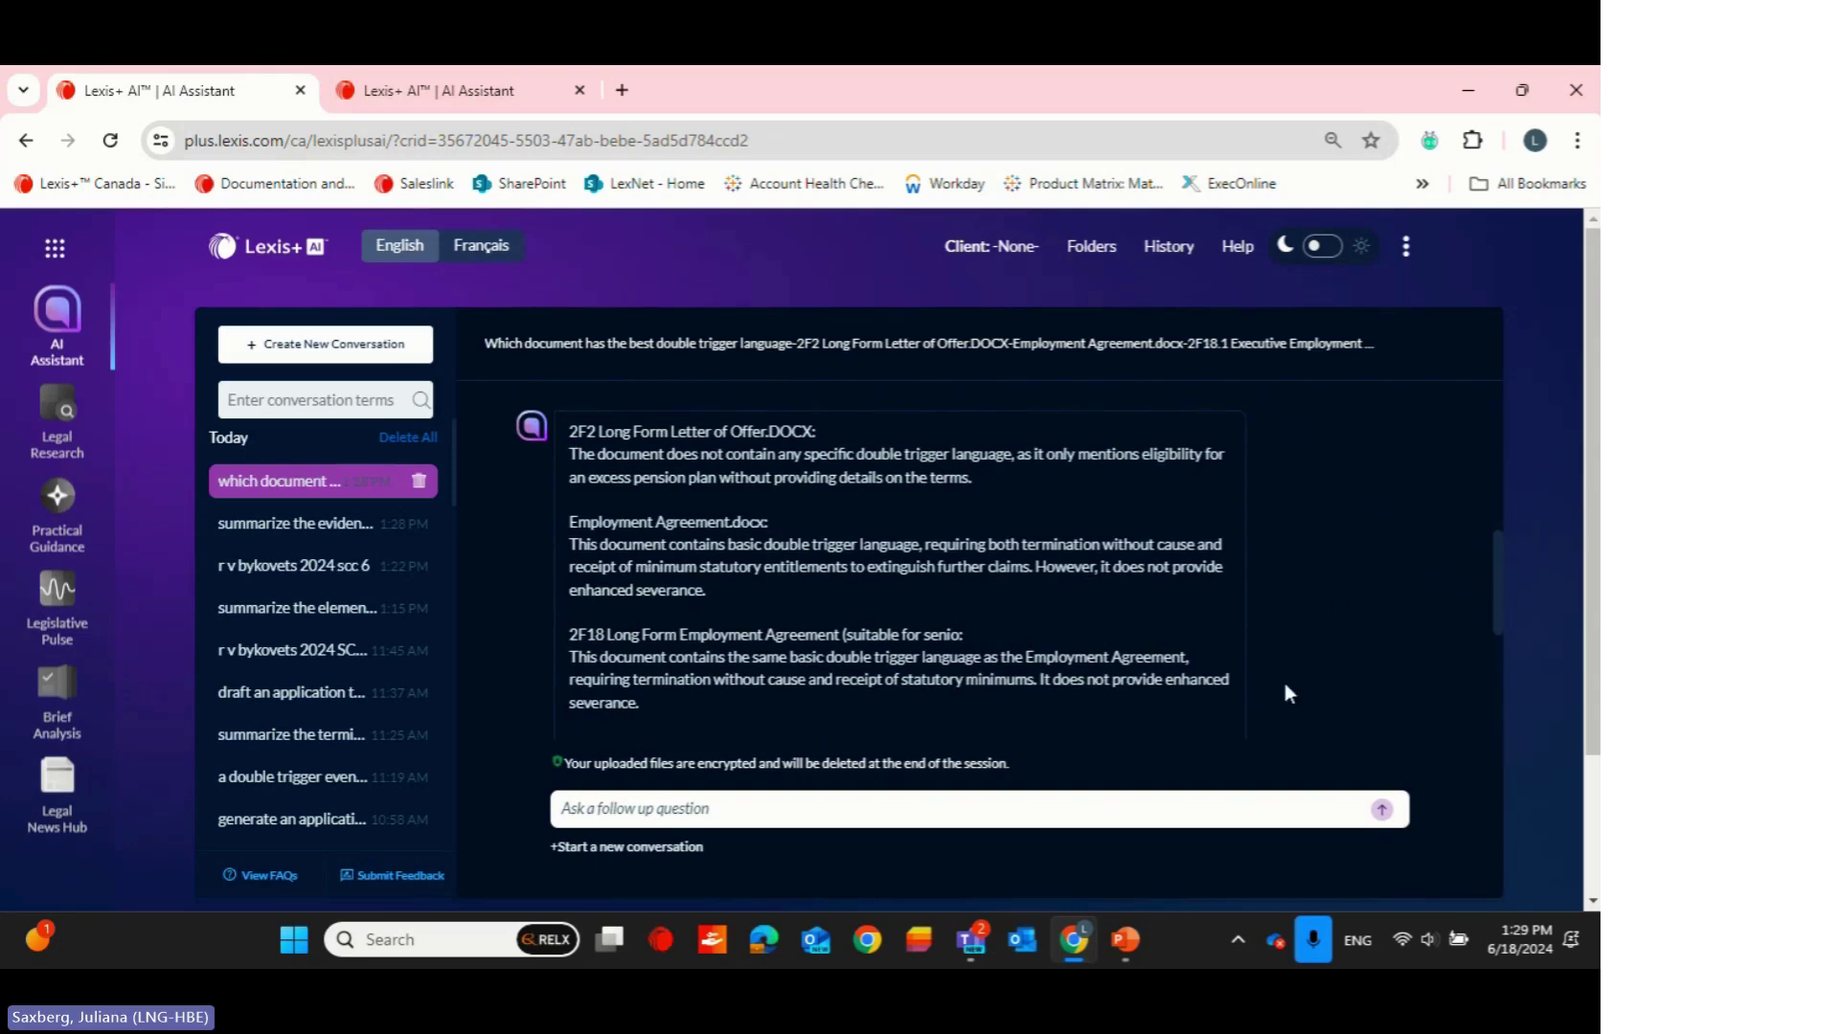
drag(1492, 607, 1488, 769)
scroll(1498, 651, down, 1)
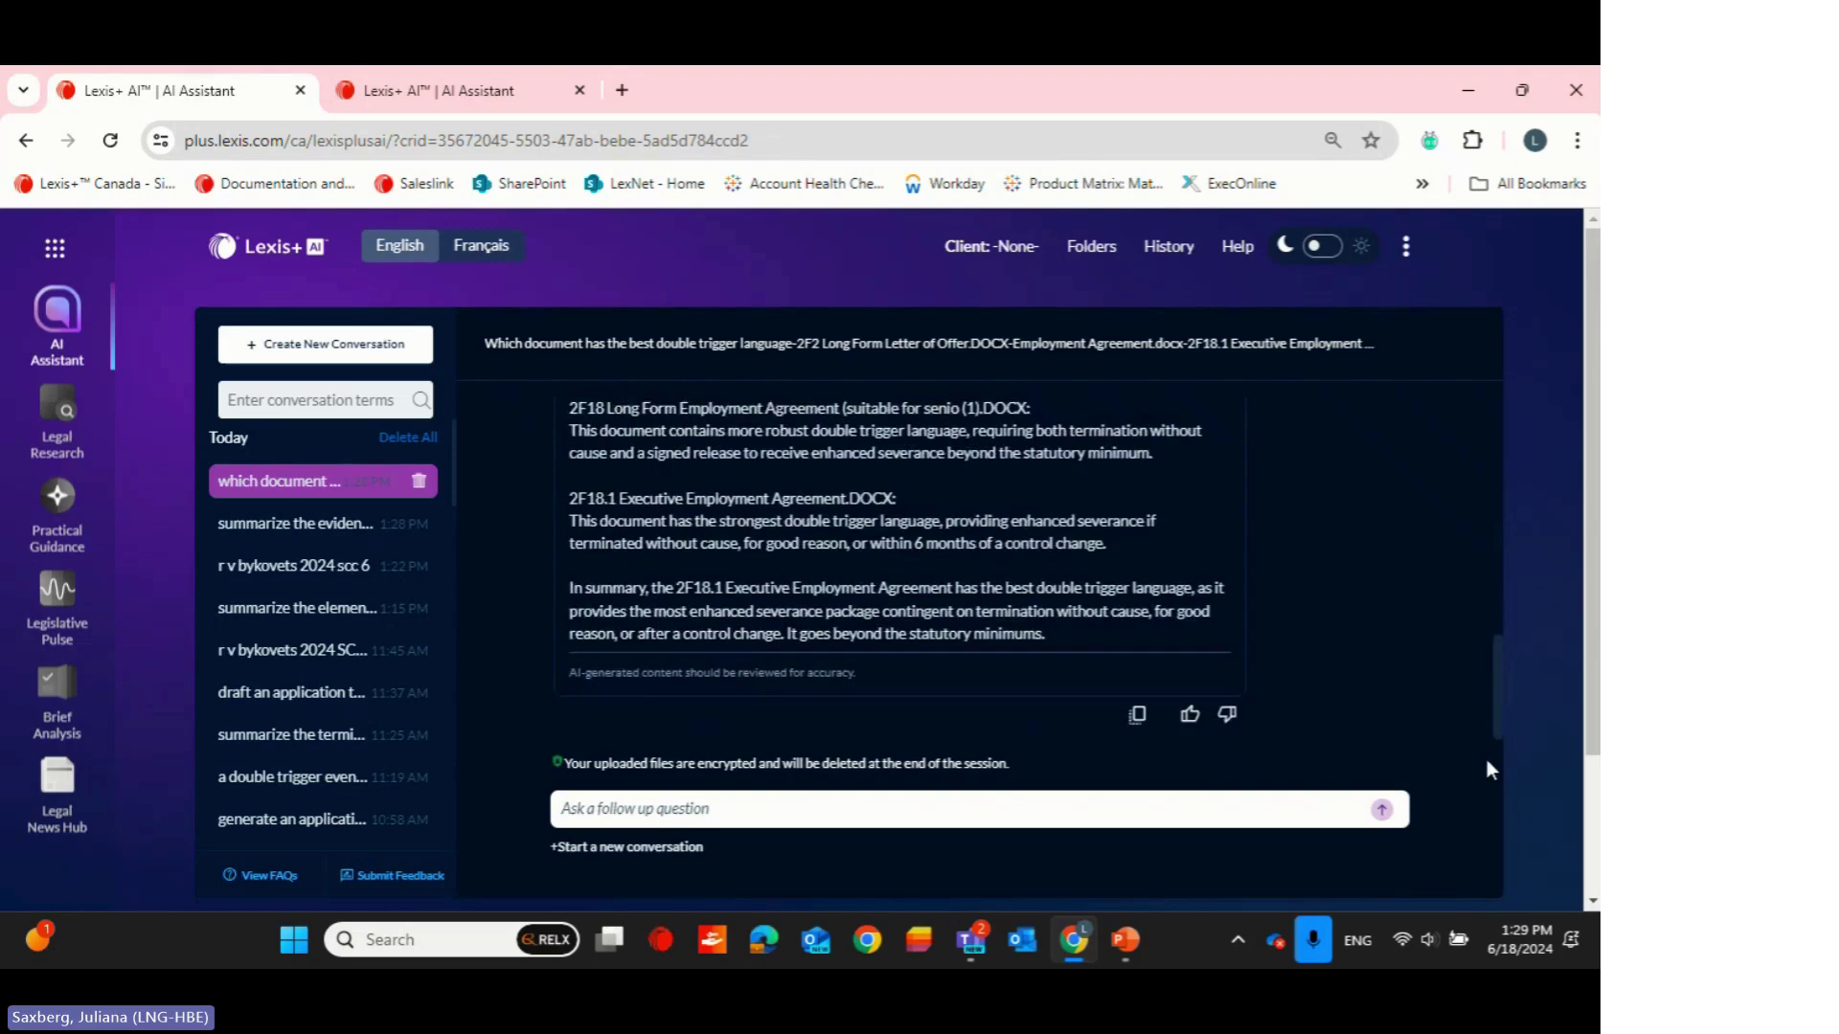
Switch to the PowerPoint deck and show slides 16, 17 and 18 on Lexis+ AI efficiency, time savings and staffing shortages
click(1123, 941)
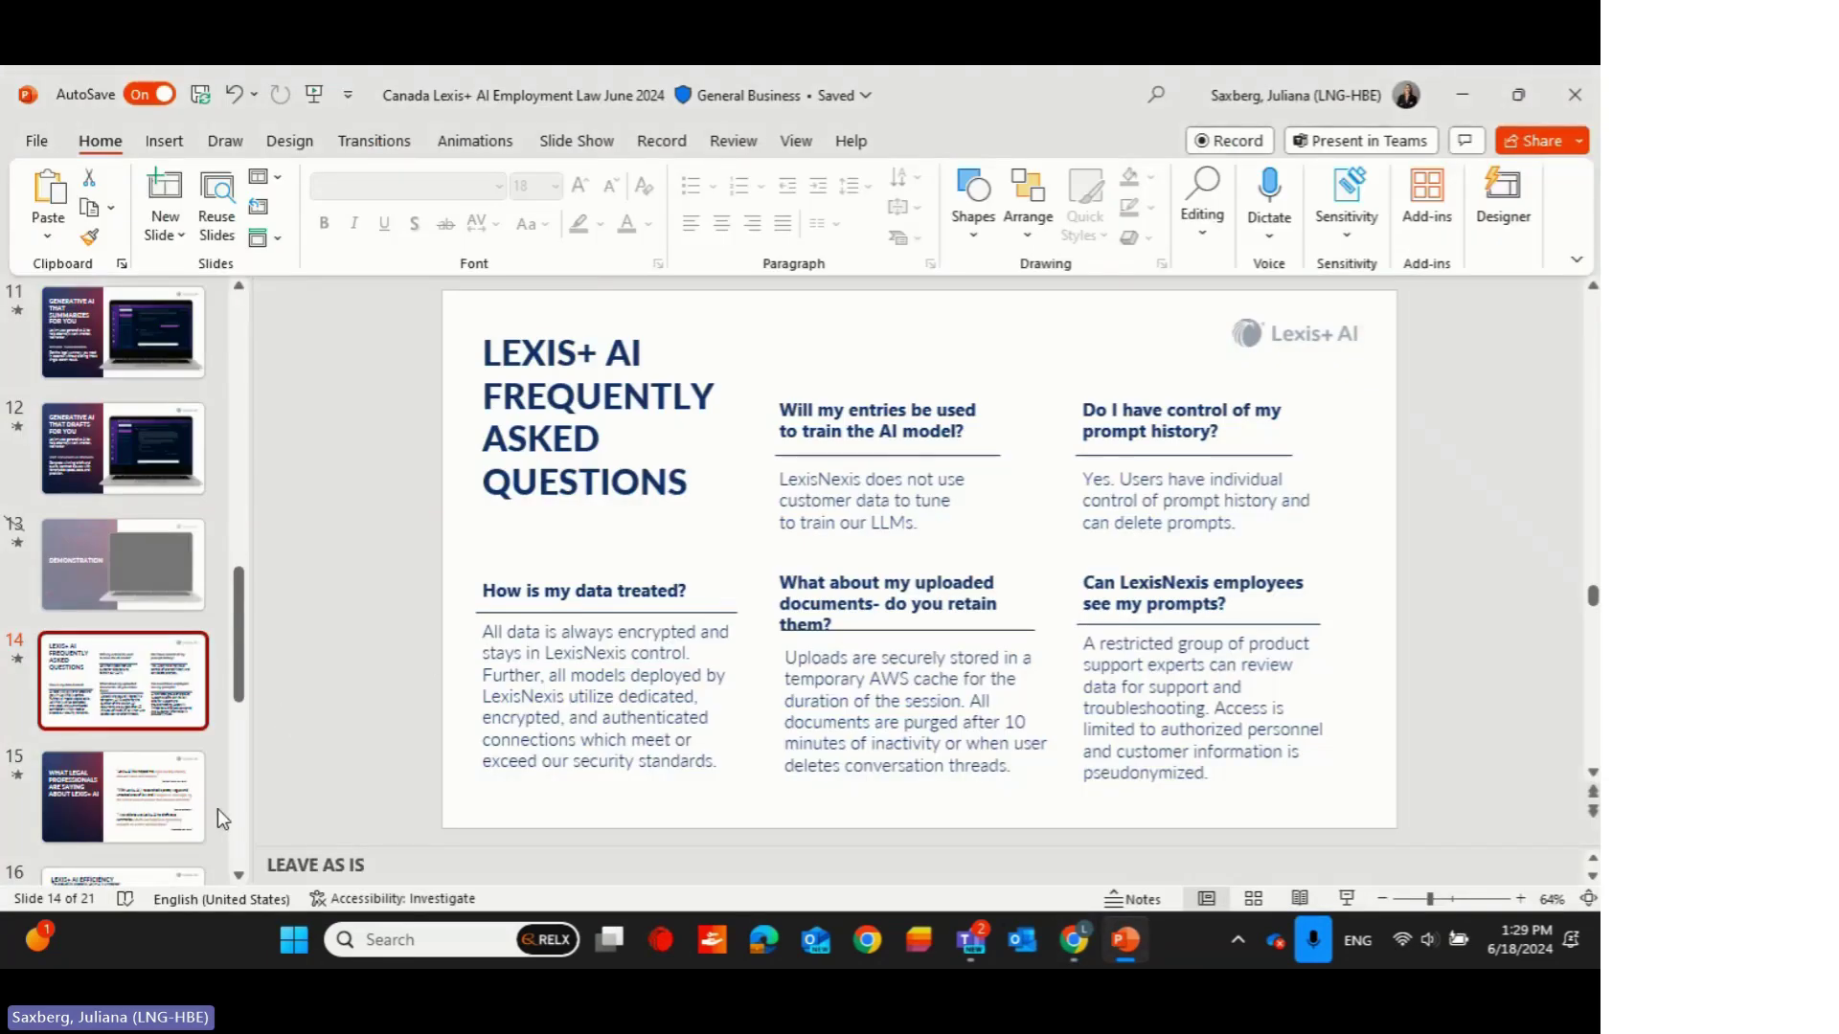
scroll(238, 704, down, 1)
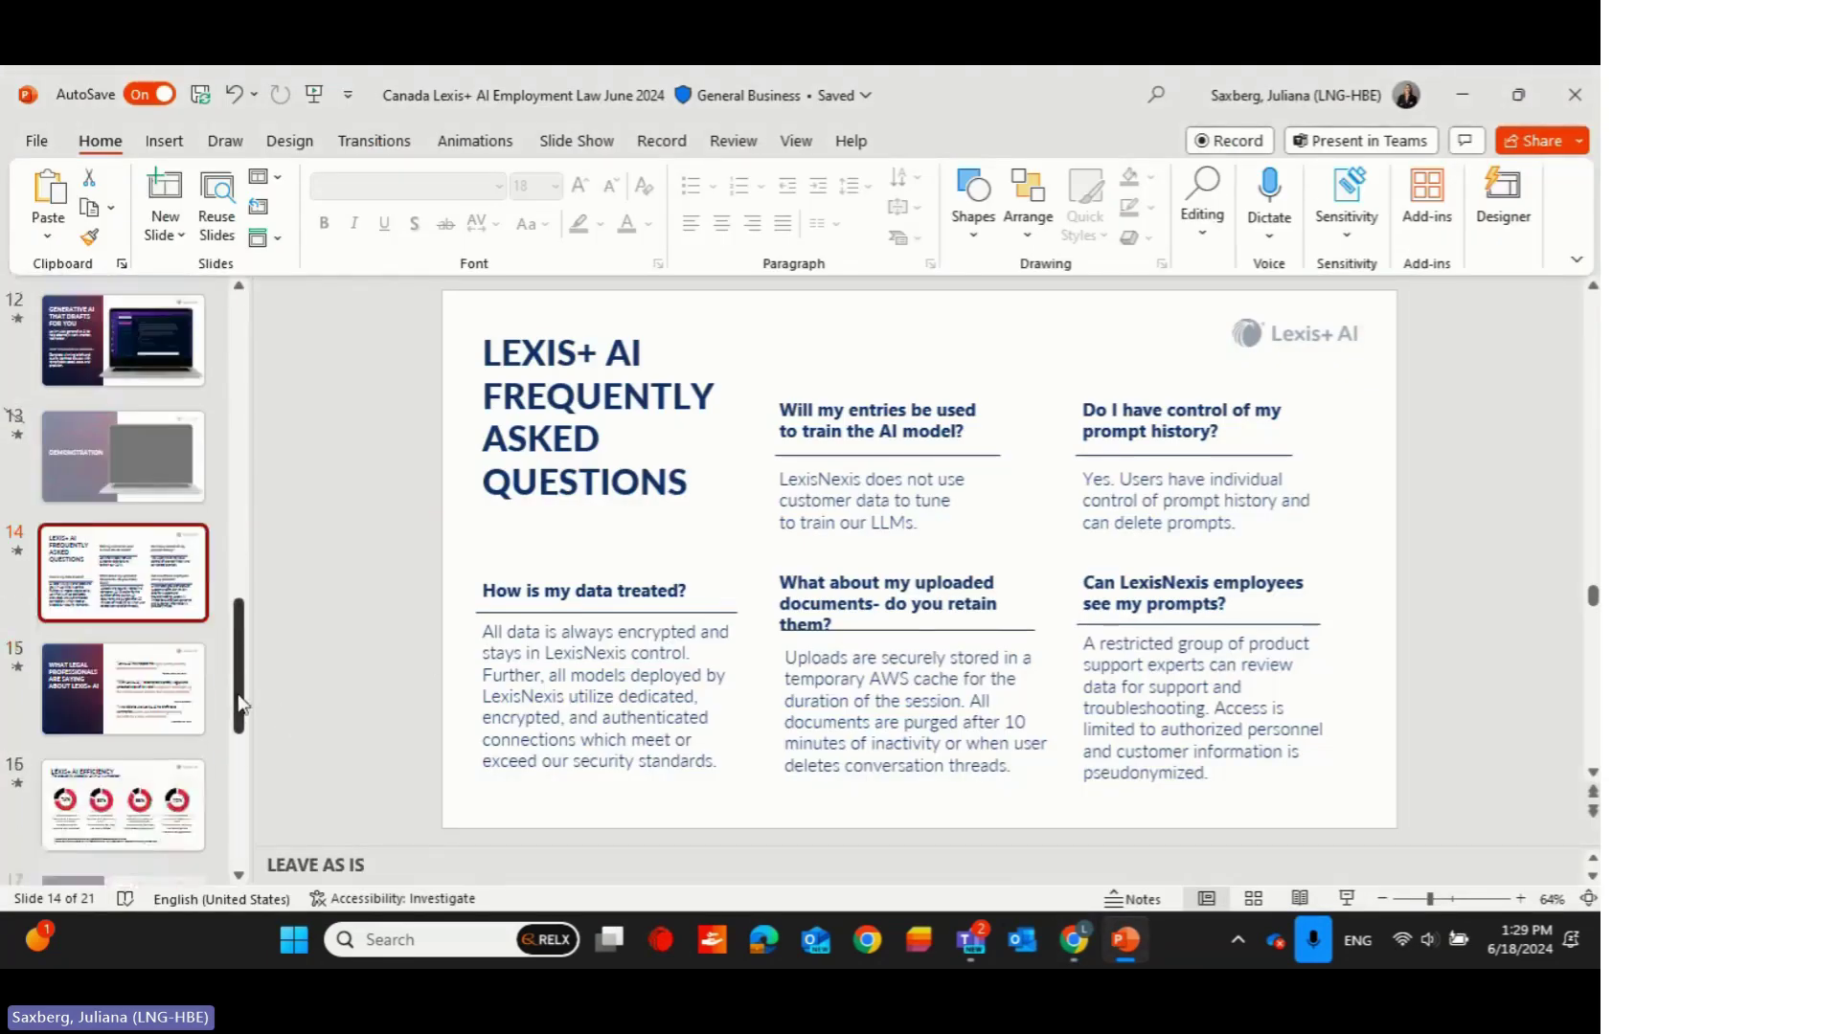
scroll(238, 704, down, 2)
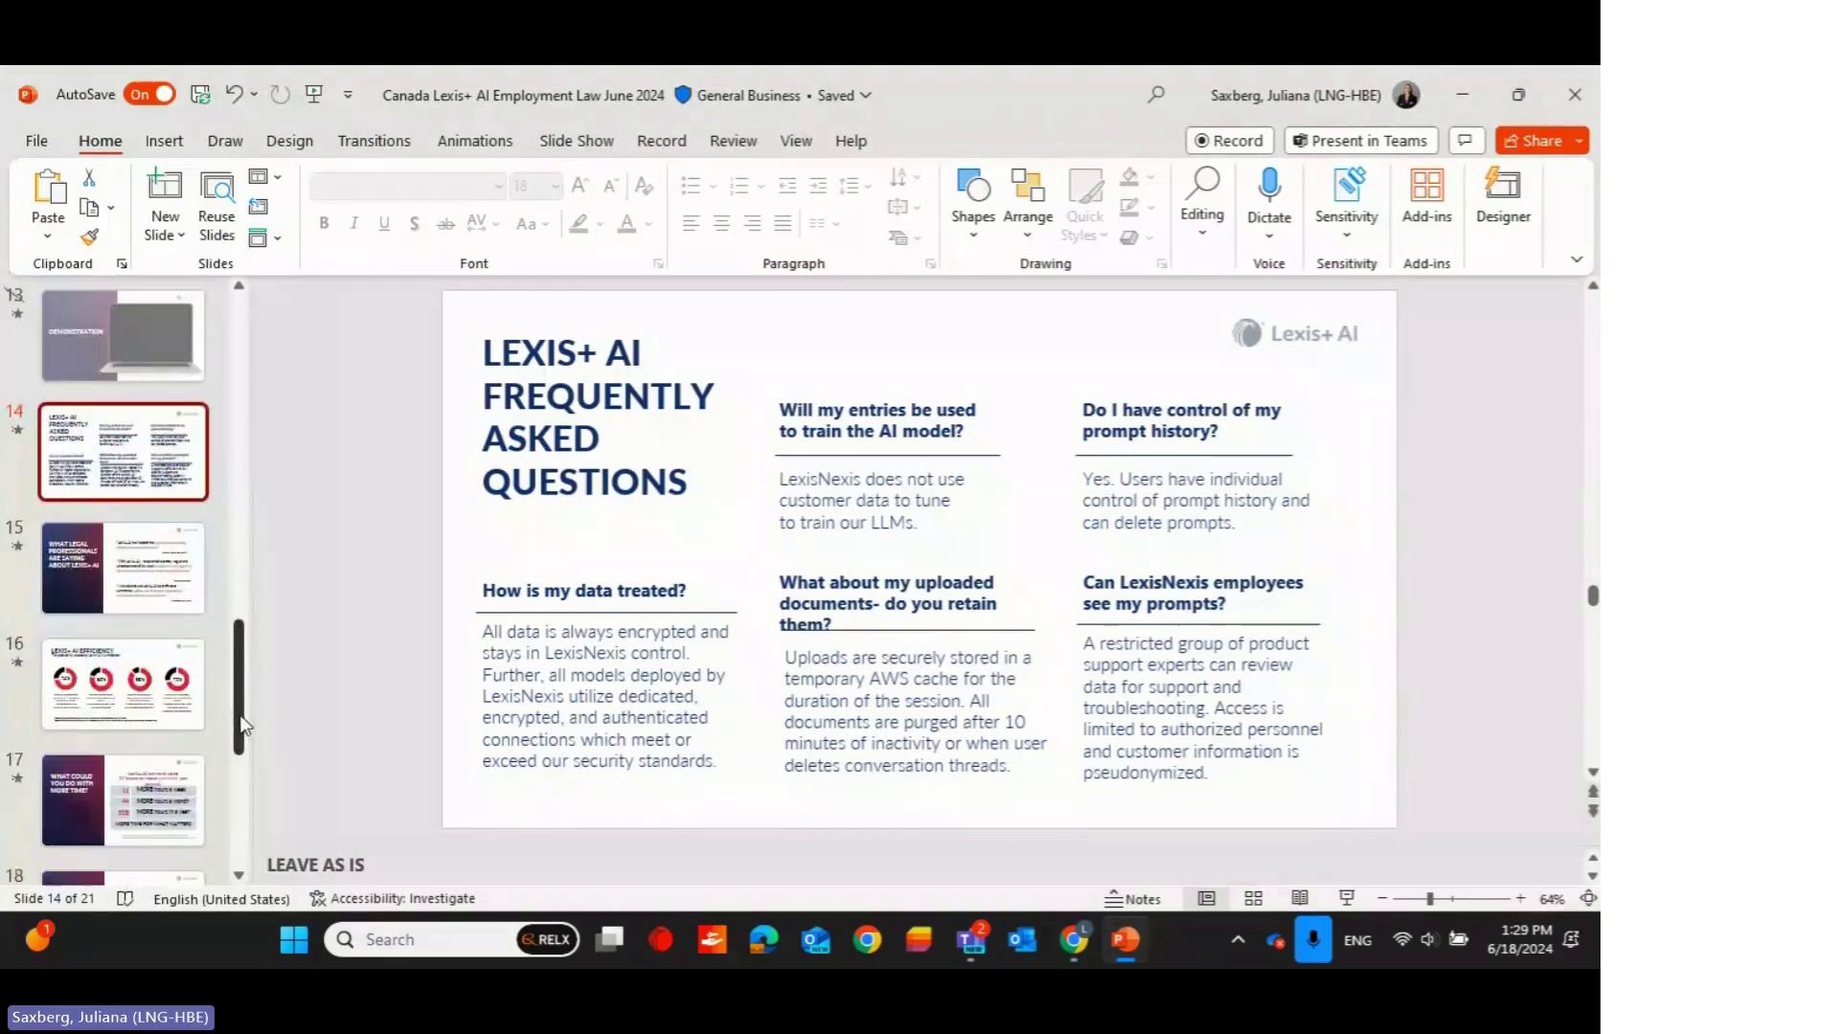
click(139, 669)
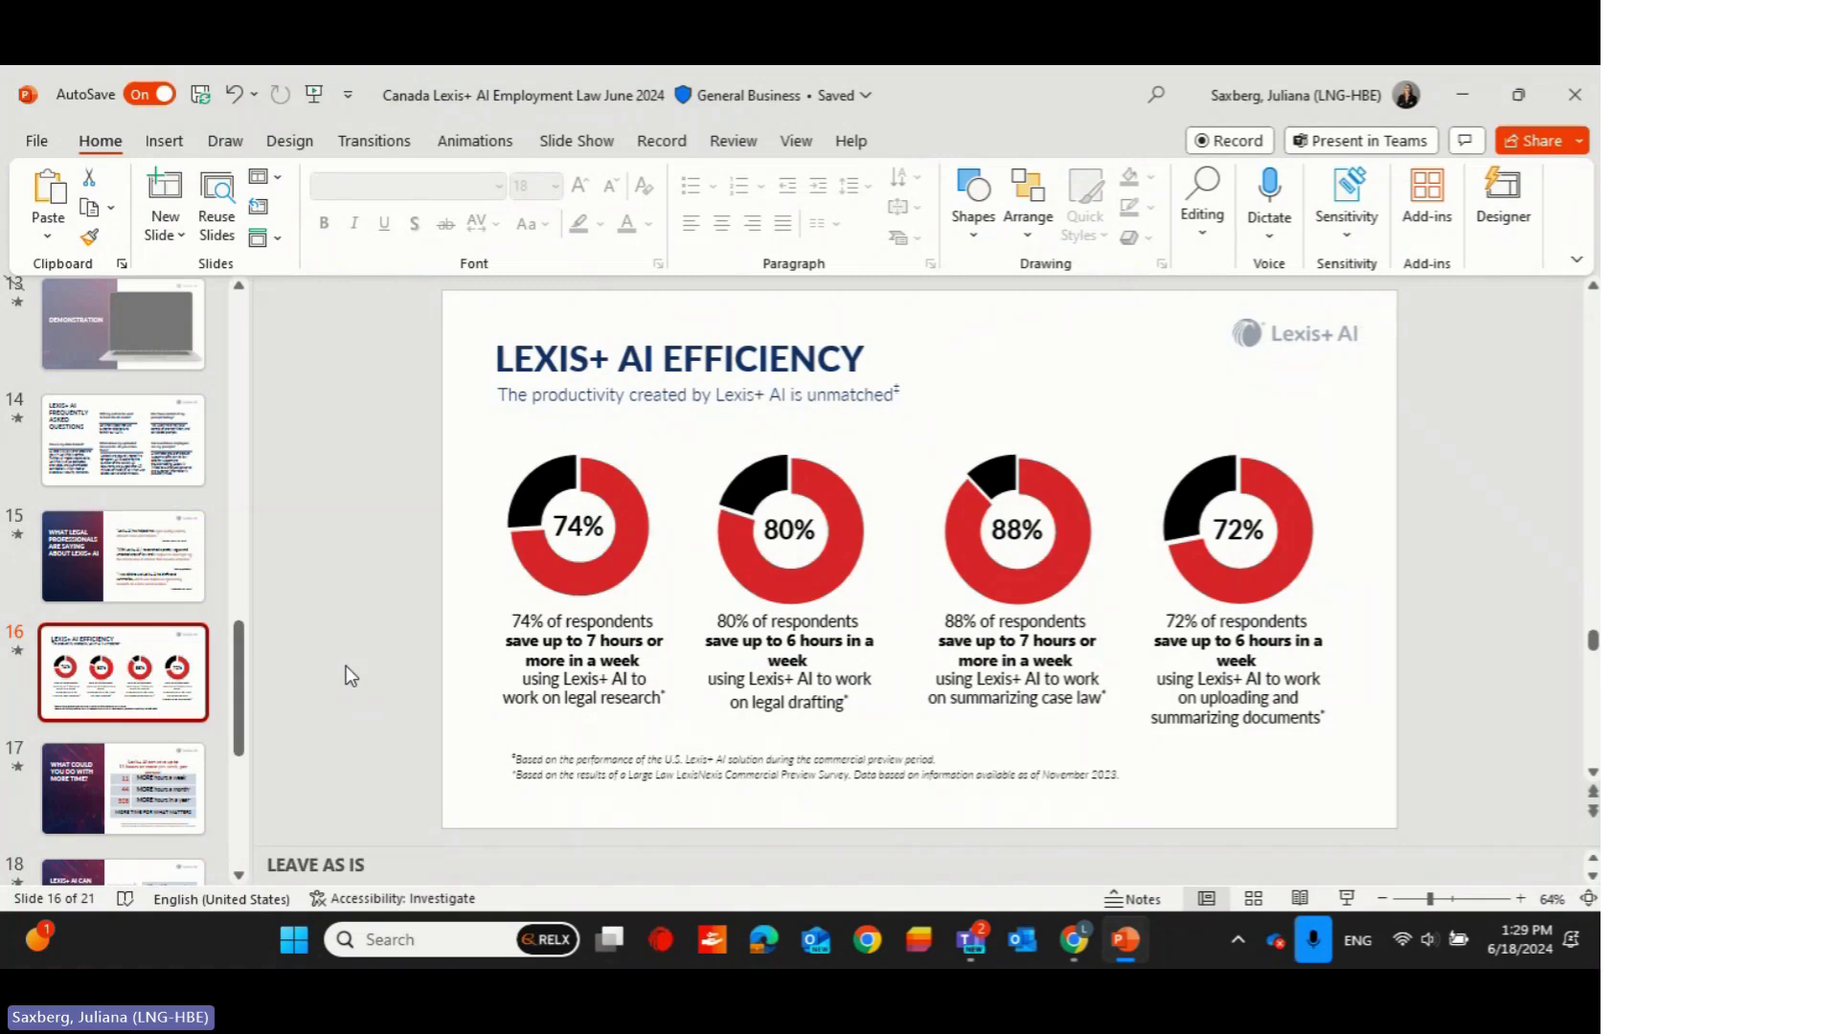
click(63, 801)
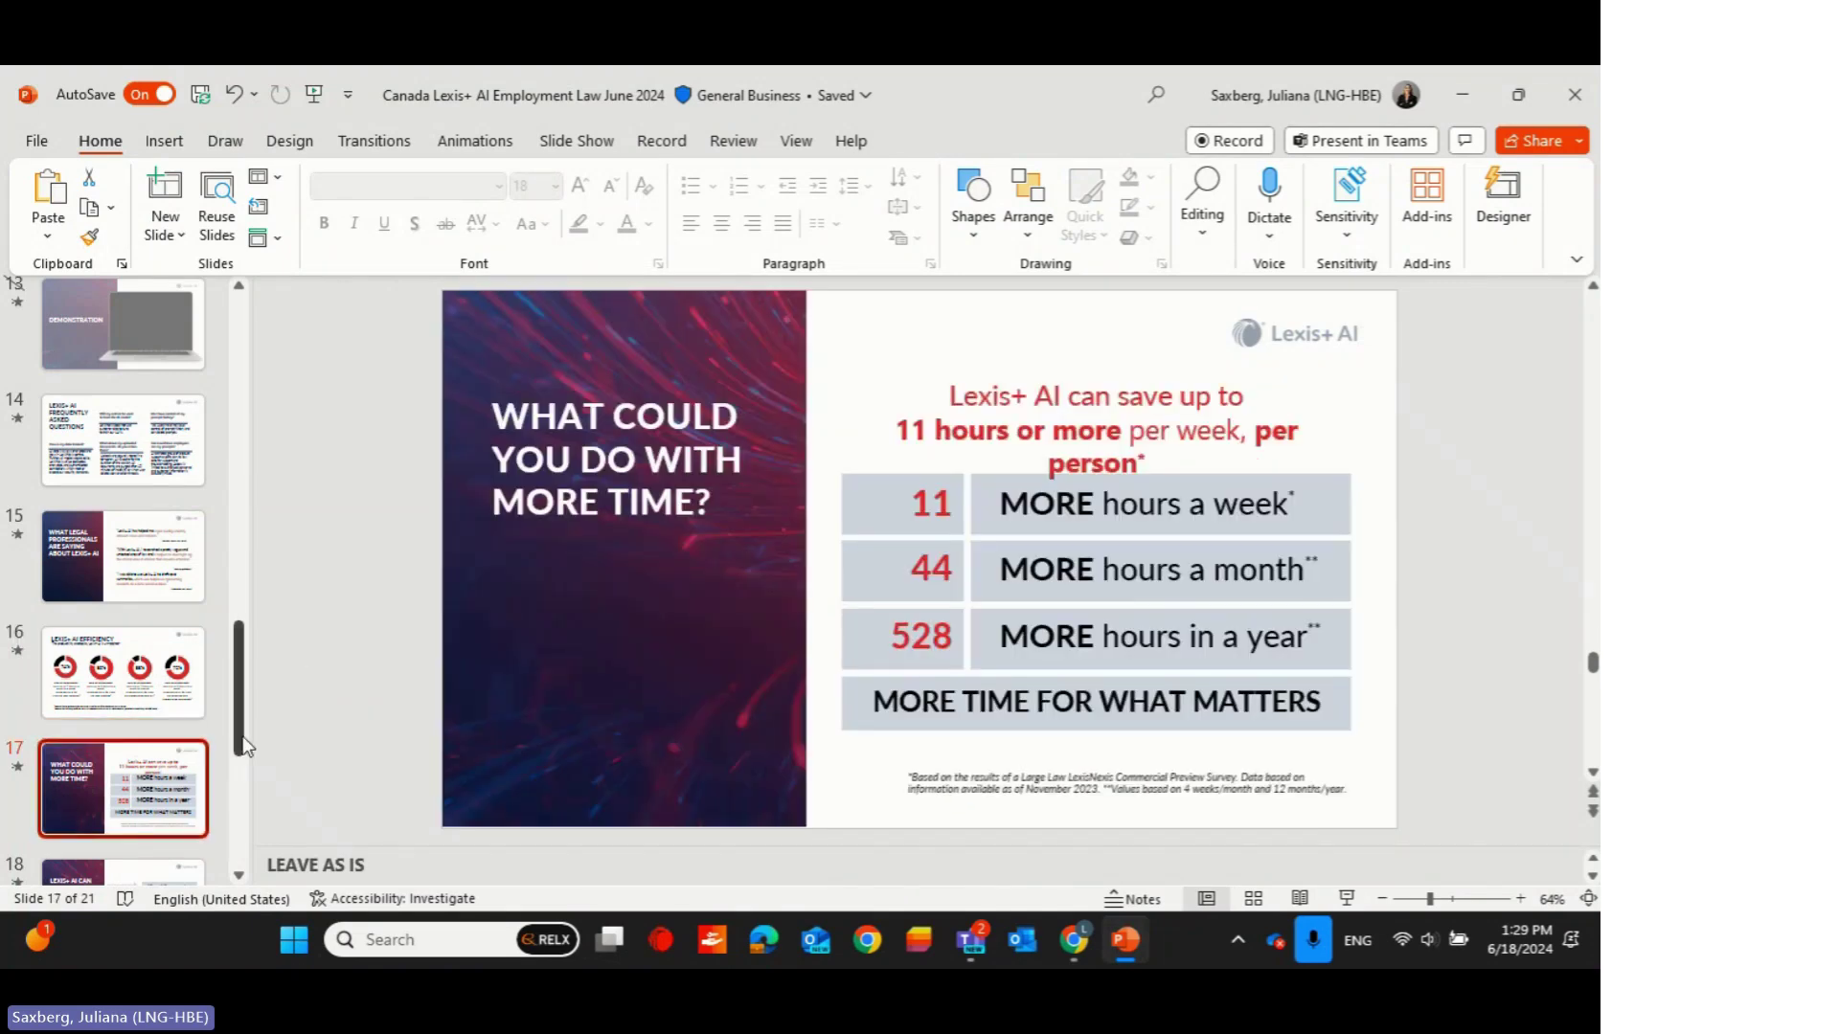
scroll(62, 766, down, 5)
click(55, 613)
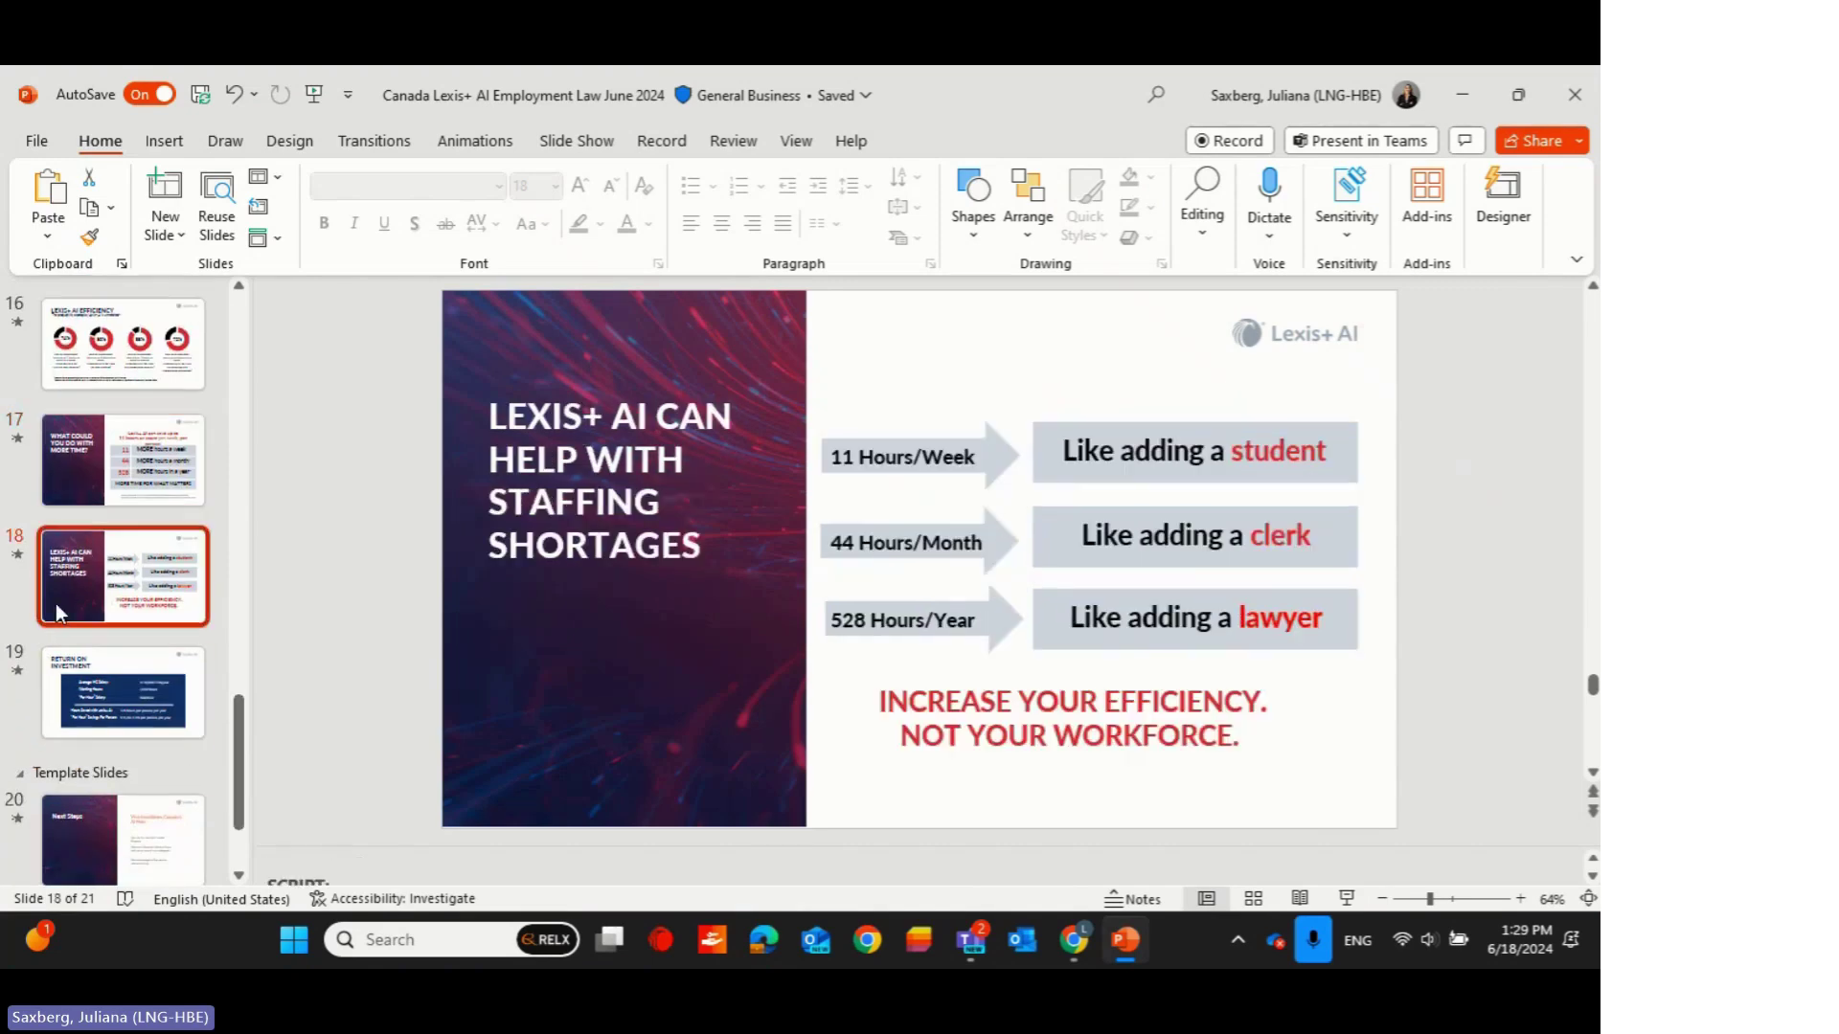